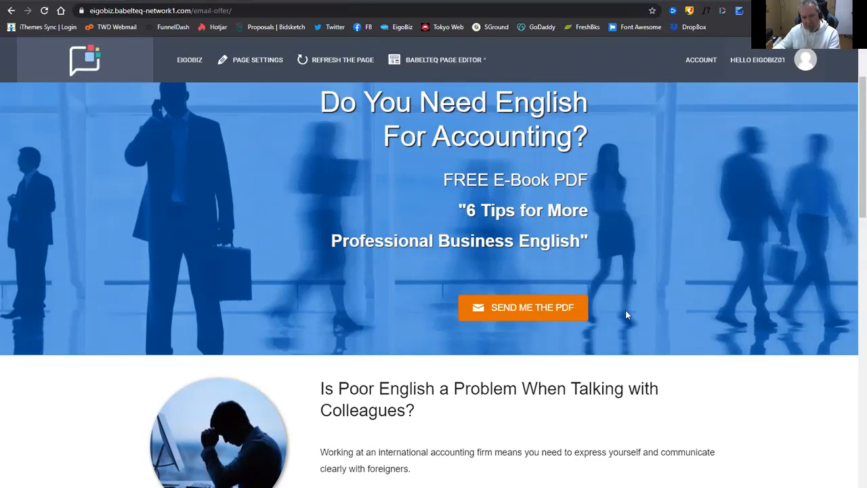
# Scroll down the email-offer page and follow its footer 'Book a Lesson' link.
pyautogui.scroll(-1, 672, 323)
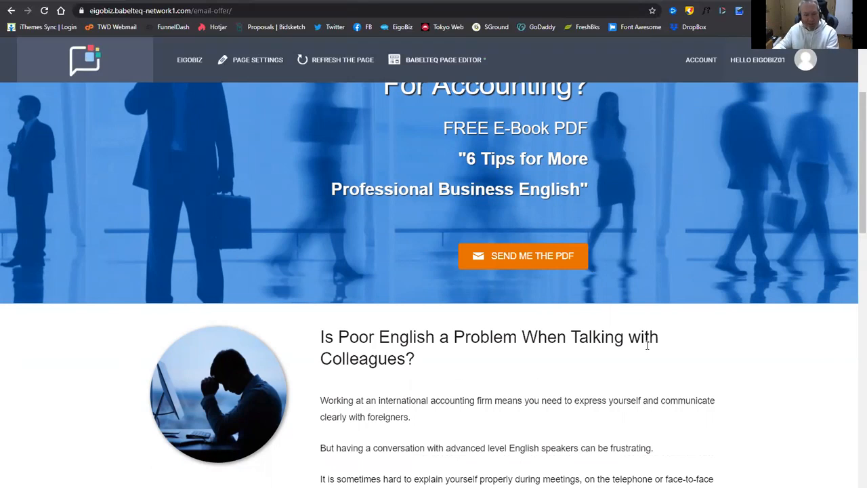
pyautogui.scroll(-1, 650, 327)
pyautogui.scroll(-6, 649, 327)
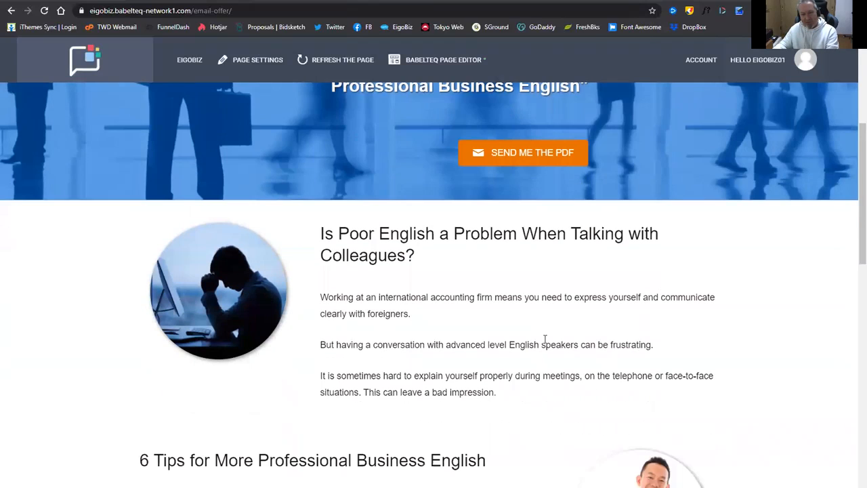
pyautogui.scroll(-7, 446, 333)
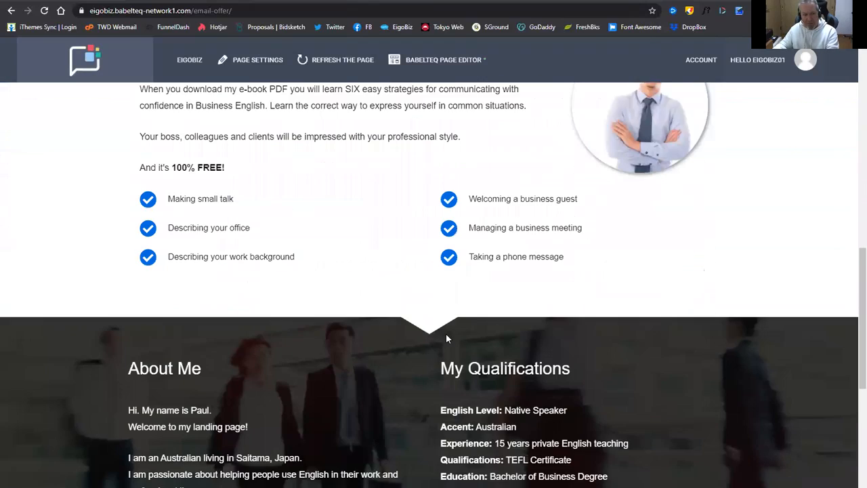
pyautogui.scroll(-2, 619, 348)
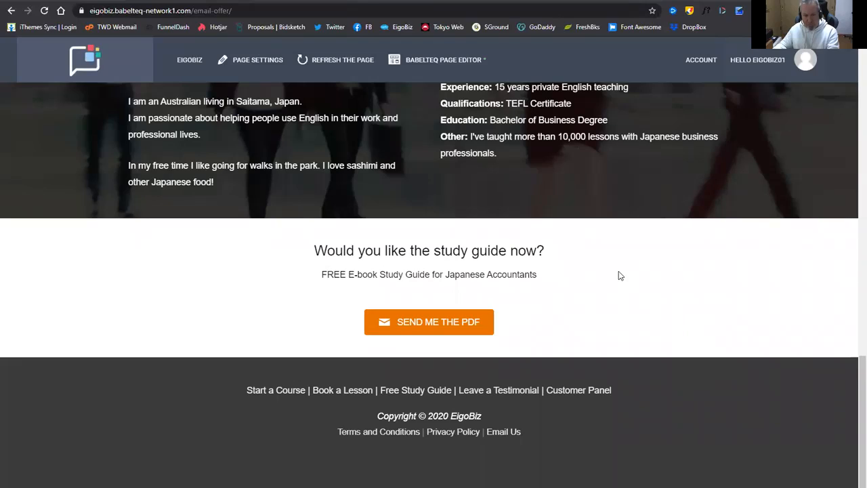
pyautogui.click(343, 395)
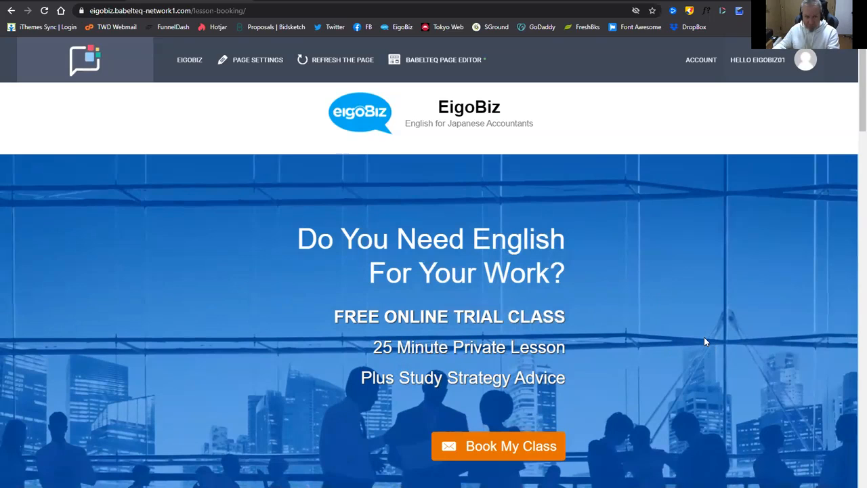
# Scroll through the lesson-booking page's sections to review them.
pyautogui.scroll(-3, 657, 348)
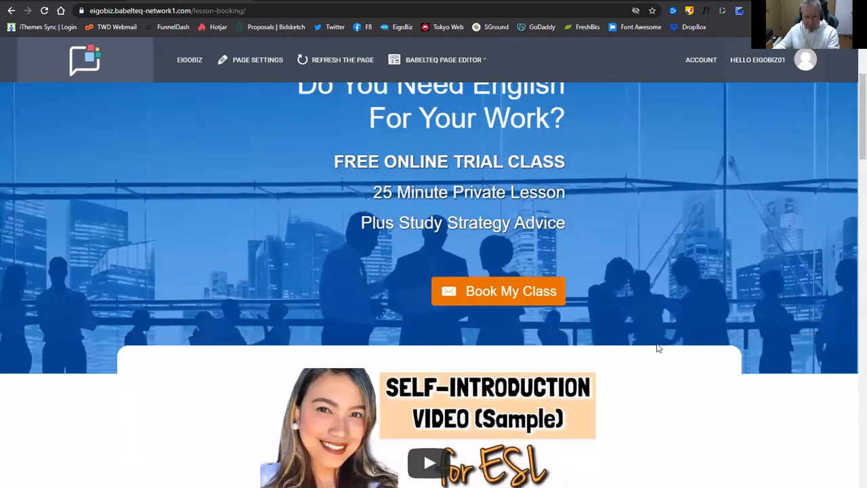
pyautogui.scroll(-10, 656, 347)
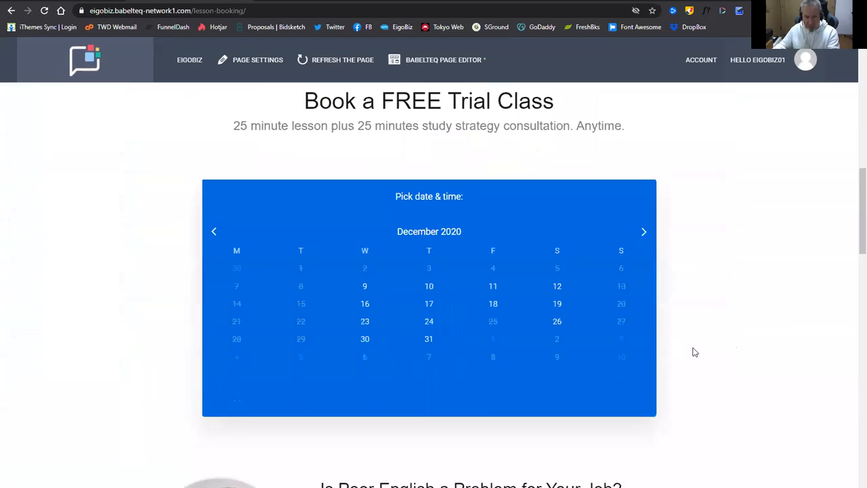
pyautogui.scroll(-9, 694, 351)
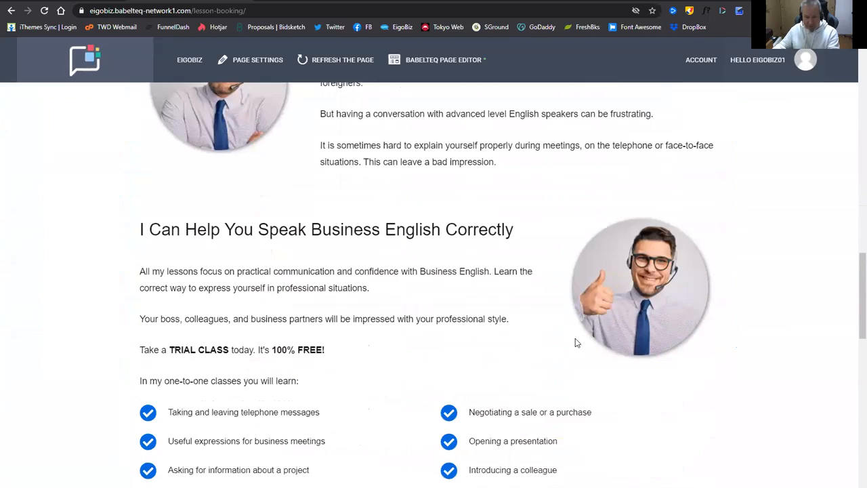
pyautogui.scroll(-9, 575, 343)
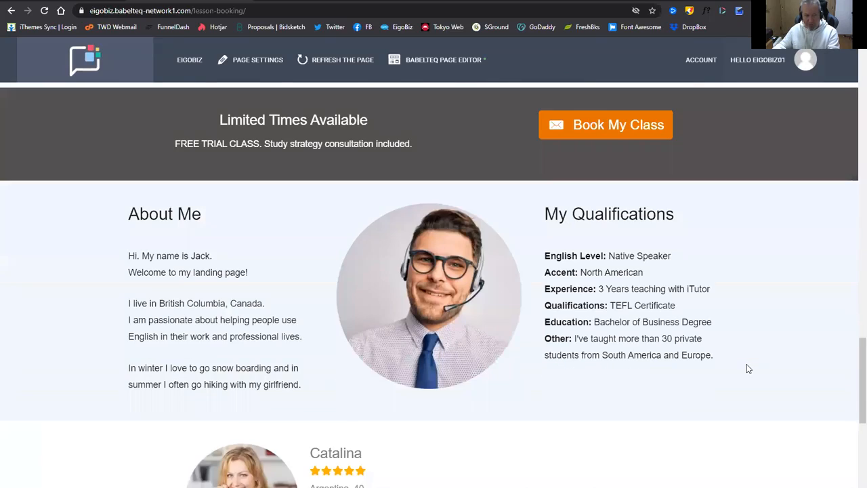
pyautogui.scroll(-8, 747, 368)
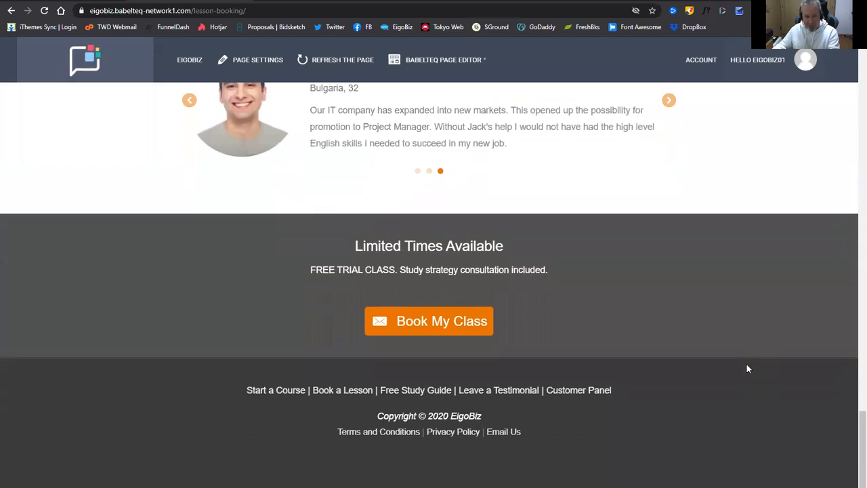
pyautogui.scroll(20, 748, 368)
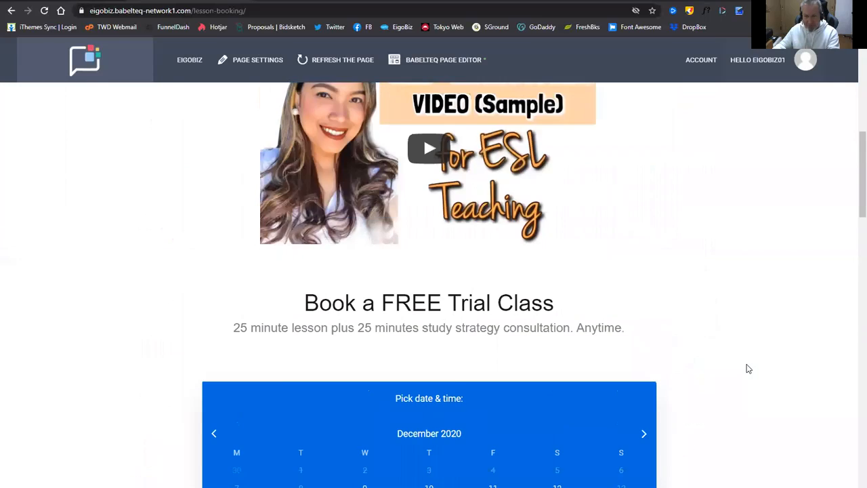
pyautogui.scroll(15, 748, 367)
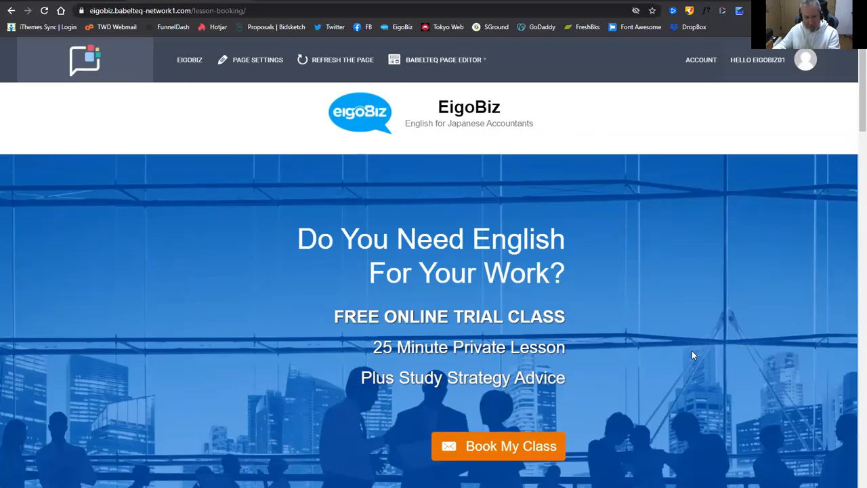
pyautogui.scroll(-1, 691, 354)
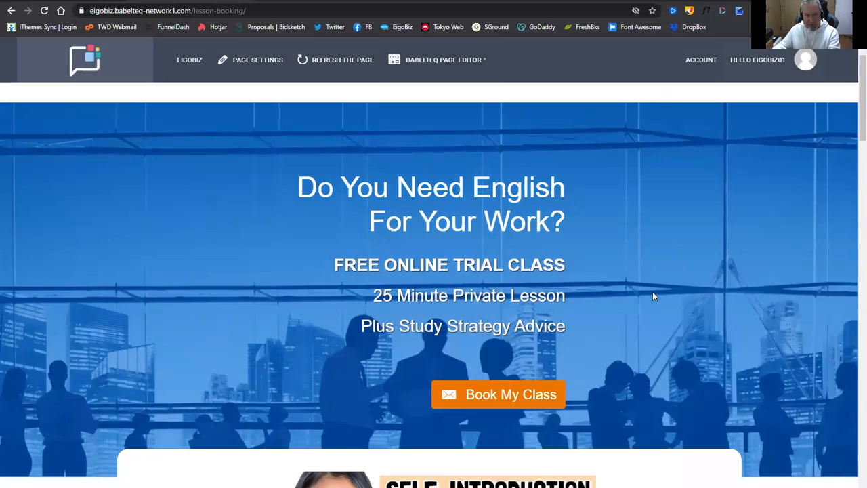
# Launch Beaver Builder on the Lesson Booking Page via BABELTEQ PAGE EDITOR.
pyautogui.click(452, 68)
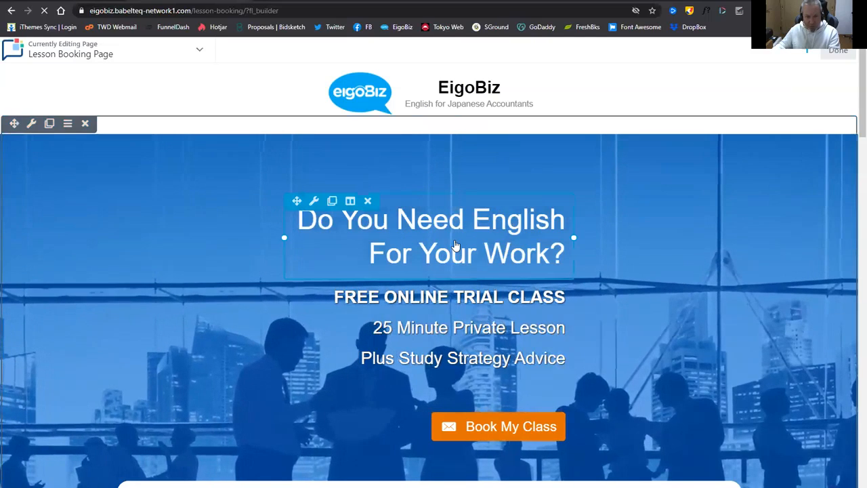
pyautogui.scroll(-1, 466, 215)
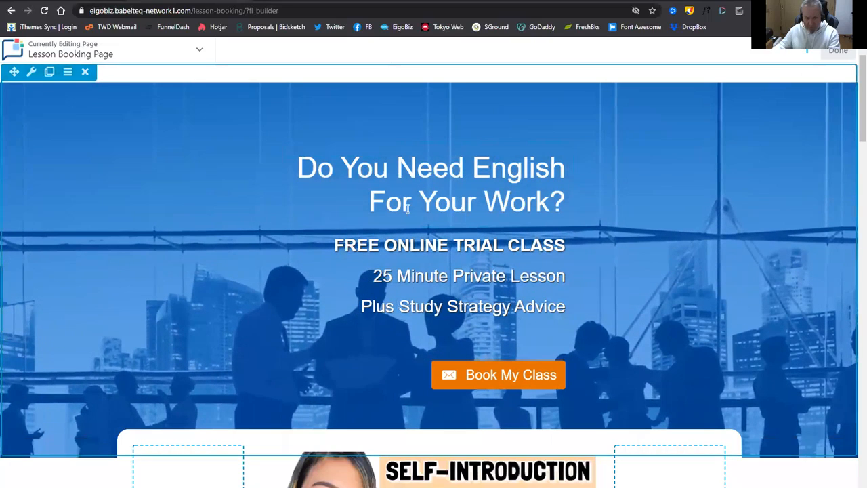
pyautogui.scroll(-1, 472, 181)
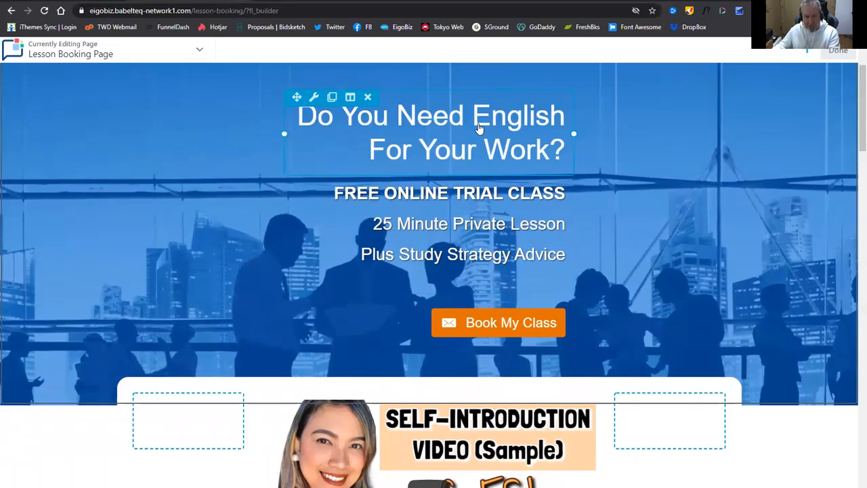
# Delete 'FREE ' from the hero subheading so it reads ONLINE TRIAL CLASS, and save.
pyautogui.click(462, 229)
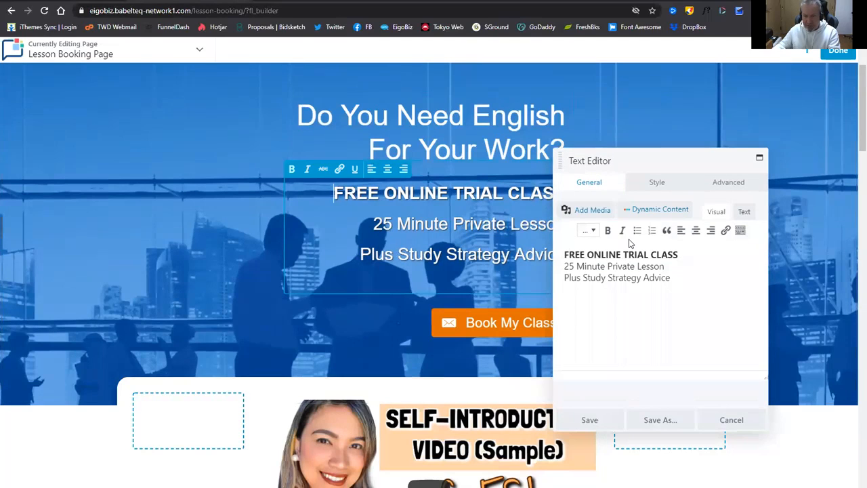
pyautogui.click(564, 254)
pyautogui.press('Delete')
pyautogui.press('Delete')
pyautogui.press('Delete')
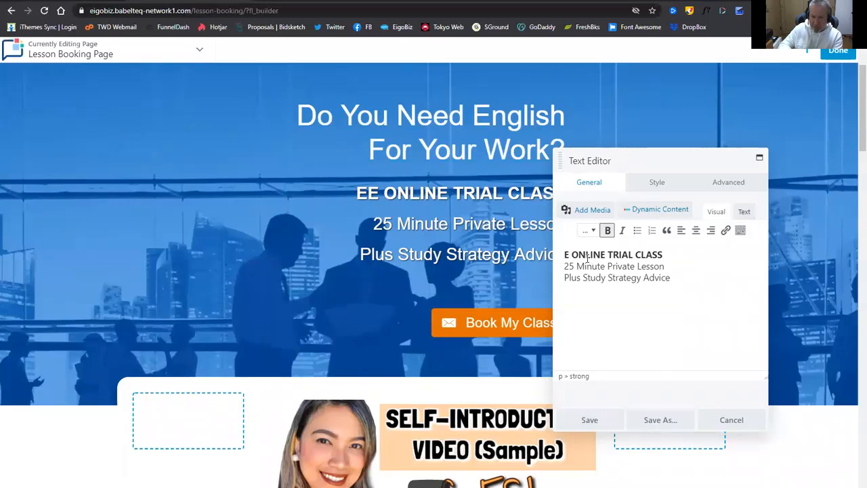
pyautogui.press('Delete')
pyautogui.press('Delete')
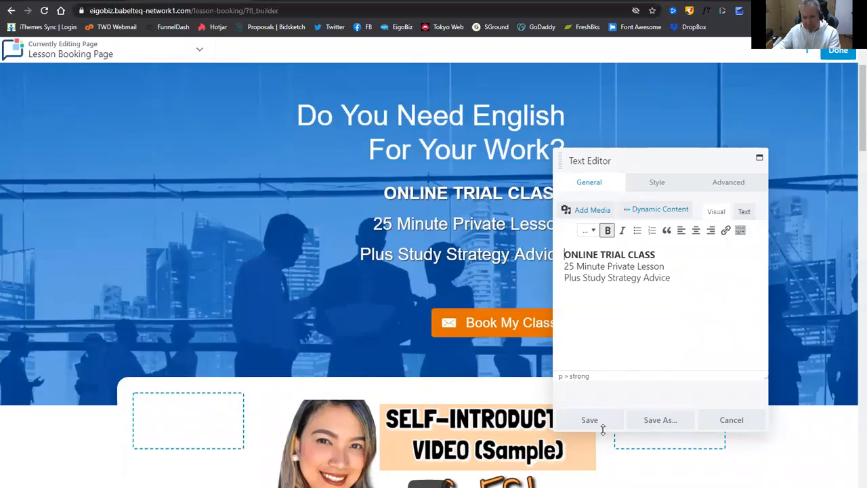
pyautogui.click(602, 423)
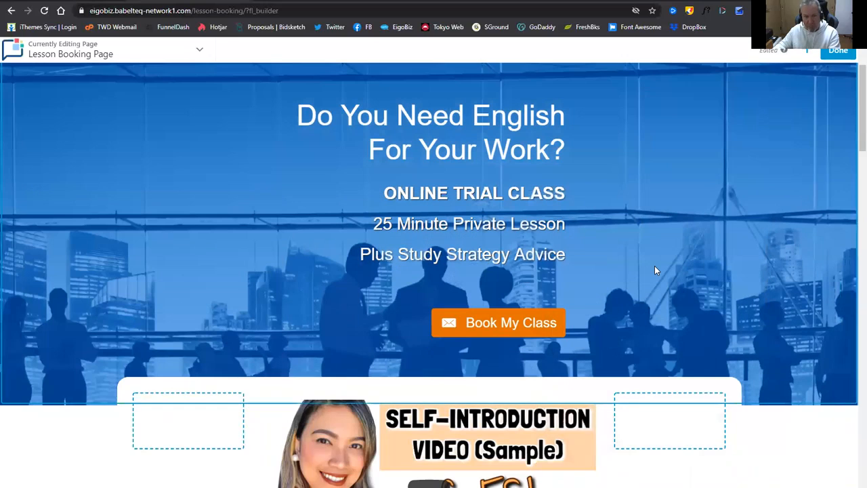
# Open the sample self-introduction video on YouTube and copy its web address.
pyautogui.scroll(-4, 574, 227)
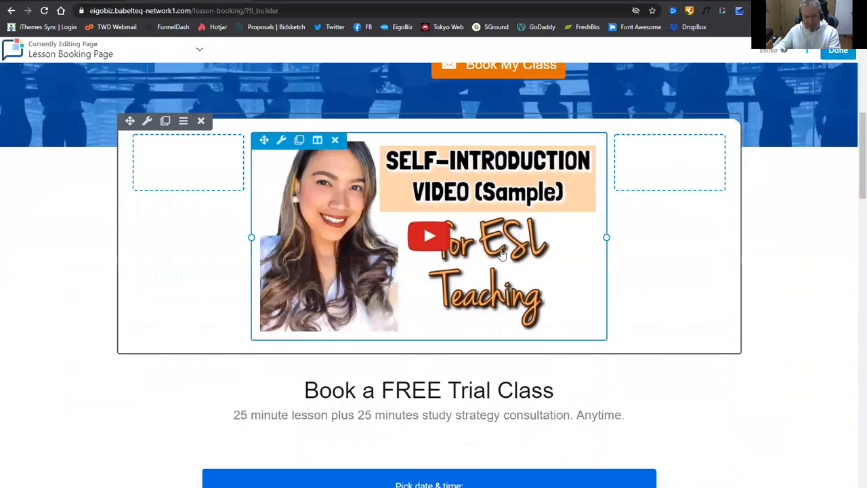
pyautogui.click(423, 223)
pyautogui.click(216, 11)
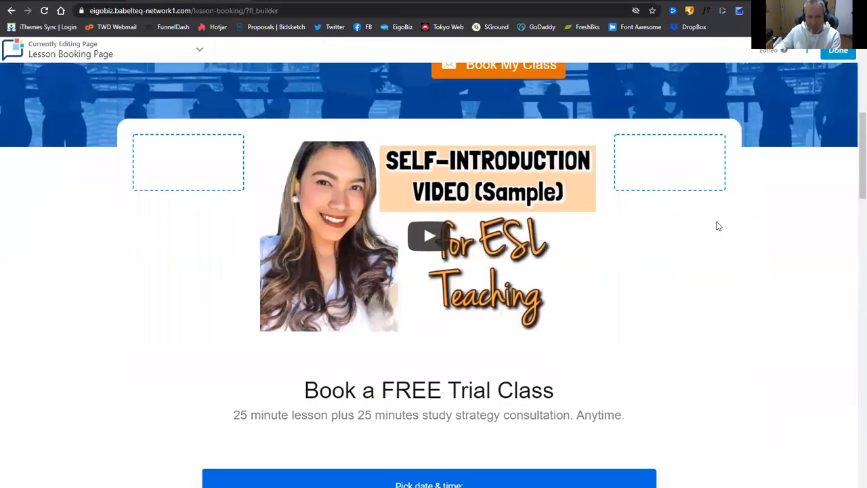
pyautogui.moveTo(421, 208)
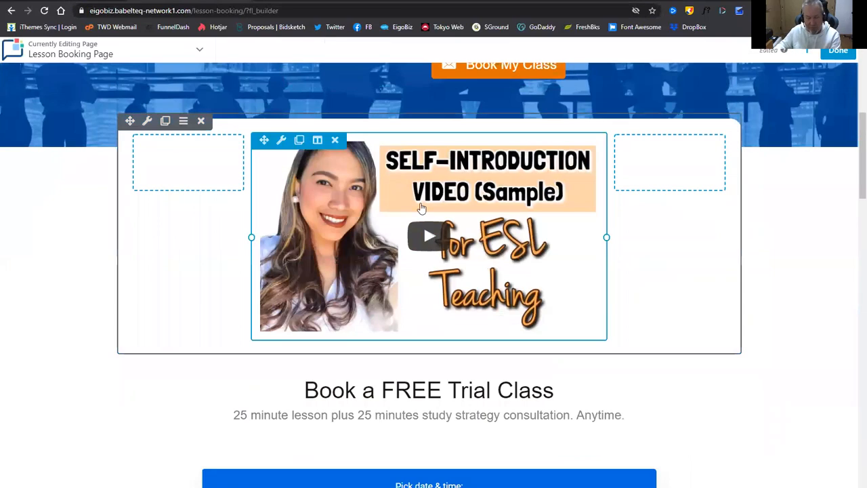
# Paste the new YouTube URL over the video module's Link field and save.
pyautogui.click(498, 260)
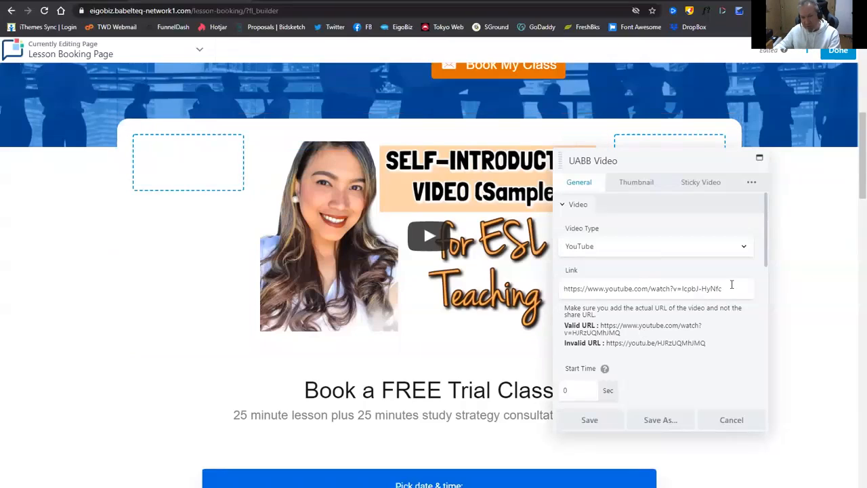
pyautogui.moveTo(723, 288); pyautogui.dragTo(561, 289)
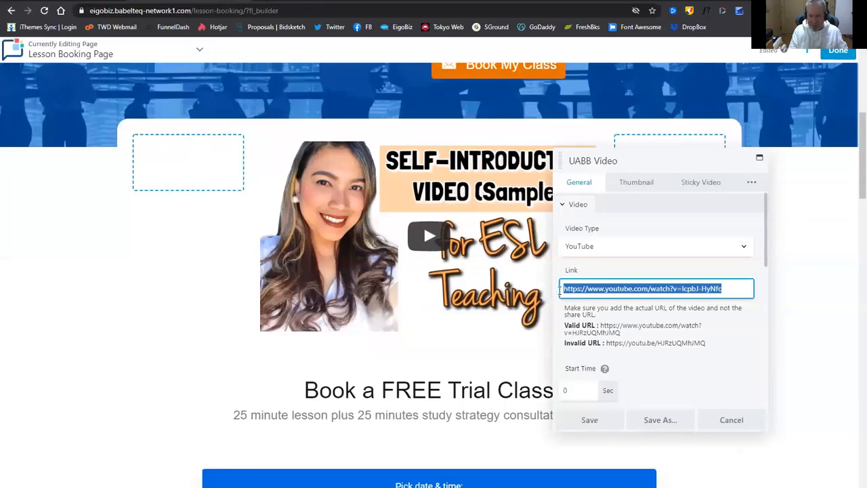
pyautogui.write('https://www.youtube.com/watch?v=5nZCq3IPEVs')
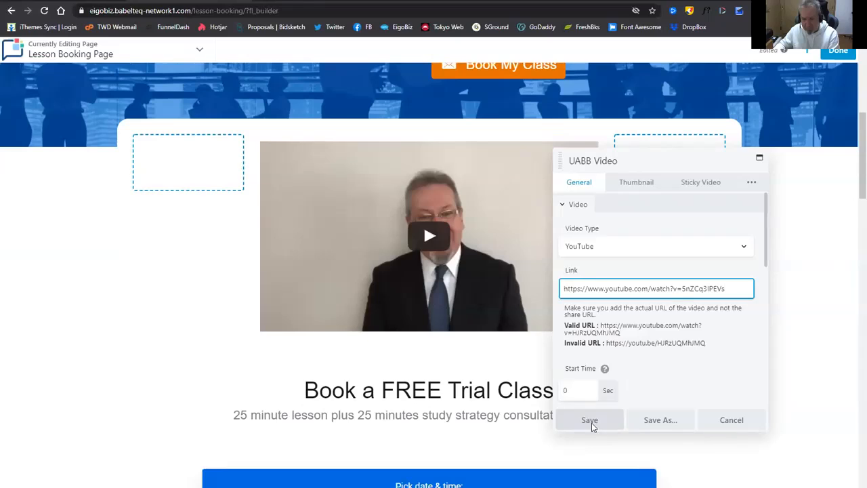
pyautogui.click(589, 421)
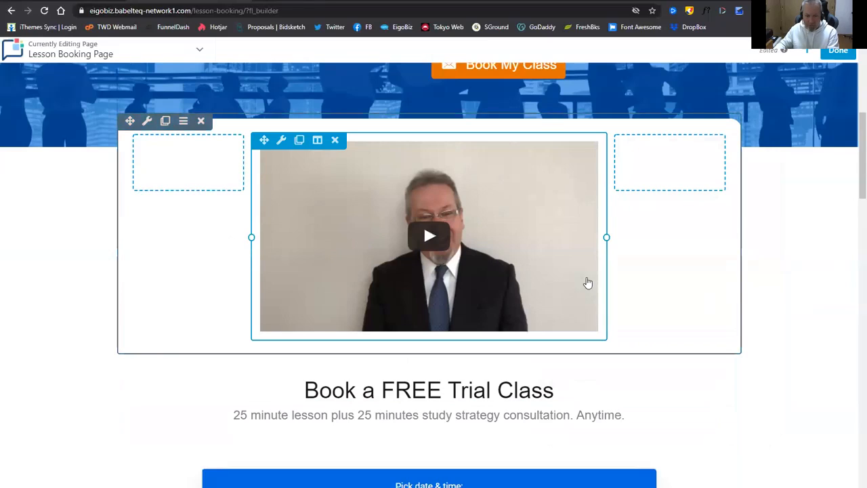
# Remove 'FREE' from the booking heading so it reads 'Book a Trial Class', and save.
pyautogui.scroll(-2, 474, 316)
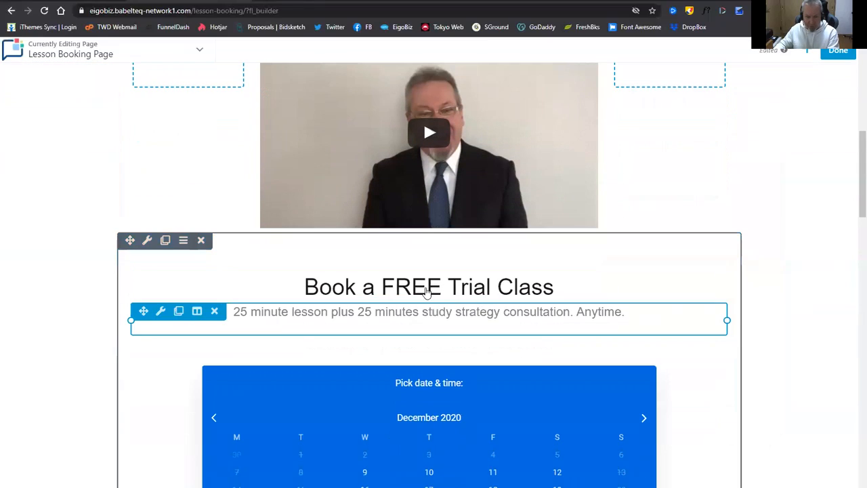
pyautogui.click(467, 288)
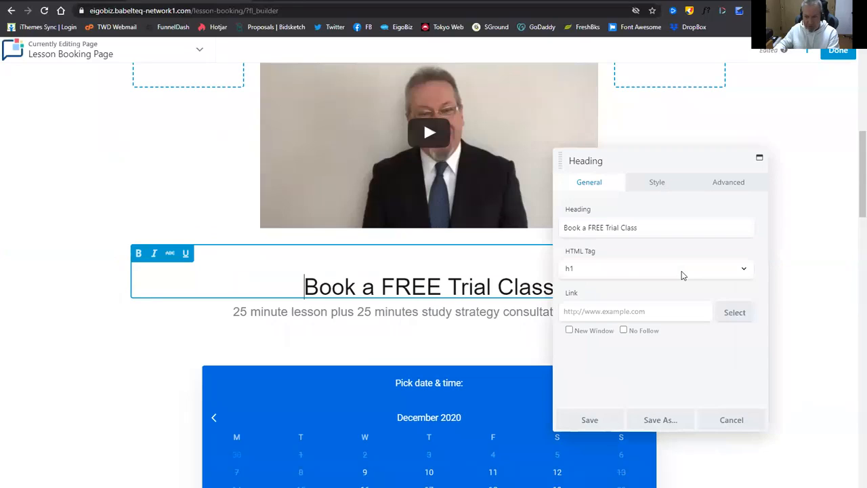
pyautogui.click(588, 227)
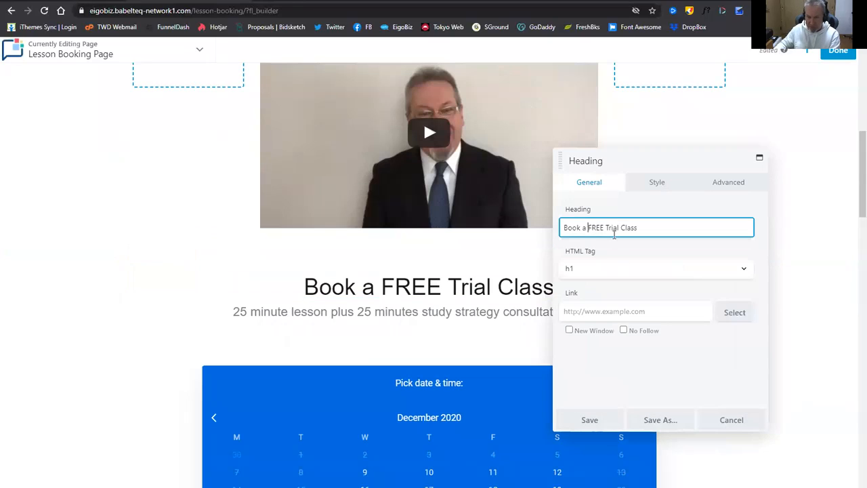
pyautogui.press('Delete')
pyautogui.press('Delete')
pyautogui.press('Delete')
pyautogui.press('Delete')
pyautogui.press('Delete')
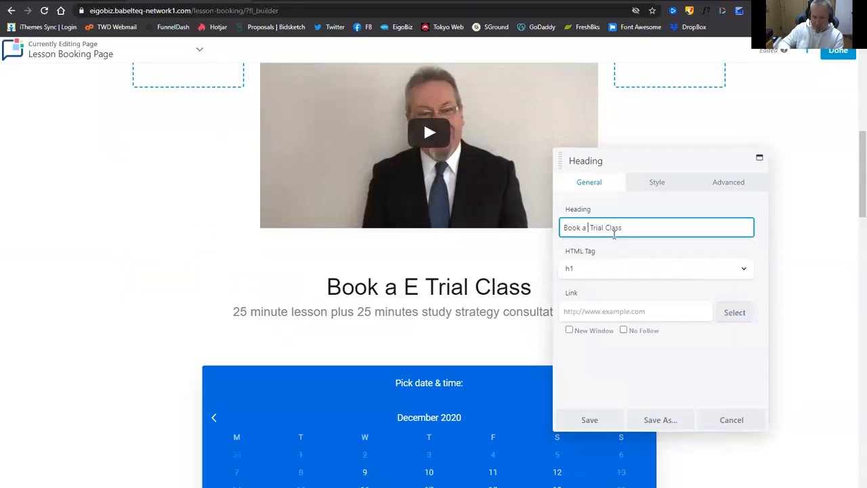
pyautogui.click(603, 420)
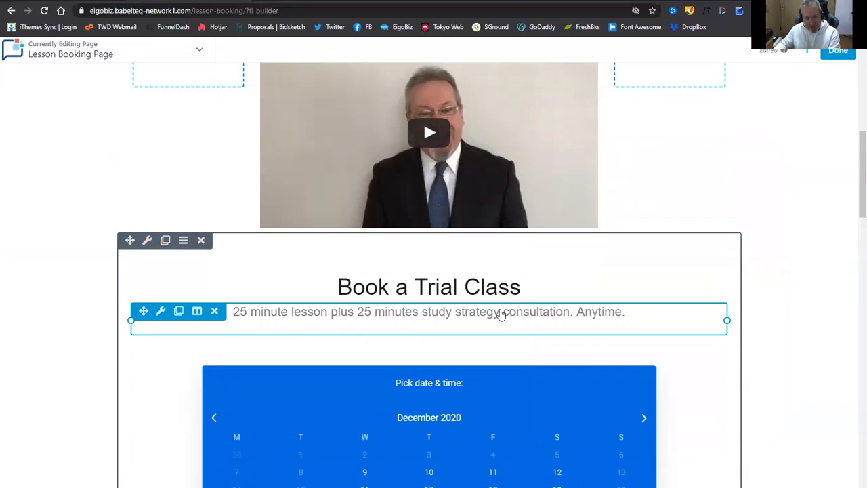
pyautogui.scroll(-1, 499, 314)
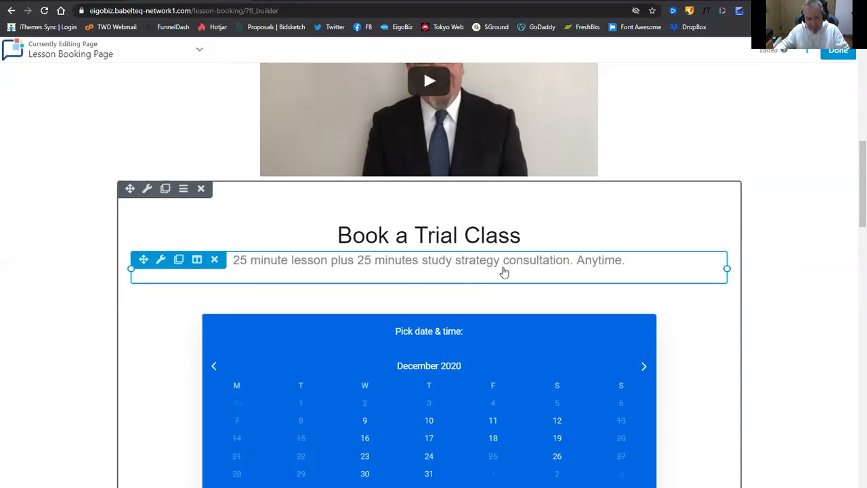
# Scroll through the edited Lesson Booking Page to review the changes.
pyautogui.scroll(-3, 515, 275)
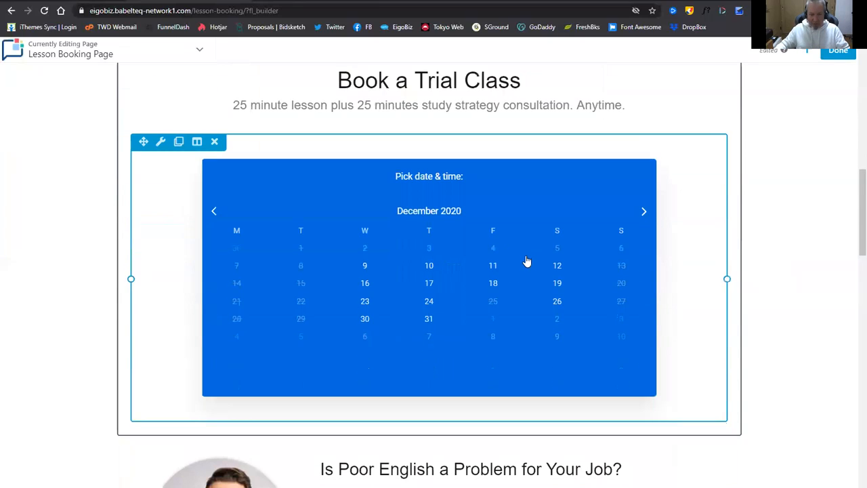
pyautogui.scroll(-3, 526, 261)
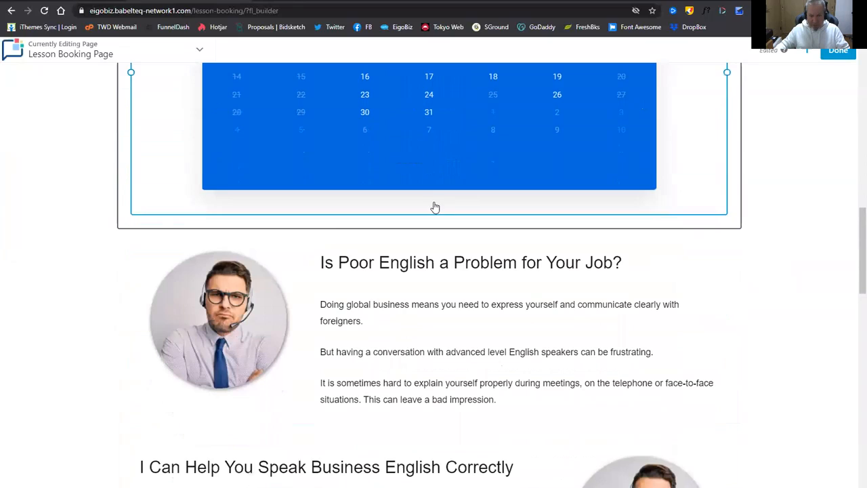
pyautogui.scroll(-1, 435, 207)
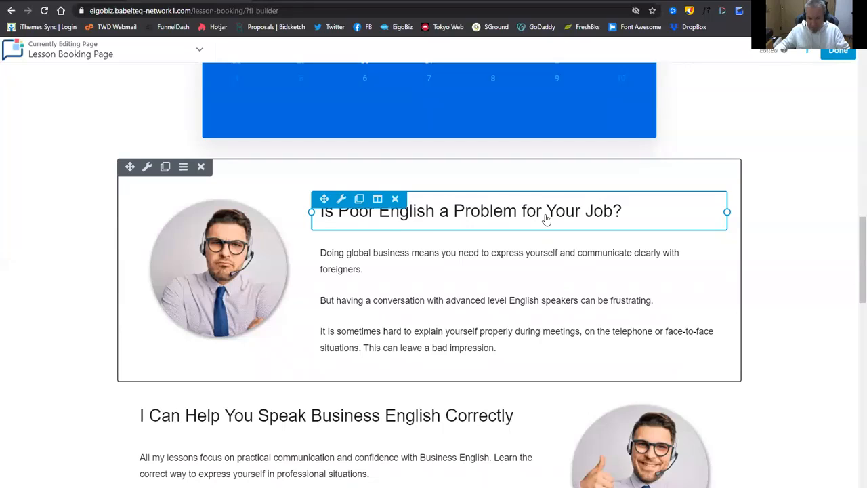
pyautogui.scroll(-1, 546, 219)
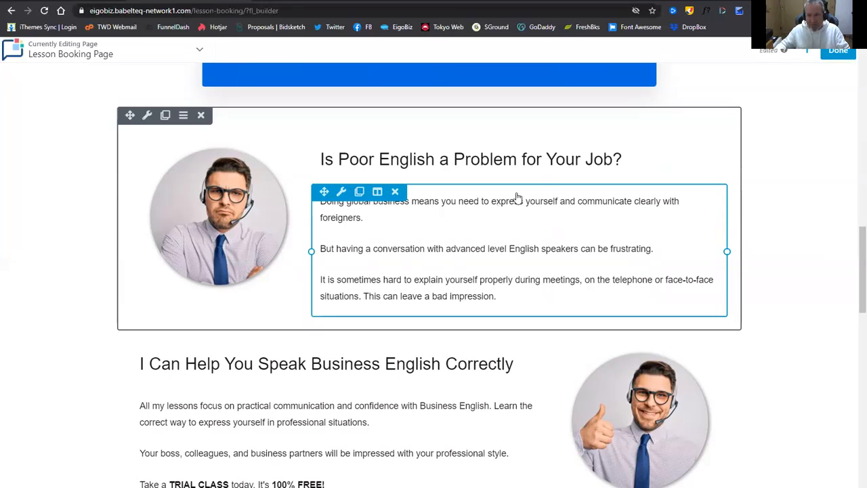
pyautogui.scroll(3, 574, 207)
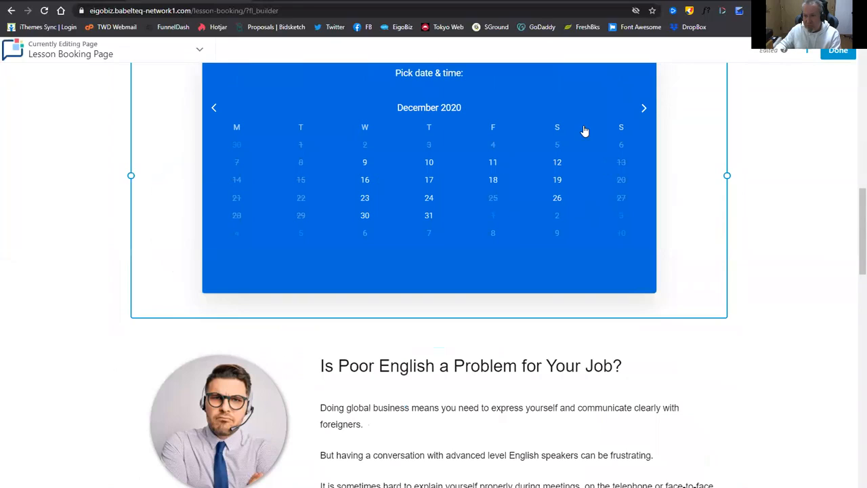
# Publish the page via Done and scroll the live page down to the footer.
pyautogui.click(837, 51)
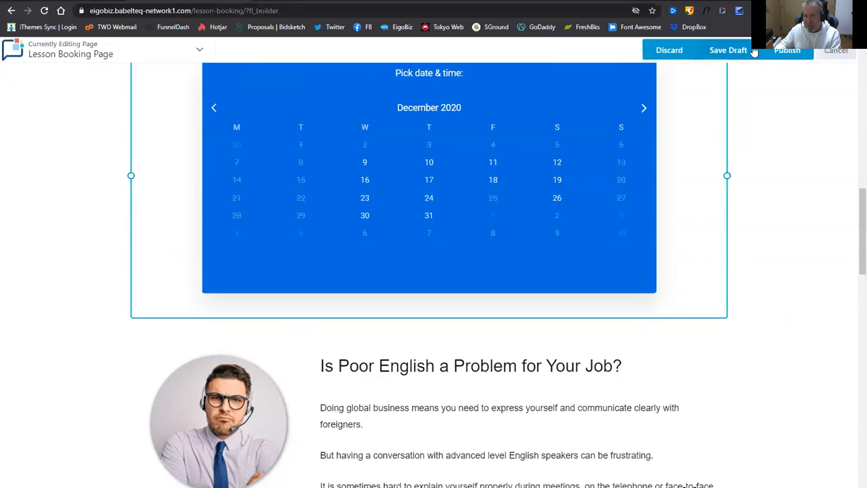
pyautogui.click(785, 52)
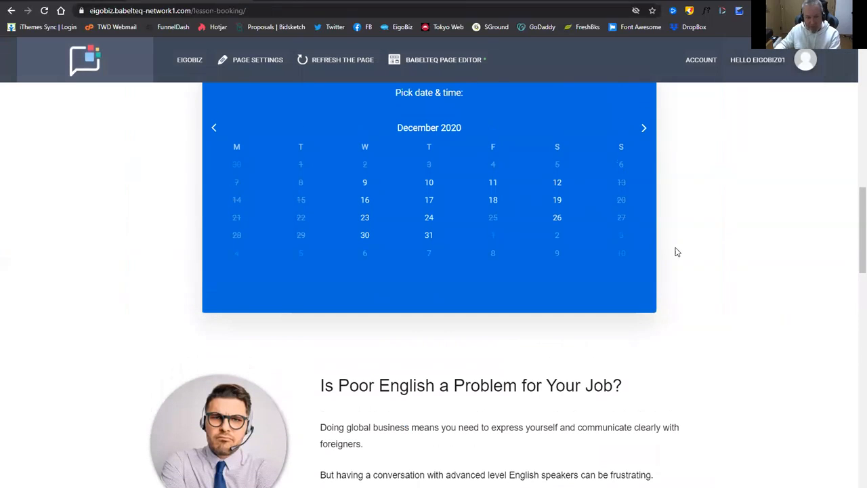
pyautogui.scroll(-2, 675, 252)
pyautogui.scroll(-5, 676, 250)
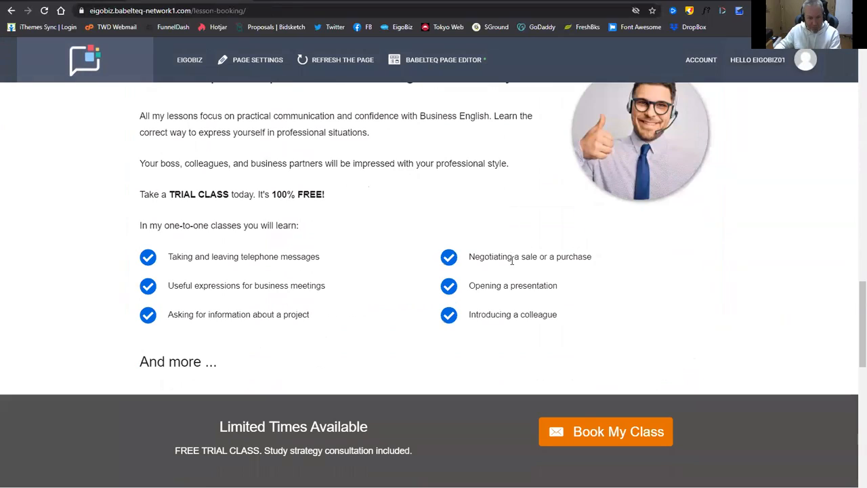
pyautogui.scroll(-5, 434, 297)
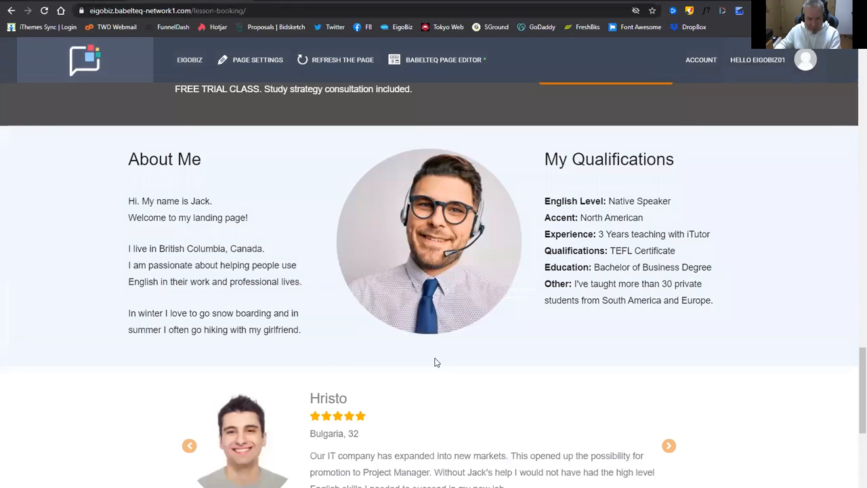
pyautogui.scroll(-5, 435, 360)
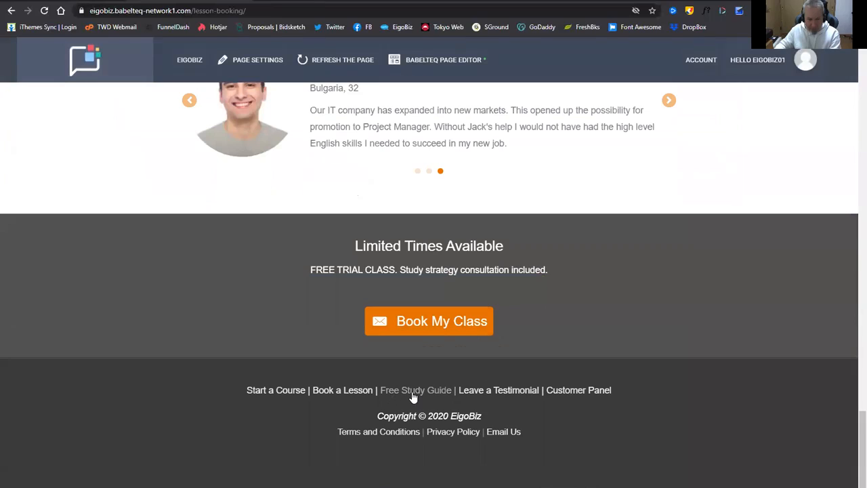
# Open the Free Study Guide page and select the Poor English heading and three paragraphs.
pyautogui.click(411, 397)
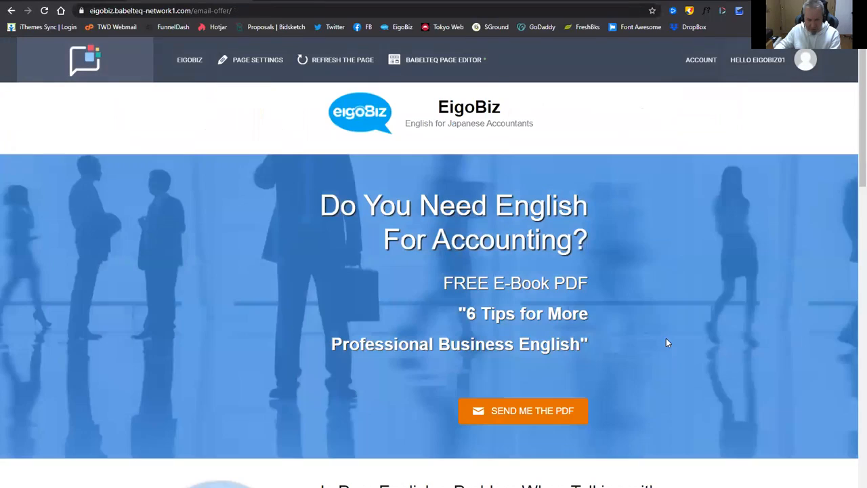
pyautogui.scroll(-5, 666, 343)
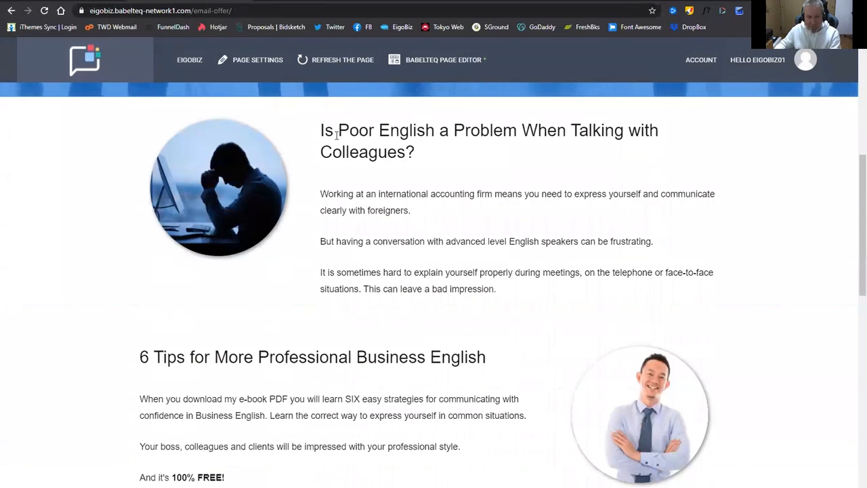
pyautogui.moveTo(321, 131); pyautogui.dragTo(521, 292)
pyautogui.hotkey('ctrl', 'c')
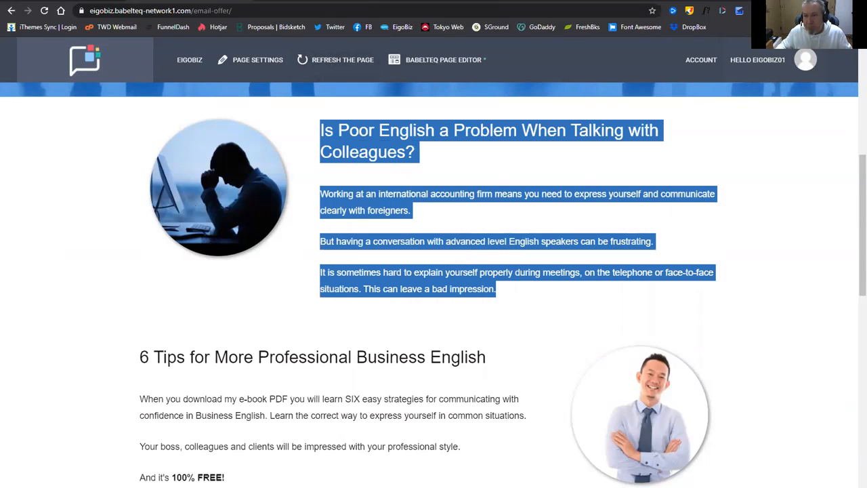
# Paste the Poor English section text into a new aNotepad note, then return to EigoBiz.
pyautogui.hotkey('ctrl', 'shift', 'n')
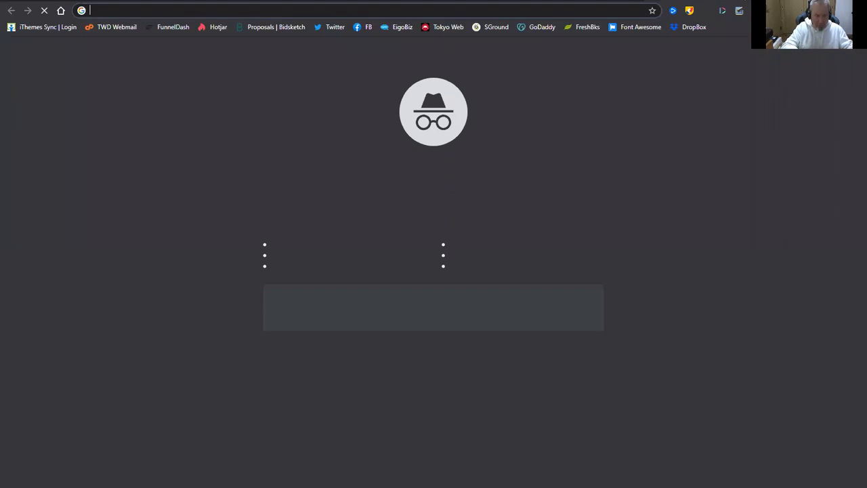
pyautogui.write('an')
pyautogui.press('Return')
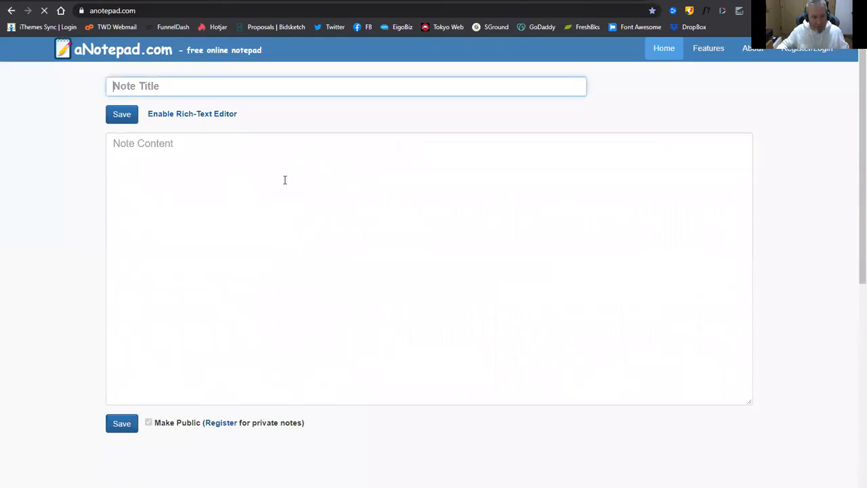
pyautogui.click(284, 180)
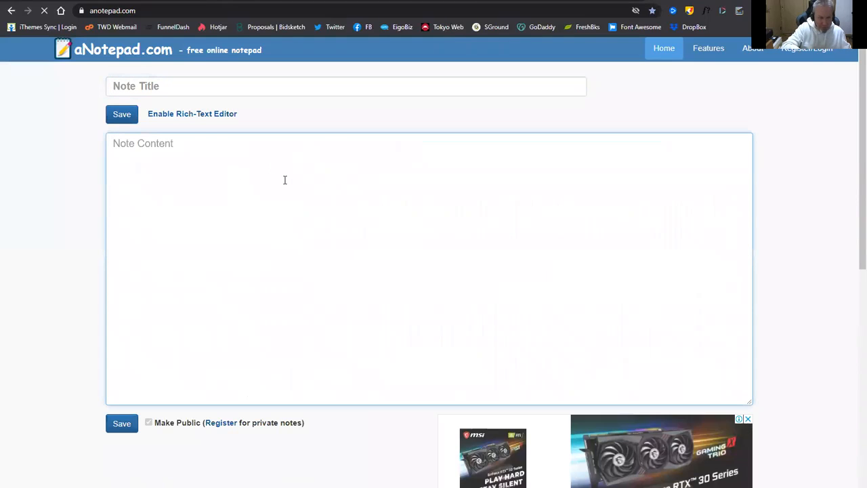
pyautogui.hotkey('ctrl', 'v')
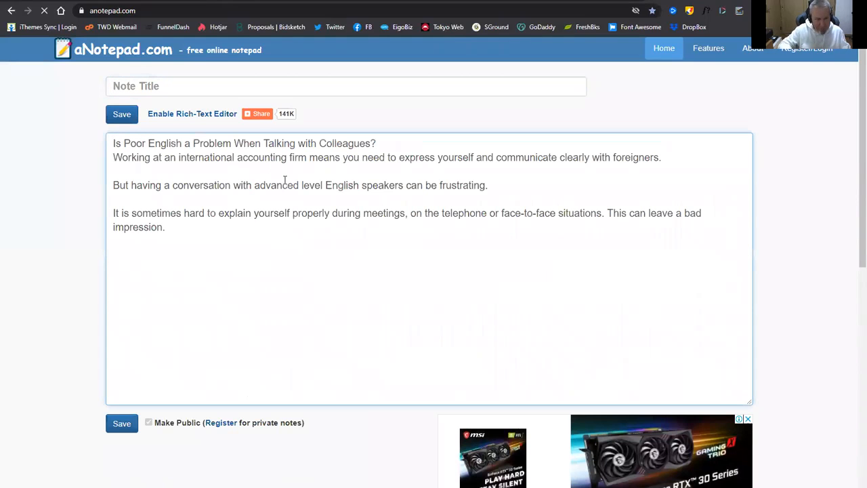
pyautogui.press('Return')
pyautogui.press('Return')
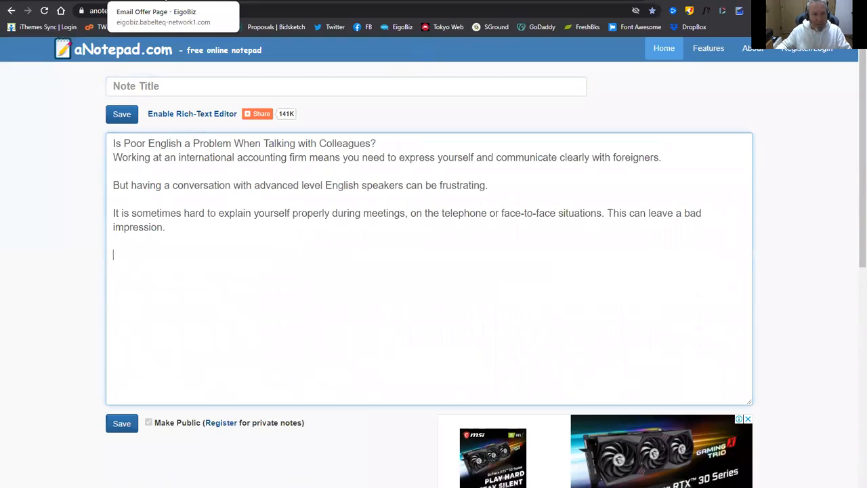
pyautogui.click(166, 4)
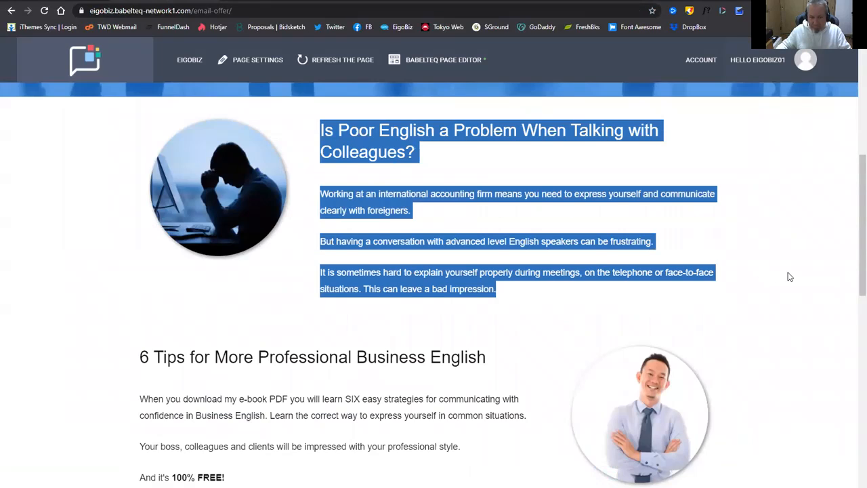
# Deselect the offer-page text and go to the Book a Lesson page.
pyautogui.click(58, 305)
pyautogui.scroll(-2, 57, 305)
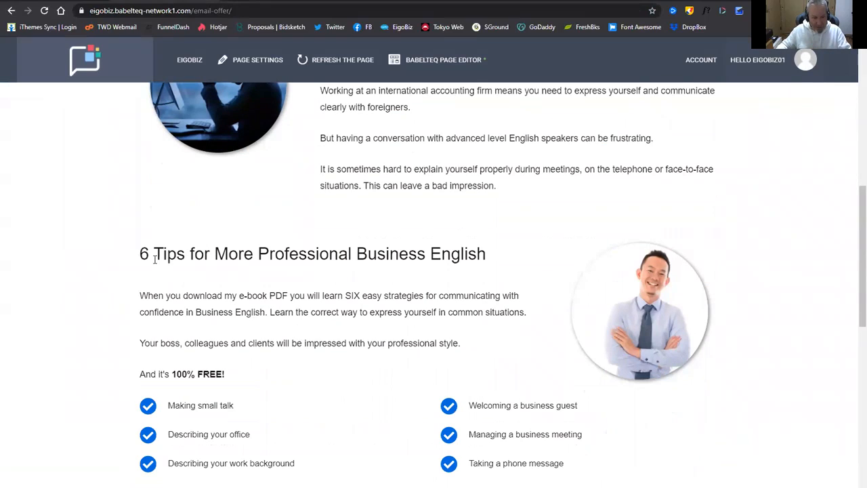
pyautogui.scroll(-1, 291, 308)
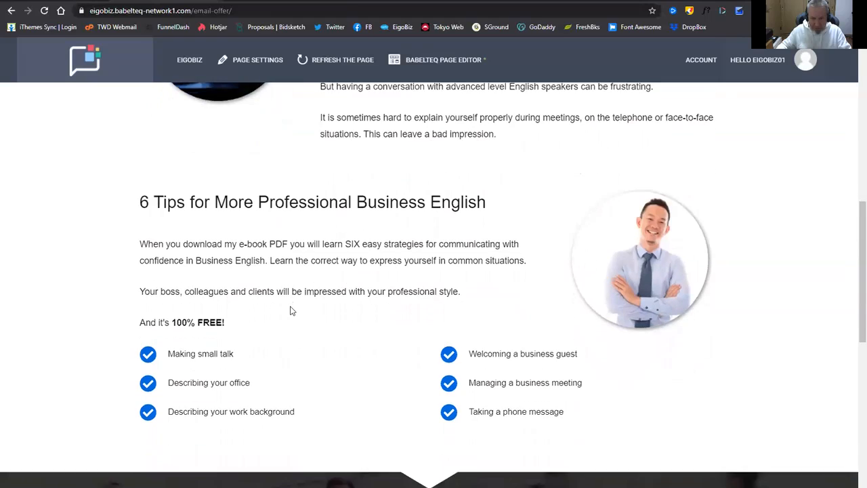
pyautogui.scroll(3, 415, 350)
pyautogui.scroll(4, 414, 350)
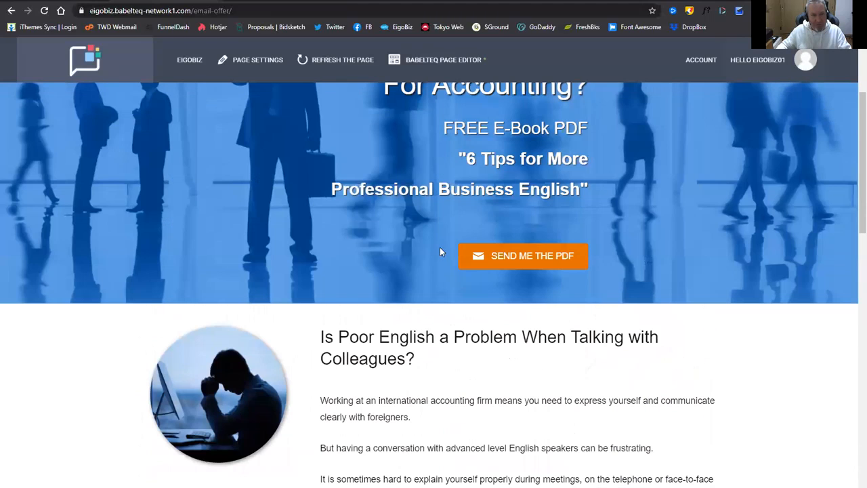
pyautogui.scroll(-18, 546, 345)
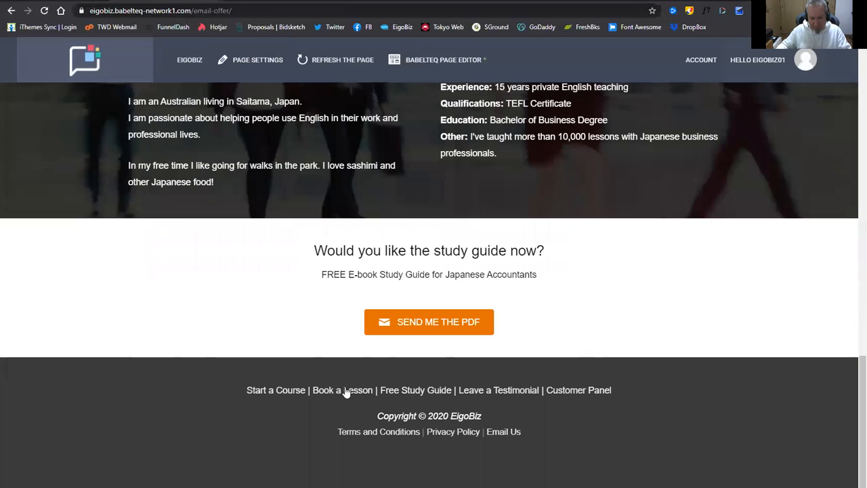
pyautogui.click(344, 391)
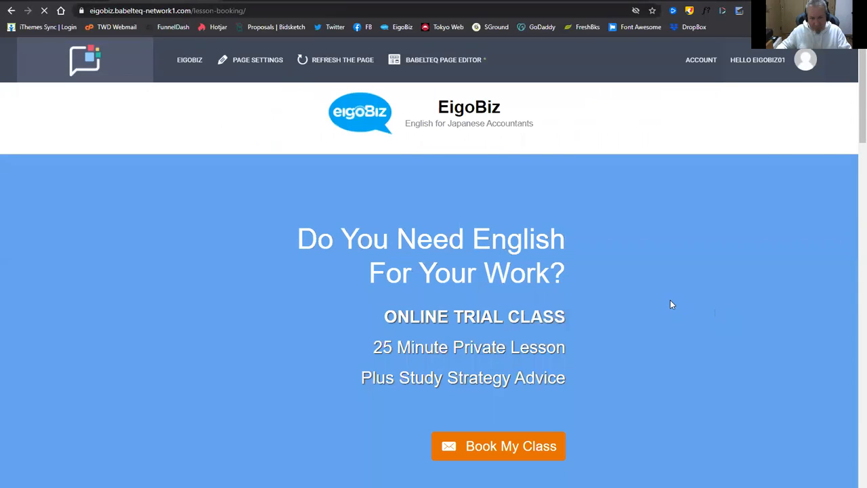
# Copy the new colleagues heading from the aNotepad note and open the lesson-booking page in Beaver Builder.
pyautogui.scroll(-4, 650, 308)
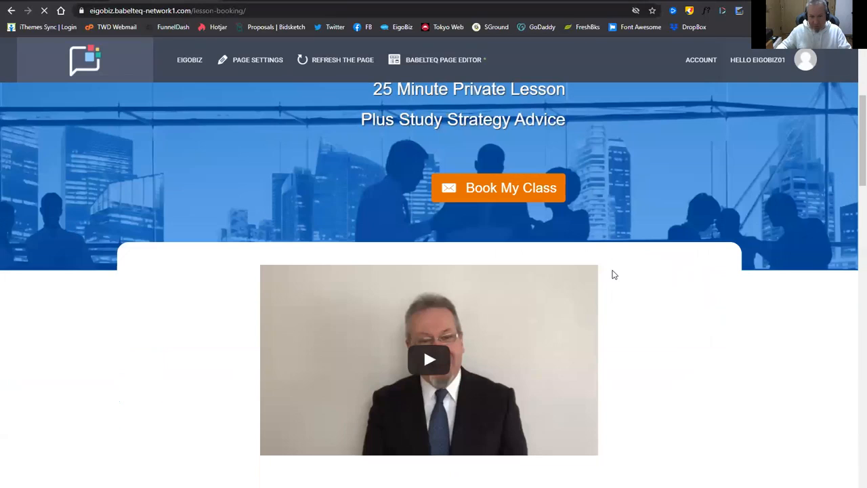
pyautogui.scroll(-5, 614, 274)
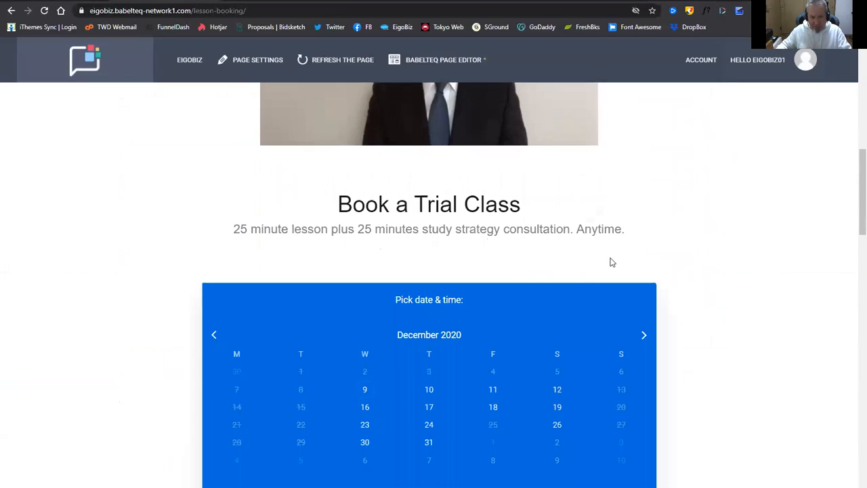
pyautogui.scroll(-6, 613, 268)
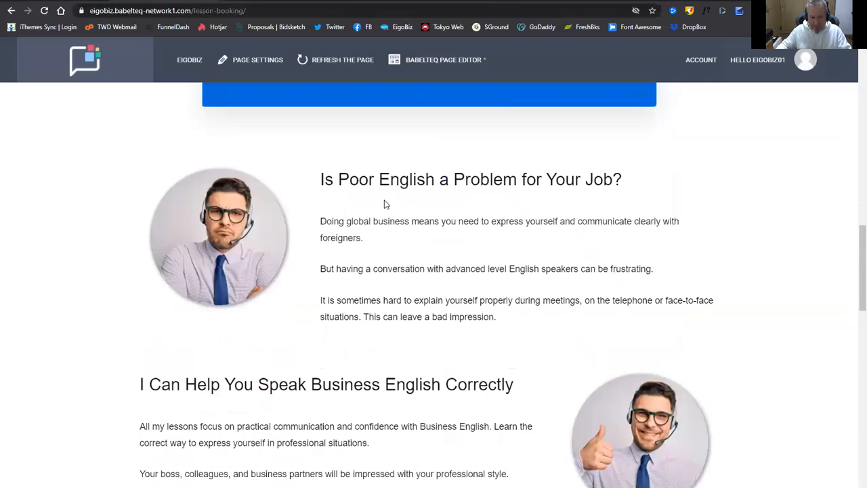
pyautogui.scroll(-1, 396, 218)
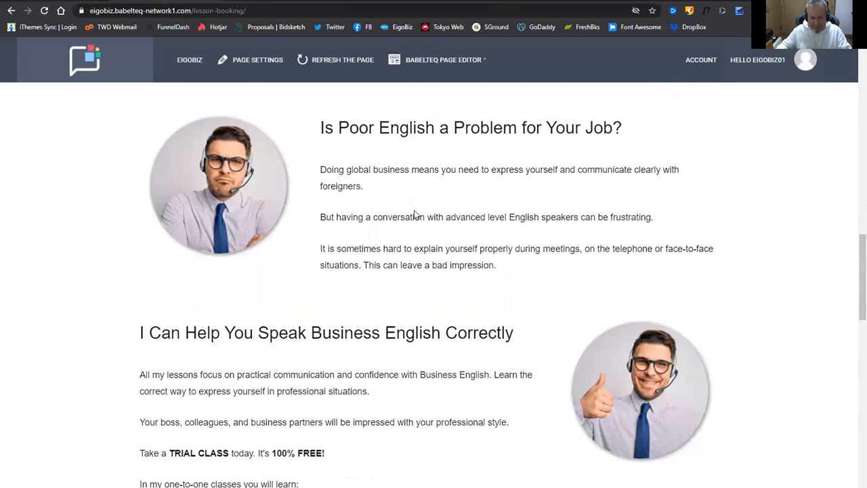
pyautogui.scroll(-1, 416, 215)
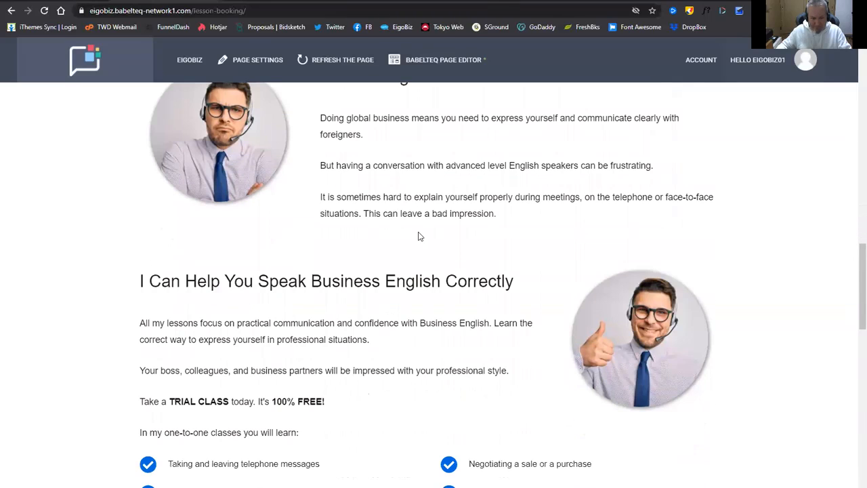
pyautogui.scroll(3, 418, 236)
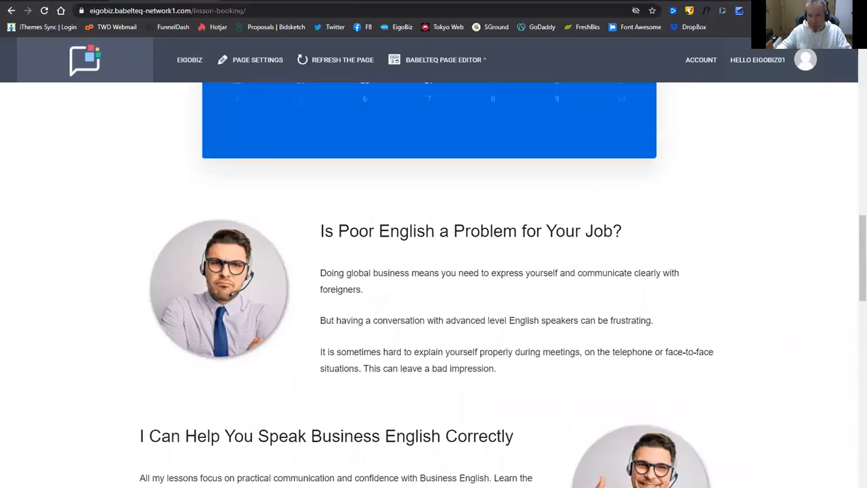
pyautogui.hotkey('ctrl', 'Tab')
pyautogui.moveTo(112, 144); pyautogui.dragTo(380, 140)
pyautogui.hotkey('ctrl', 'c')
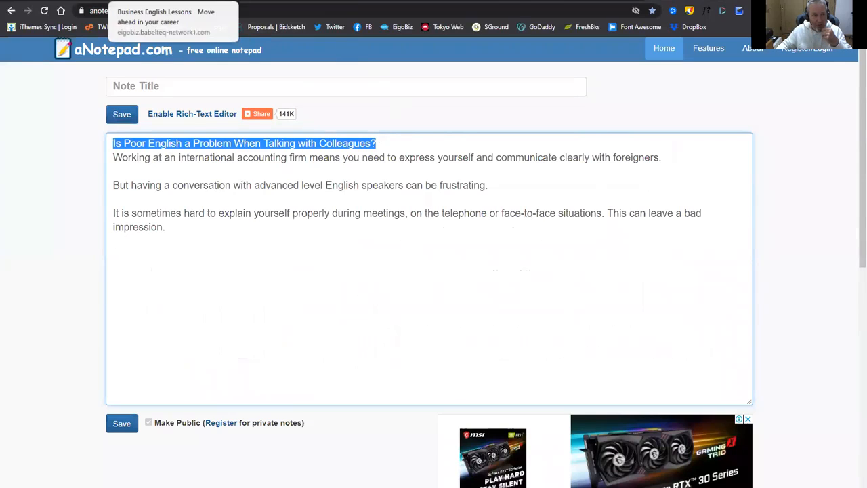
pyautogui.click(162, 0)
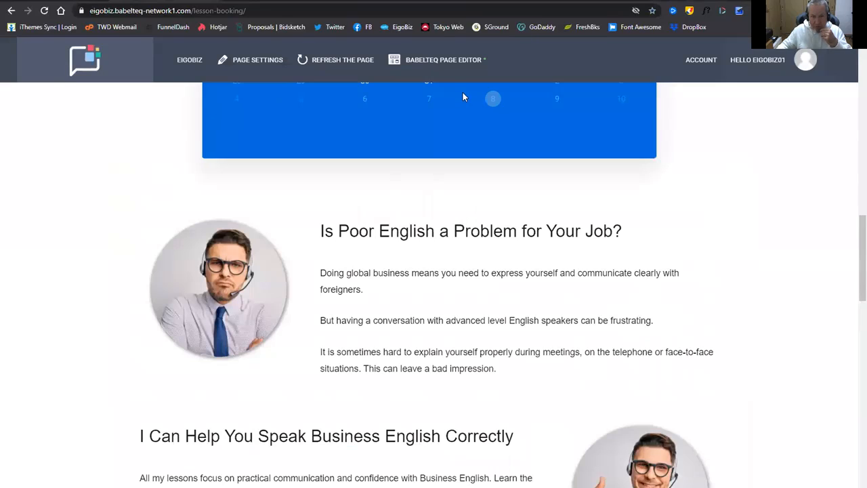
pyautogui.click(444, 61)
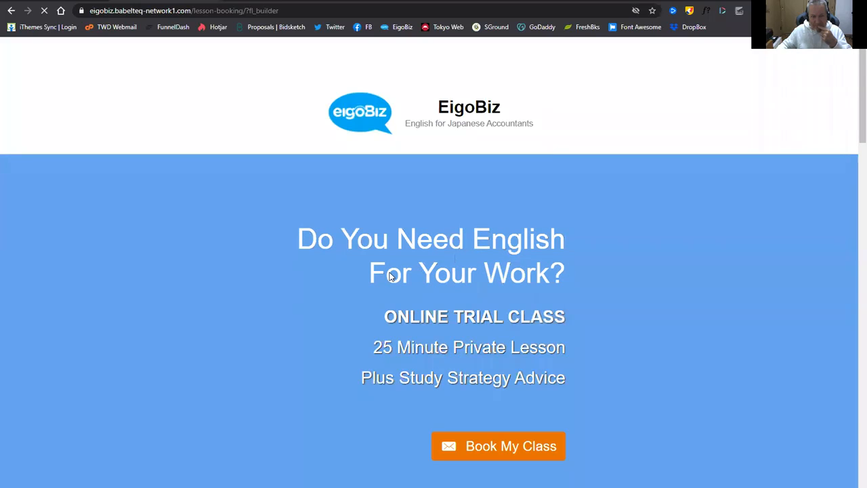
# Replace the section heading text with 'Is Poor English a Problem When Talking with Colleagues?'.
pyautogui.scroll(-3, 234, 268)
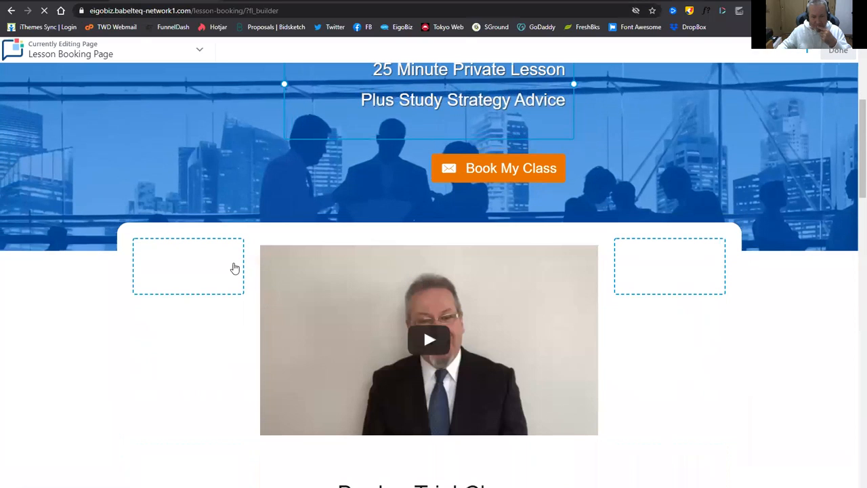
pyautogui.scroll(-5, 234, 269)
pyautogui.scroll(-3, 290, 263)
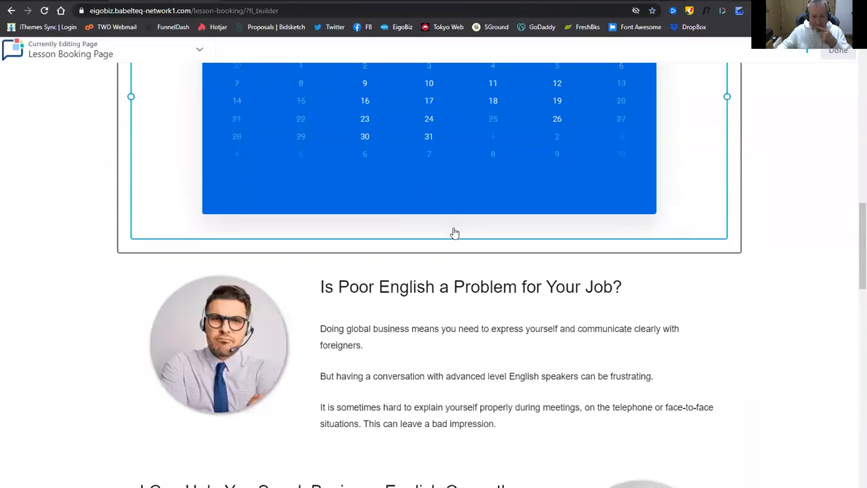
pyautogui.click(451, 286)
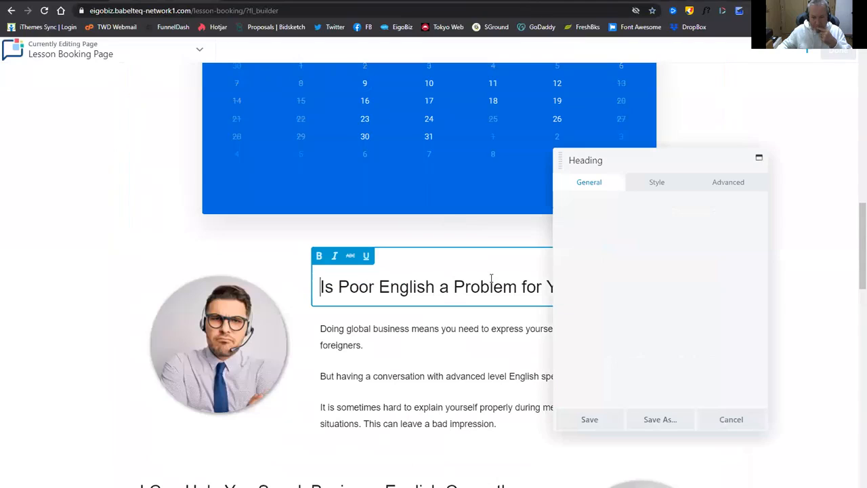
pyautogui.click(696, 227)
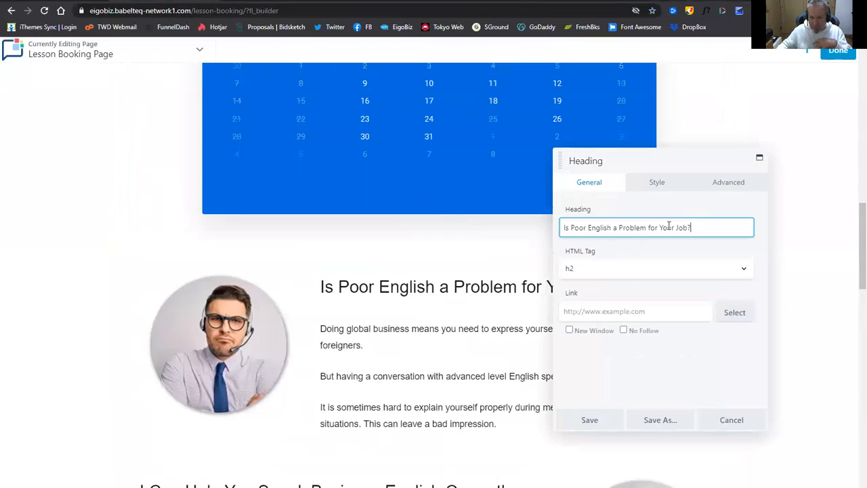
pyautogui.moveTo(692, 227); pyautogui.dragTo(561, 227)
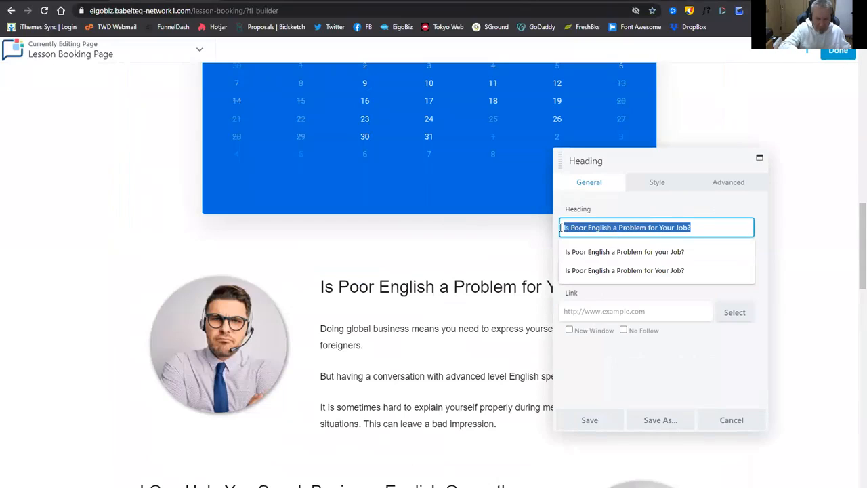
pyautogui.hotkey('ctrl', 'v')
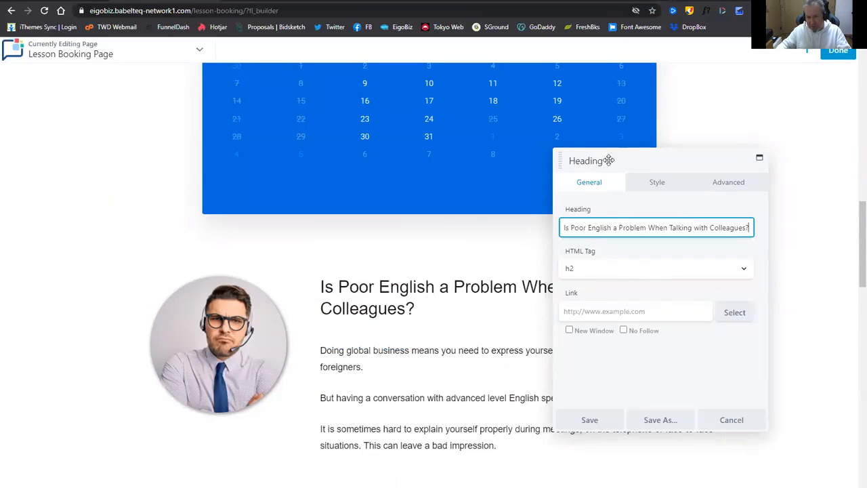
# Try h3 for the heading level, revert to h2, and save the heading.
pyautogui.moveTo(609, 161); pyautogui.dragTo(115, 149)
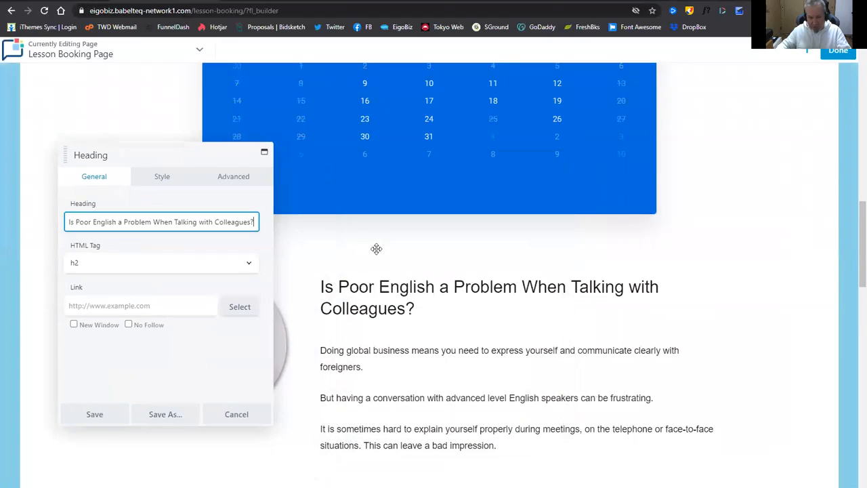
pyautogui.click(123, 263)
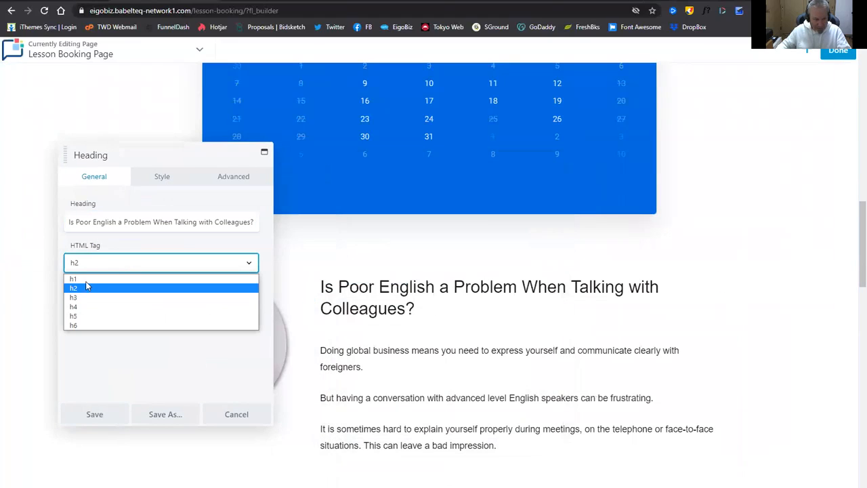
pyautogui.click(89, 297)
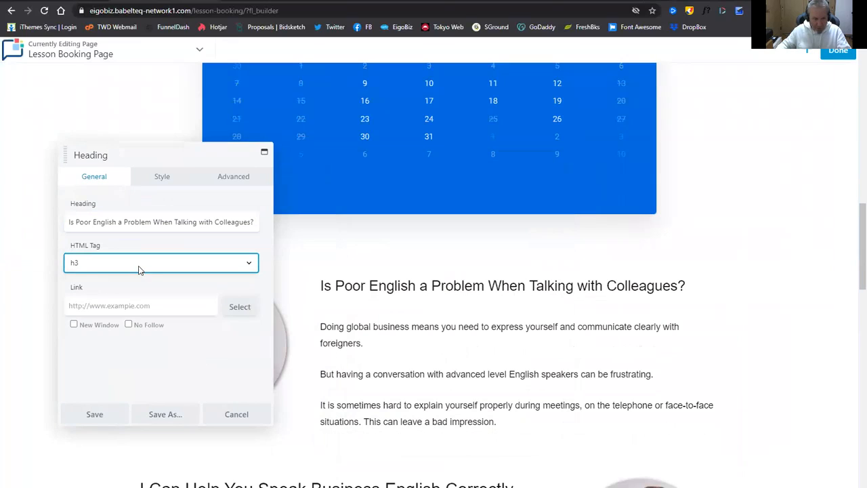
pyautogui.click(138, 270)
pyautogui.click(107, 289)
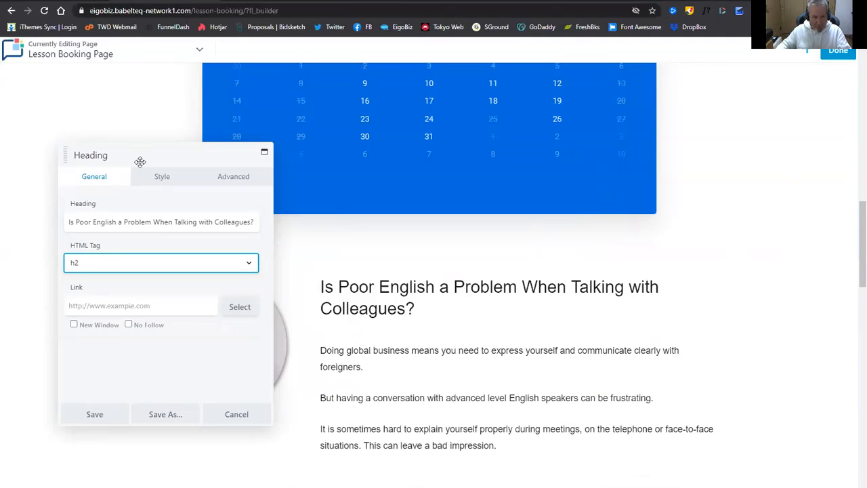
pyautogui.click(95, 414)
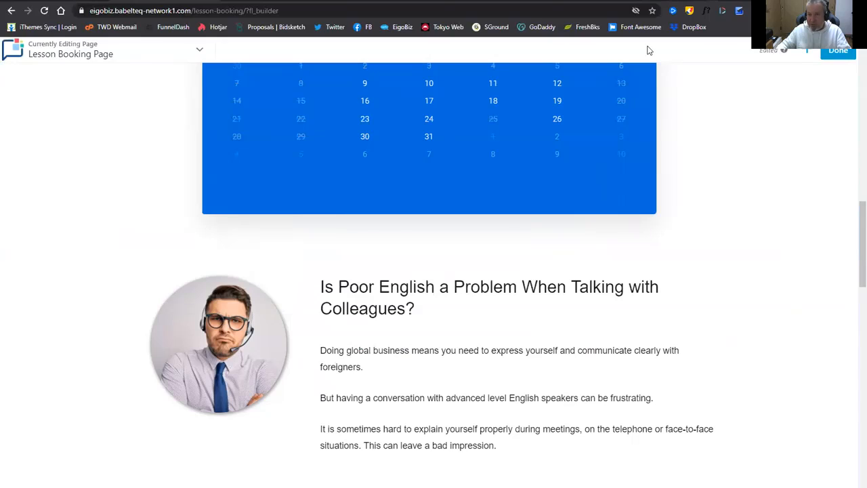
pyautogui.click(649, 1)
# Paste the three international-accounting-firm paragraphs from the note over the section's body text and save.
pyautogui.click(316, 220)
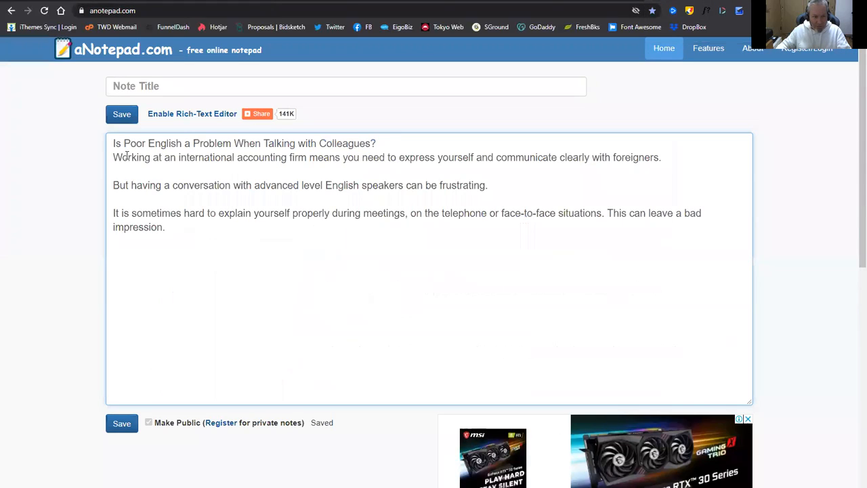
pyautogui.moveTo(122, 161); pyautogui.dragTo(172, 240)
pyautogui.hotkey('ctrl', 'c')
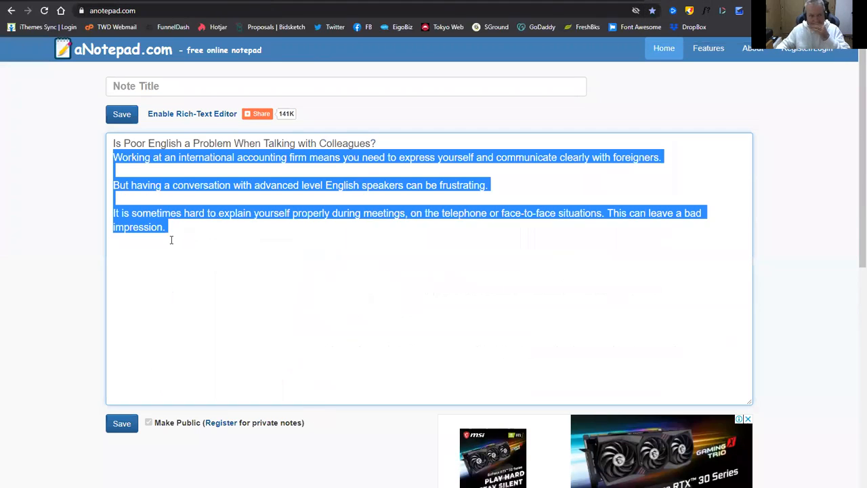
pyautogui.click(176, 1)
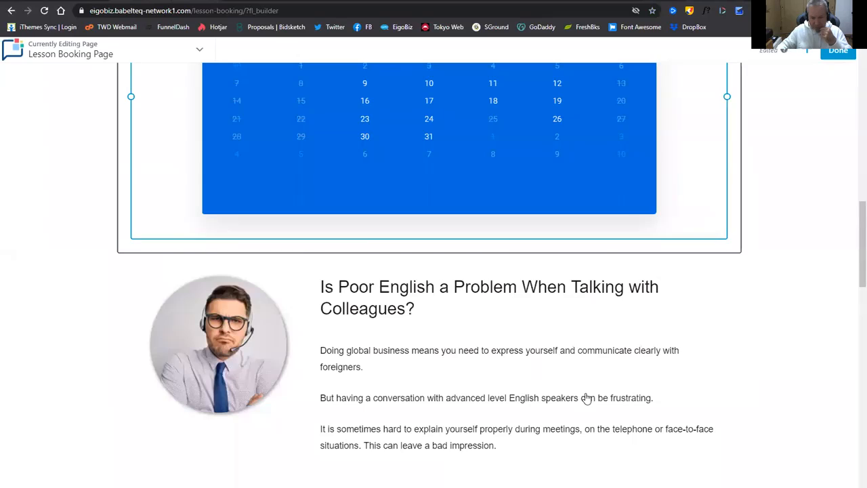
pyautogui.scroll(-3, 586, 397)
pyautogui.click(468, 251)
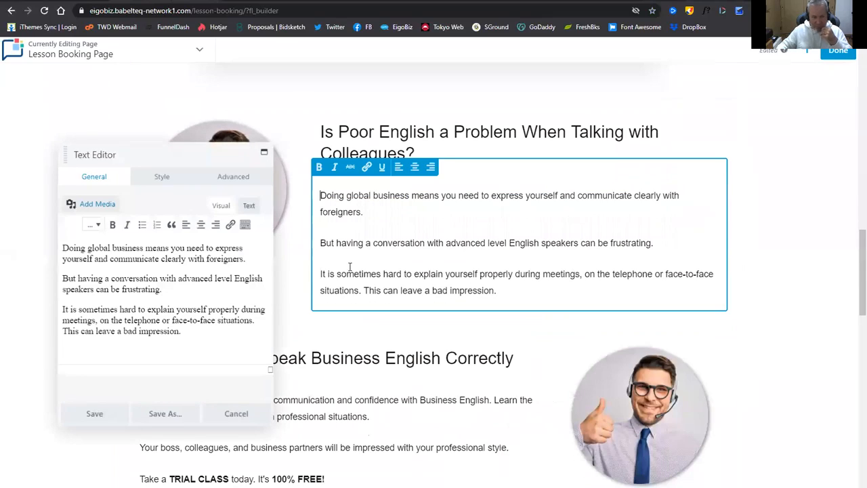
pyautogui.moveTo(70, 249); pyautogui.dragTo(153, 351)
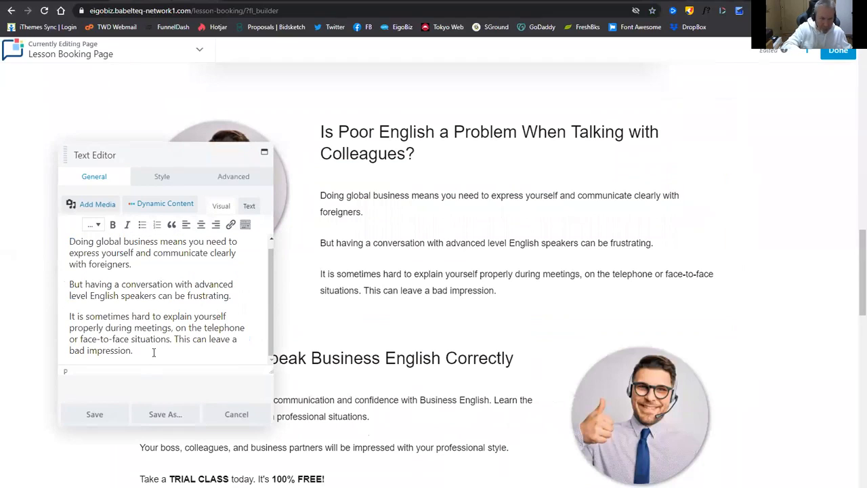
pyautogui.hotkey('ctrl', 'v')
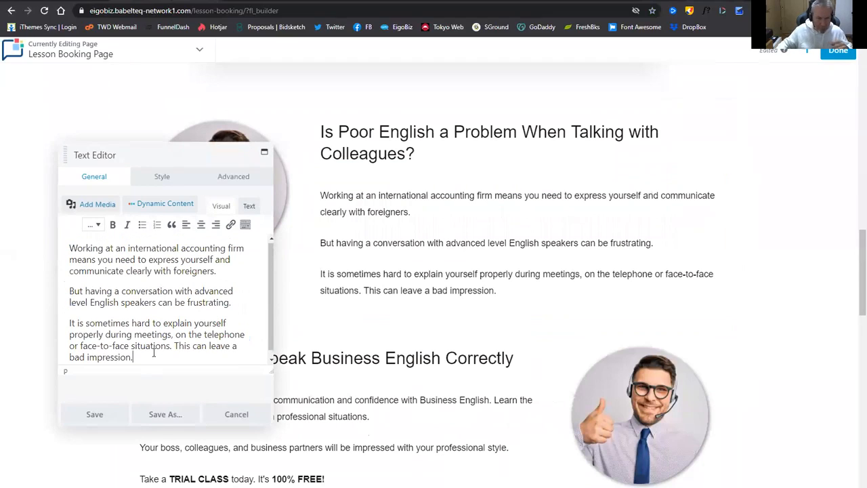
pyautogui.click(108, 417)
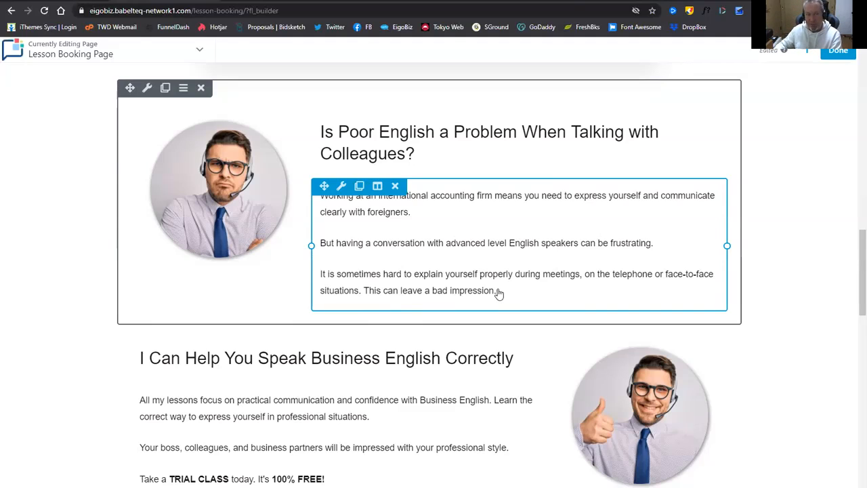
# Swap the frowning man's photo for the suited profile photo and save the module.
pyautogui.scroll(1, 498, 291)
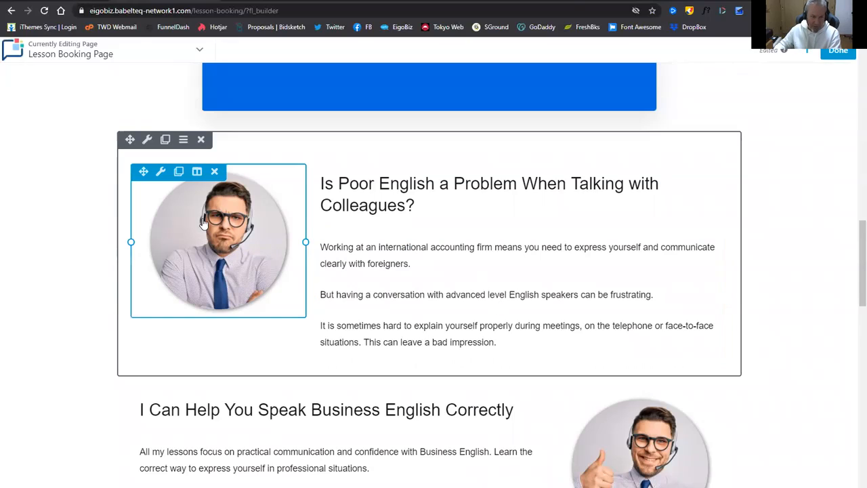
pyautogui.click(237, 257)
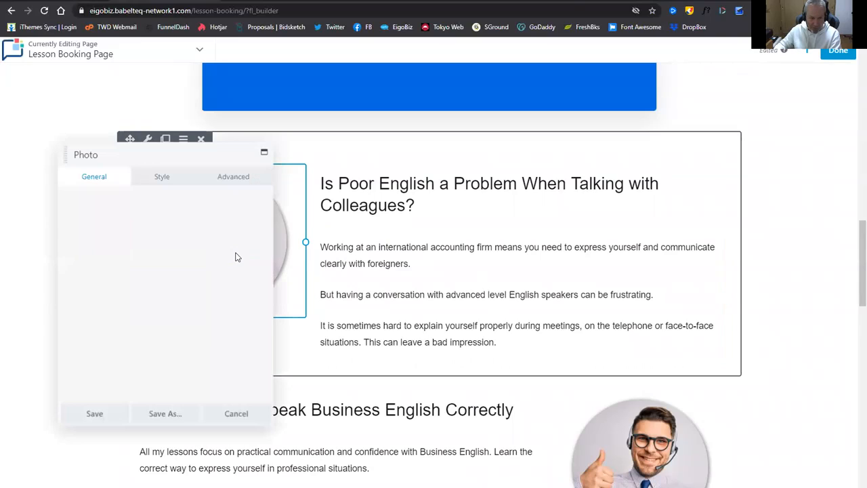
pyautogui.click(139, 292)
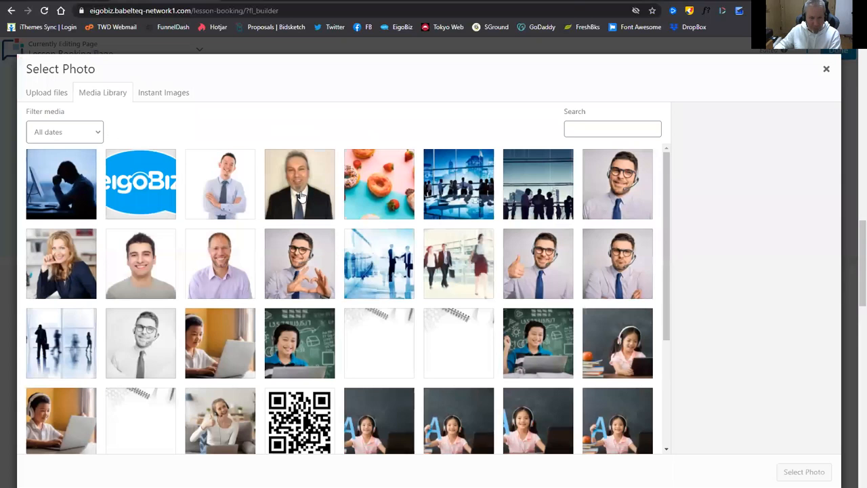
pyautogui.click(302, 197)
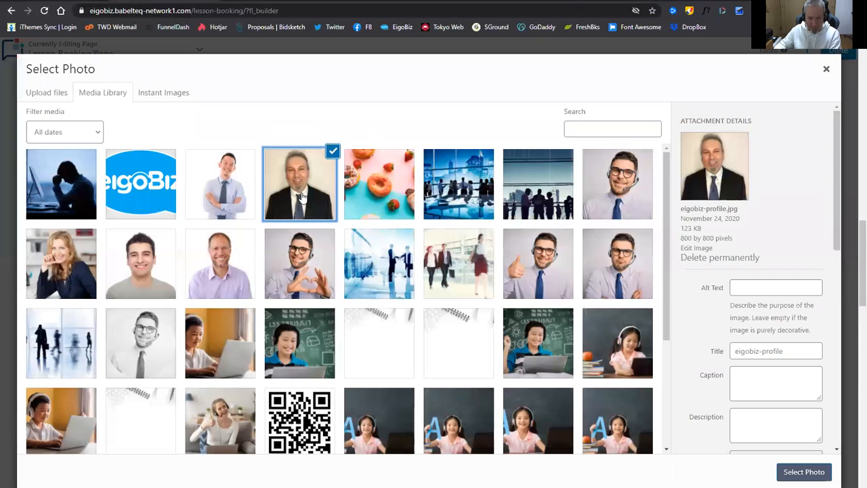
pyautogui.click(796, 472)
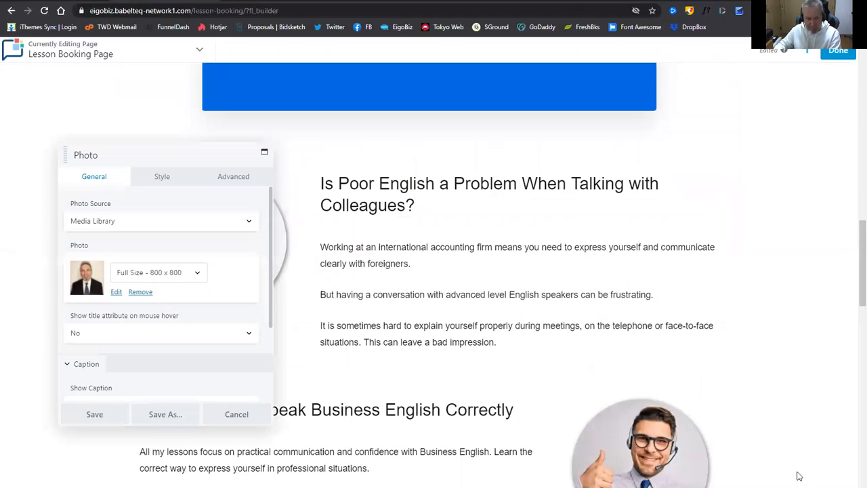
pyautogui.click(90, 416)
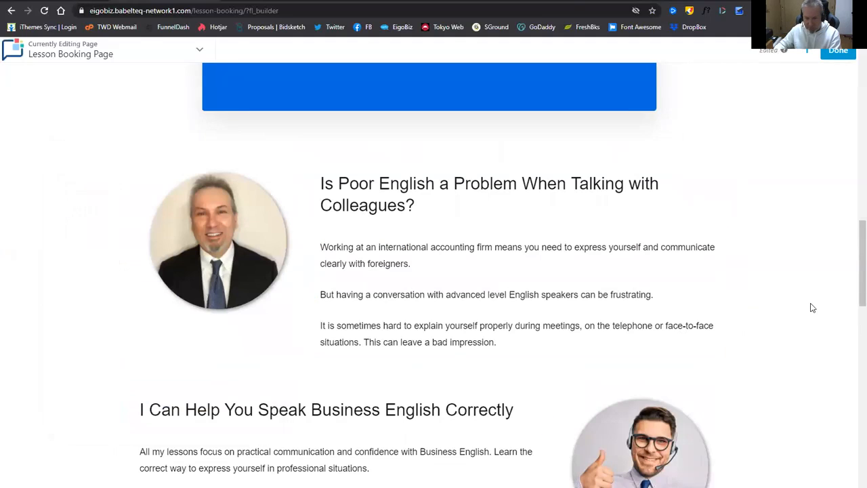
# Replace that photo with sad-business-man.jpg and save the module.
pyautogui.scroll(-1, 810, 310)
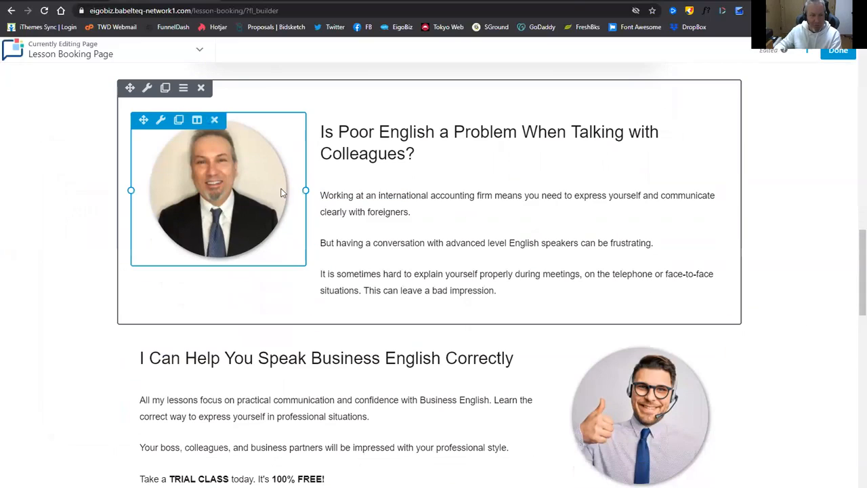
pyautogui.click(208, 180)
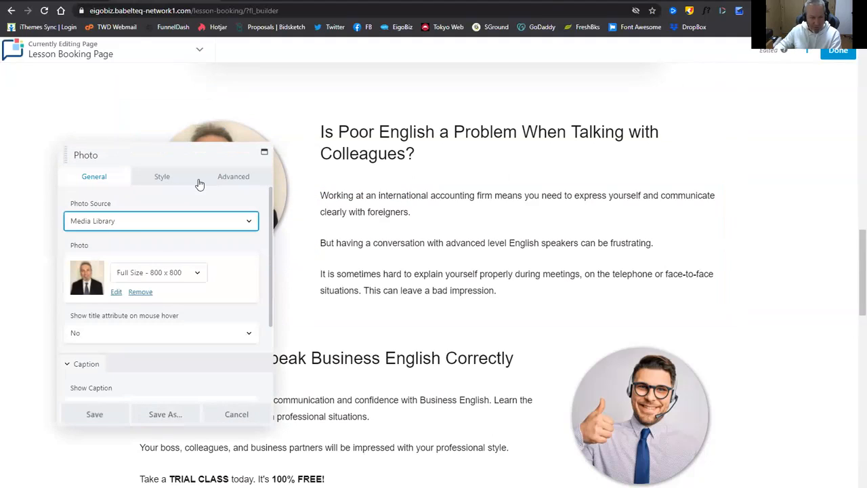
pyautogui.click(140, 292)
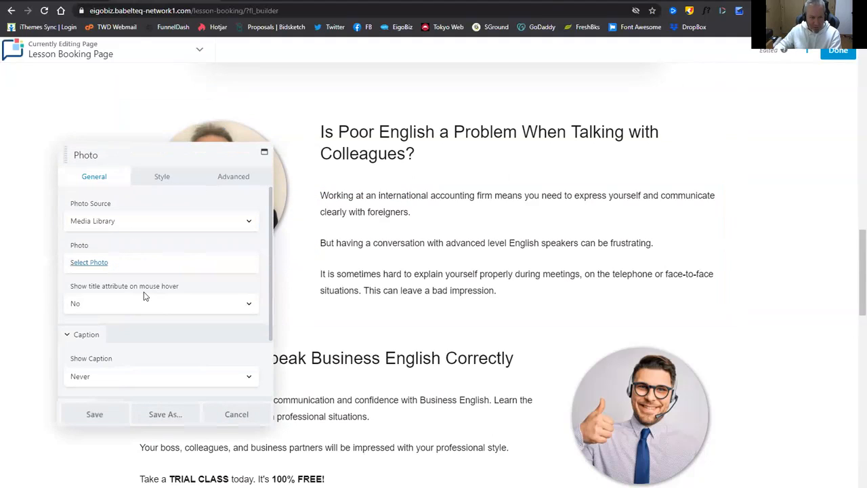
pyautogui.click(92, 264)
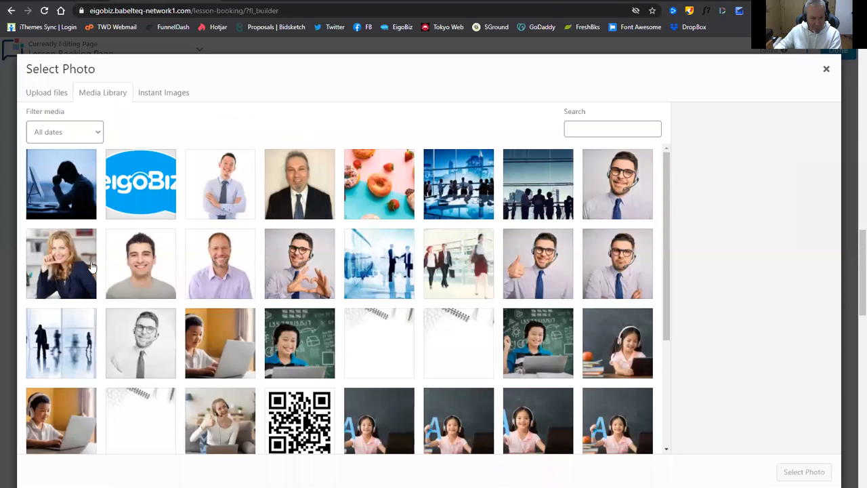
pyautogui.click(73, 185)
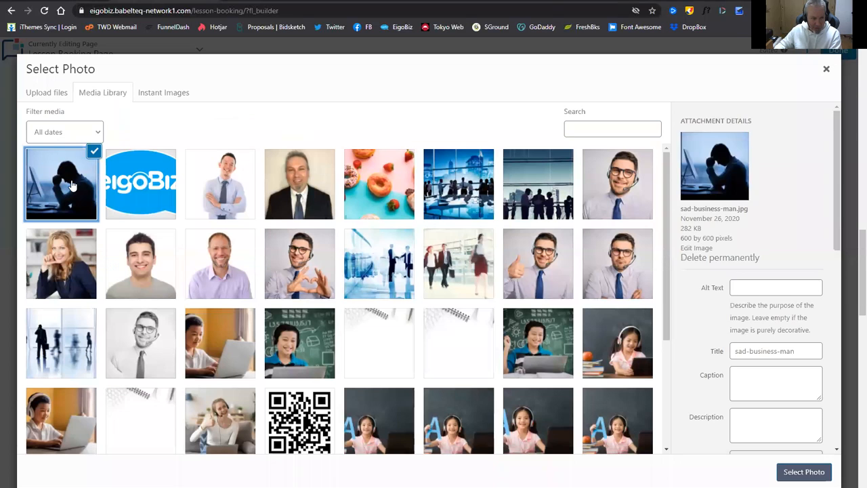
pyautogui.click(803, 472)
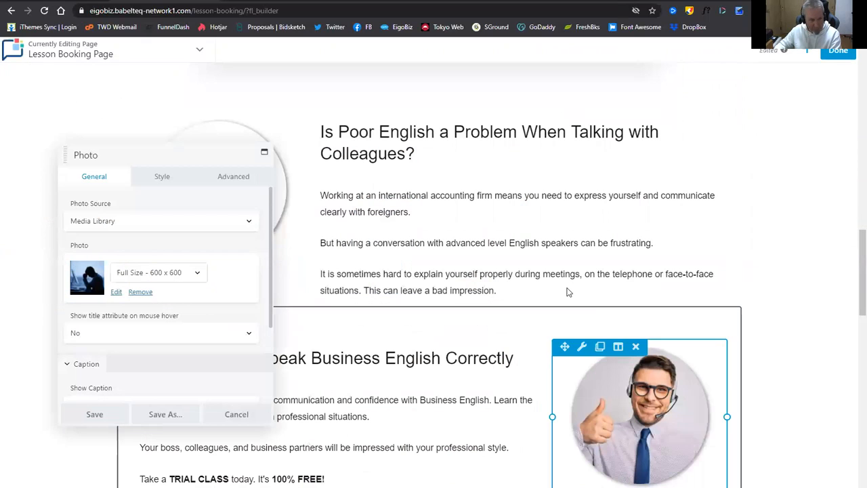
pyautogui.click(106, 415)
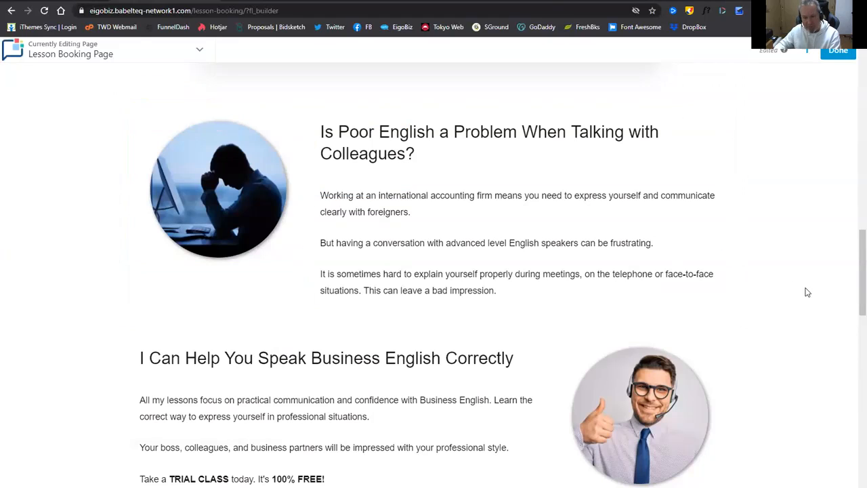
# Swap the thumbs-up headset photo for happy-business-man.jpg and save the Photo module.
pyautogui.scroll(-2, 805, 294)
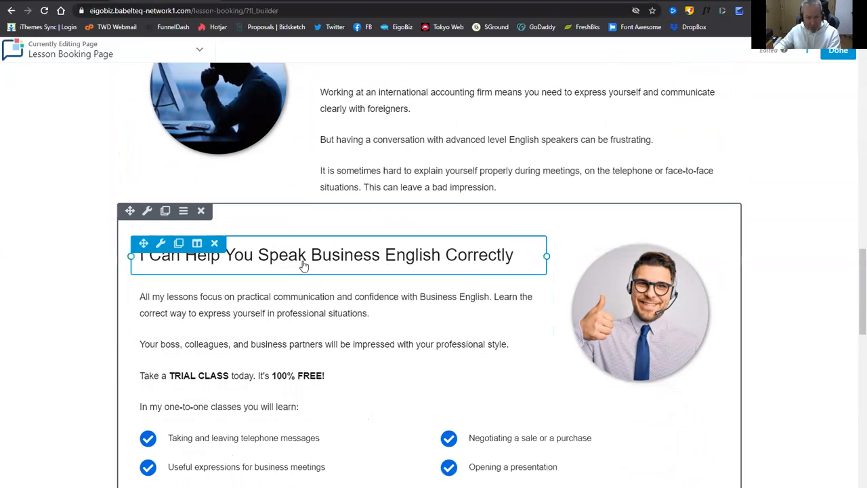
pyautogui.click(639, 325)
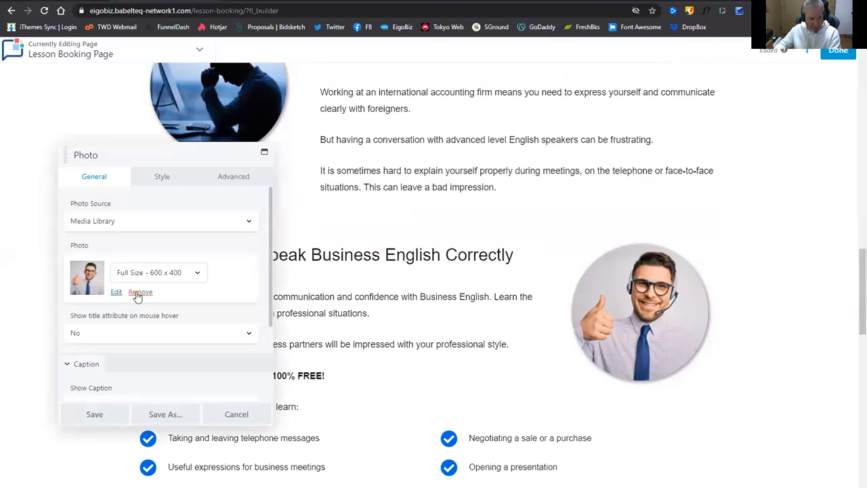
pyautogui.click(139, 292)
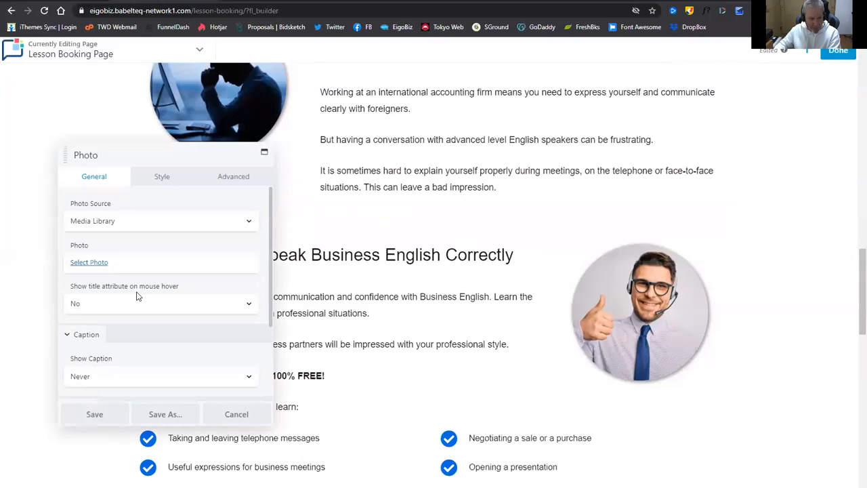
pyautogui.click(89, 262)
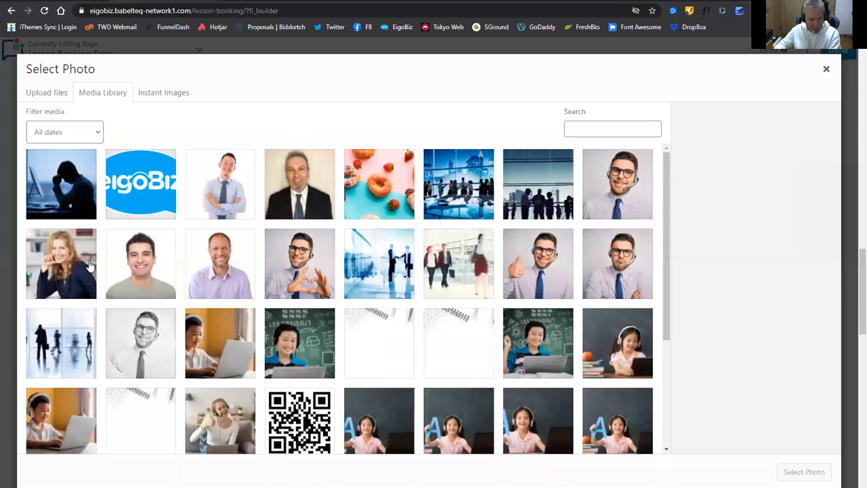
pyautogui.click(212, 183)
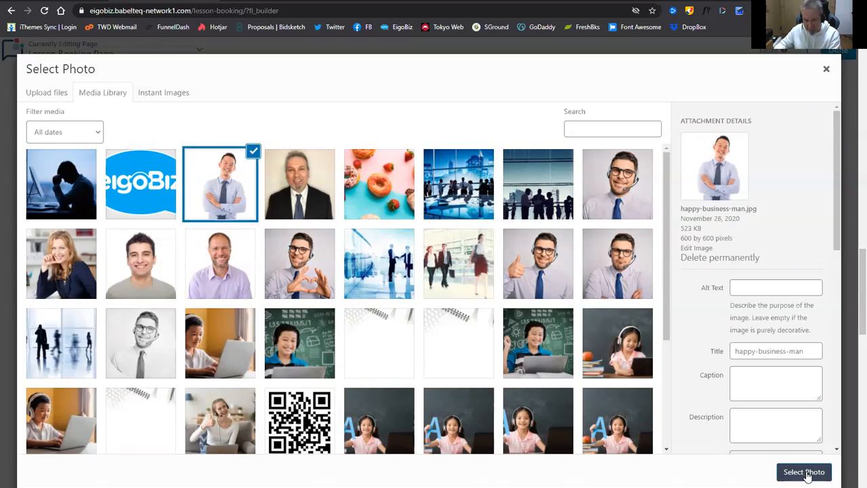
pyautogui.click(804, 472)
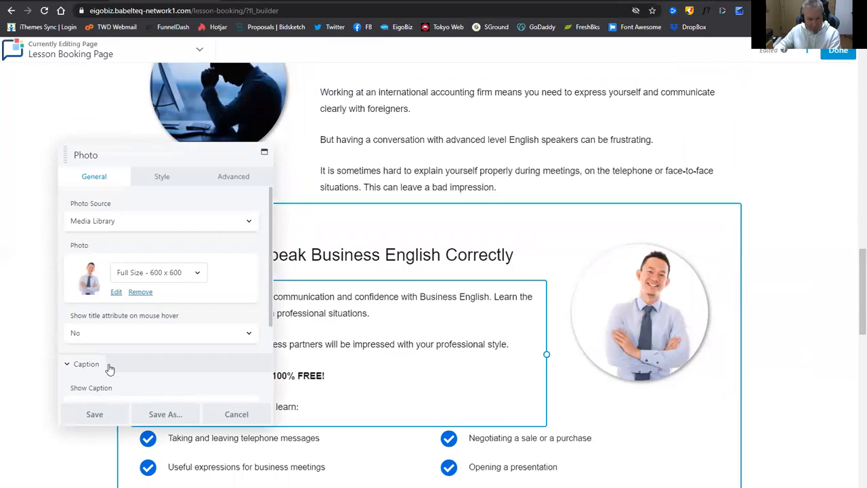
pyautogui.click(114, 415)
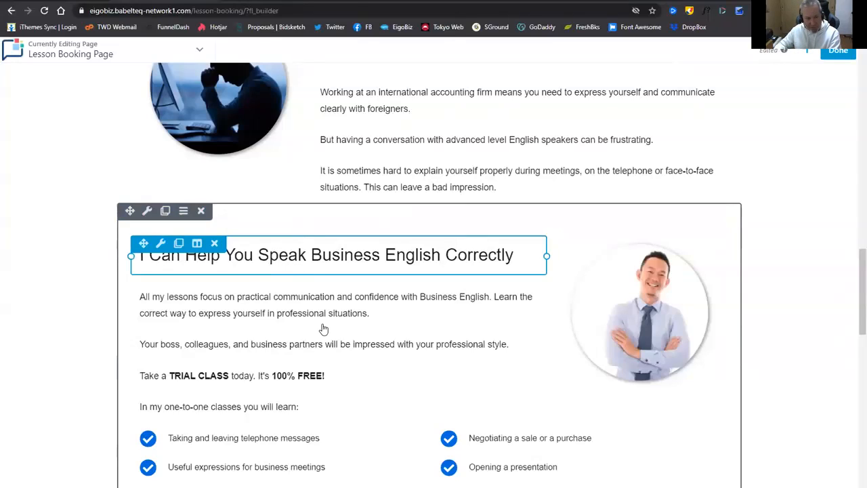
# Replace 'It's 100% FREE!' with a bold 'Just $5 !' in the trial class paragraph and save.
pyautogui.scroll(-1, 327, 328)
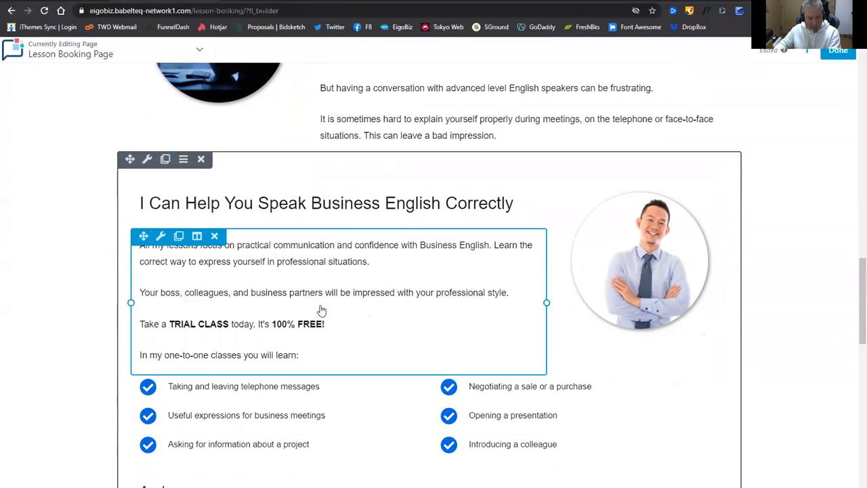
pyautogui.click(288, 325)
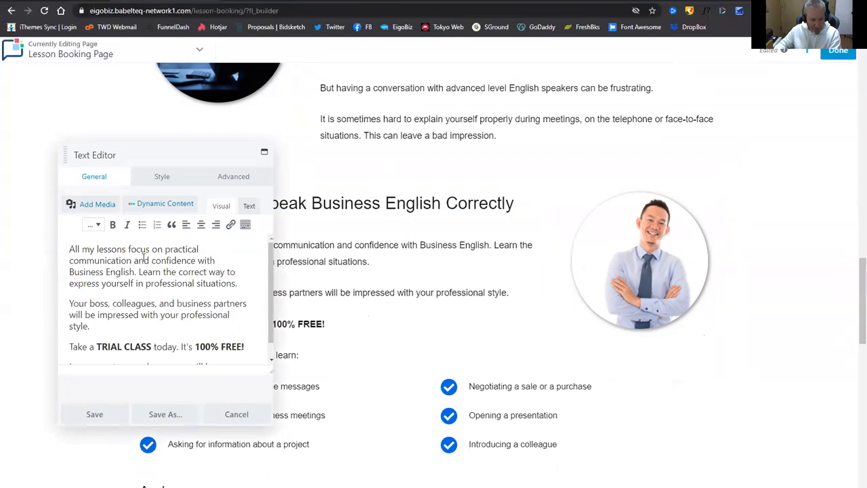
pyautogui.scroll(-1, 150, 271)
pyautogui.scroll(-1, 168, 317)
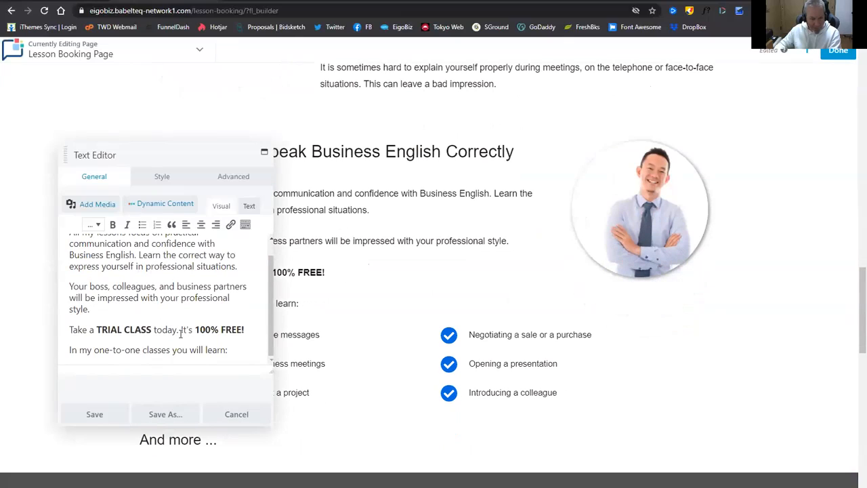
pyautogui.click(246, 330)
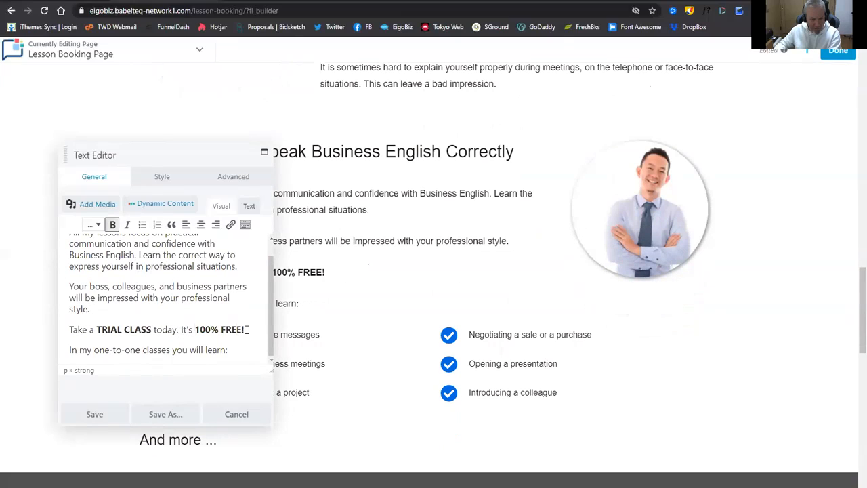
pyautogui.keyDown('shift'); pyautogui.click(183, 330); pyautogui.keyUp('shift')
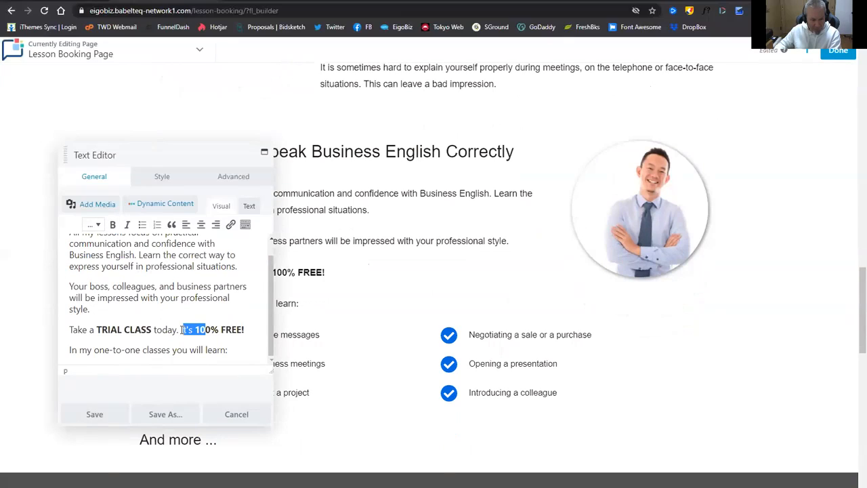
pyautogui.moveTo(182, 330); pyautogui.dragTo(248, 330)
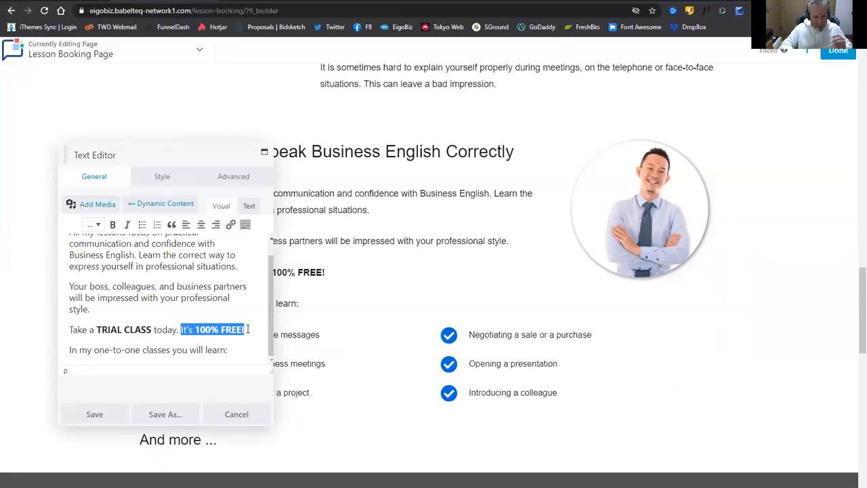
pyautogui.write('Jus')
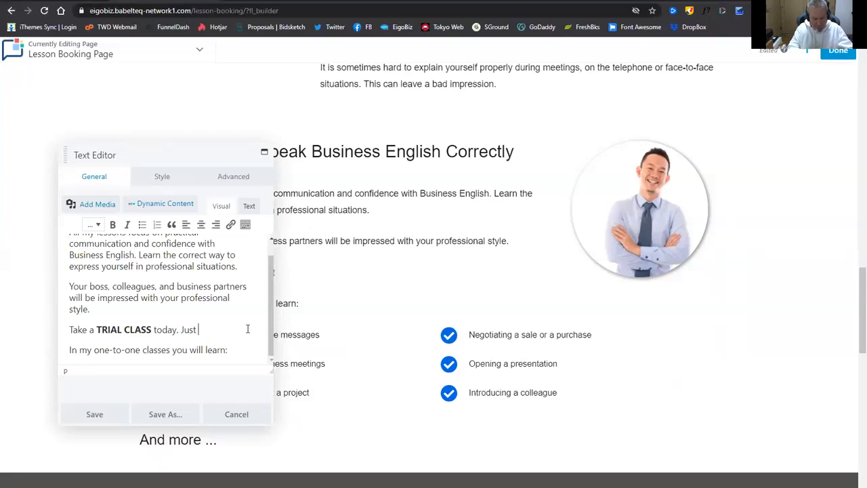
pyautogui.write('t $5')
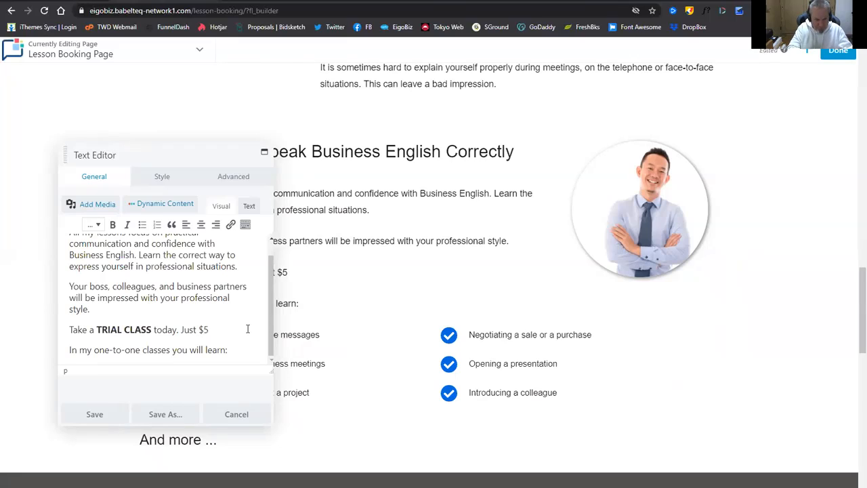
pyautogui.write(' !')
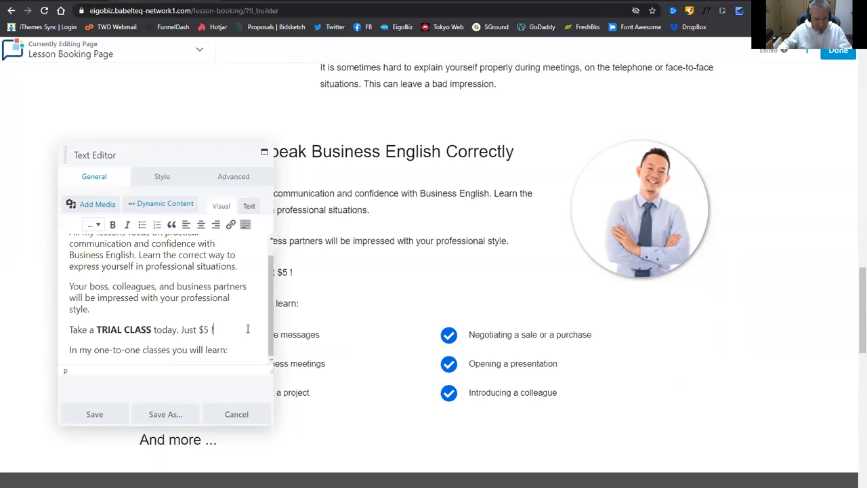
pyautogui.moveTo(178, 330); pyautogui.dragTo(210, 322)
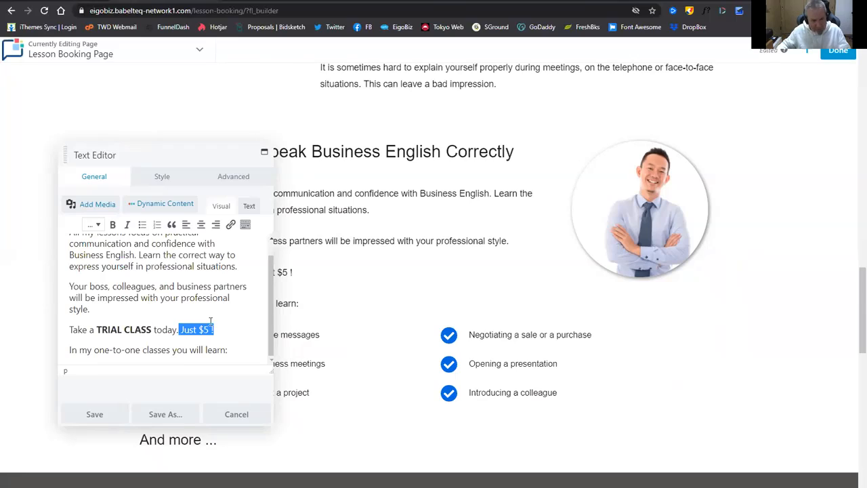
pyautogui.click(112, 225)
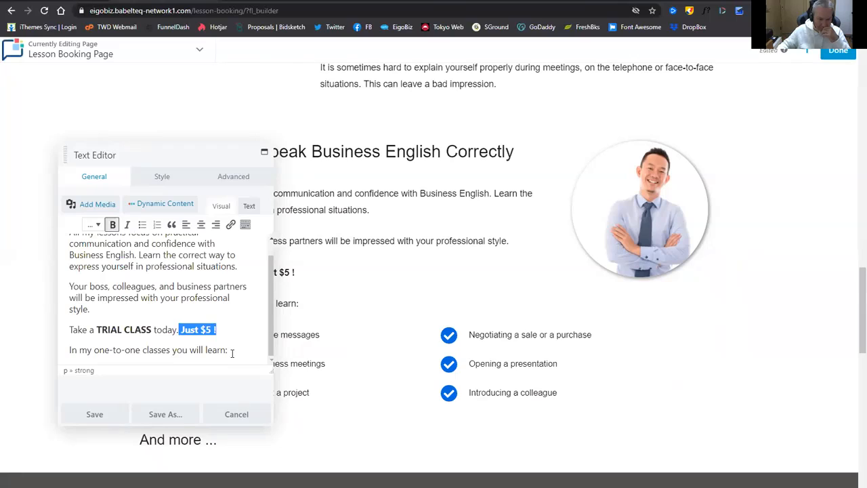
pyautogui.click(94, 414)
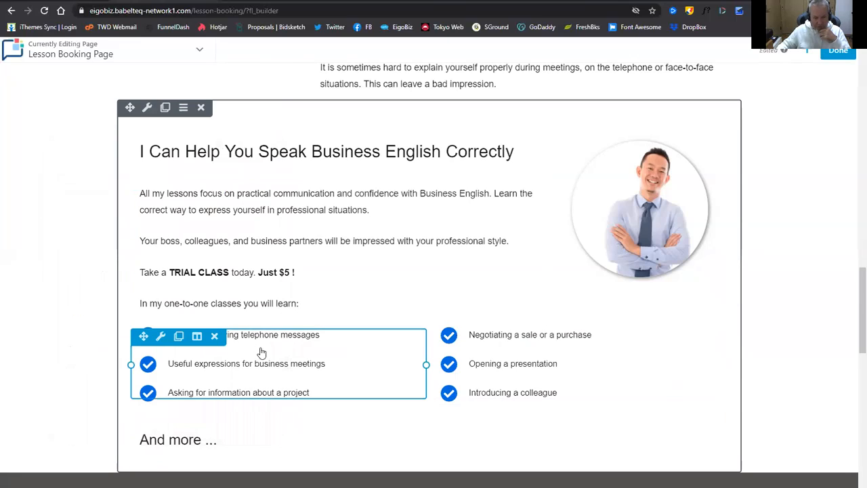
# Open the left lesson-topic Info List settings, then switch to the aNotepad tab.
pyautogui.scroll(-1, 262, 352)
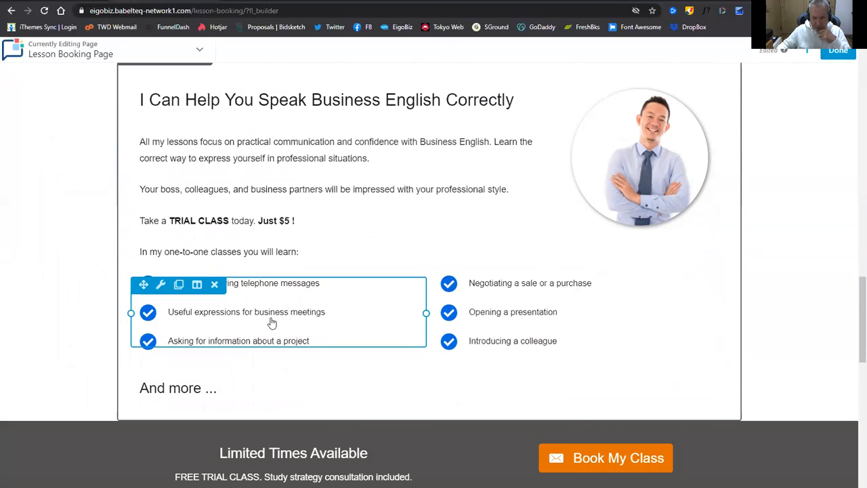
pyautogui.click(308, 319)
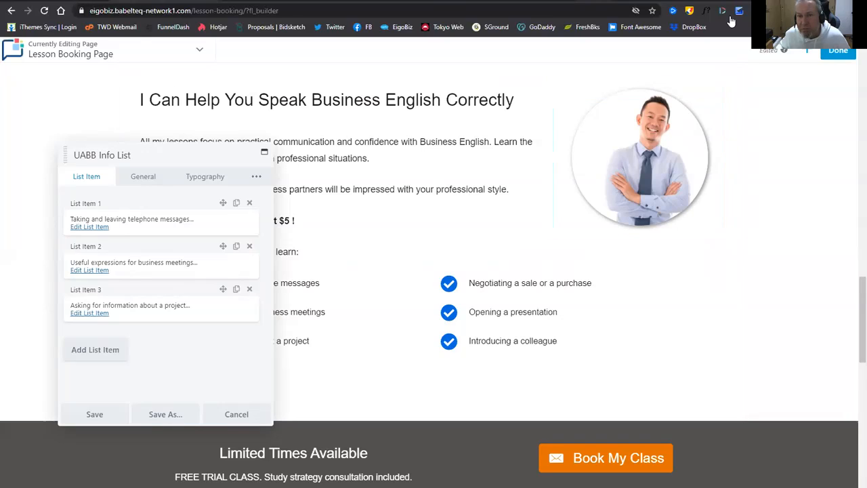
pyautogui.hotkey('ctrl', 'Tab')
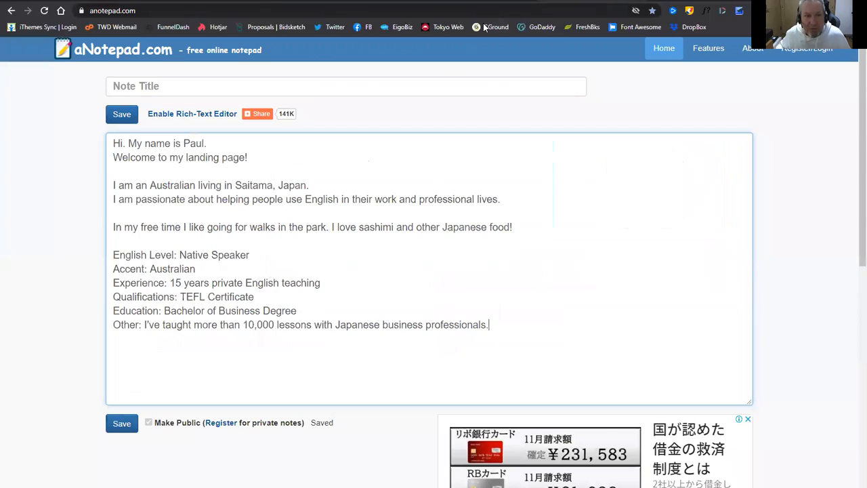
# Replace the note's text with the six new lesson topics and select 'Making small talk'.
pyautogui.hotkey('ctrl', 'a')
pyautogui.write('Making small talk Describing your office Describing your work background Welcoming a business guest Managing a business meeting Taking a phone message')
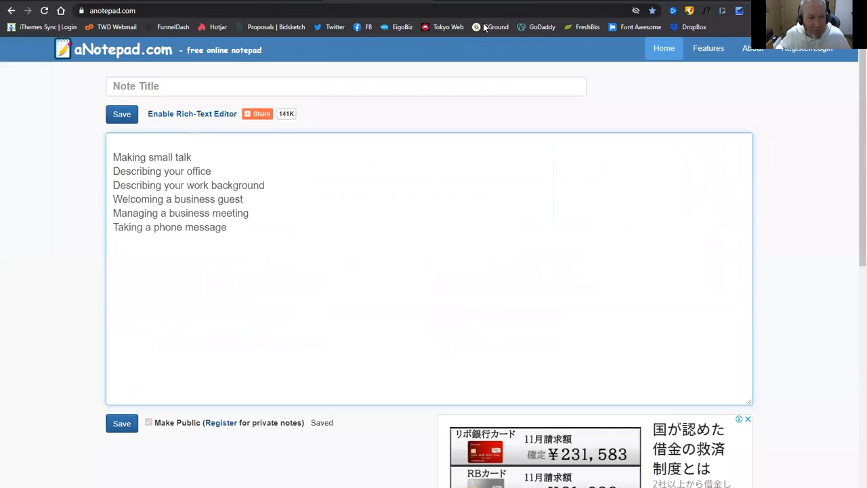
pyautogui.moveTo(114, 157); pyautogui.dragTo(217, 157)
pyautogui.hotkey('ctrl', 'c')
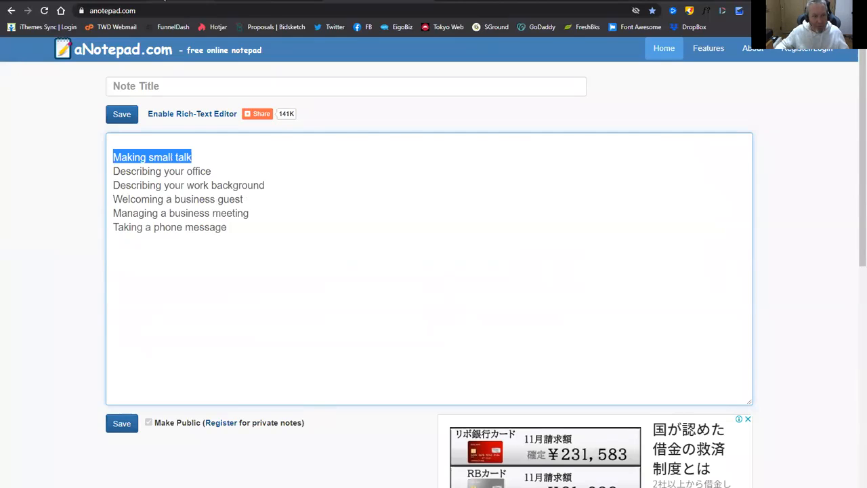
pyautogui.click(165, 1)
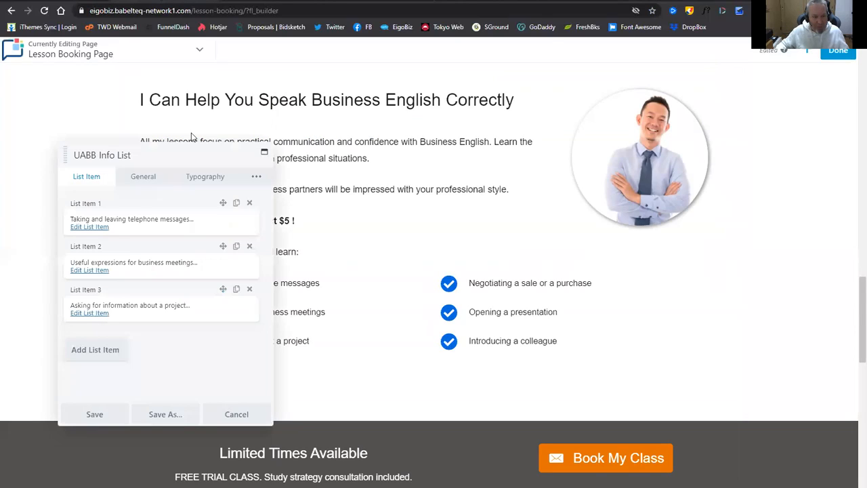
# Retitle the left list's first two items 'Making small talk' and 'Describing your office'.
pyautogui.click(96, 228)
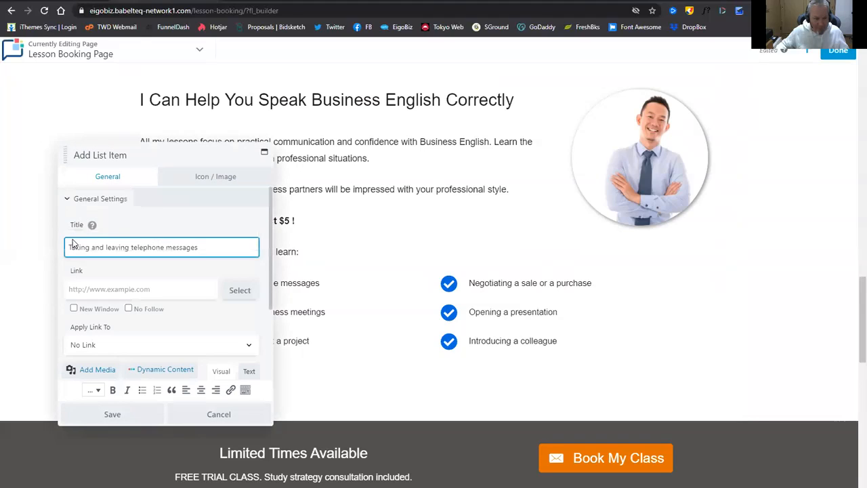
pyautogui.moveTo(69, 247); pyautogui.dragTo(232, 253)
pyautogui.hotkey('ctrl', 'v')
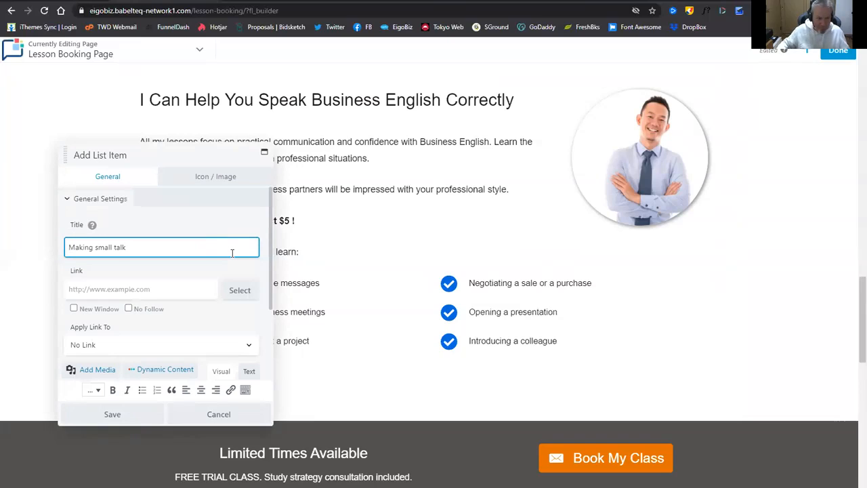
pyautogui.click(136, 415)
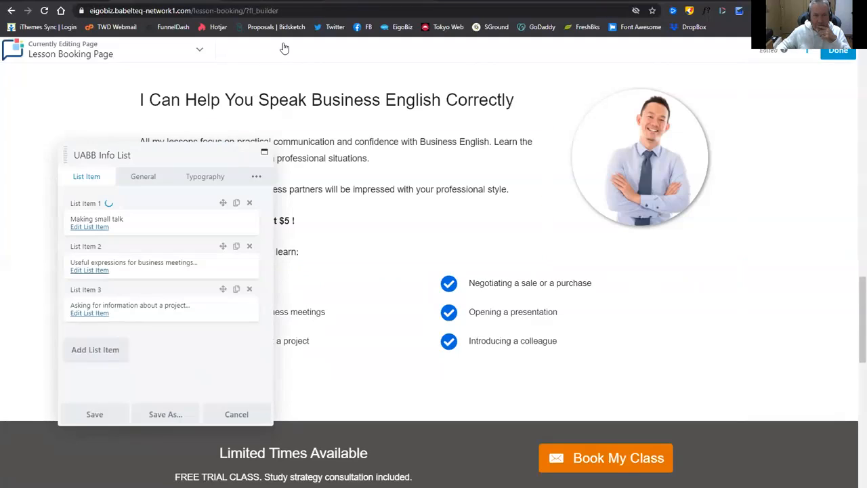
pyautogui.click(291, 1)
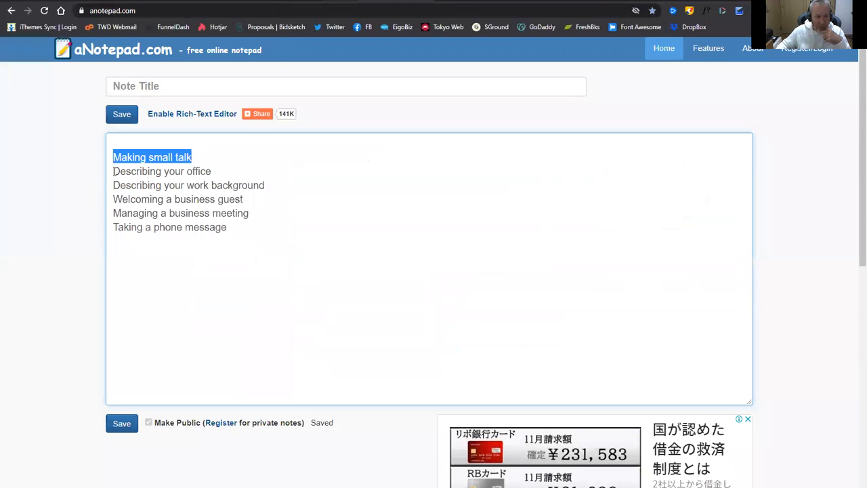
pyautogui.moveTo(114, 171); pyautogui.dragTo(213, 171)
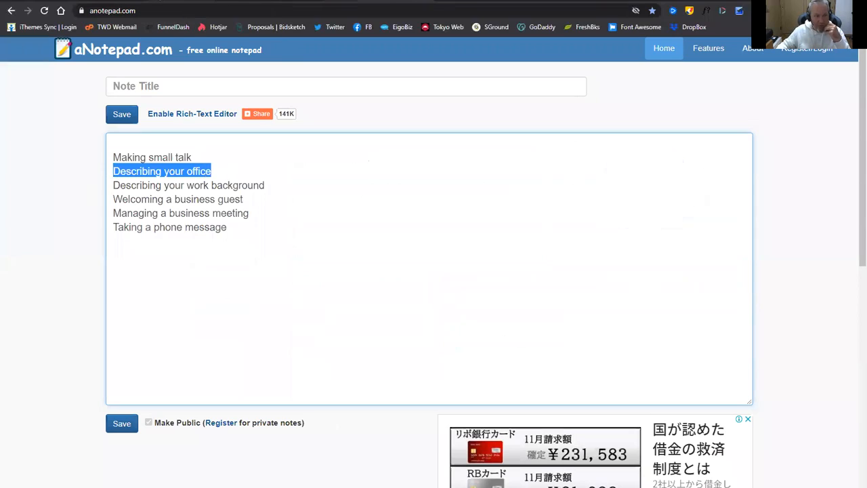
pyautogui.click(162, 1)
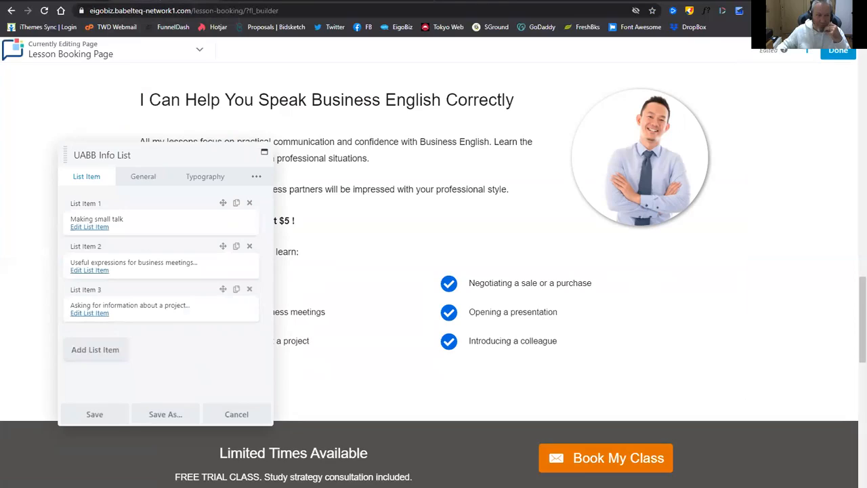
pyautogui.click(88, 271)
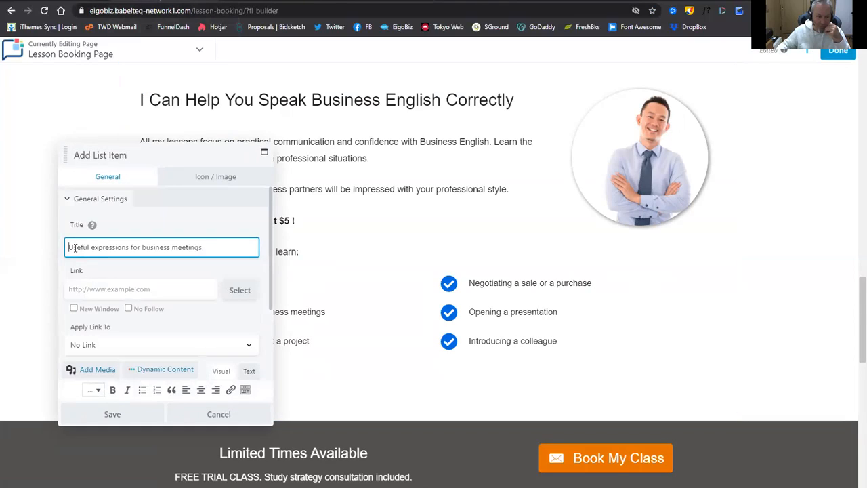
pyautogui.moveTo(93, 247); pyautogui.dragTo(207, 242)
pyautogui.write('Describing your office')
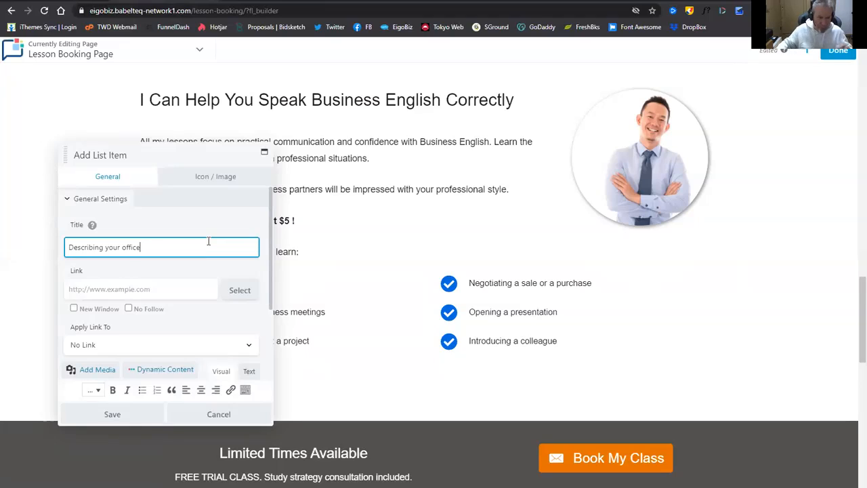
pyautogui.click(113, 414)
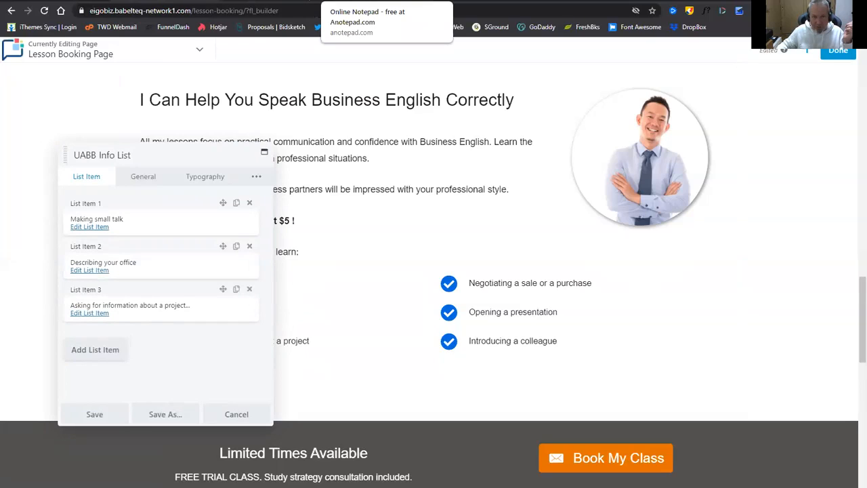
# Retitle the third left item 'Describing your work background' and save the left topic list.
pyautogui.click(359, 1)
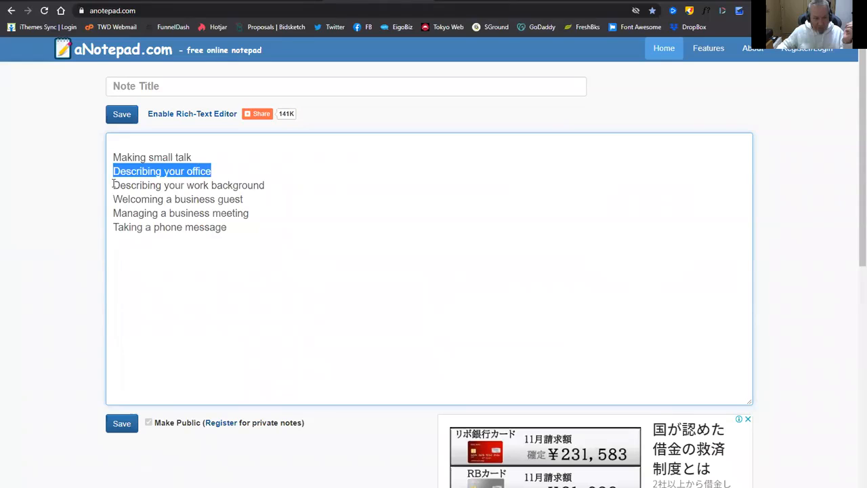
pyautogui.moveTo(113, 183); pyautogui.dragTo(278, 180)
pyautogui.hotkey('ctrl', 'c')
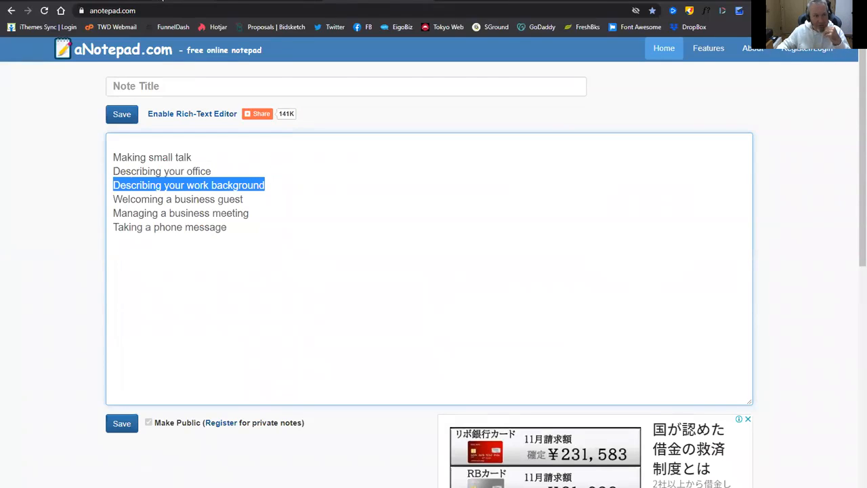
pyautogui.click(163, 1)
pyautogui.click(87, 343)
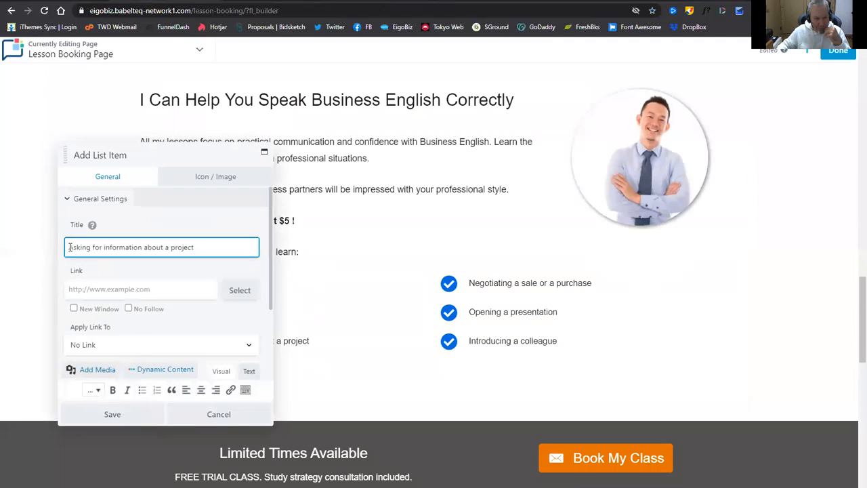
pyautogui.moveTo(69, 247); pyautogui.dragTo(223, 242)
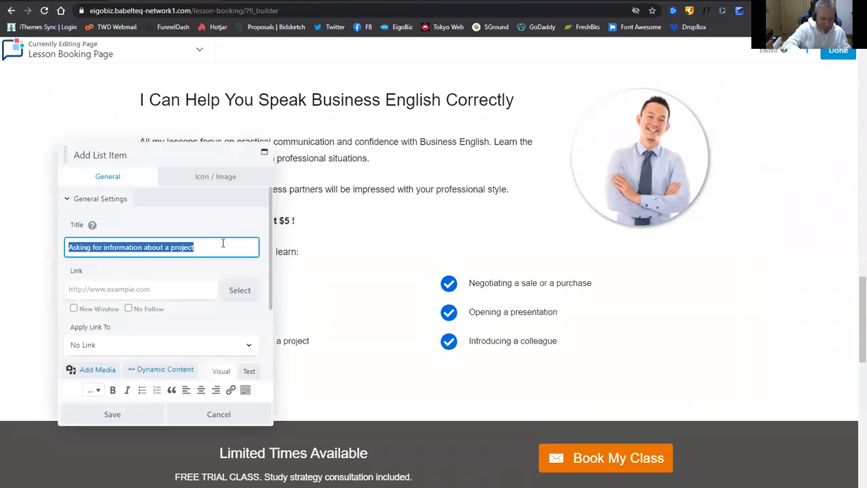
pyautogui.hotkey('ctrl', 'v')
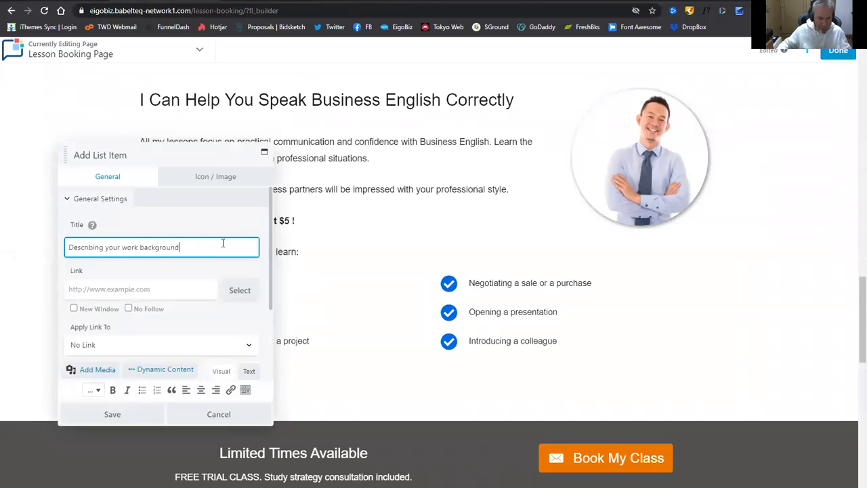
pyautogui.click(147, 415)
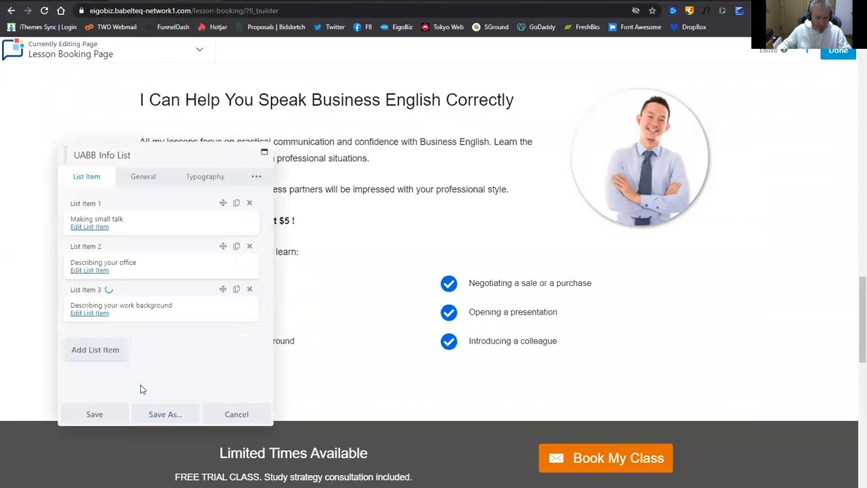
pyautogui.click(100, 413)
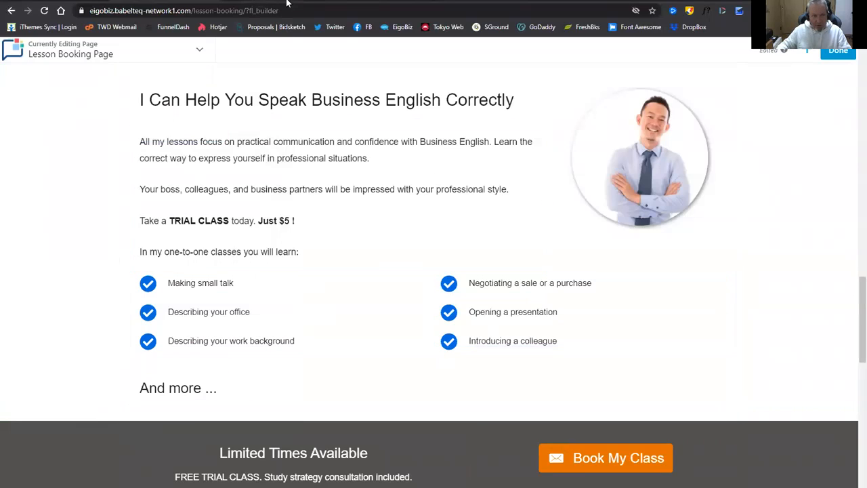
# Retitle the right list's first item 'Welcoming a business guest'.
pyautogui.click(381, 1)
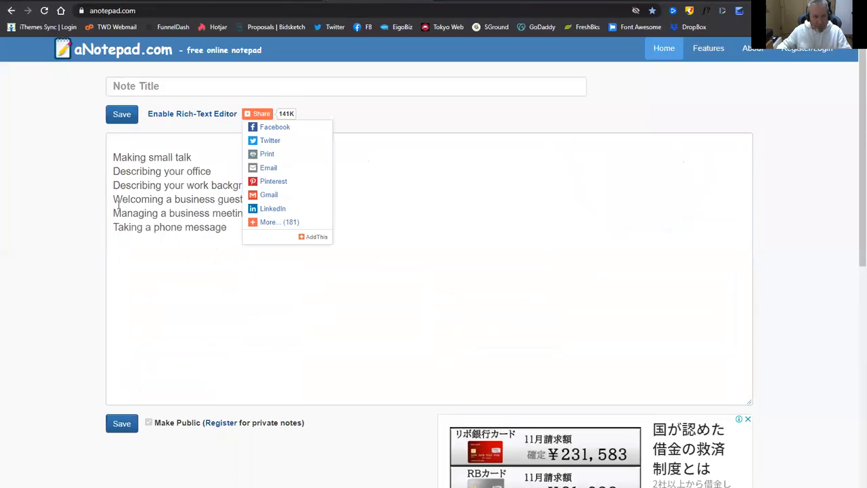
pyautogui.moveTo(112, 199); pyautogui.dragTo(314, 207)
pyautogui.hotkey('ctrl', 'c')
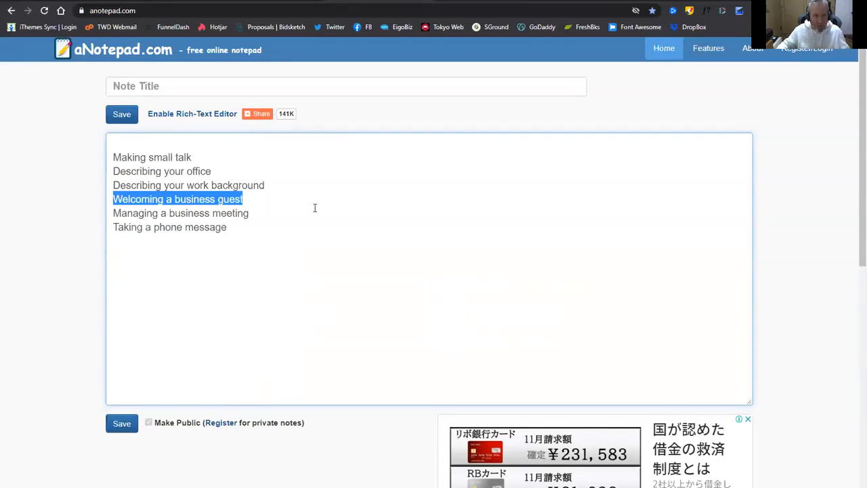
pyautogui.click(203, 5)
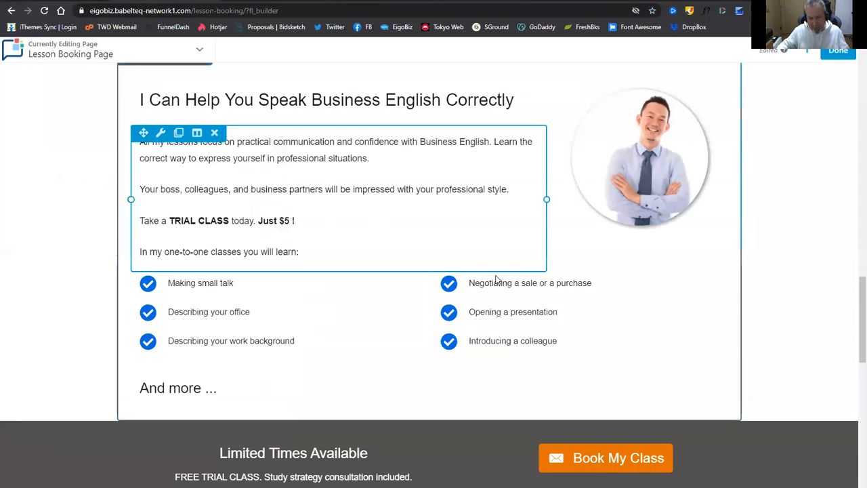
pyautogui.click(561, 293)
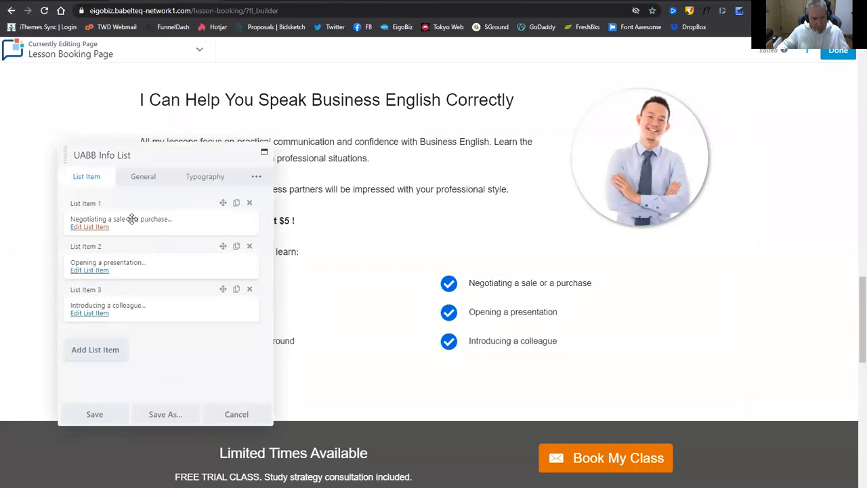
pyautogui.click(93, 228)
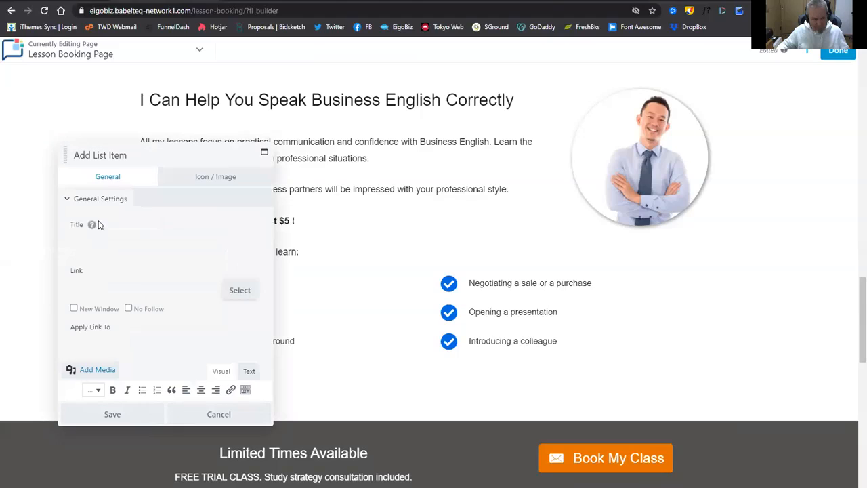
pyautogui.moveTo(68, 248); pyautogui.dragTo(187, 246)
pyautogui.hotkey('ctrl', 'v')
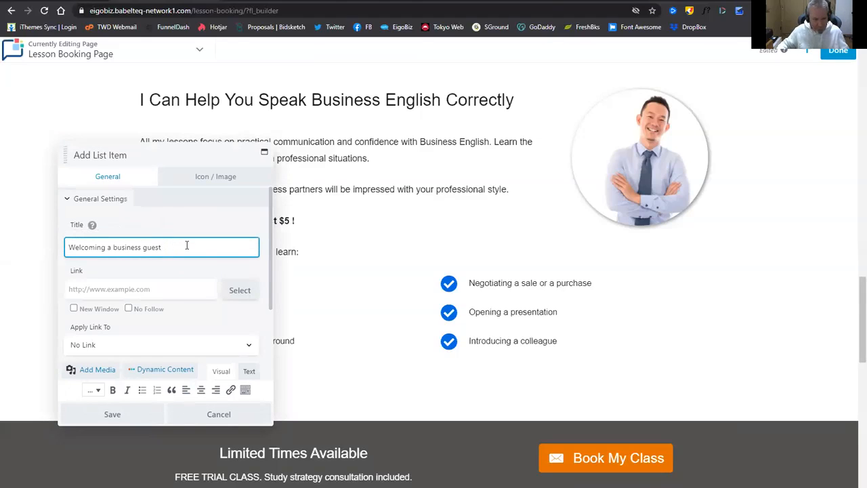
pyautogui.click(112, 413)
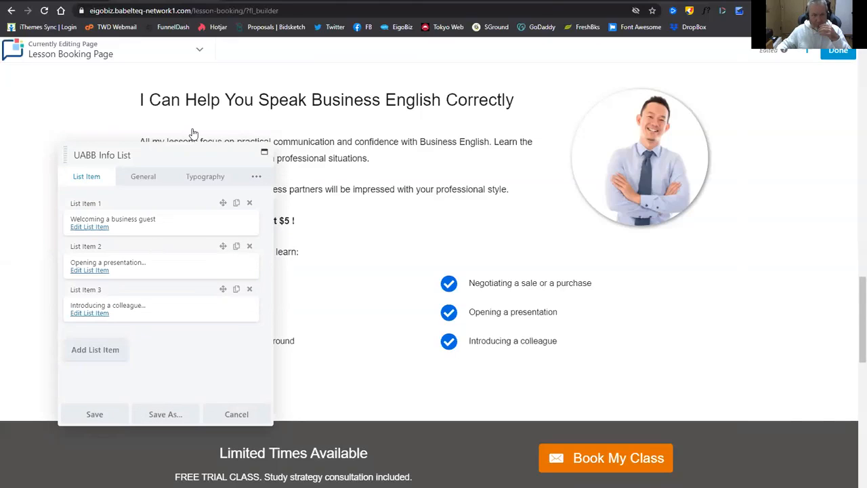
# Replace the right list's 'Opening a presentation' title with 'Managing a business meeting'.
pyautogui.click(341, 1)
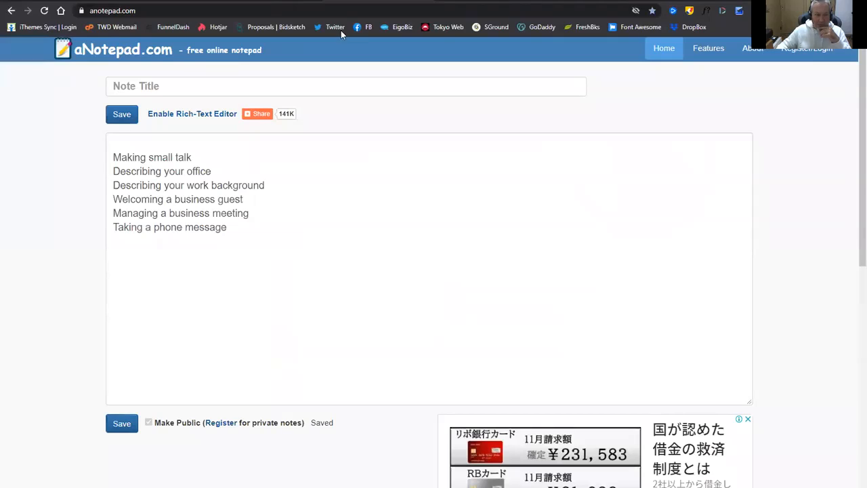
pyautogui.moveTo(119, 216); pyautogui.dragTo(277, 212)
pyautogui.hotkey('ctrl', 'c')
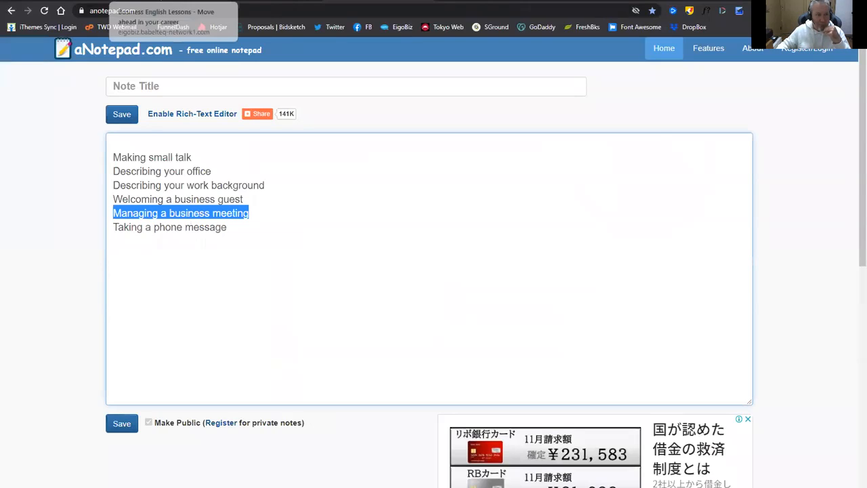
pyautogui.click(135, 2)
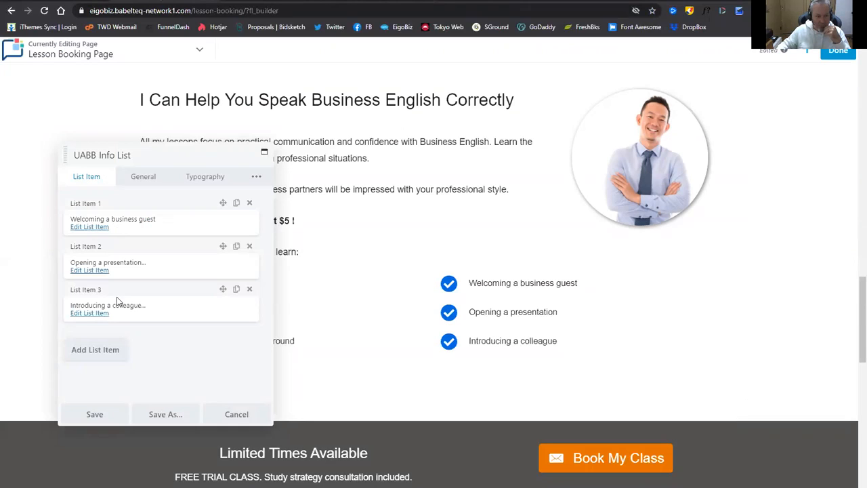
pyautogui.click(91, 271)
pyautogui.click(78, 248)
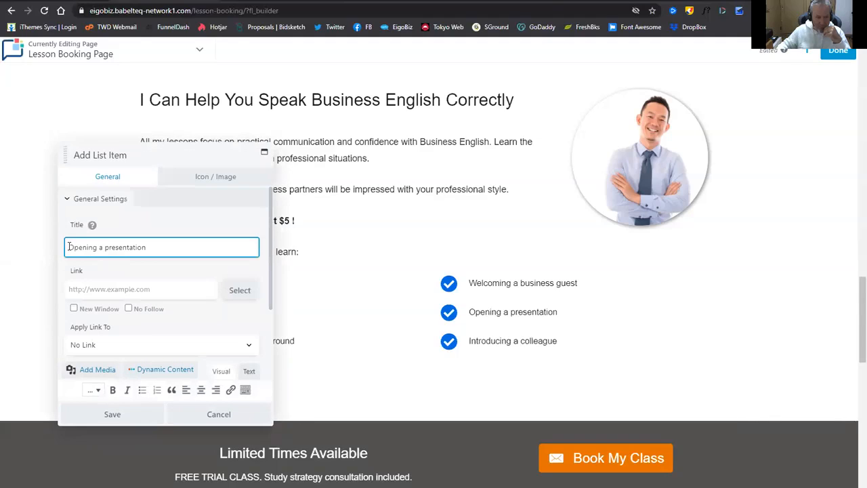
pyautogui.moveTo(69, 248); pyautogui.dragTo(178, 234)
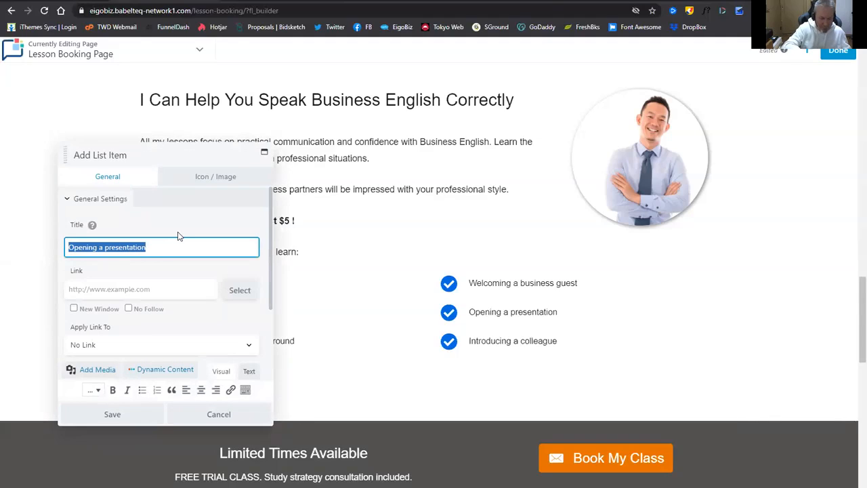
pyautogui.hotkey('ctrl', 'v')
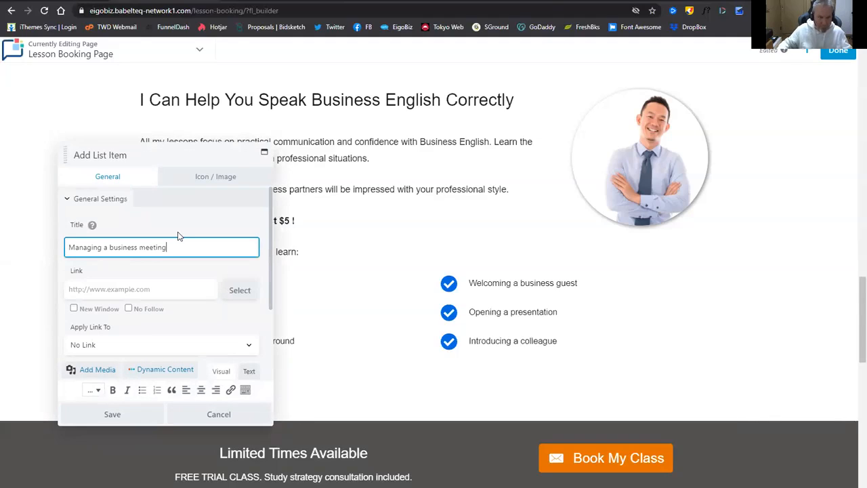
pyautogui.click(116, 414)
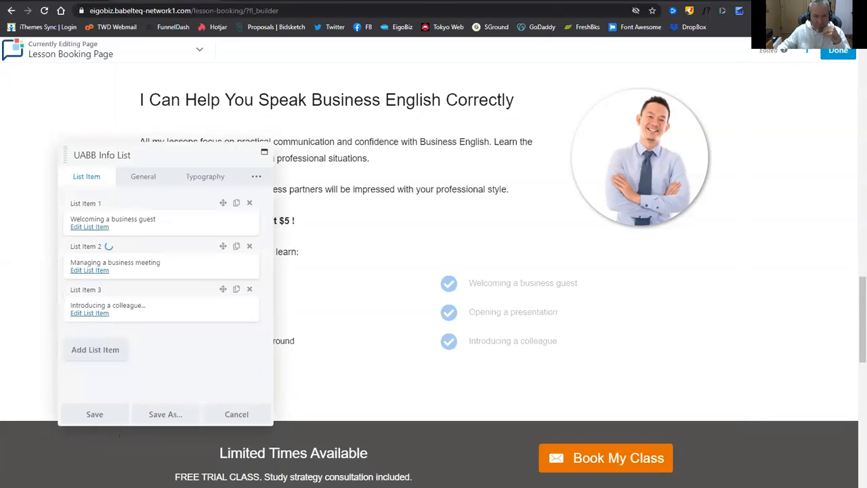
# Replace 'Introducing a colleague' with 'Taking a phone message' and save the right topic list.
pyautogui.hotkey('ctrl', 'Tab')
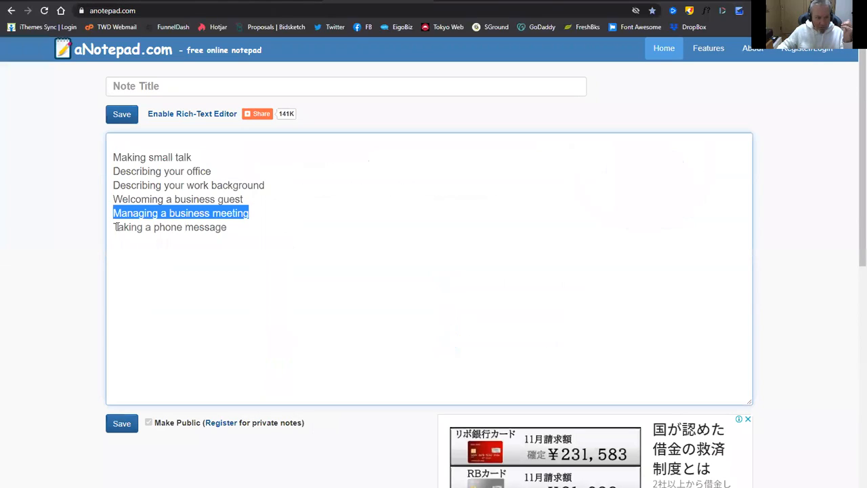
pyautogui.moveTo(113, 227); pyautogui.dragTo(272, 251)
pyautogui.hotkey('ctrl', 'c')
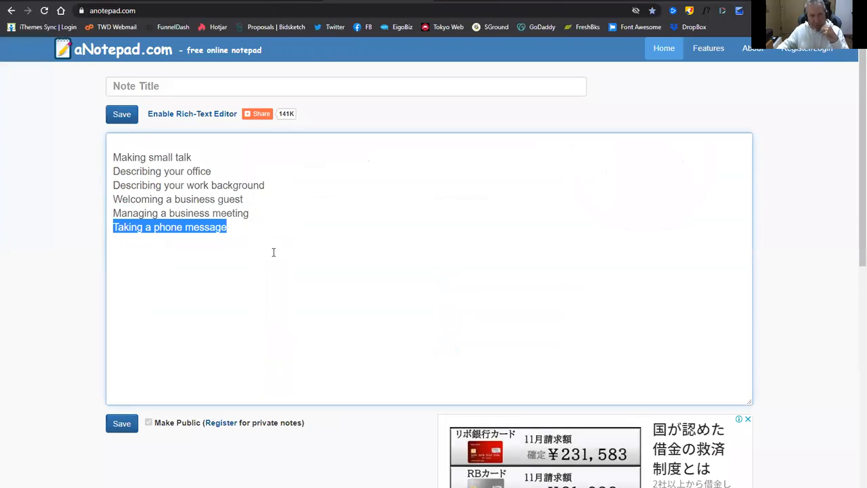
pyautogui.click(157, 2)
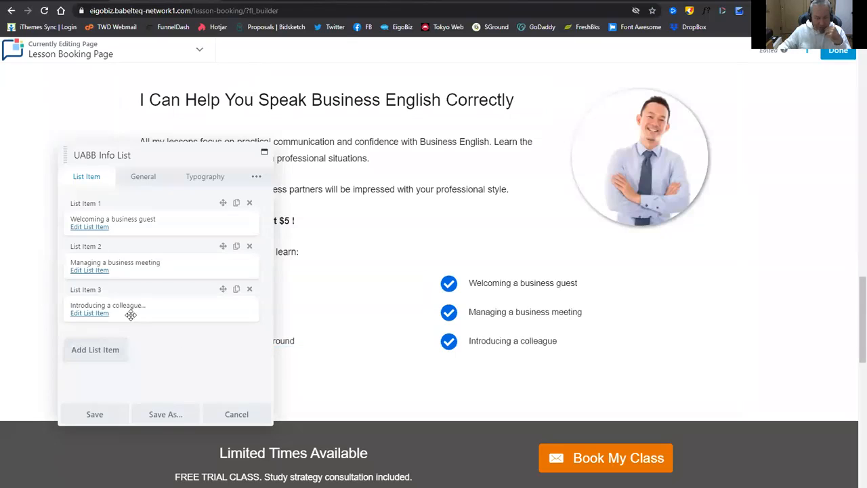
pyautogui.click(93, 314)
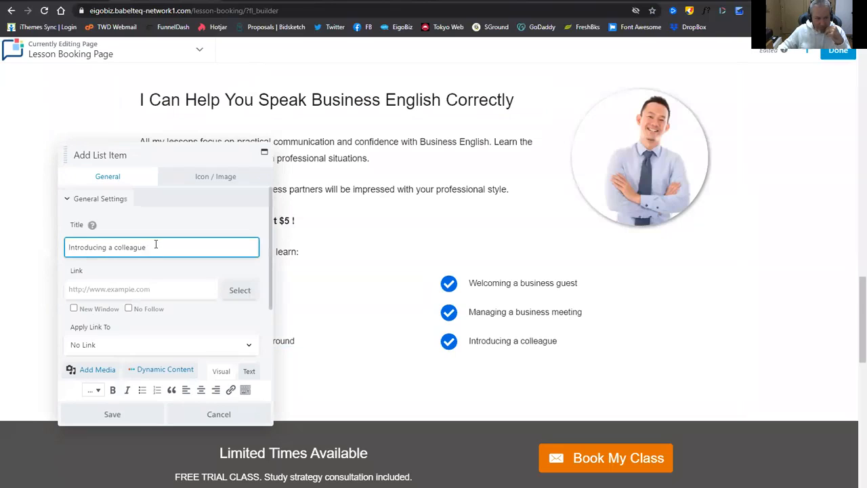
pyautogui.moveTo(146, 249); pyautogui.dragTo(64, 251)
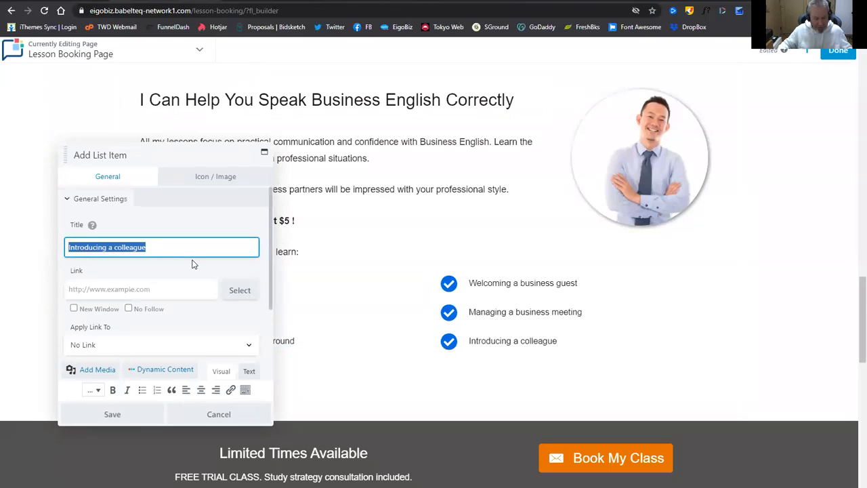
pyautogui.hotkey('ctrl', 'v')
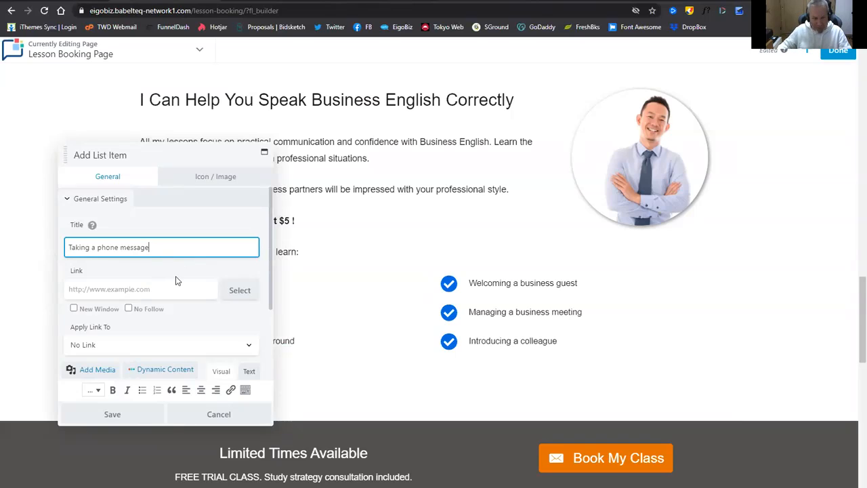
pyautogui.click(141, 419)
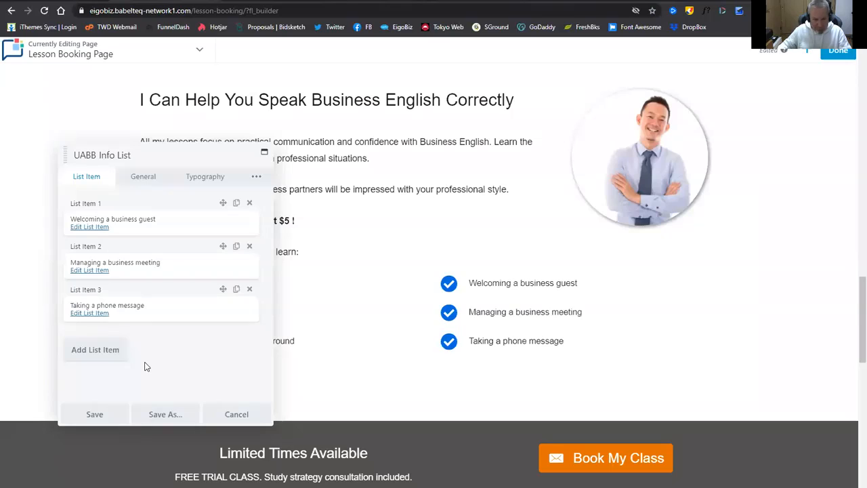
pyautogui.click(101, 415)
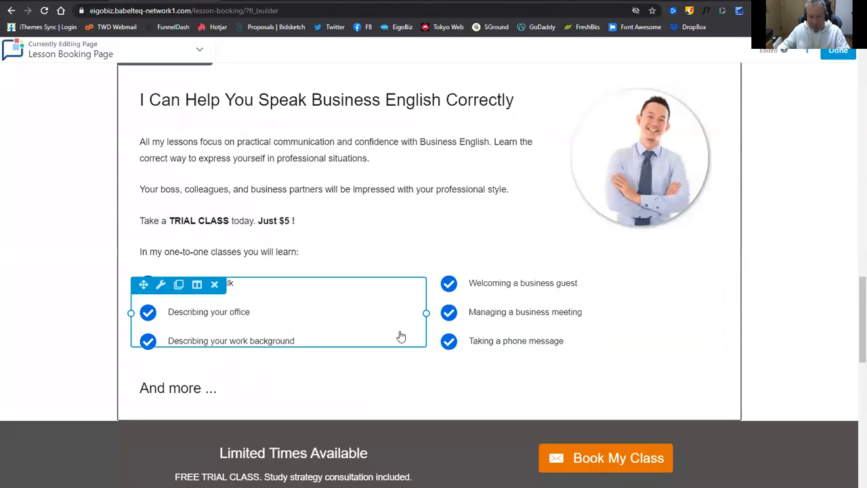
# Change FREE to $5 in the Limited Times Available callout text so it reads '$5 TRIAL CLASS', and save.
pyautogui.scroll(-1, 392, 284)
pyautogui.scroll(-1, 389, 268)
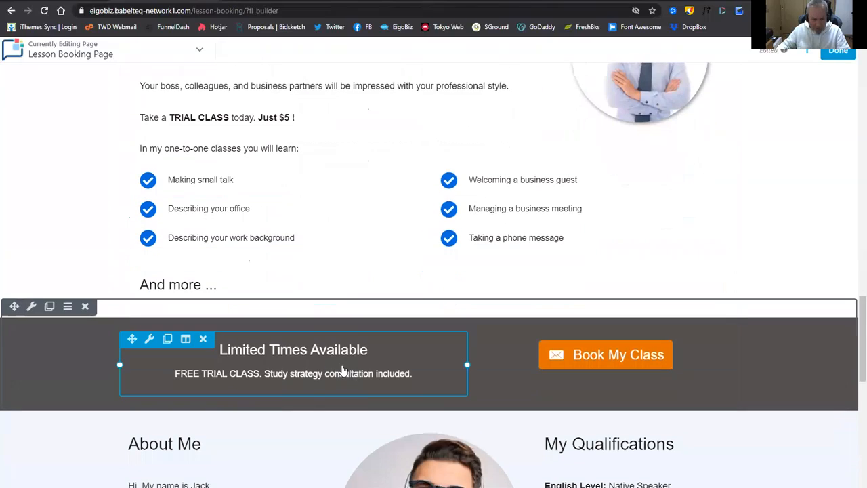
pyautogui.click(339, 366)
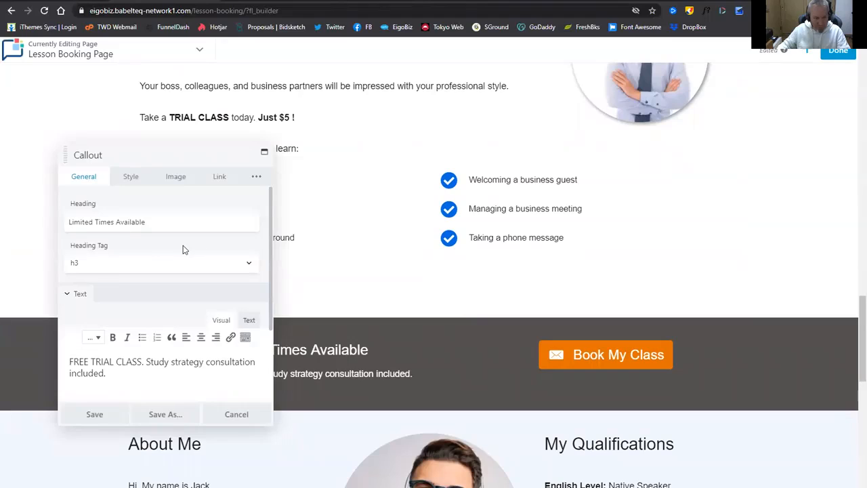
pyautogui.scroll(-1, 176, 320)
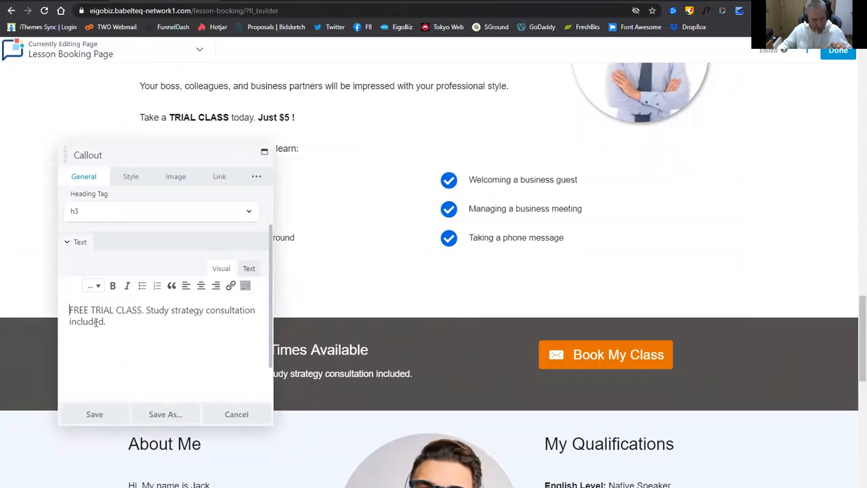
pyautogui.press('Delete')
pyautogui.press('Delete')
pyautogui.press('Delete')
pyautogui.press('Delete')
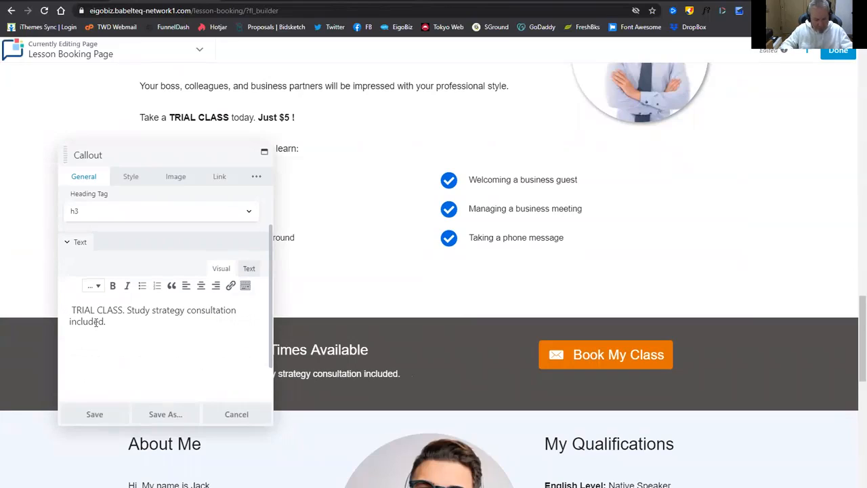
pyautogui.write('$5')
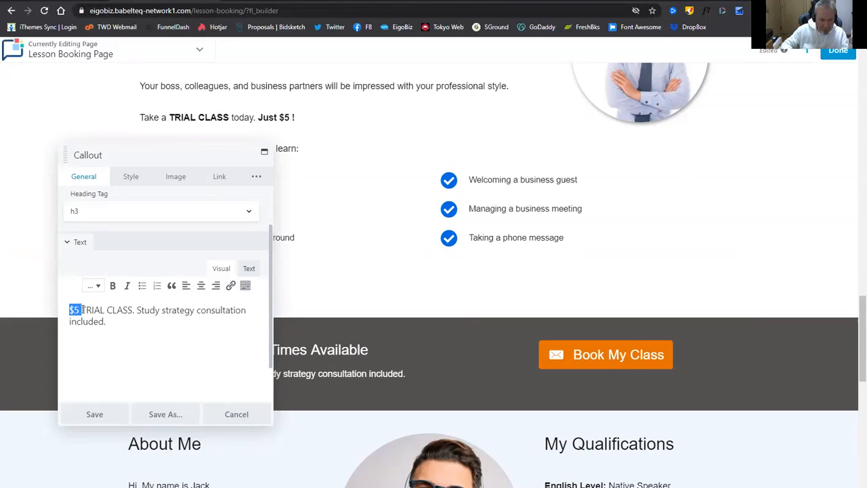
pyautogui.click(118, 323)
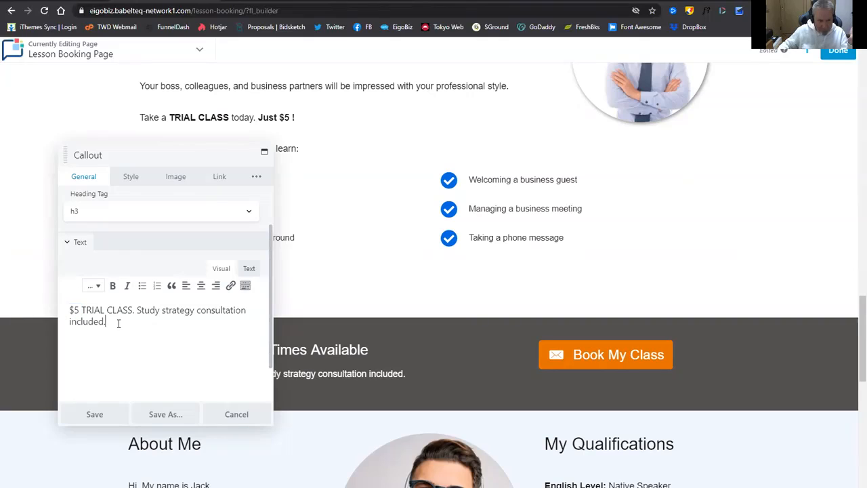
pyautogui.click(98, 414)
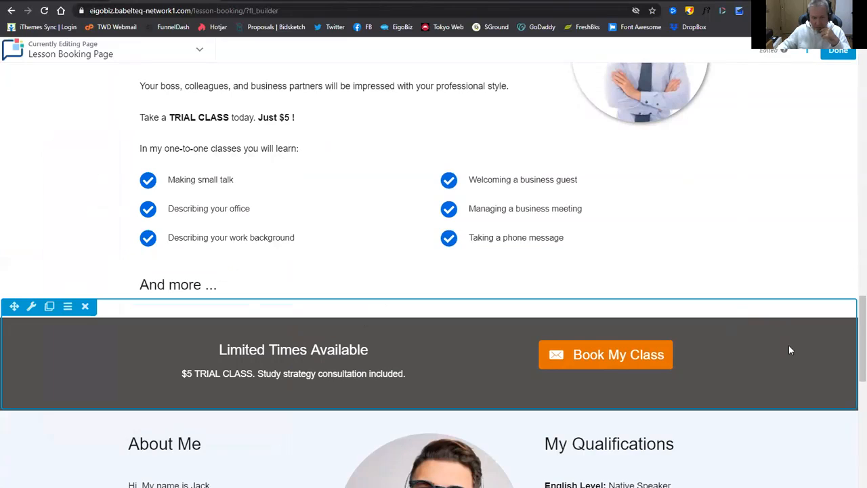
# Replace the About Me photo with the eigobiz-profile headshot of the suited man and save.
pyautogui.scroll(-2, 644, 342)
pyautogui.scroll(-2, 647, 328)
pyautogui.scroll(2, 477, 273)
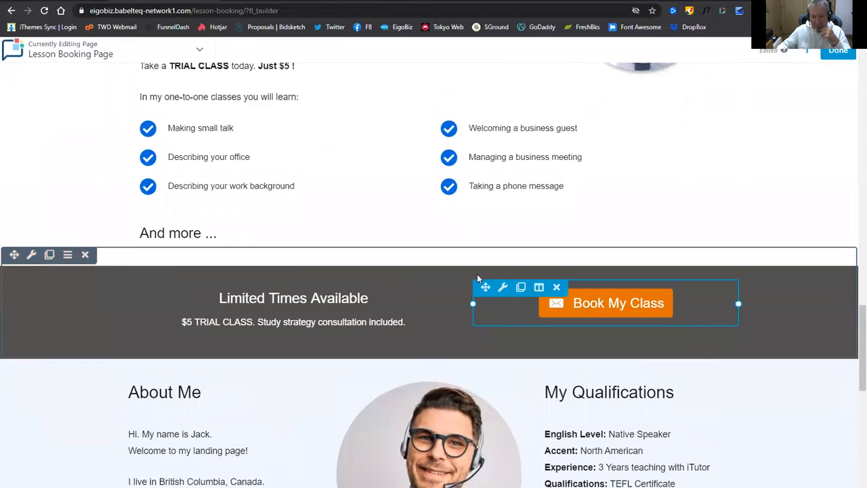
pyautogui.scroll(-4, 434, 271)
pyautogui.scroll(-4, 434, 271)
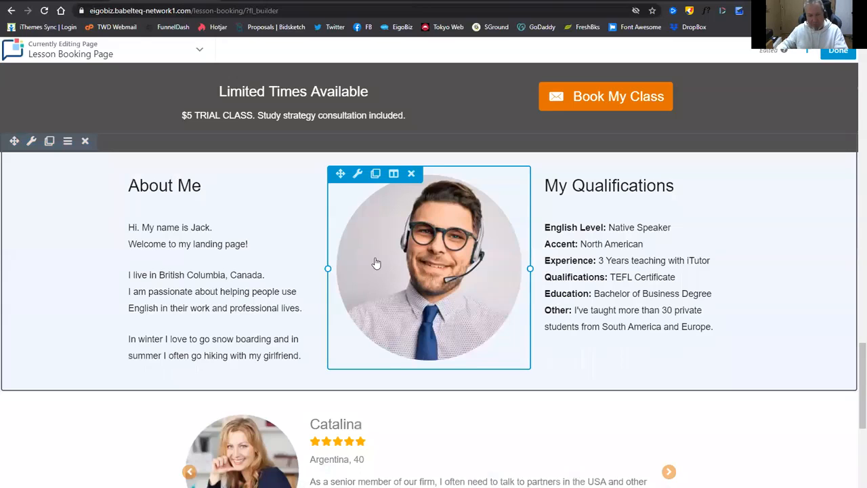
pyautogui.scroll(2, 337, 269)
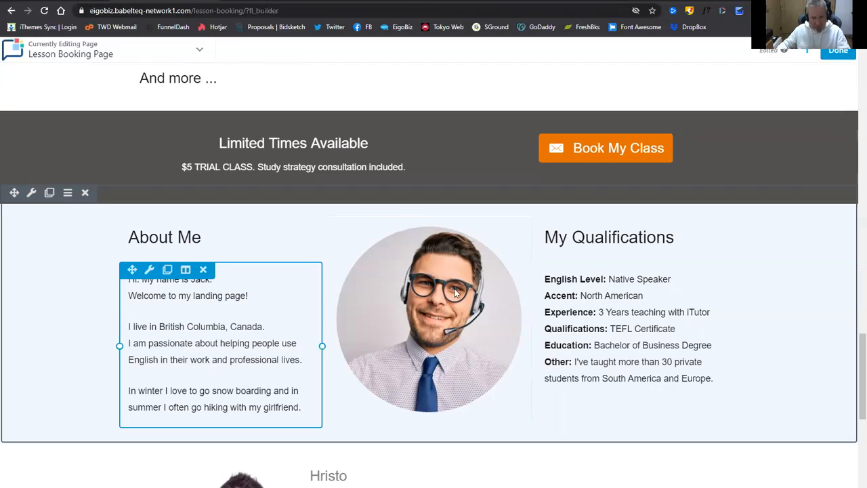
pyautogui.click(433, 303)
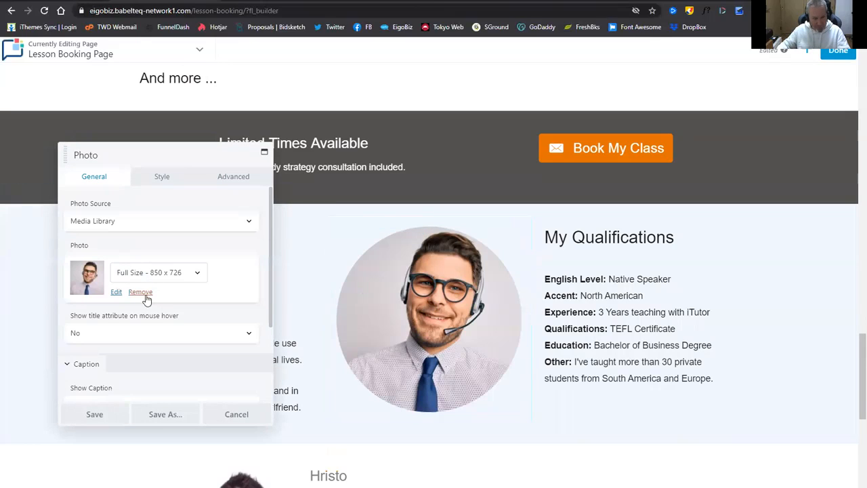
pyautogui.click(143, 292)
pyautogui.click(91, 262)
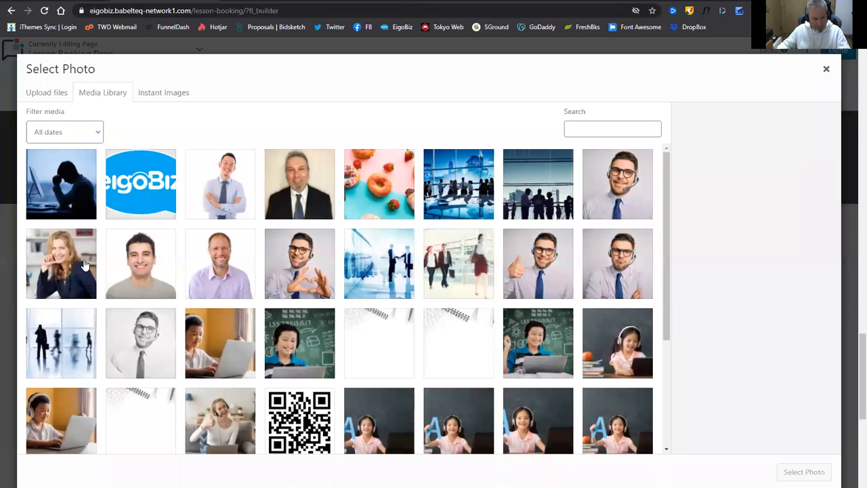
pyautogui.click(306, 192)
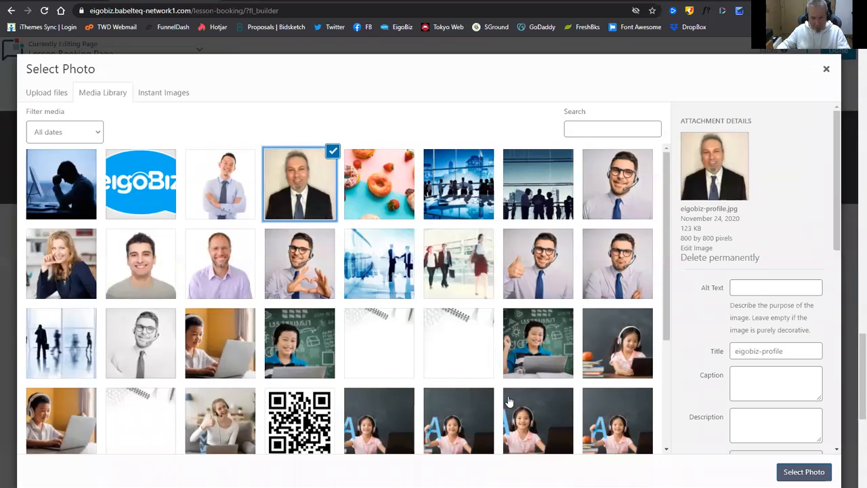
pyautogui.click(804, 471)
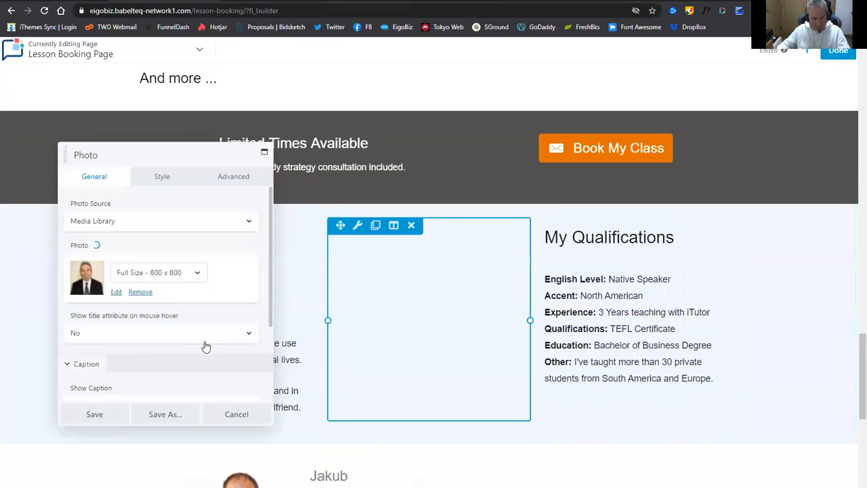
pyautogui.click(76, 413)
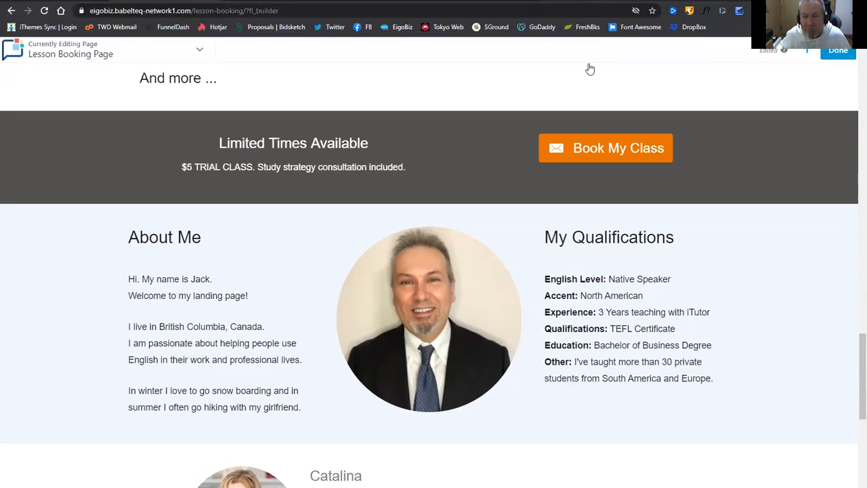
# Paste the new About Me introduction from the note over the old text and save.
pyautogui.click(592, 12)
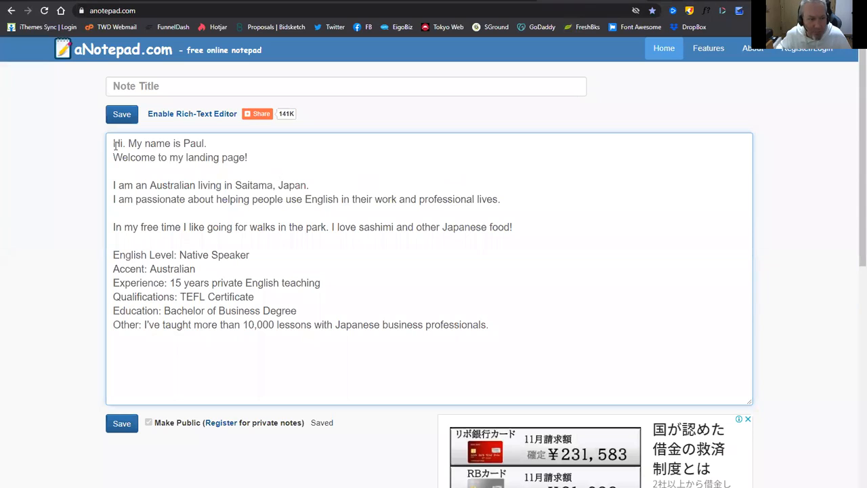
pyautogui.moveTo(121, 146); pyautogui.dragTo(528, 226)
pyautogui.hotkey('ctrl', 'c')
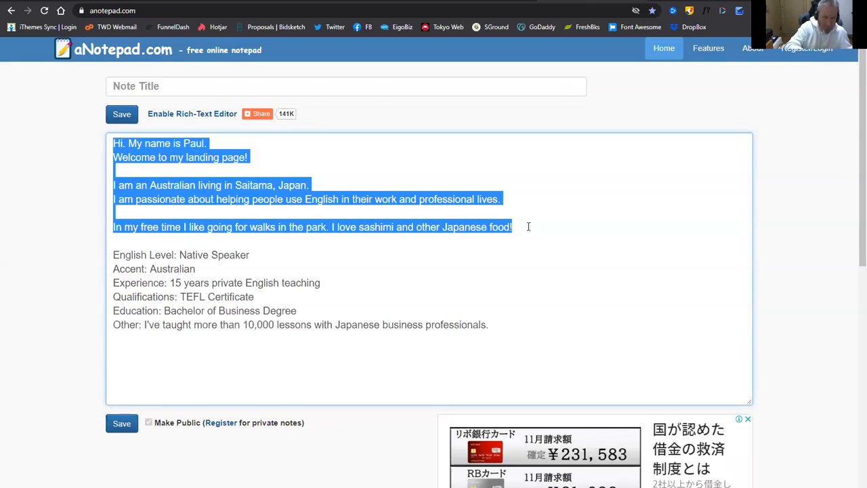
pyautogui.click(189, 1)
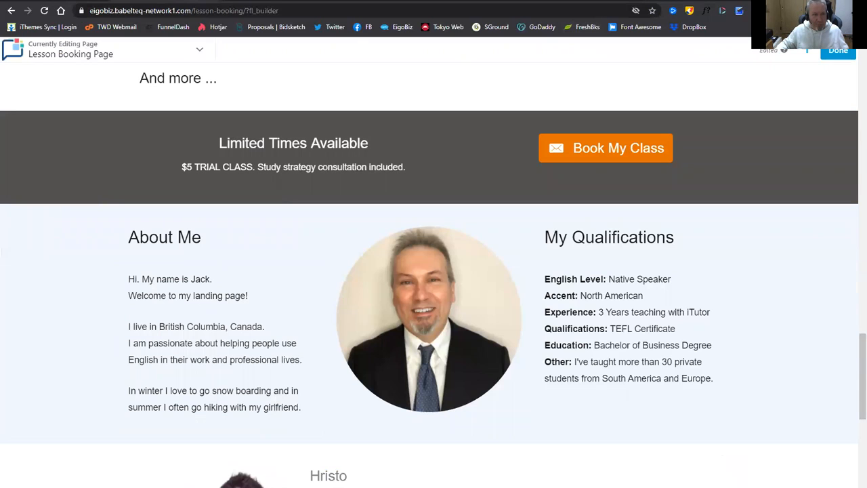
pyautogui.click(203, 321)
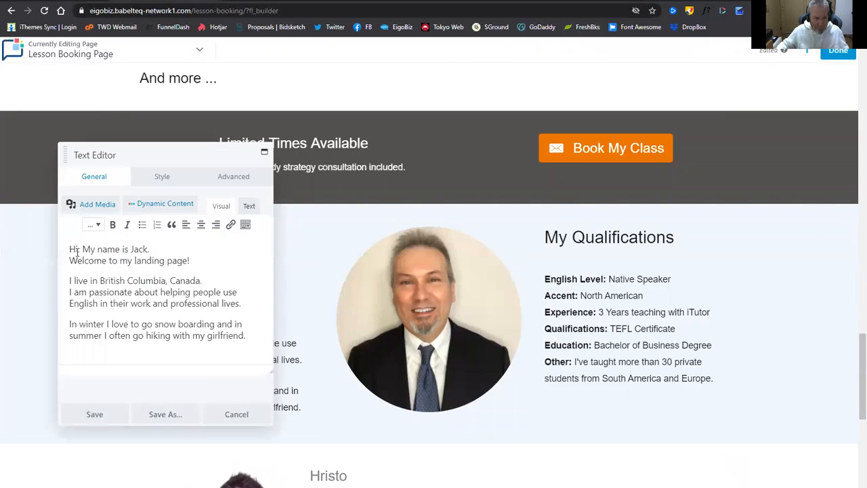
pyautogui.moveTo(70, 249); pyautogui.dragTo(255, 331)
pyautogui.hotkey('ctrl', 'v')
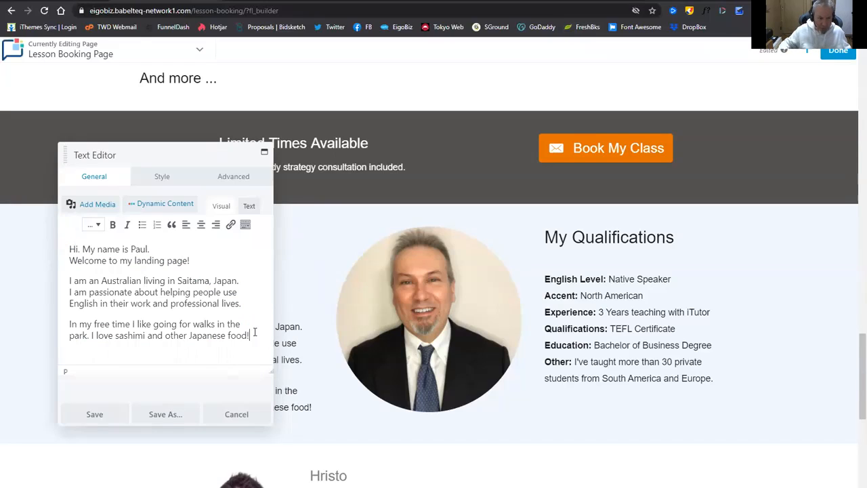
pyautogui.click(86, 419)
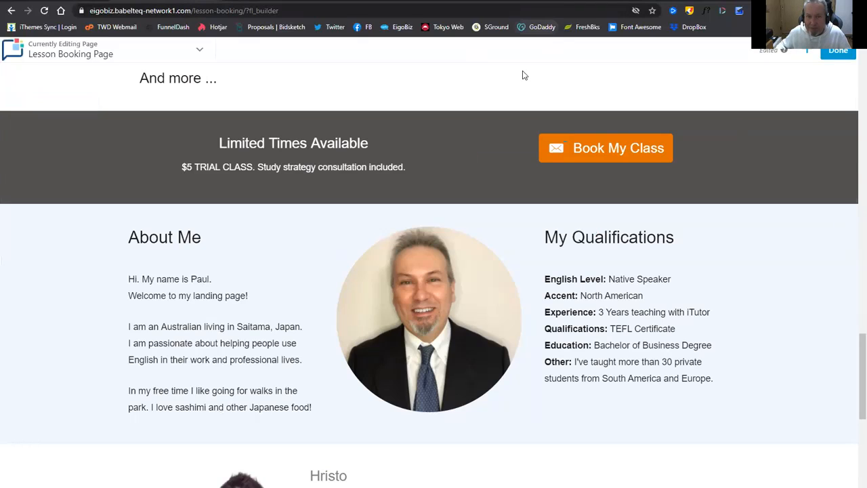
# Select the six qualification lines in the note and open the My Qualifications text for editing.
pyautogui.click(545, 1)
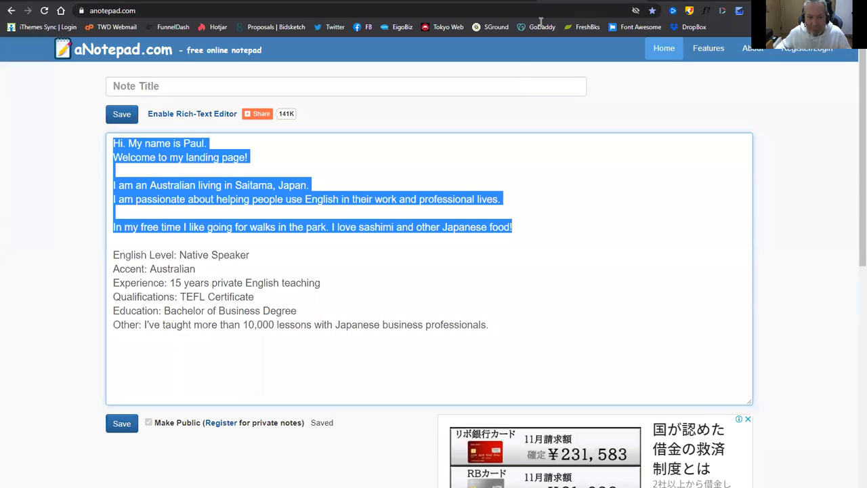
pyautogui.click(321, 312)
pyautogui.moveTo(114, 255); pyautogui.dragTo(517, 338)
pyautogui.hotkey('ctrl', 'c')
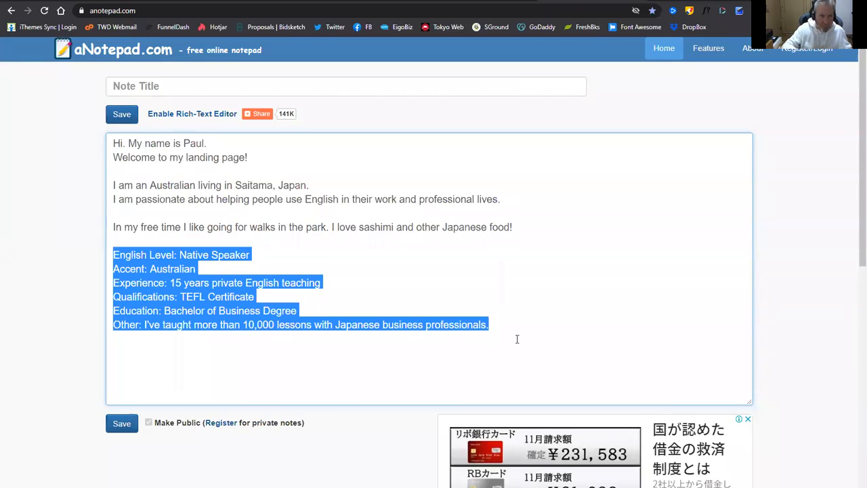
pyautogui.click(227, 1)
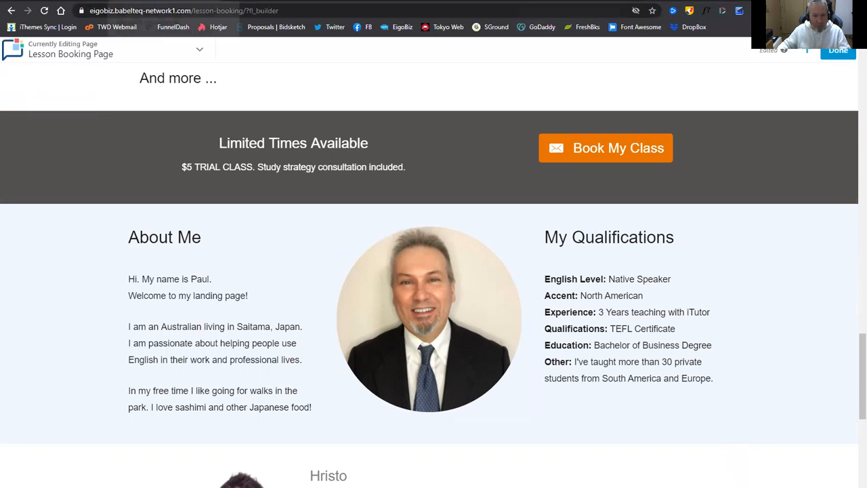
pyautogui.click(599, 313)
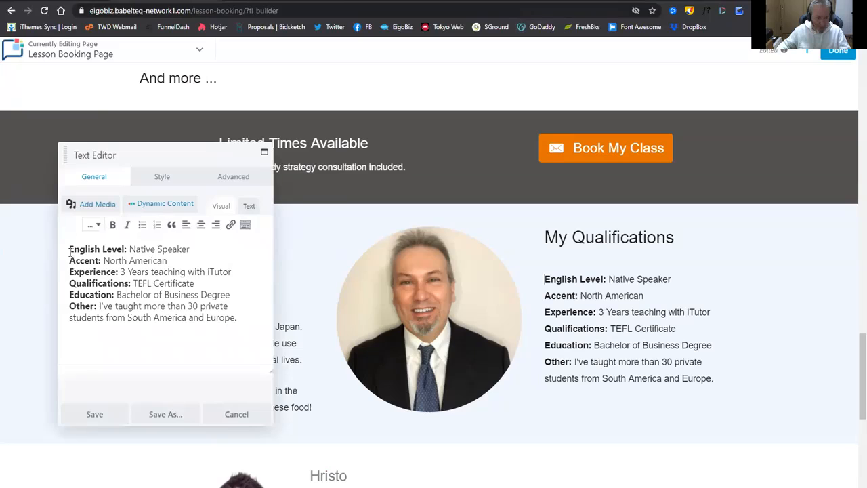
# Replace the old qualifications with the new list and bold the English Level and Accent labels.
pyautogui.moveTo(70, 251); pyautogui.dragTo(237, 327)
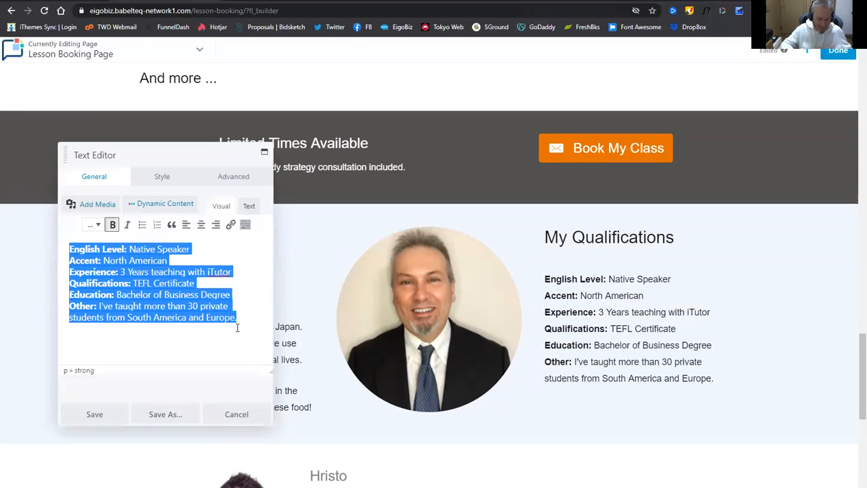
pyautogui.hotkey('ctrl', 'v')
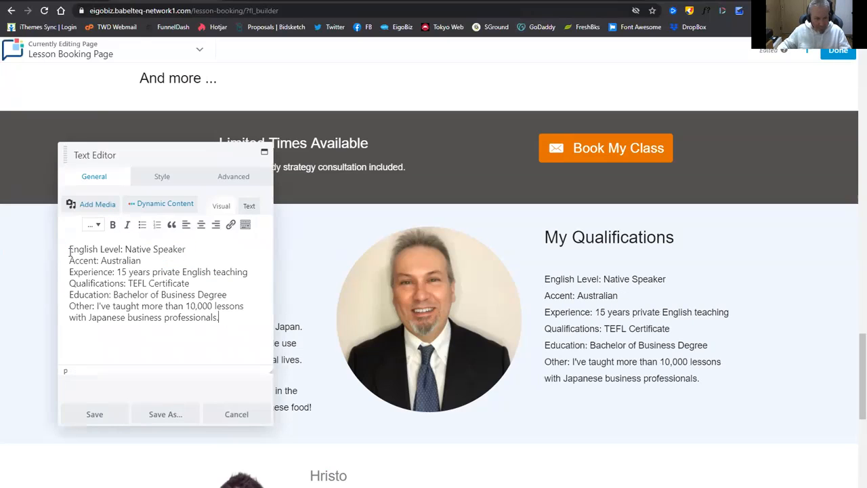
pyautogui.moveTo(70, 251); pyautogui.dragTo(123, 250)
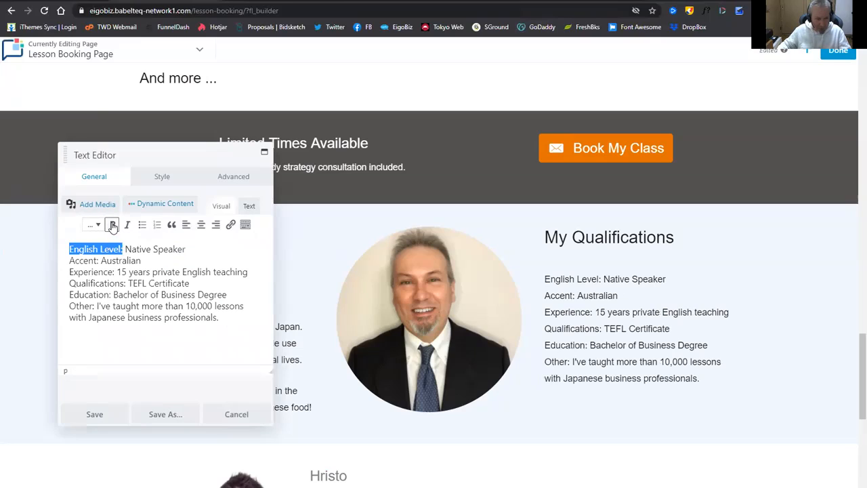
pyautogui.click(112, 224)
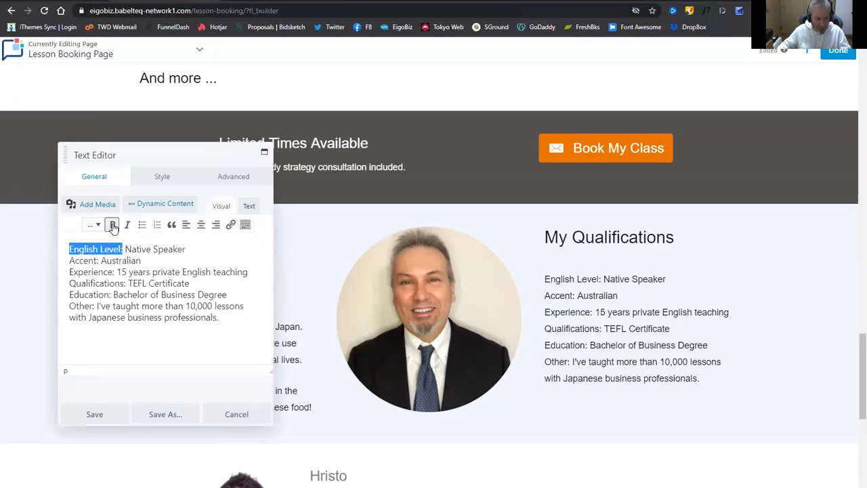
pyautogui.click(69, 260)
pyautogui.moveTo(70, 260); pyautogui.dragTo(119, 272)
pyautogui.click(113, 224)
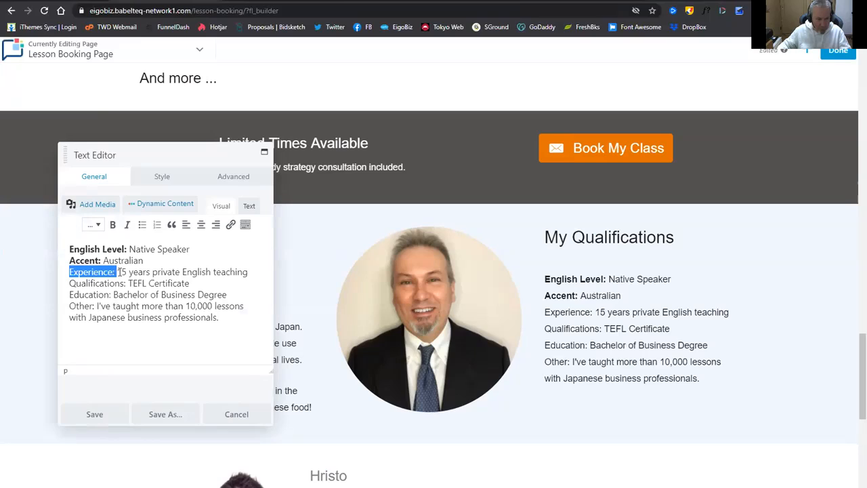
# Bold the Experience, Qualifications, Education and Other labels and save the qualifications list.
pyautogui.click(113, 225)
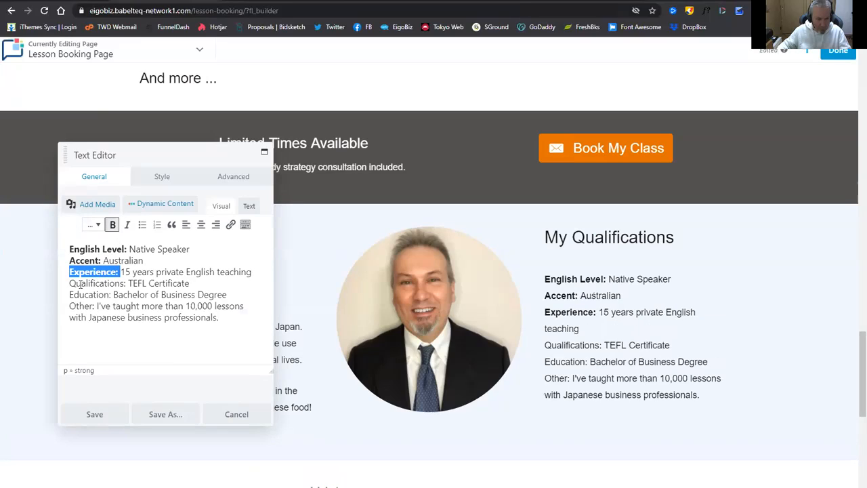
pyautogui.moveTo(71, 283); pyautogui.dragTo(126, 283)
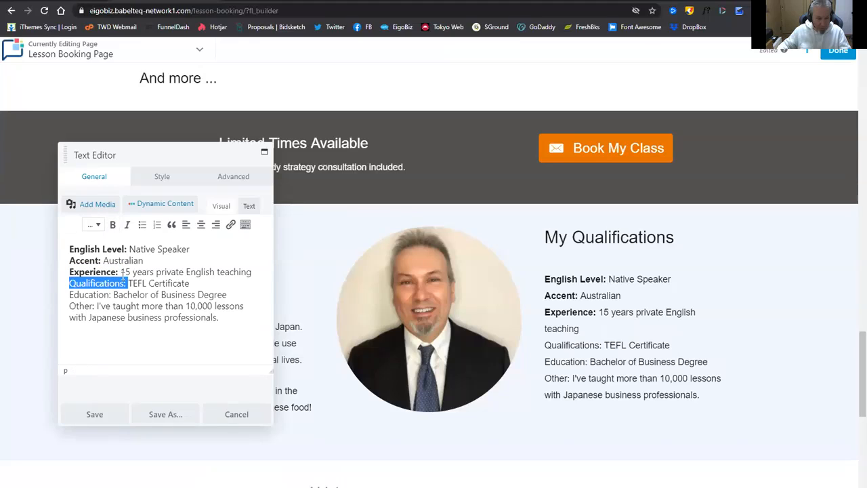
pyautogui.click(114, 228)
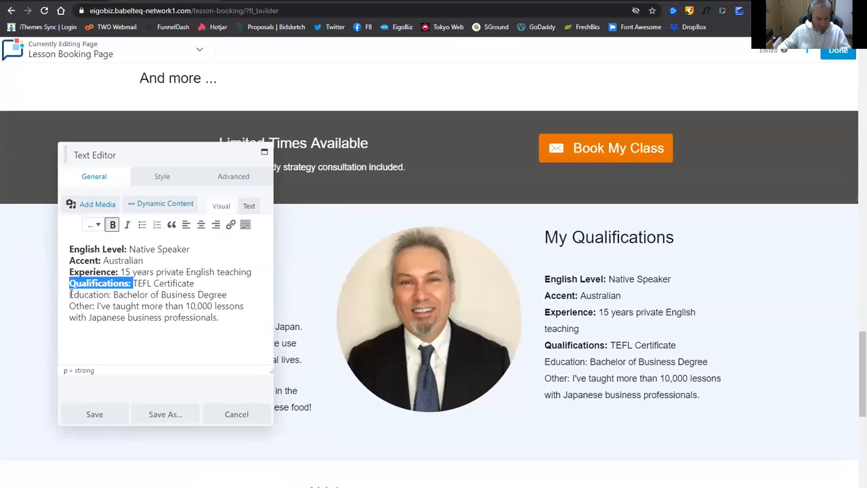
pyautogui.moveTo(70, 294); pyautogui.dragTo(113, 293)
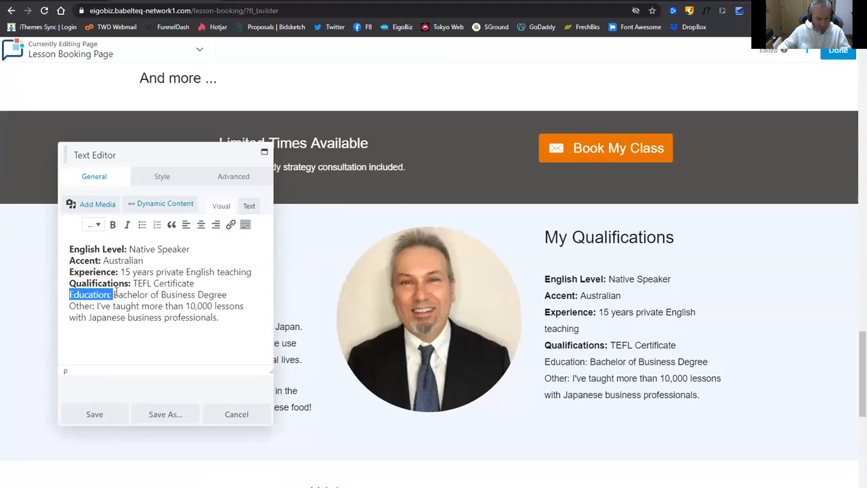
pyautogui.click(113, 225)
pyautogui.moveTo(71, 306); pyautogui.dragTo(96, 306)
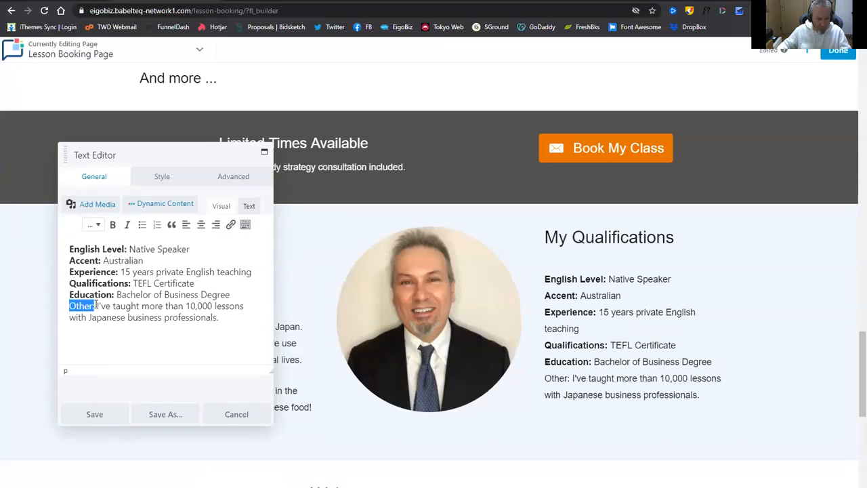
pyautogui.click(113, 225)
pyautogui.click(106, 414)
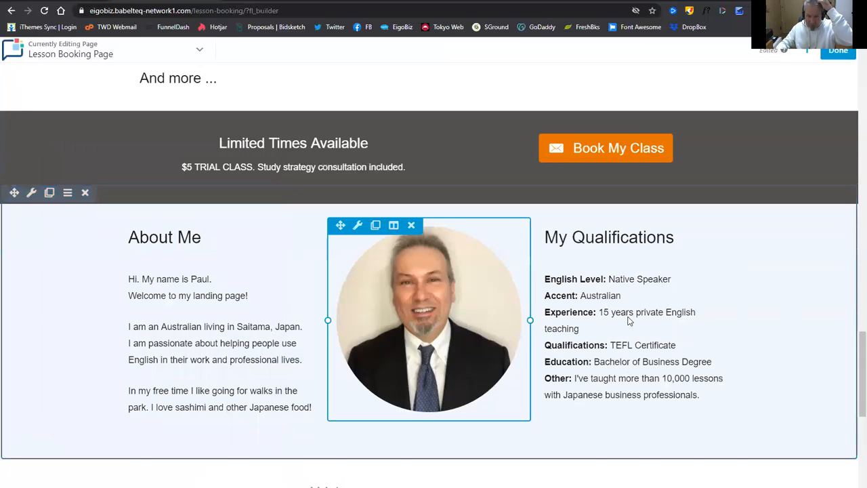
pyautogui.scroll(-1, 594, 328)
pyautogui.scroll(-3, 594, 328)
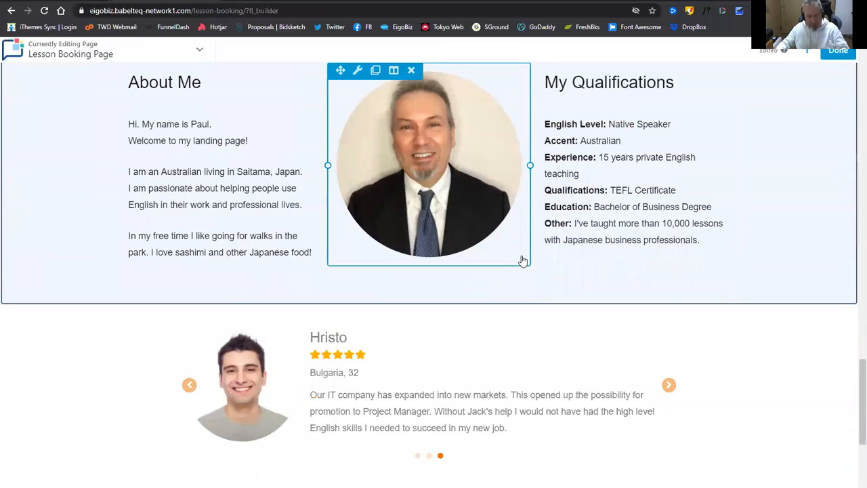
pyautogui.scroll(-1, 474, 316)
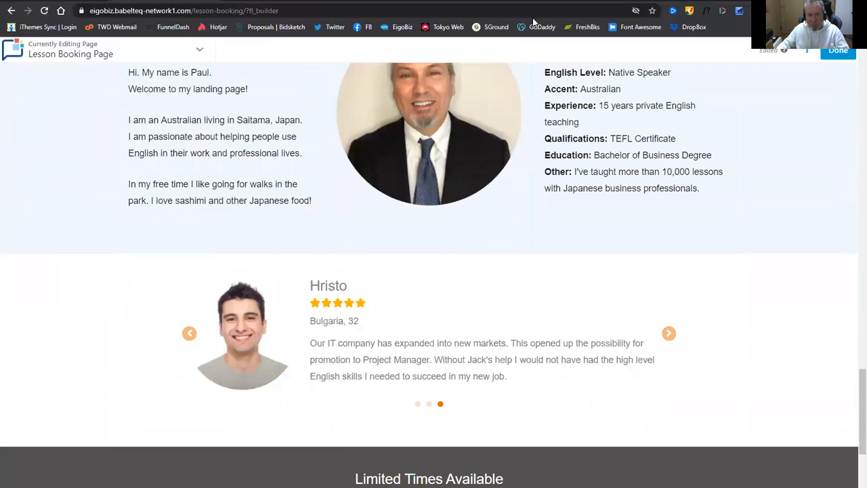
# Reload the aNotepad note so the Japanese testimonials appear.
pyautogui.click(377, 1)
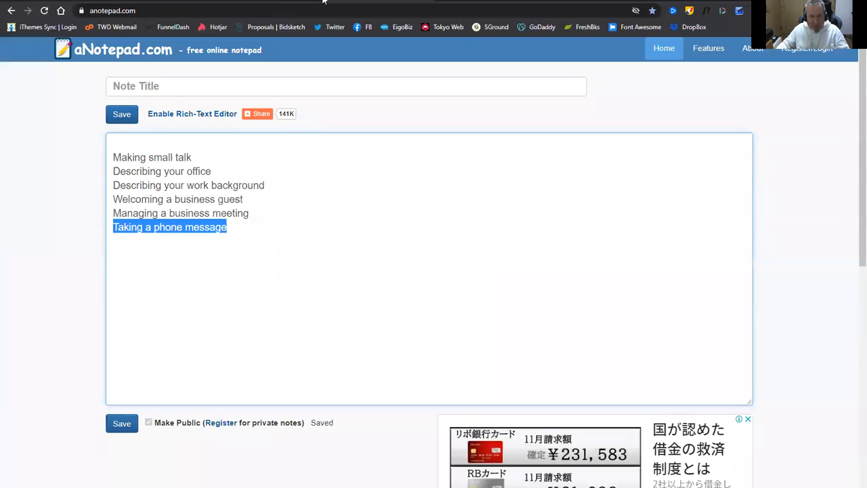
pyautogui.click(464, 8)
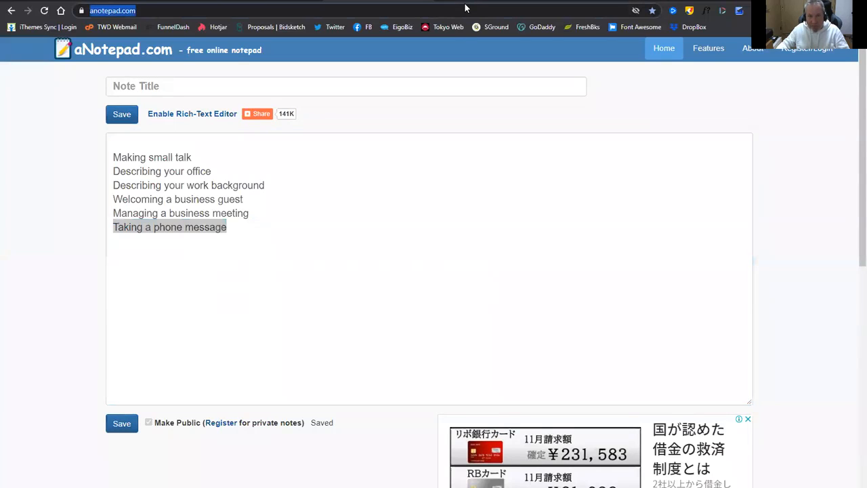
pyautogui.press('Return')
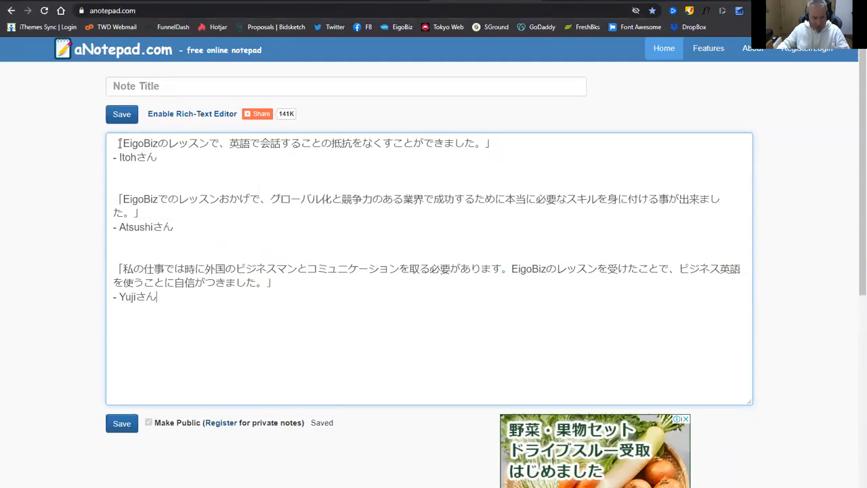
# Copy the first Japanese testimonial quote and go back to the Lesson Booking Page.
pyautogui.moveTo(118, 142); pyautogui.dragTo(508, 144)
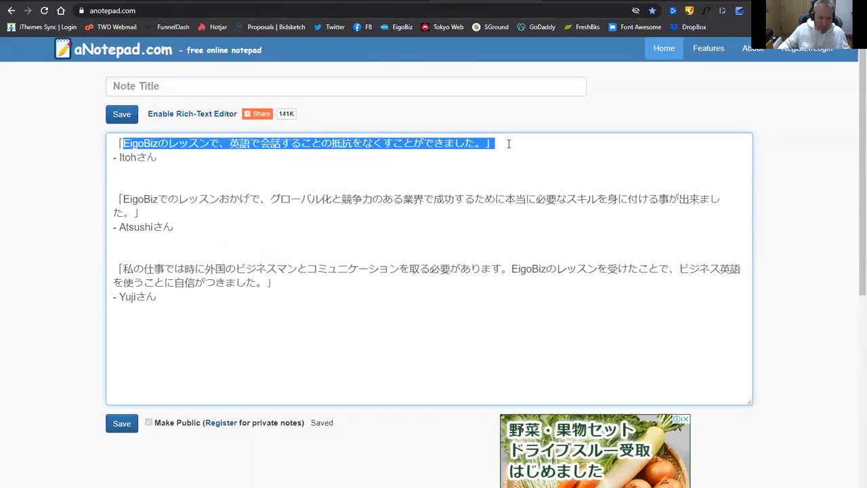
pyautogui.click(162, 154)
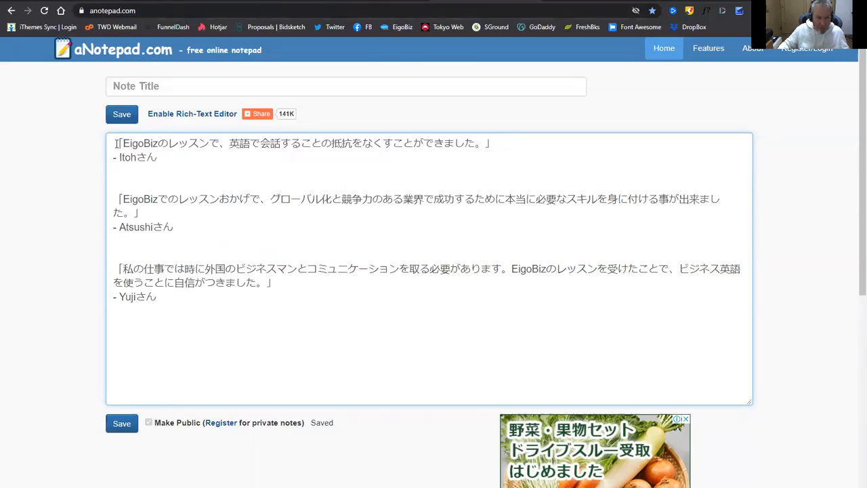
pyautogui.moveTo(119, 143); pyautogui.dragTo(519, 139)
pyautogui.hotkey('ctrl', 'c')
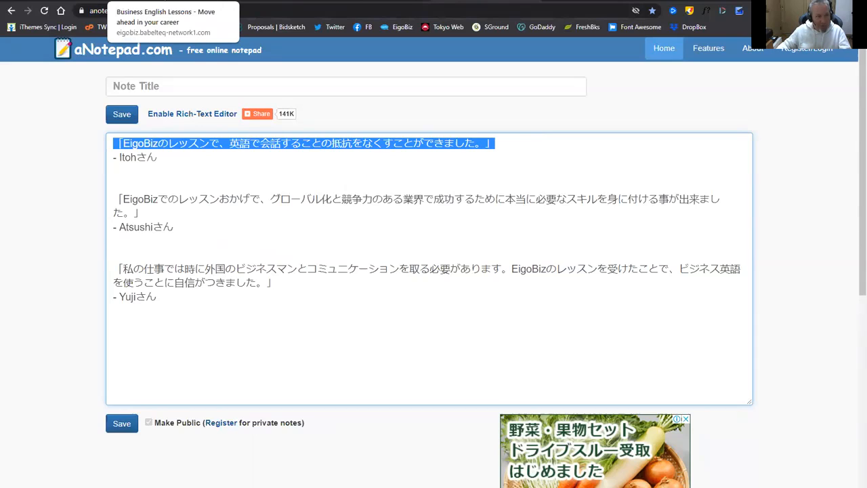
pyautogui.click(156, 1)
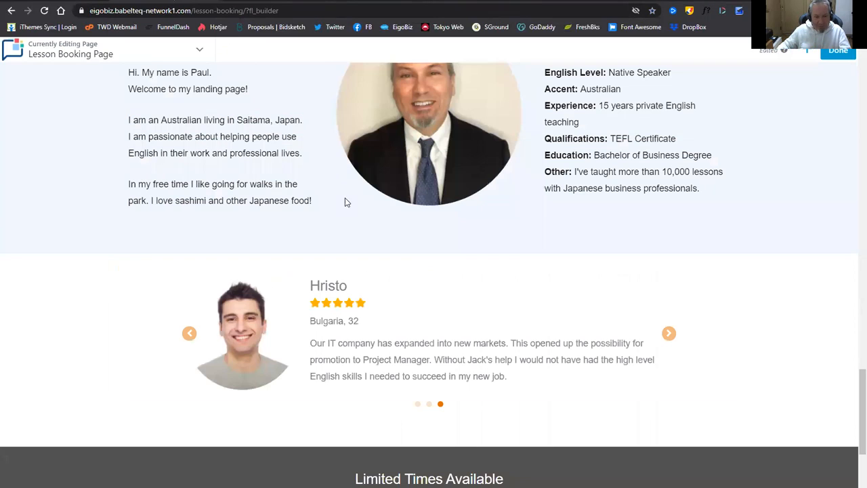
# Paste the first Japanese quote over Testimonial 1's English review text.
pyautogui.scroll(-2, 406, 261)
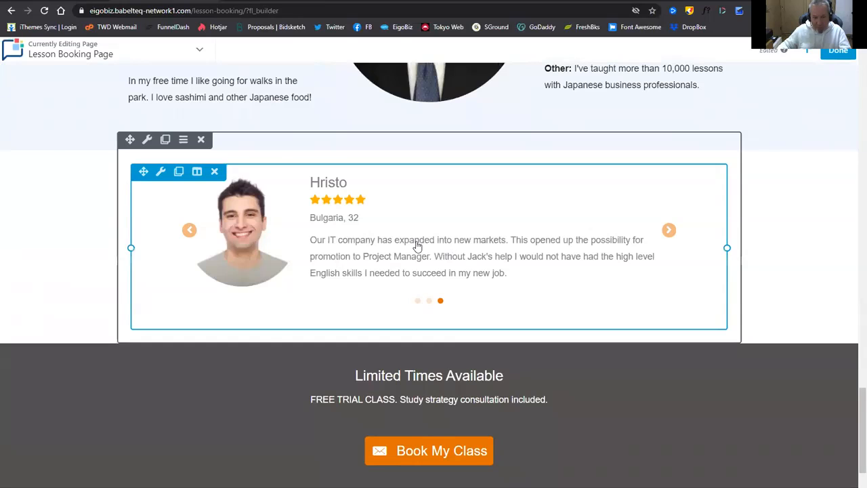
pyautogui.click(417, 246)
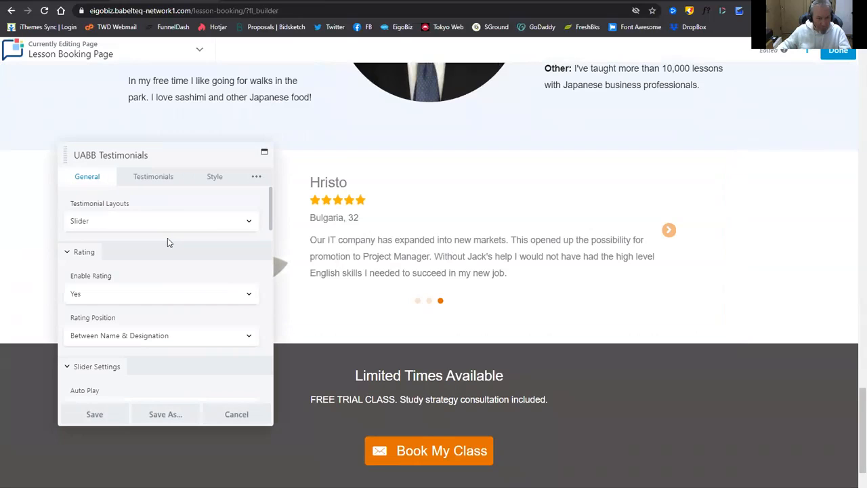
pyautogui.click(155, 183)
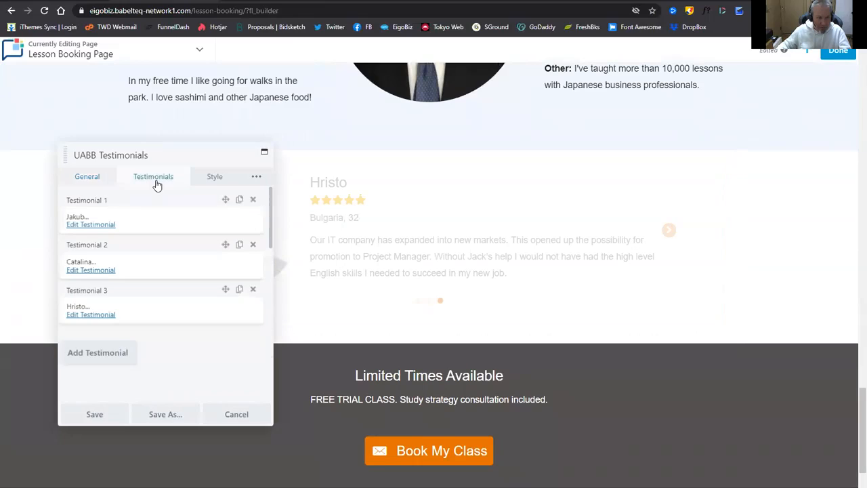
pyautogui.click(102, 229)
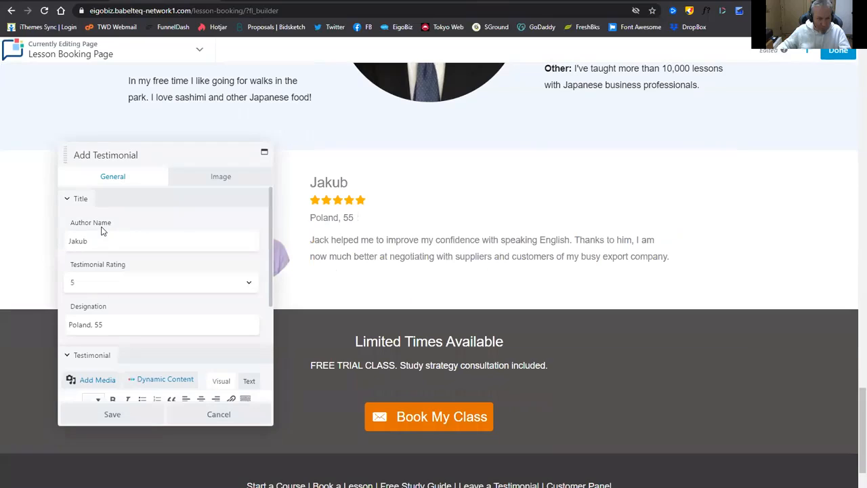
pyautogui.click(148, 240)
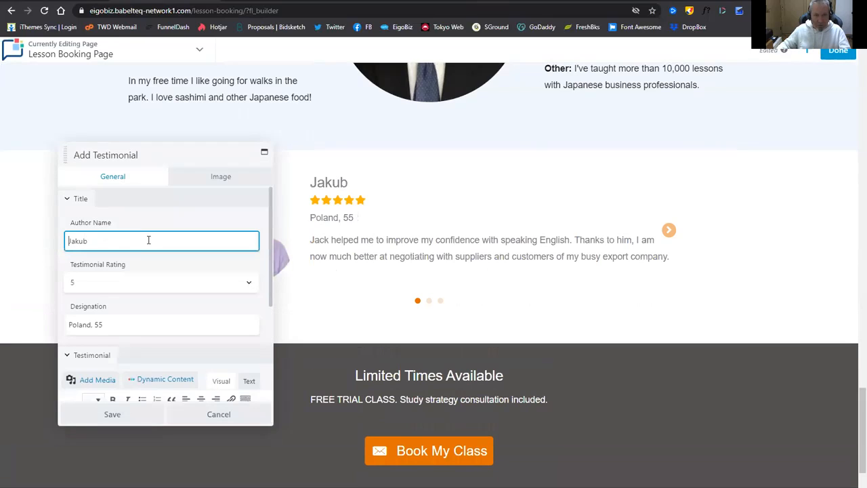
pyautogui.scroll(-3, 166, 271)
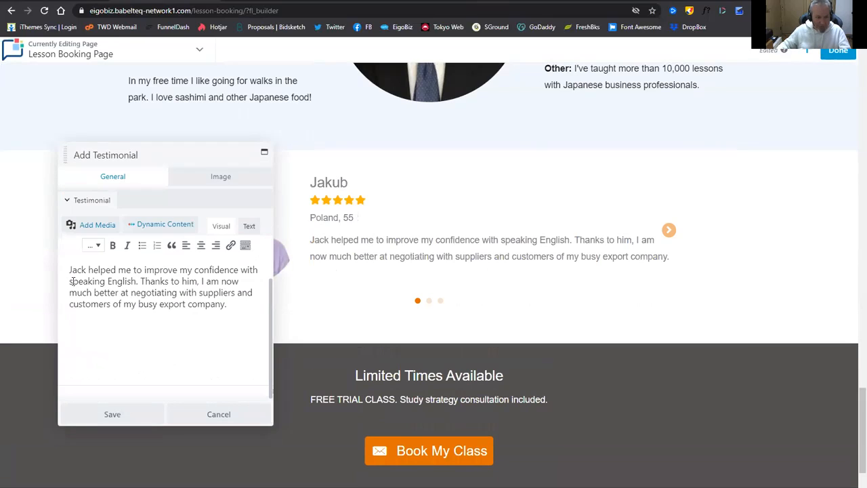
pyautogui.moveTo(69, 270); pyautogui.dragTo(234, 305)
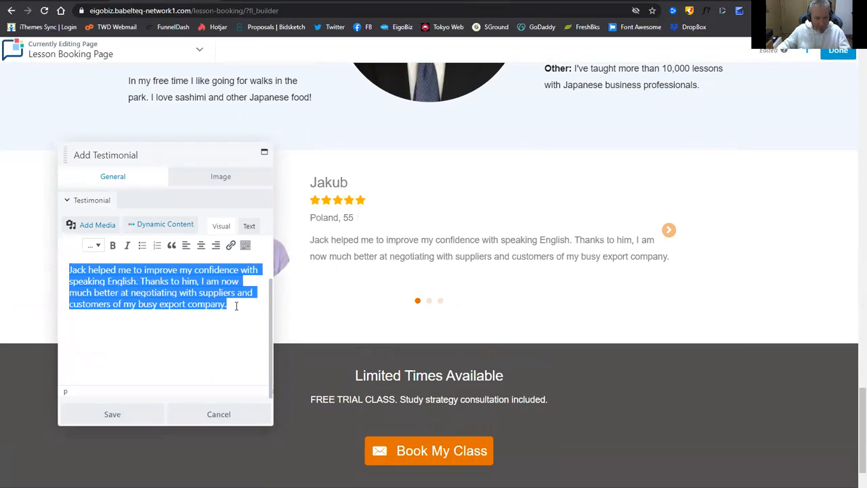
pyautogui.hotkey('ctrl', 'v')
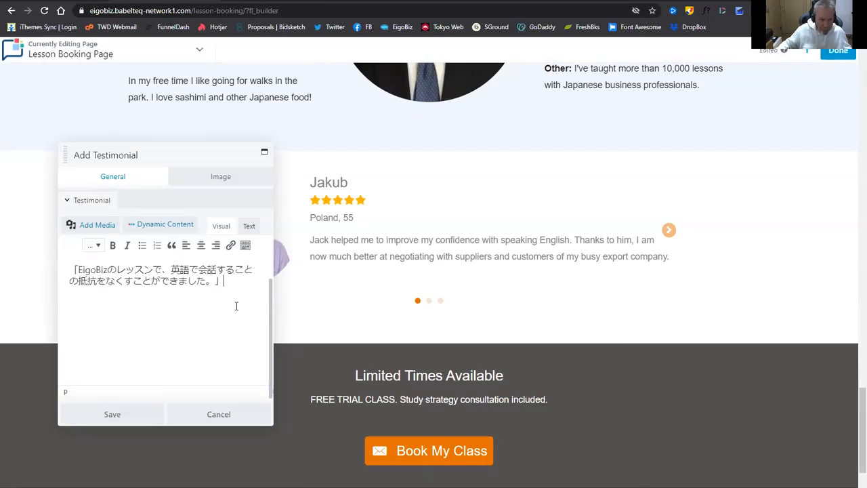
# Copy the first customer's name from the aNotepad testimonials note.
pyautogui.click(311, 2)
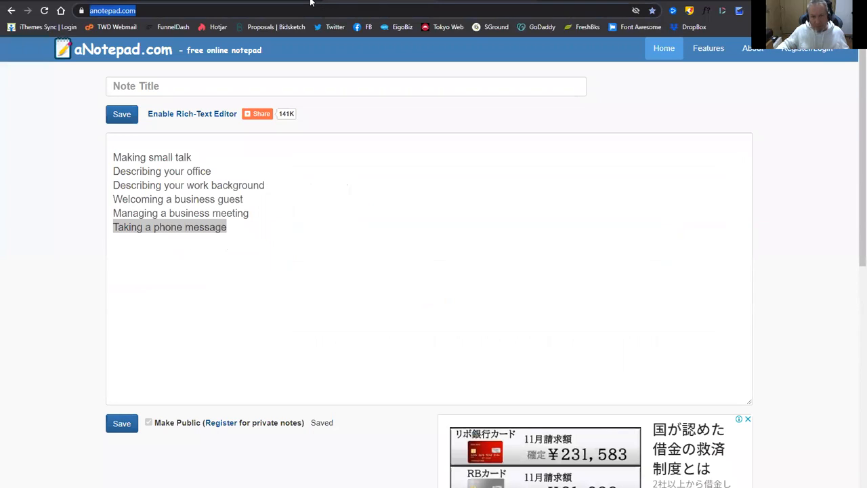
pyautogui.click(467, 5)
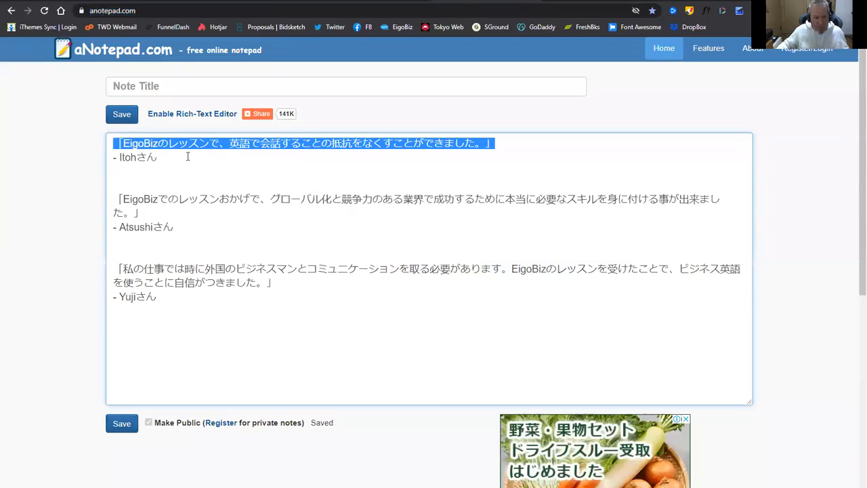
pyautogui.moveTo(119, 158); pyautogui.dragTo(166, 162)
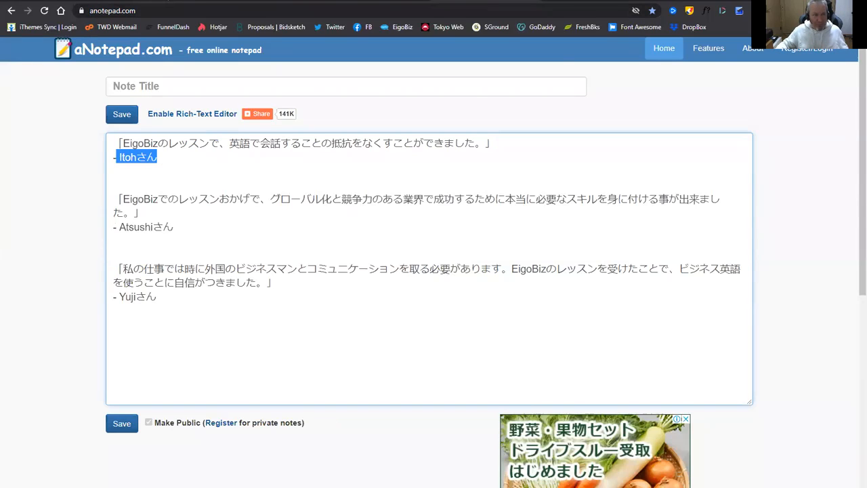
pyautogui.click(168, 1)
pyautogui.scroll(2, 162, 264)
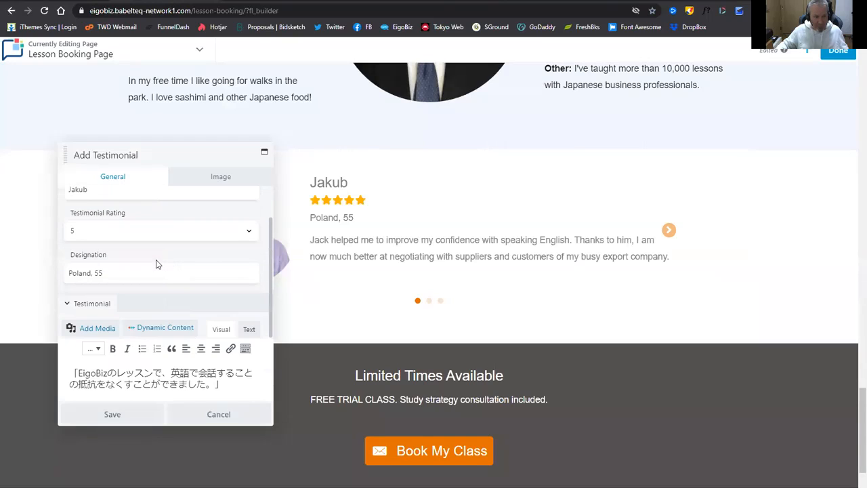
# Set Testimonial 1's author to the Japanese customer's name, Image Type None, and save.
pyautogui.scroll(1, 156, 264)
pyautogui.doubleClick(66, 239)
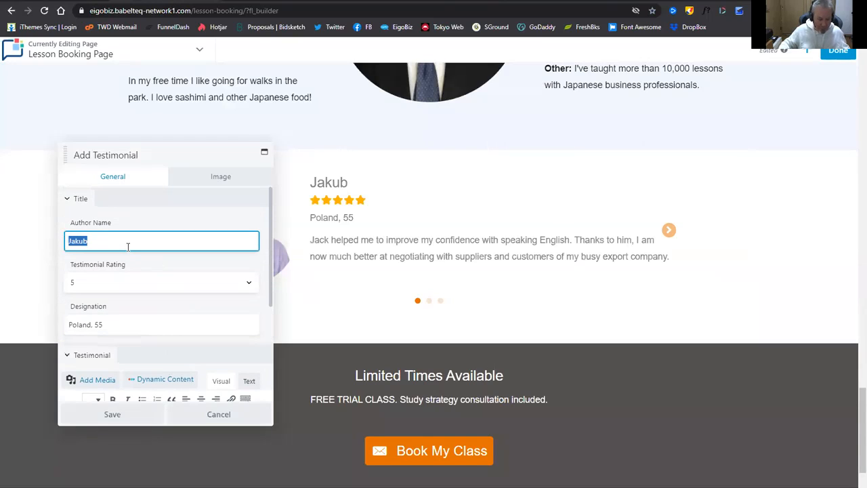
pyautogui.write('Itohさん')
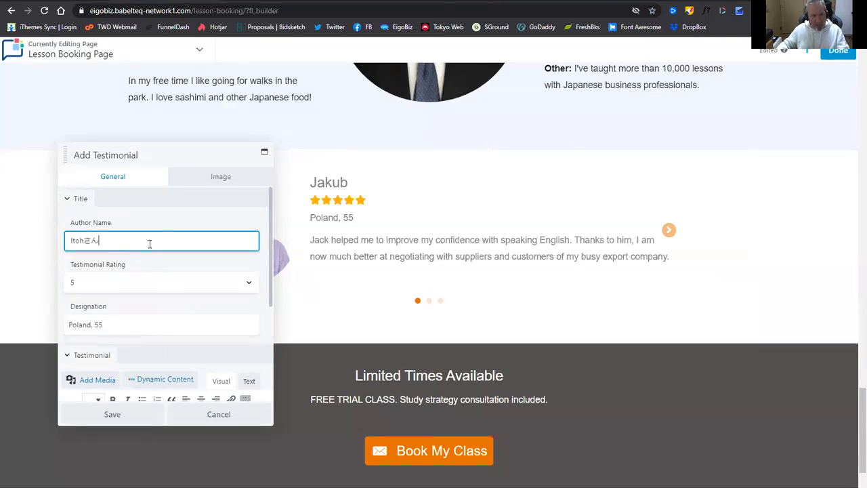
pyautogui.click(216, 179)
pyautogui.click(155, 242)
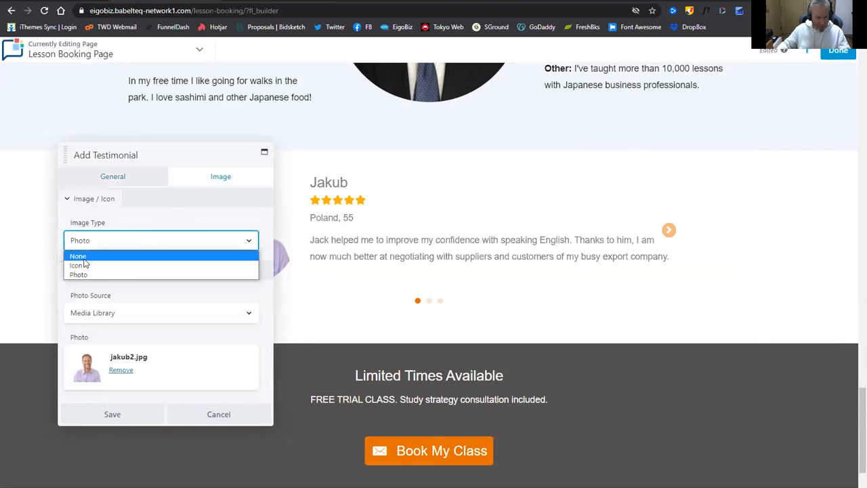
pyautogui.click(87, 256)
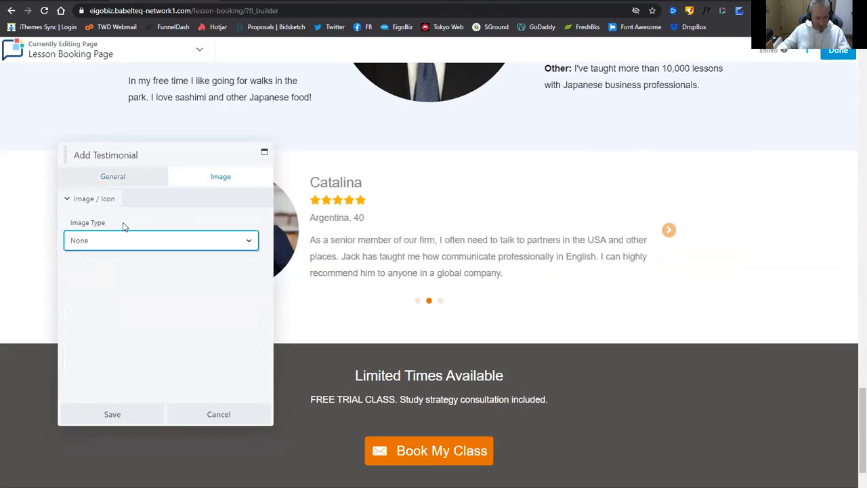
pyautogui.click(124, 418)
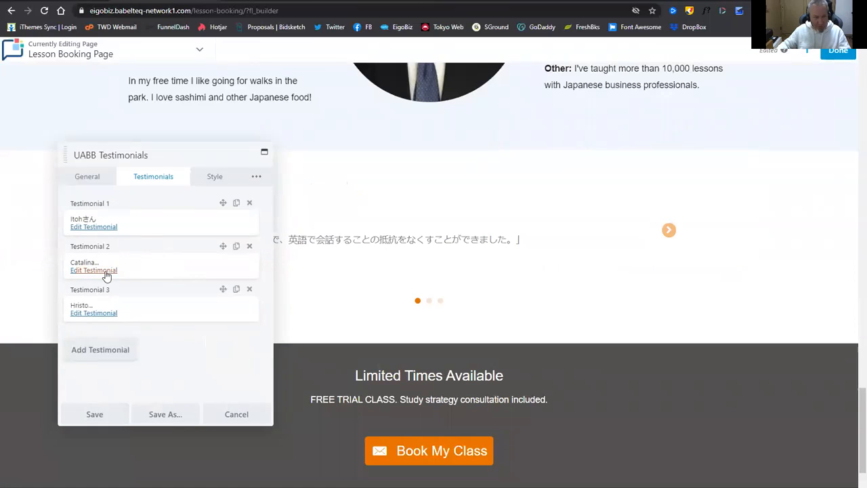
# Copy the second Japanese testimonial quote from the aNotepad note.
pyautogui.click(303, 2)
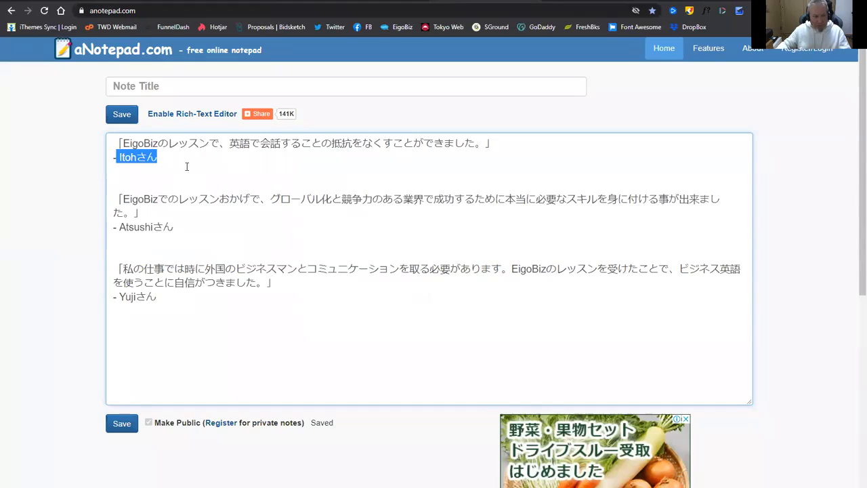
pyautogui.moveTo(119, 198)
pyautogui.mouseDown()
pyautogui.moveTo(151, 215)
pyautogui.moveTo(126, 211)
pyautogui.moveTo(112, 196)
pyautogui.mouseUp()
pyautogui.hotkey('ctrl', 'c')
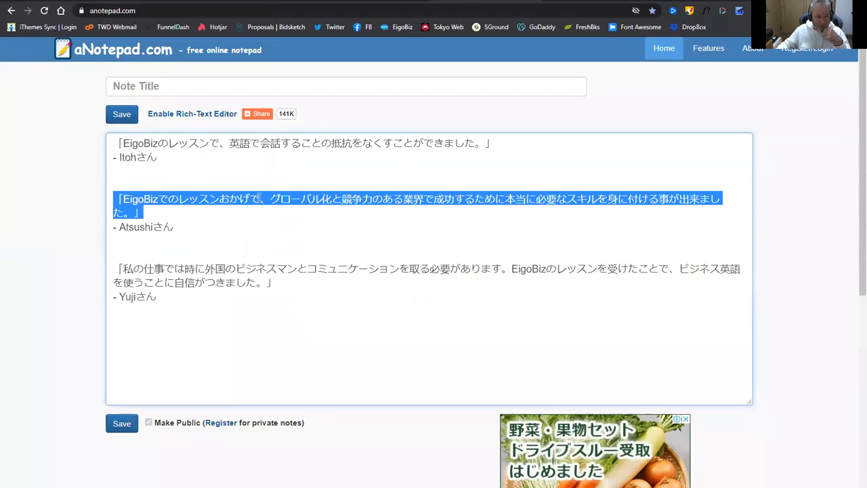
pyautogui.click(259, 198)
pyautogui.click(167, 2)
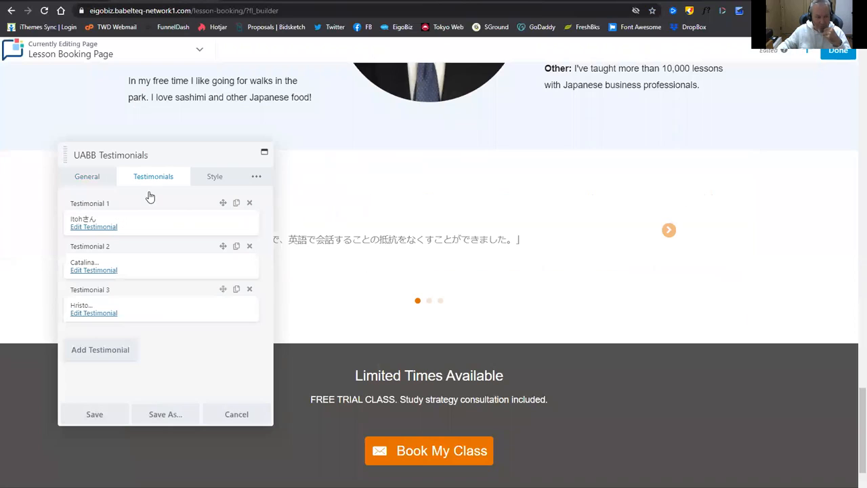
# Paste the second Japanese quote over Testimonial 2's English review text.
pyautogui.click(100, 271)
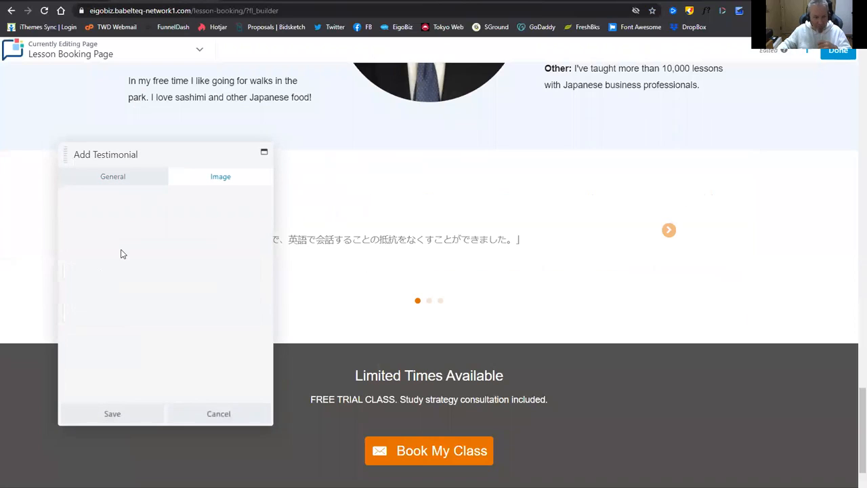
pyautogui.click(120, 178)
pyautogui.scroll(-1, 171, 291)
pyautogui.scroll(-2, 174, 290)
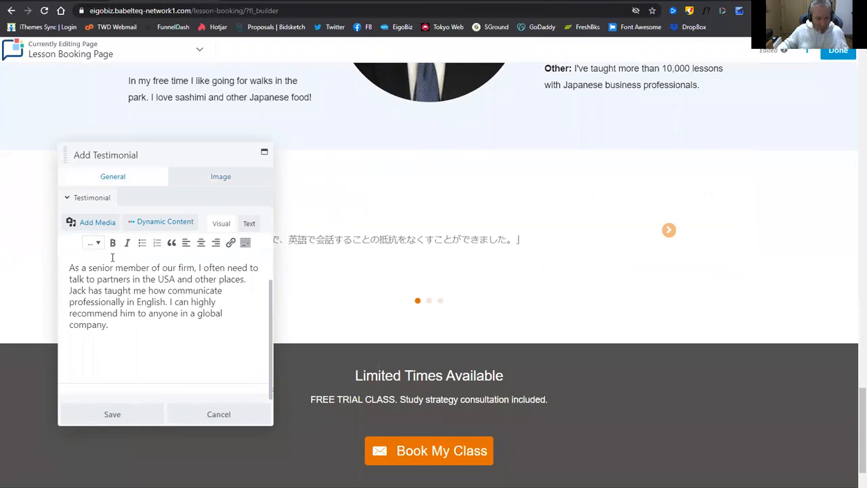
pyautogui.moveTo(69, 267); pyautogui.dragTo(140, 332)
pyautogui.hotkey('ctrl', 'v')
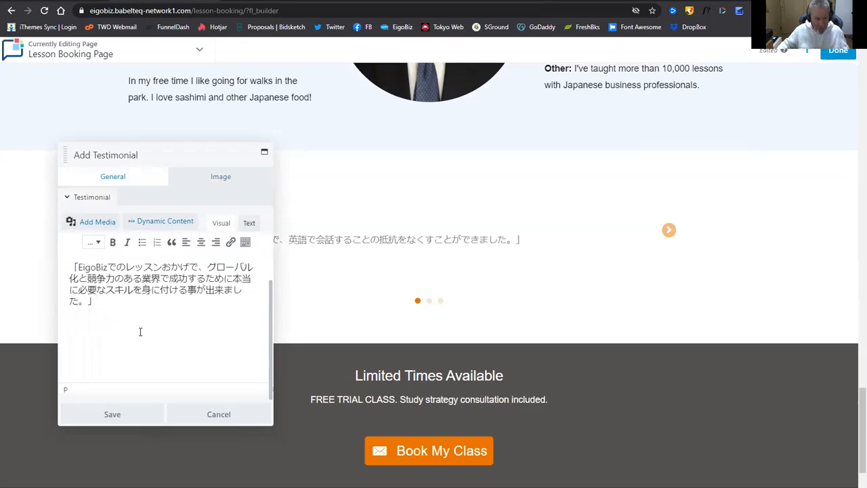
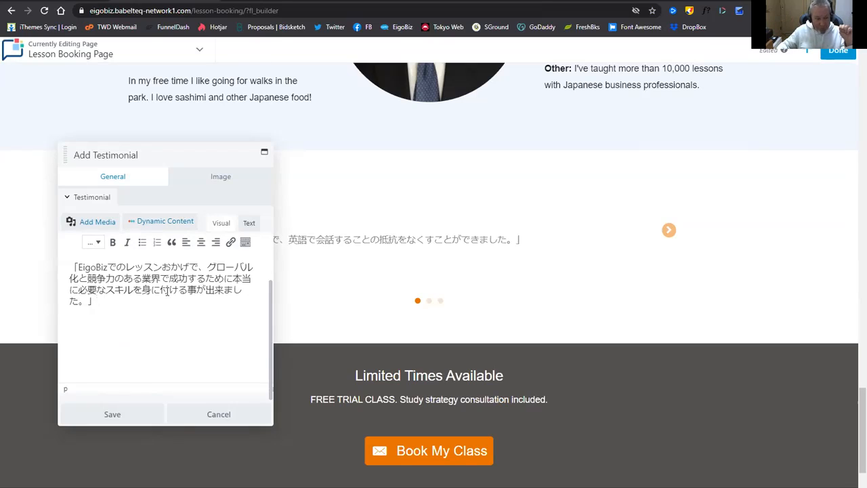
# Replace Testimonial 2's author name with the second reviewer's name copied from aNotepad.
pyautogui.scroll(5, 164, 295)
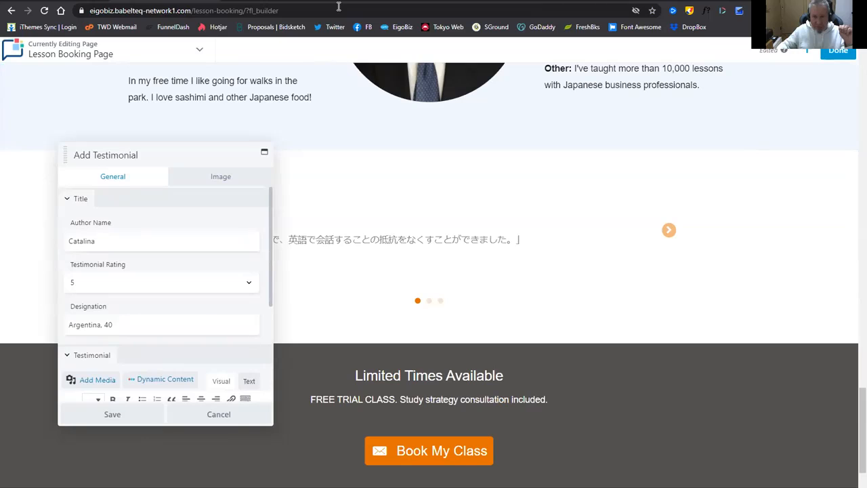
pyautogui.click(340, 2)
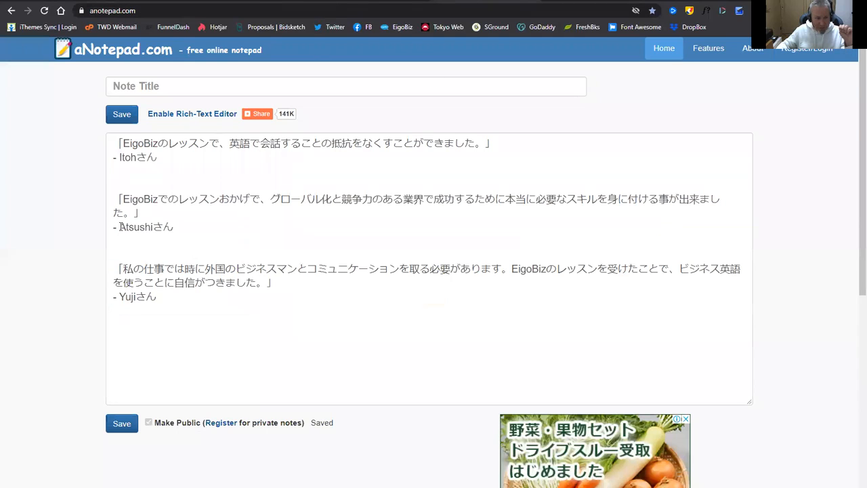
pyautogui.moveTo(119, 227); pyautogui.dragTo(173, 227)
pyautogui.hotkey('ctrl', 'c')
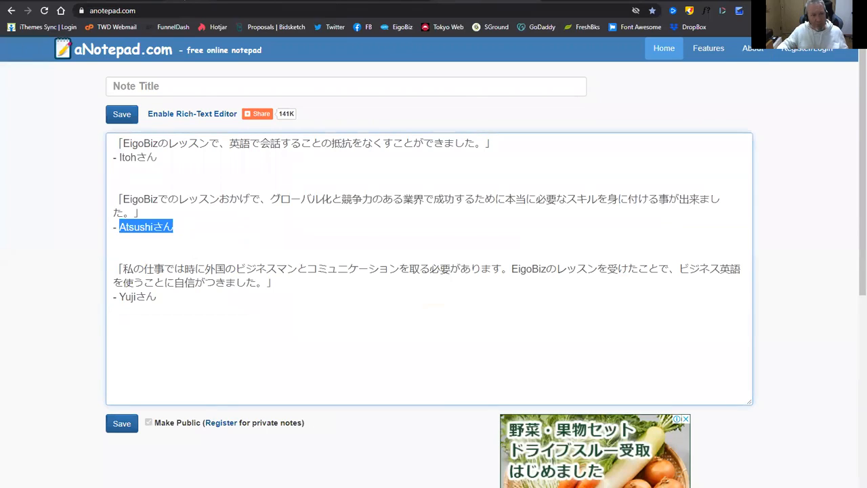
pyautogui.click(183, 1)
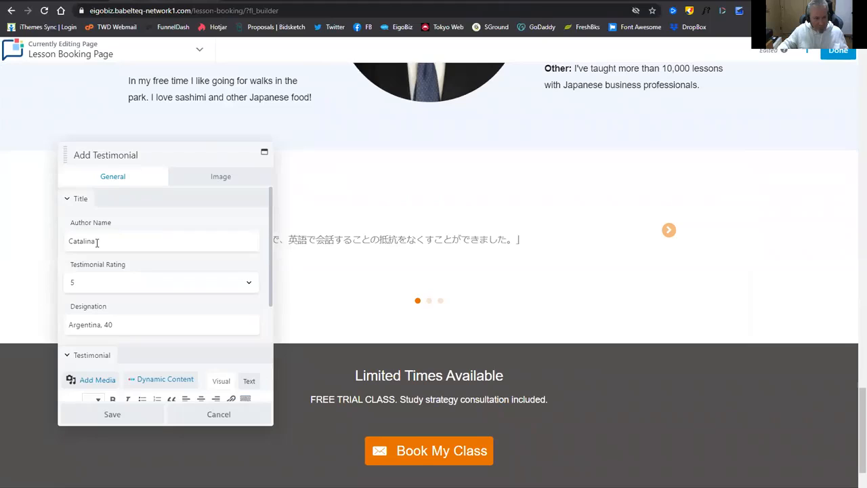
pyautogui.moveTo(97, 243); pyautogui.dragTo(66, 241)
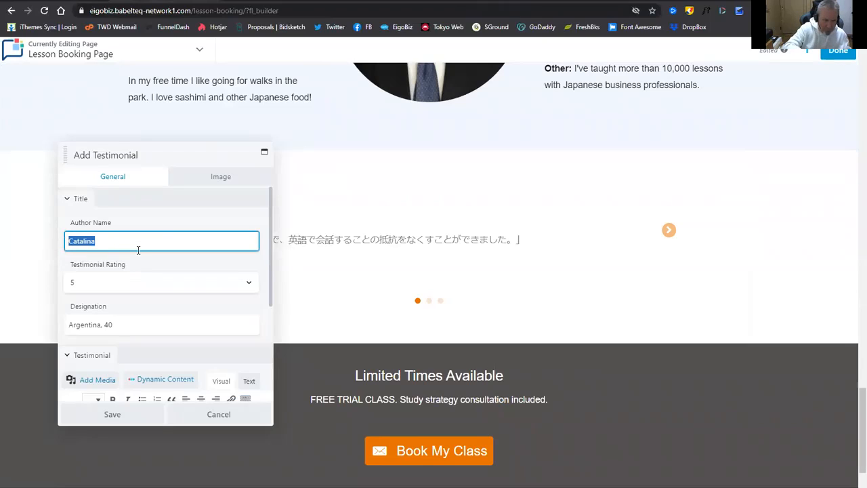
pyautogui.hotkey('ctrl', 'v')
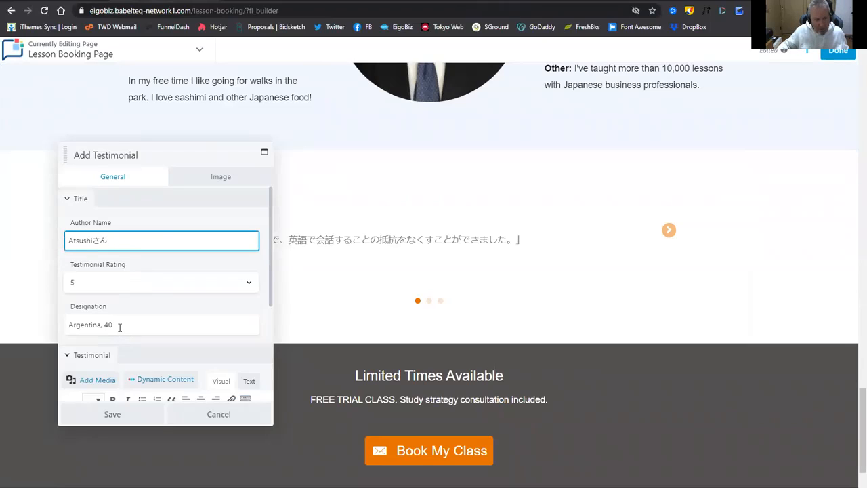
# Clear Testimonial 2's designation, set Image Type to None, and save it.
pyautogui.moveTo(112, 325); pyautogui.dragTo(63, 325)
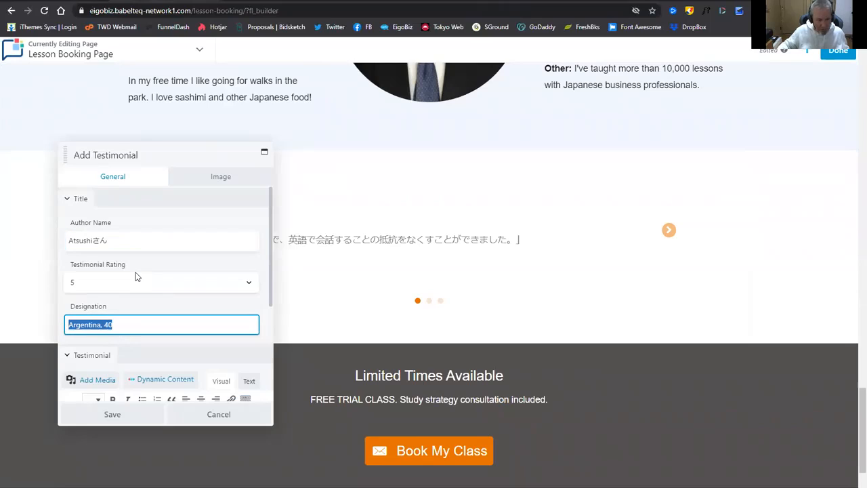
pyautogui.press('BackSpace')
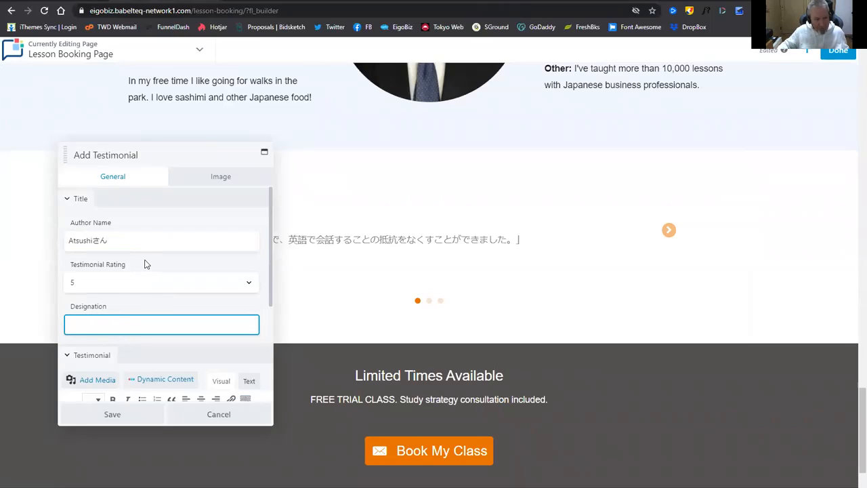
pyautogui.click(213, 178)
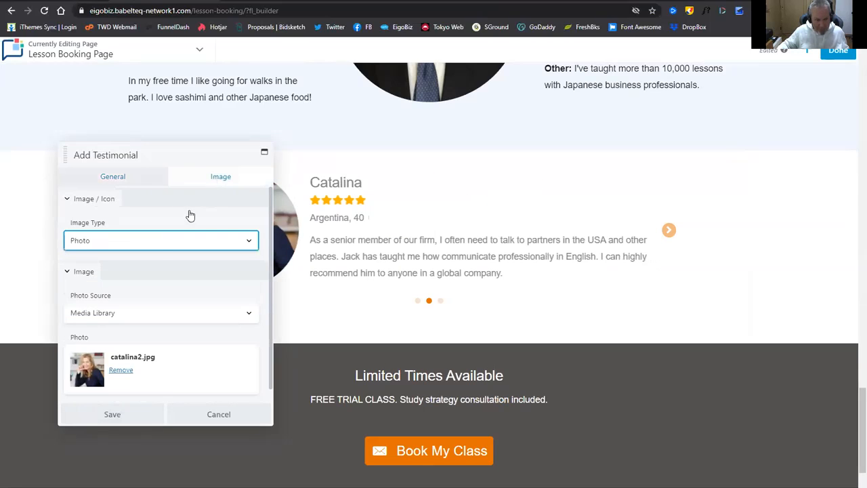
pyautogui.click(160, 243)
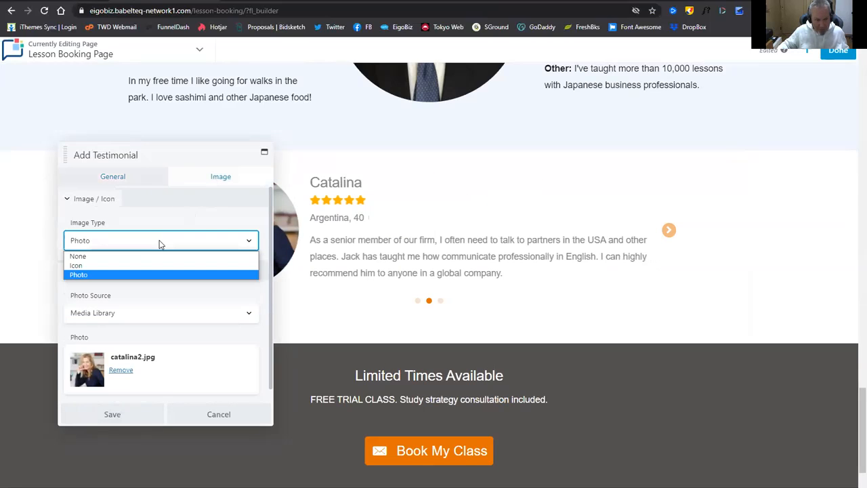
pyautogui.click(102, 256)
pyautogui.click(140, 414)
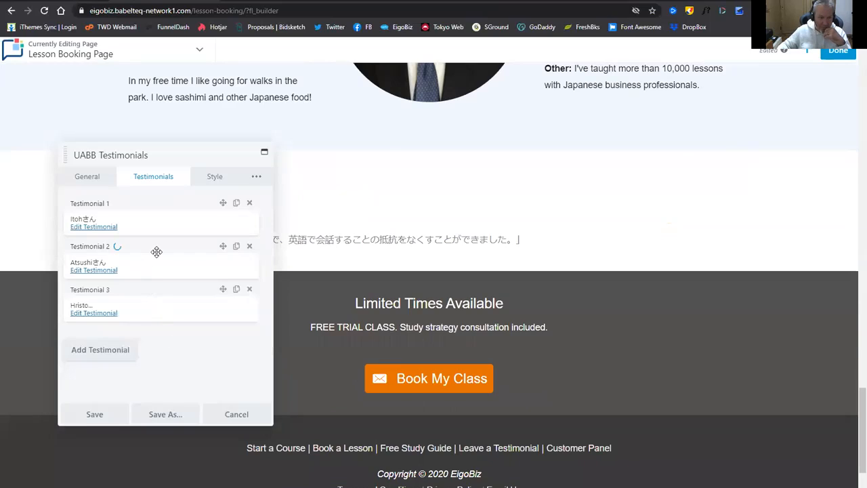
# Clear Testimonial 1's designation and save, then select the third Japanese quote in aNotepad.
pyautogui.click(100, 228)
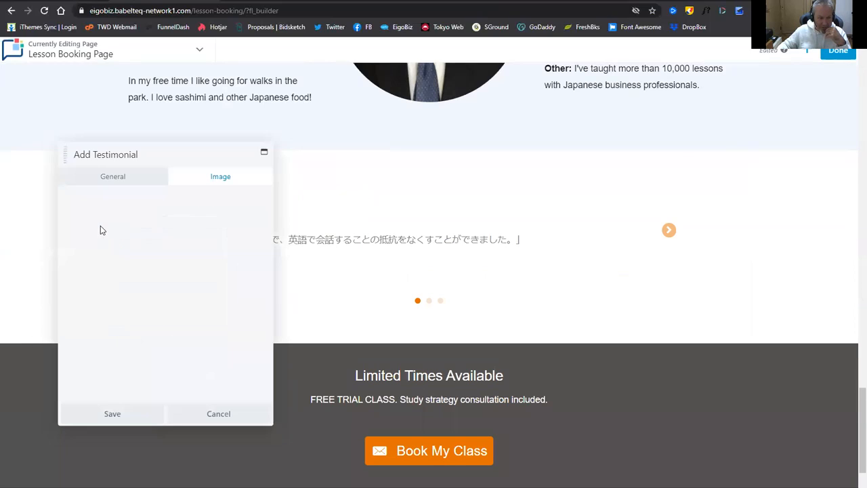
pyautogui.click(121, 177)
pyautogui.scroll(-2, 114, 272)
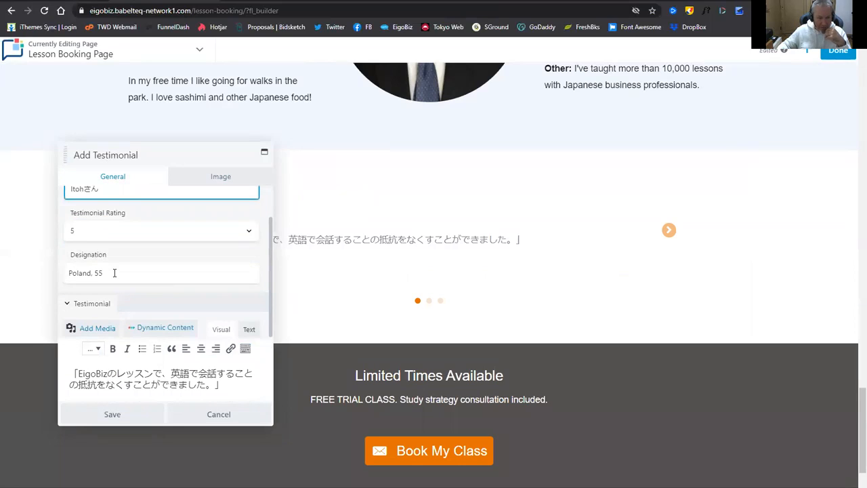
pyautogui.moveTo(113, 273); pyautogui.dragTo(66, 273)
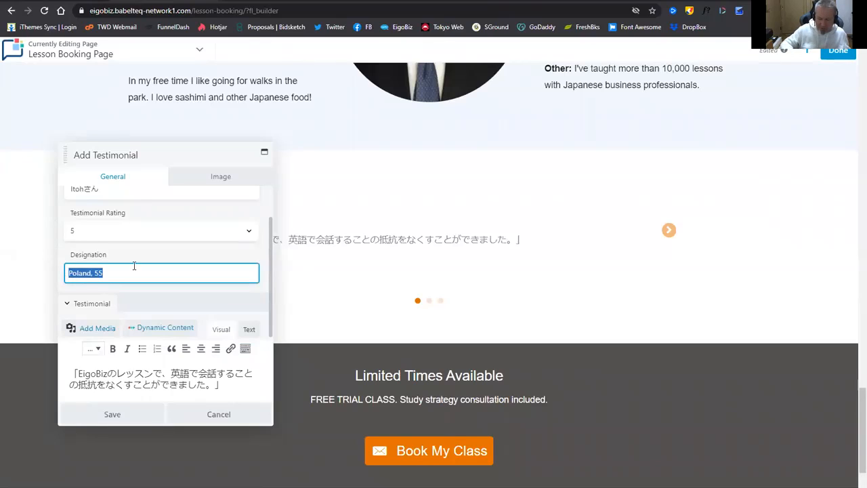
pyautogui.press('BackSpace')
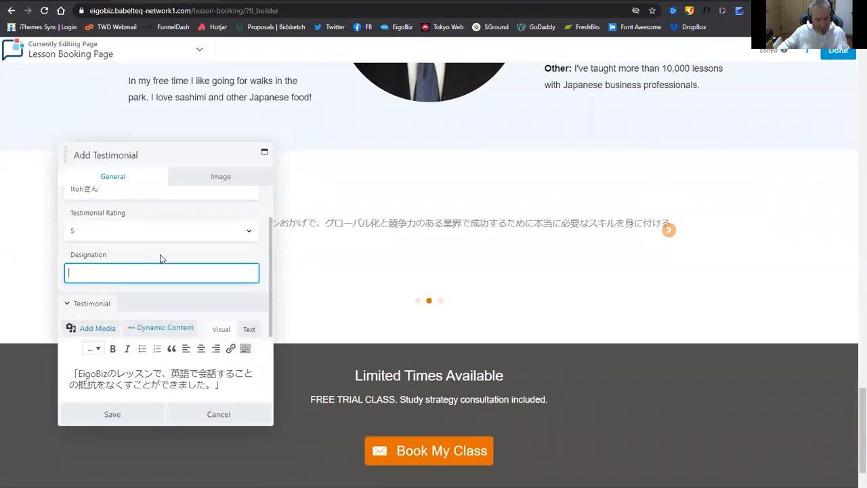
pyautogui.click(132, 417)
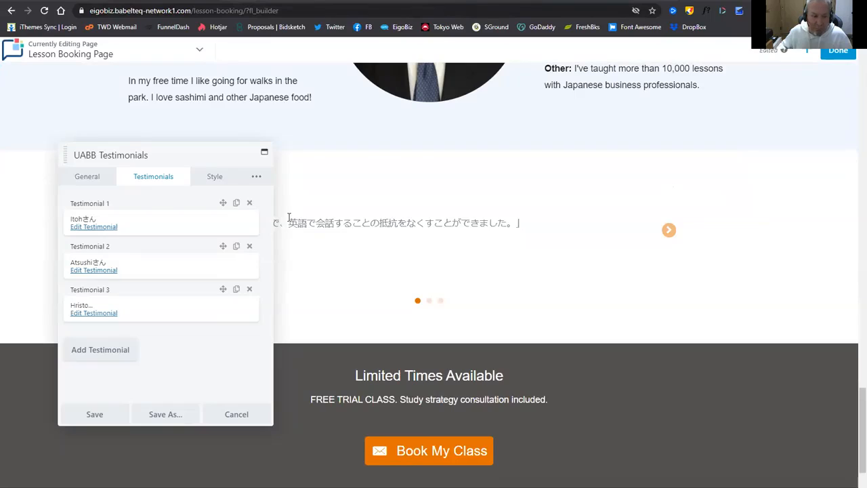
pyautogui.hotkey('ctrl', 'Tab')
pyautogui.moveTo(116, 266); pyautogui.dragTo(291, 290)
pyautogui.hotkey('ctrl', 'c')
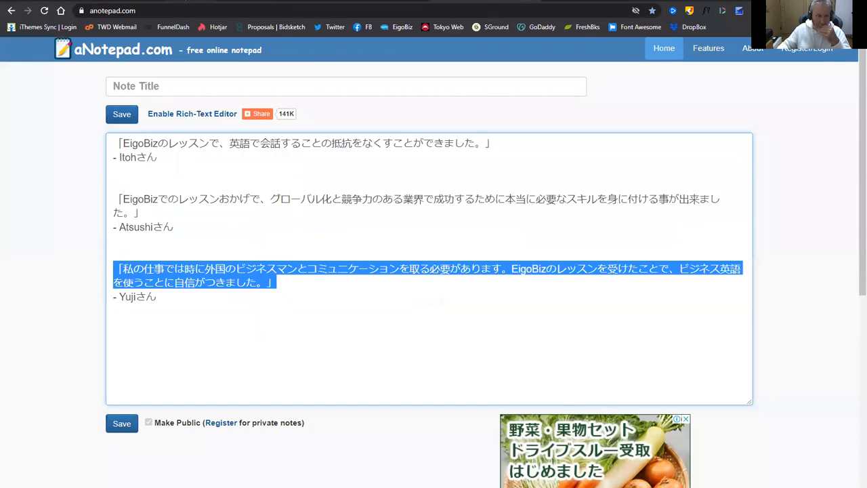
# Paste the third Japanese quote over Testimonial 3's English review text.
pyautogui.click(185, 0)
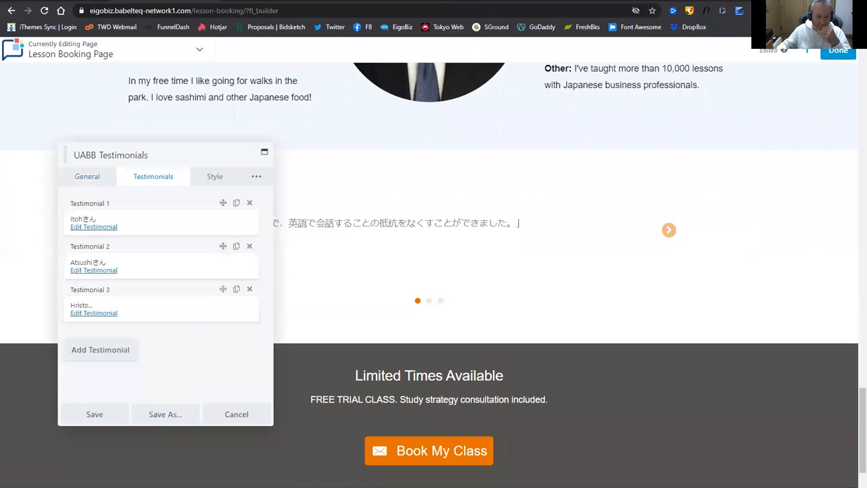
pyautogui.click(100, 314)
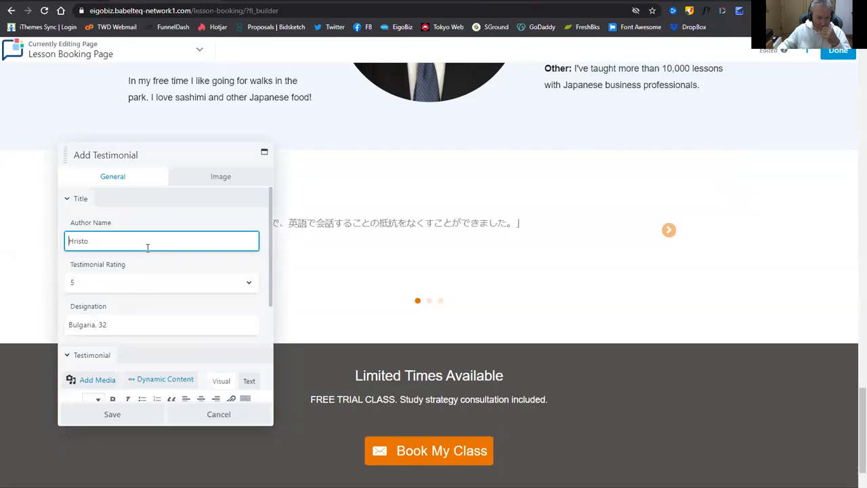
pyautogui.scroll(-5, 161, 267)
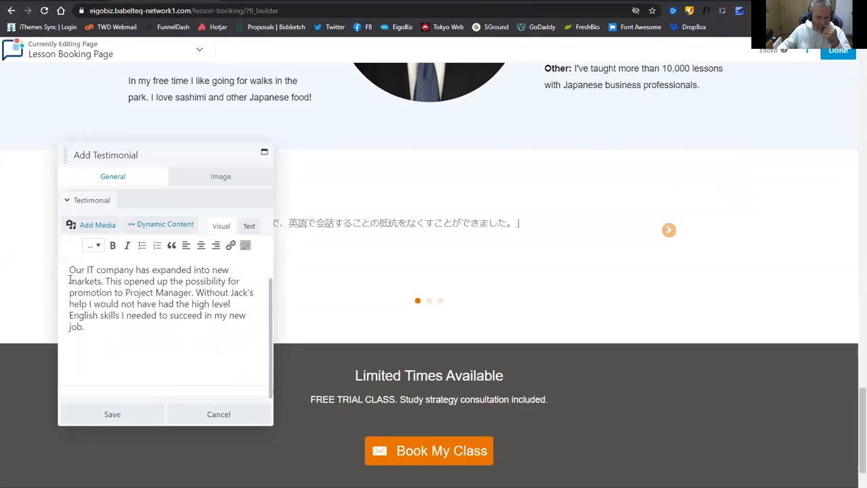
pyautogui.hotkey('ctrl', 'a')
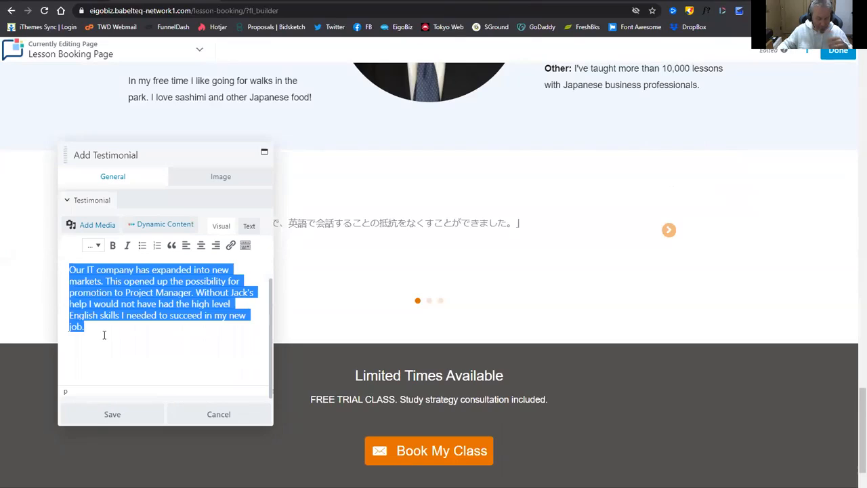
pyautogui.hotkey('ctrl', 'v')
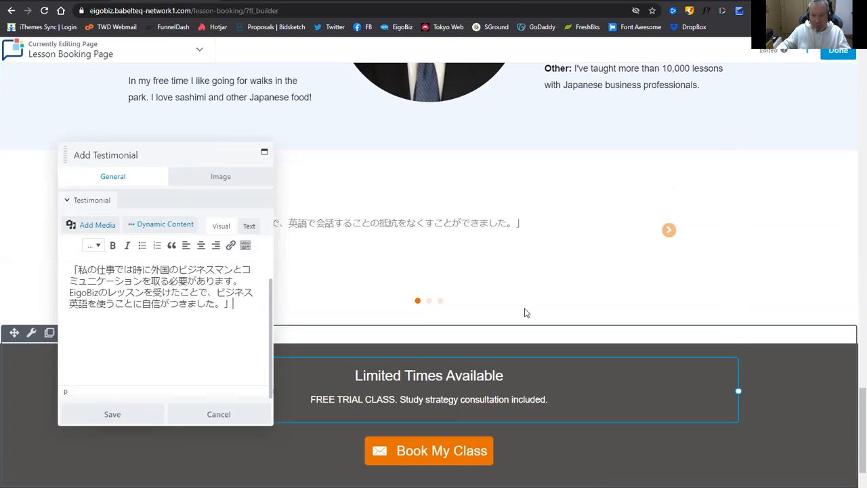
# Copy the third reviewer's name from the aNotepad note.
pyautogui.click(472, 4)
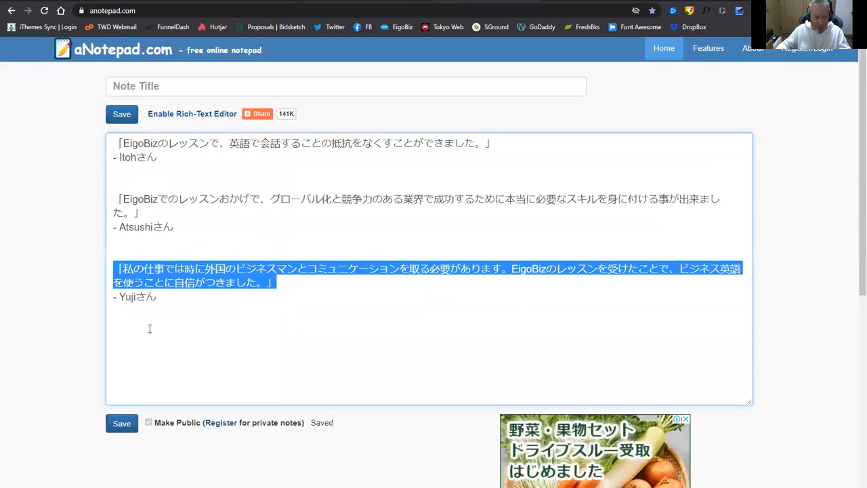
pyautogui.moveTo(120, 297); pyautogui.dragTo(180, 298)
pyautogui.hotkey('ctrl', 'c')
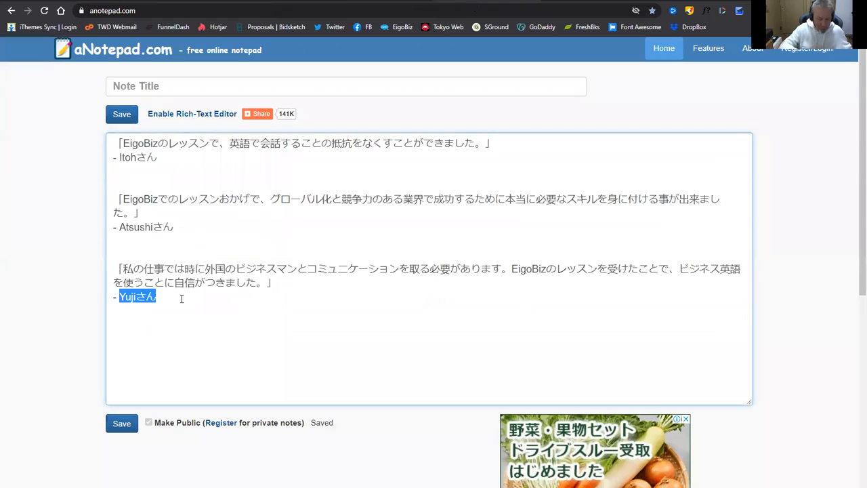
pyautogui.click(170, 2)
pyautogui.scroll(3, 193, 308)
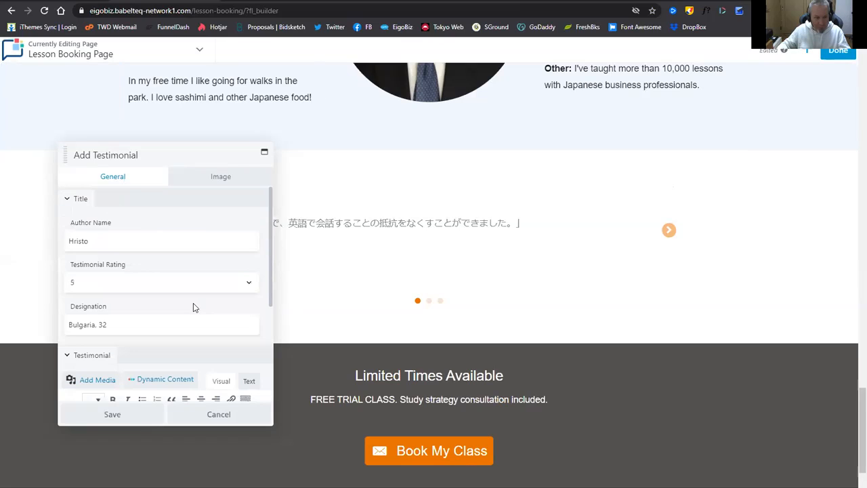
# Set Testimonial 3's author to the third reviewer, clear its designation, use Image Type None, and save.
pyautogui.doubleClick(91, 243)
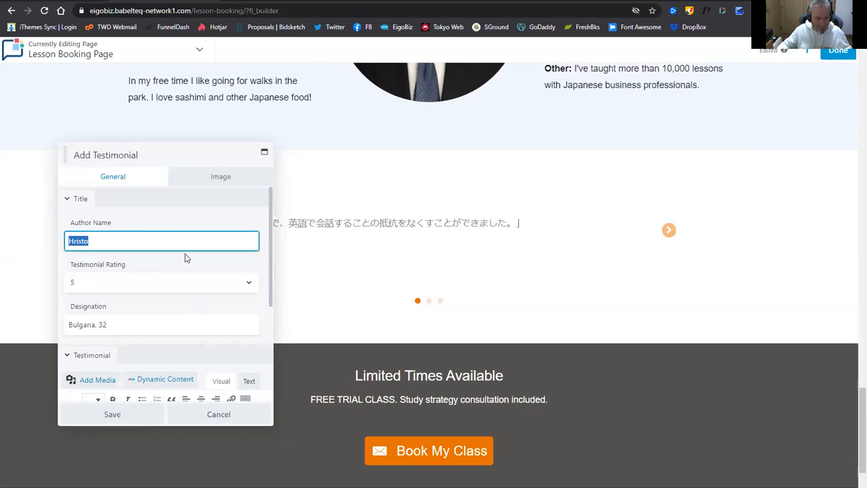
pyautogui.hotkey('ctrl', 'v')
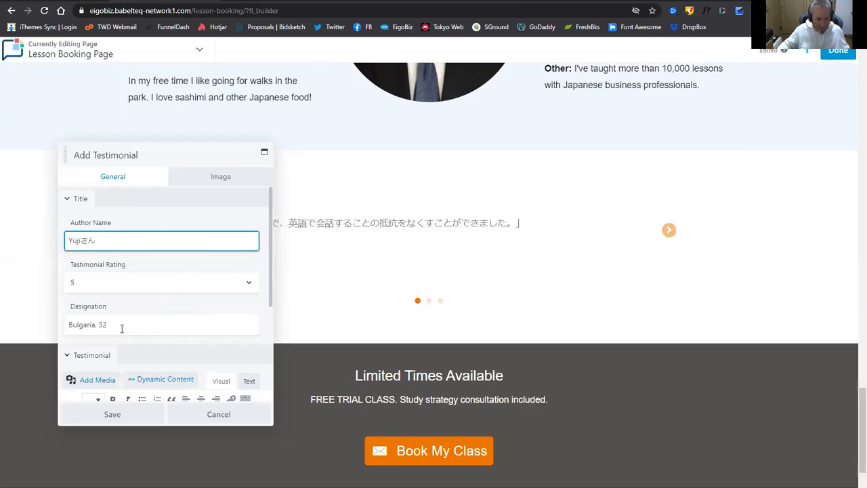
pyautogui.tripleClick(81, 325)
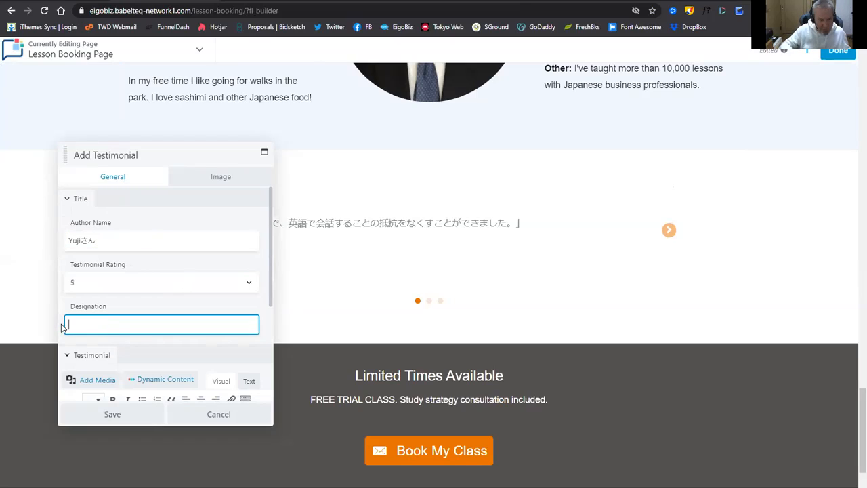
pyautogui.press('BackSpace')
pyautogui.click(213, 178)
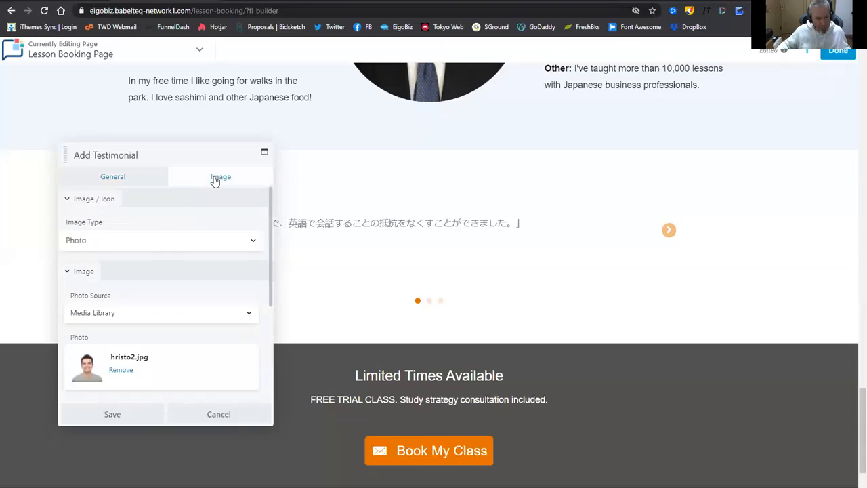
pyautogui.click(159, 239)
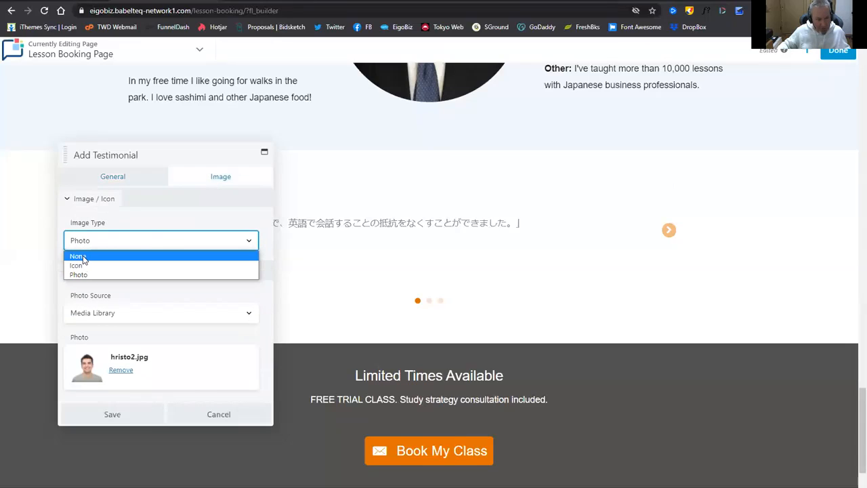
pyautogui.click(139, 253)
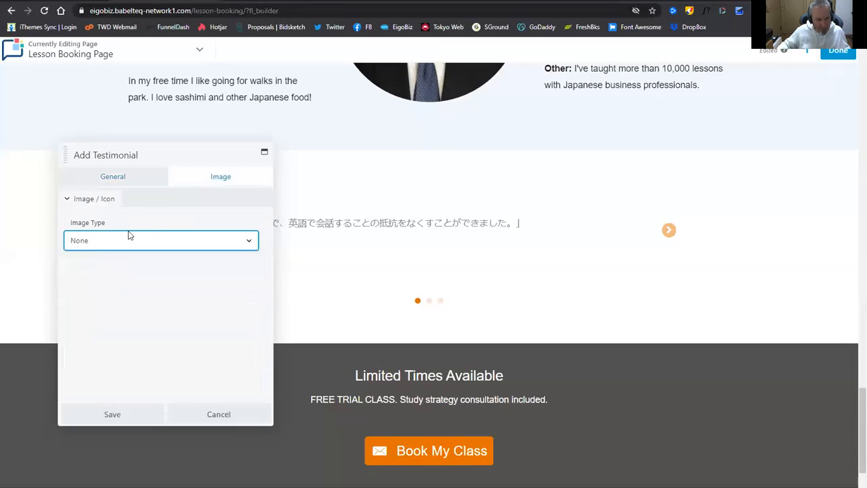
pyautogui.click(114, 413)
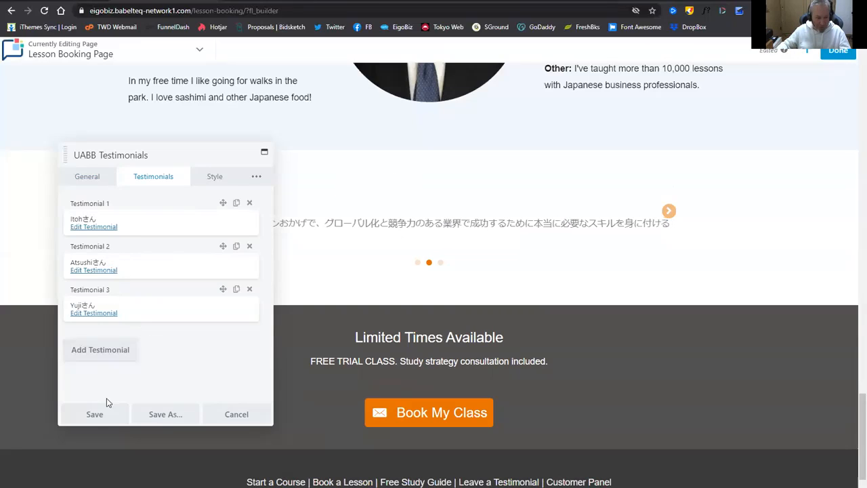
# Save the UABB Testimonials module so the slider shows the Japanese reviews.
pyautogui.click(95, 413)
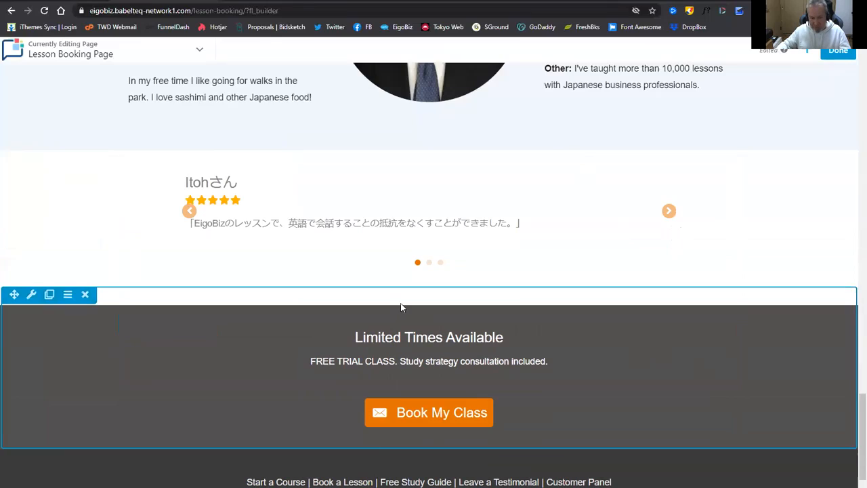
pyautogui.scroll(-1, 402, 306)
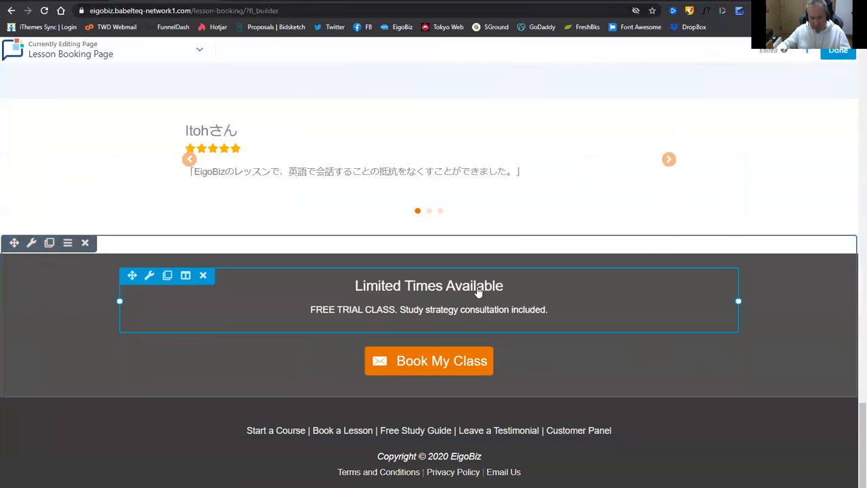
# Change the callout's FREE TRIAL CLASS to $5 TRIAL CLASS and save it.
pyautogui.click(525, 308)
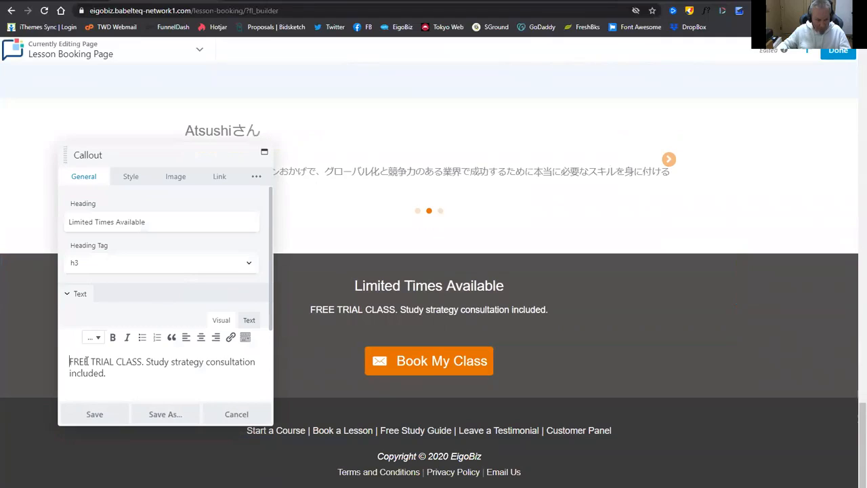
pyautogui.moveTo(86, 361); pyautogui.dragTo(89, 360)
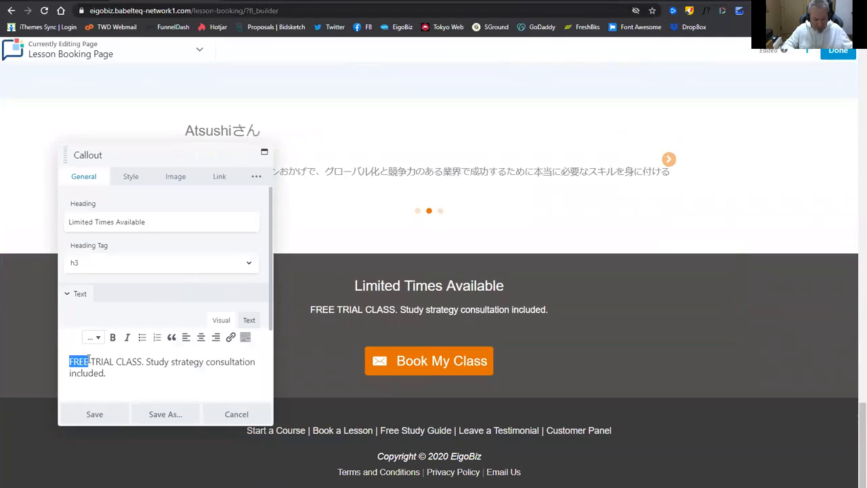
pyautogui.write('$5')
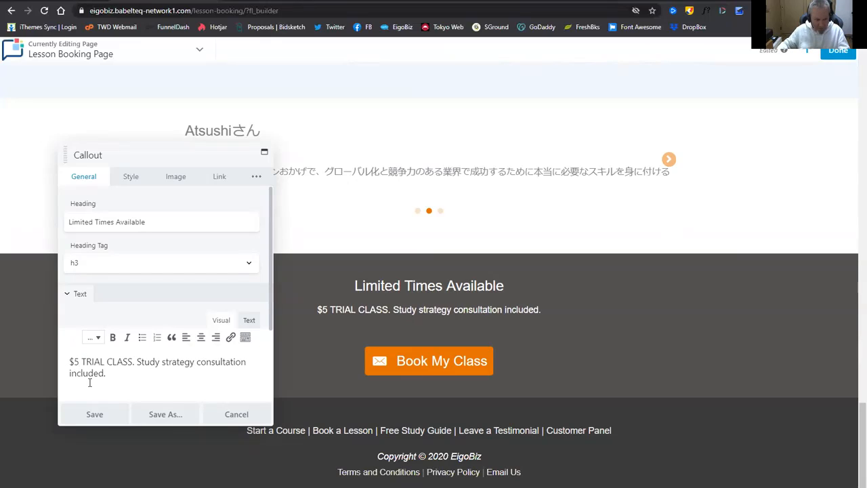
pyautogui.click(97, 414)
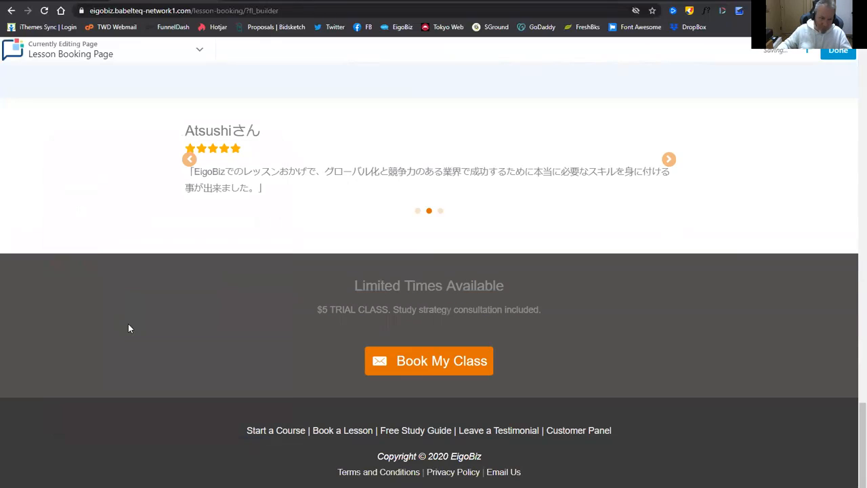
pyautogui.scroll(-1, 692, 346)
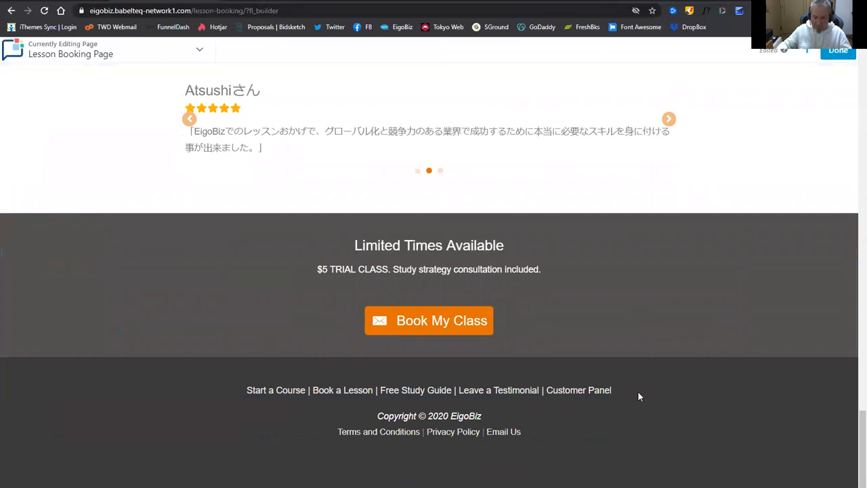
pyautogui.scroll(6, 638, 391)
pyautogui.scroll(10, 609, 388)
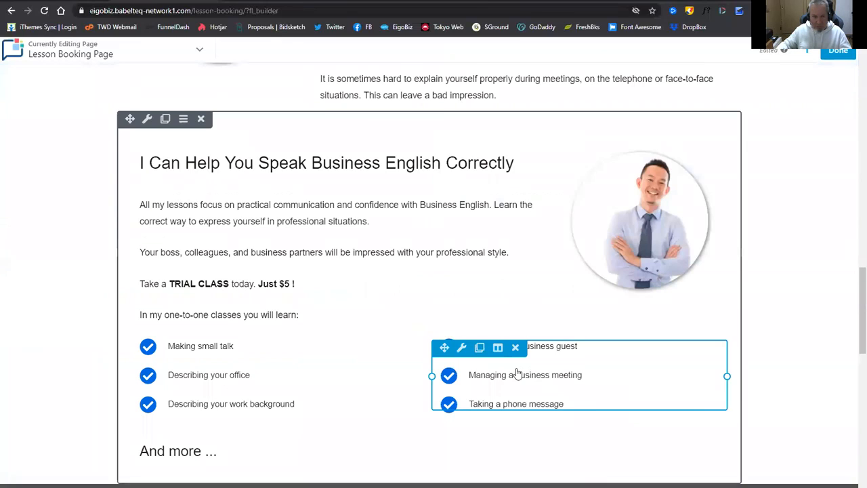
pyautogui.scroll(20, 518, 390)
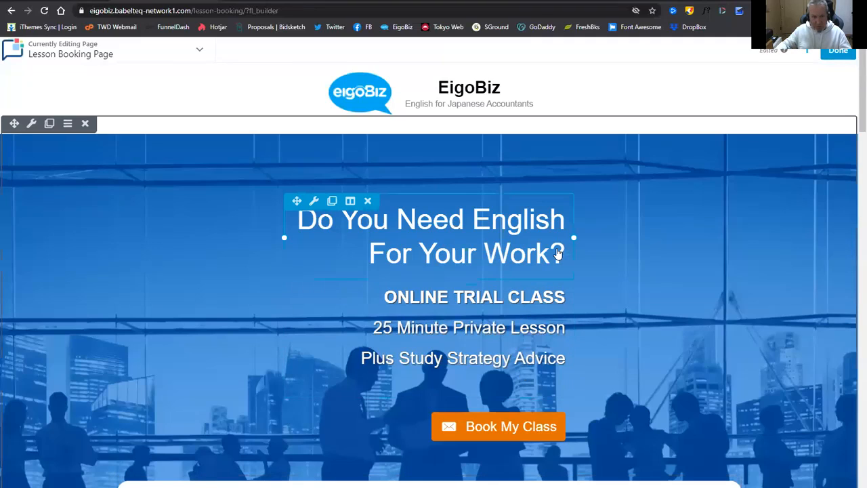
# Publish the Lesson Booking Page changes and switch to the WordPress Dashboard tab.
pyautogui.click(839, 56)
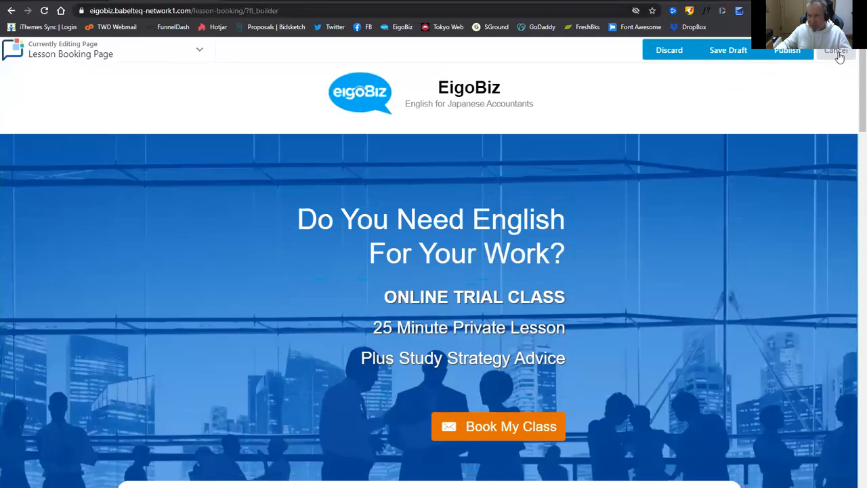
pyautogui.click(785, 55)
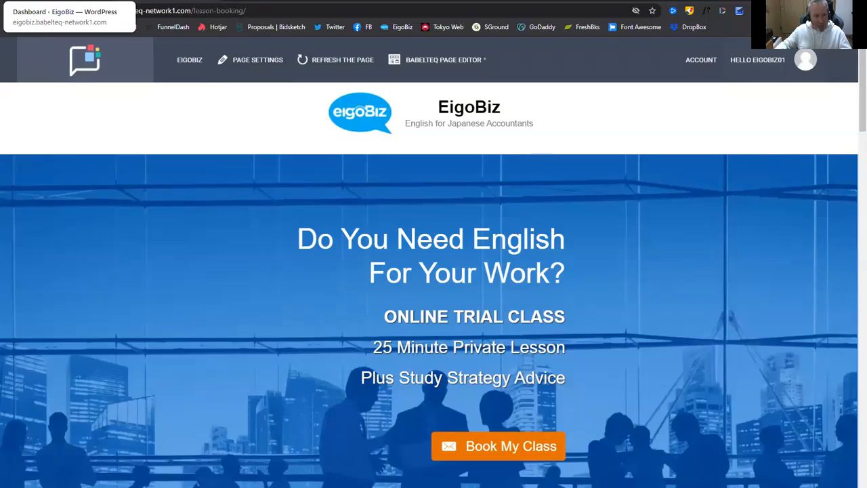
pyautogui.click(65, 2)
pyautogui.click(145, 2)
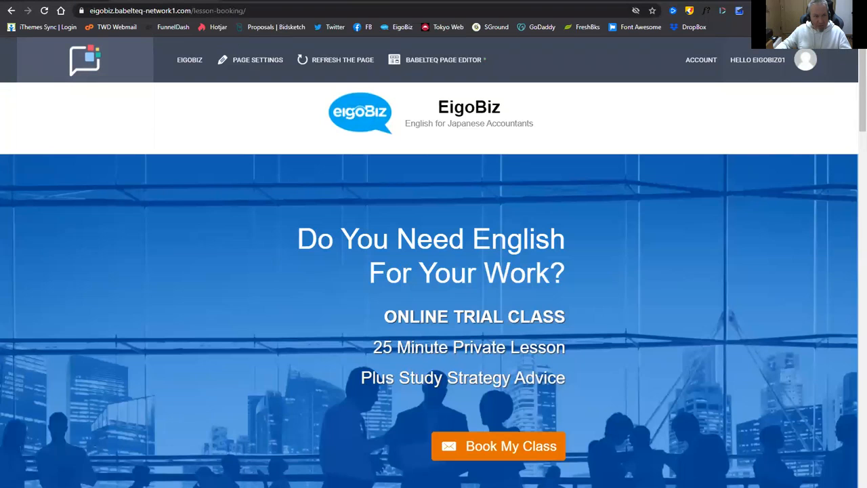
pyautogui.moveTo(185, 61)
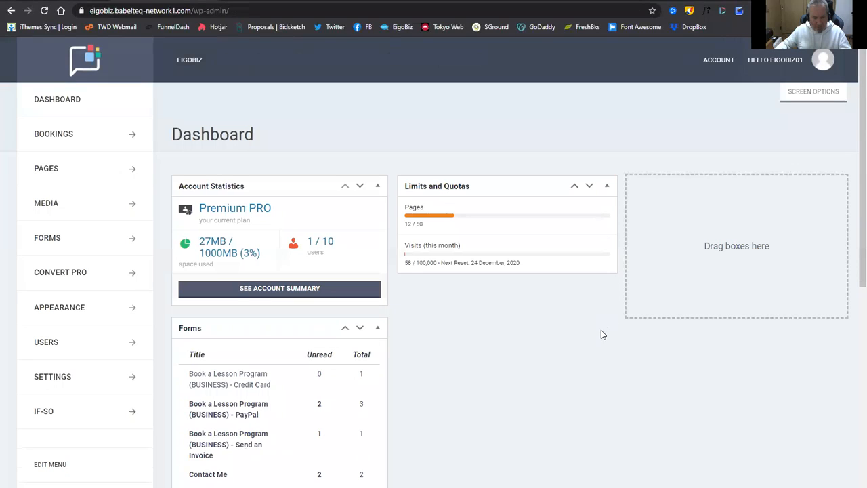
# From EIGOBIZ > My Pages, open Lesson Booking Thank You Page in the BabelTEQ Page Editor.
pyautogui.moveTo(193, 60)
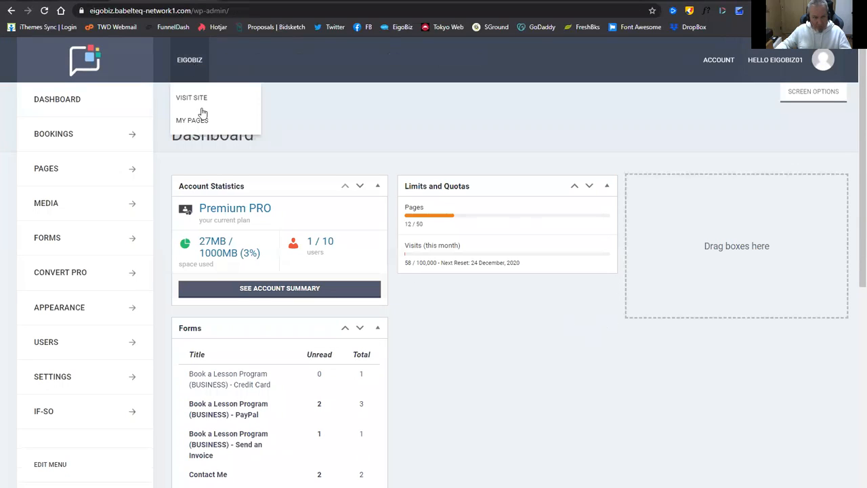
pyautogui.click(204, 124)
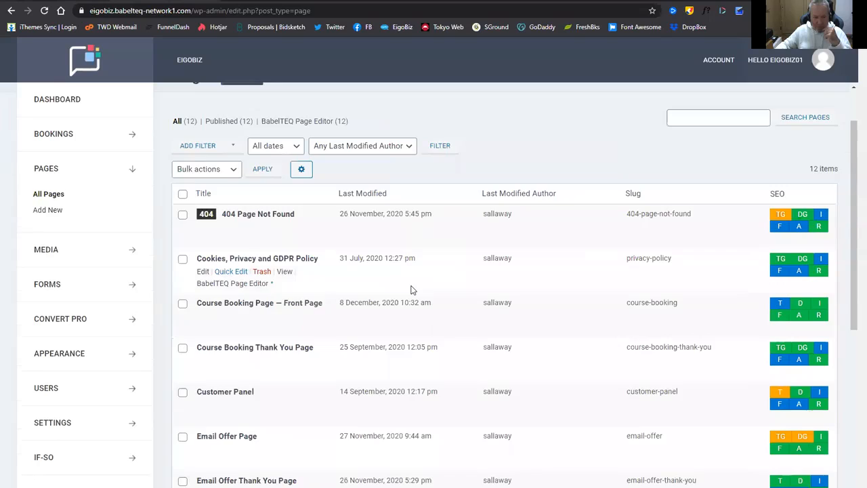
pyautogui.scroll(-5, 388, 277)
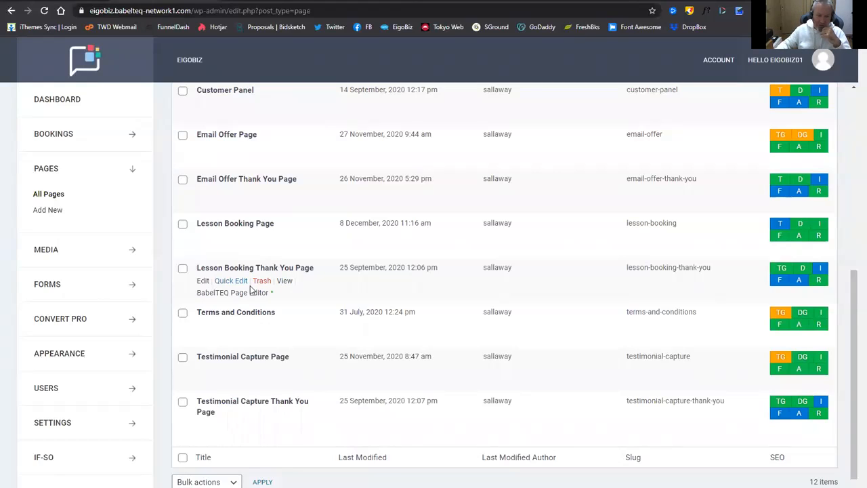
pyautogui.click(252, 292)
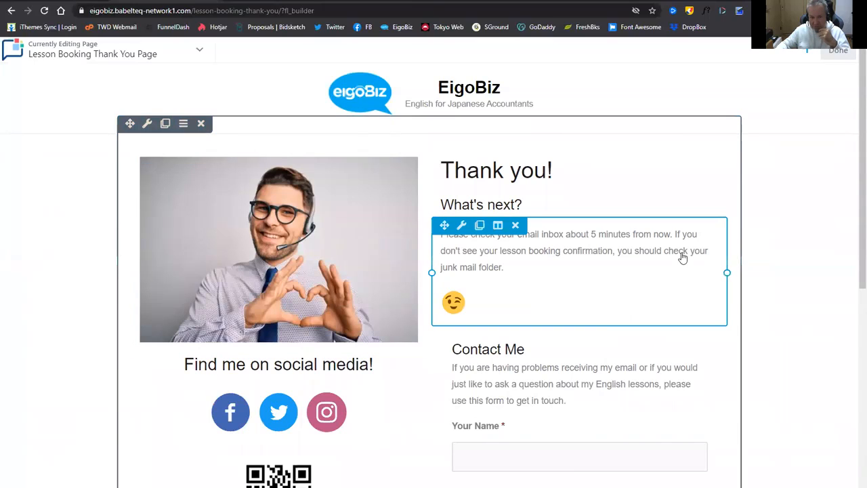
# Remove the QR code module below the social icons and confirm the deletion.
pyautogui.scroll(-1, 619, 227)
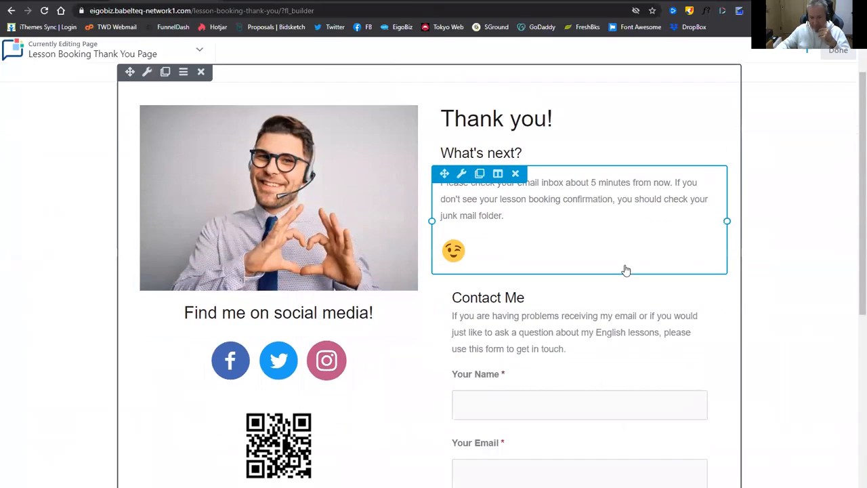
pyautogui.scroll(-2, 610, 315)
pyautogui.scroll(-3, 609, 329)
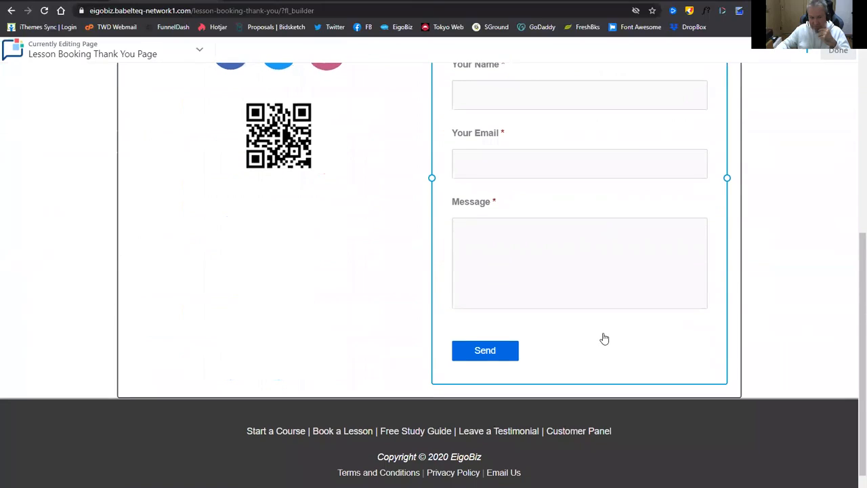
pyautogui.scroll(3, 602, 337)
pyautogui.scroll(2, 576, 311)
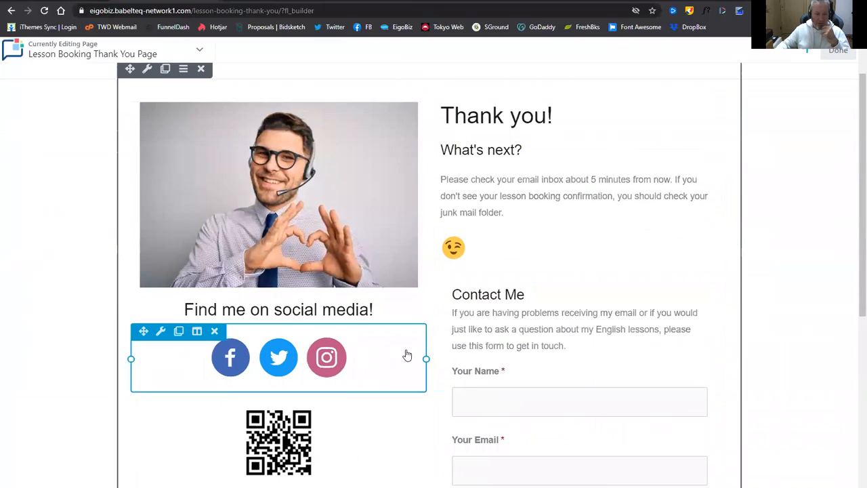
pyautogui.scroll(-2, 338, 304)
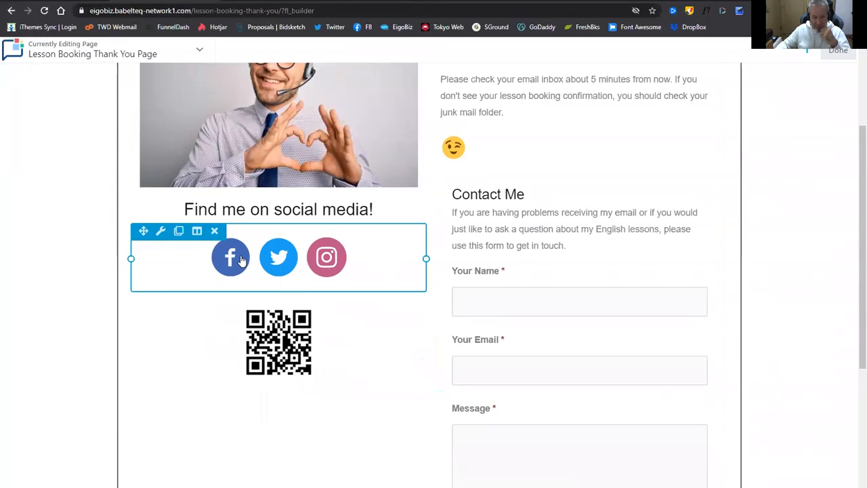
pyautogui.click(242, 261)
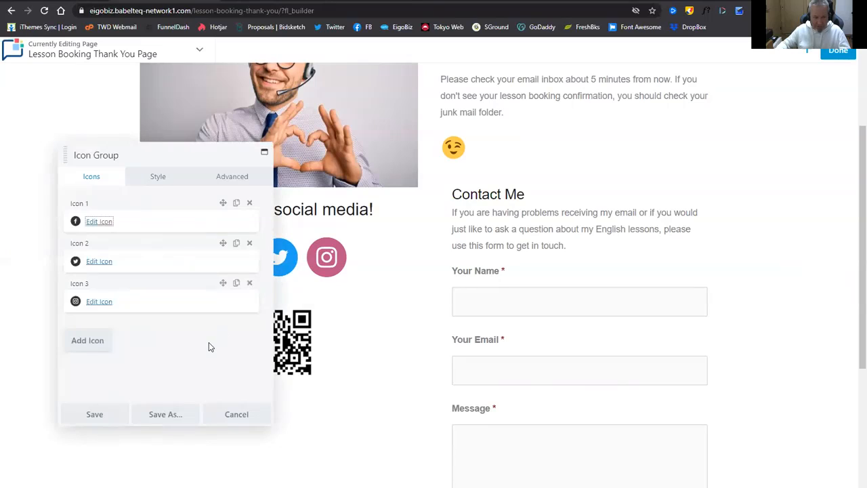
pyautogui.click(241, 415)
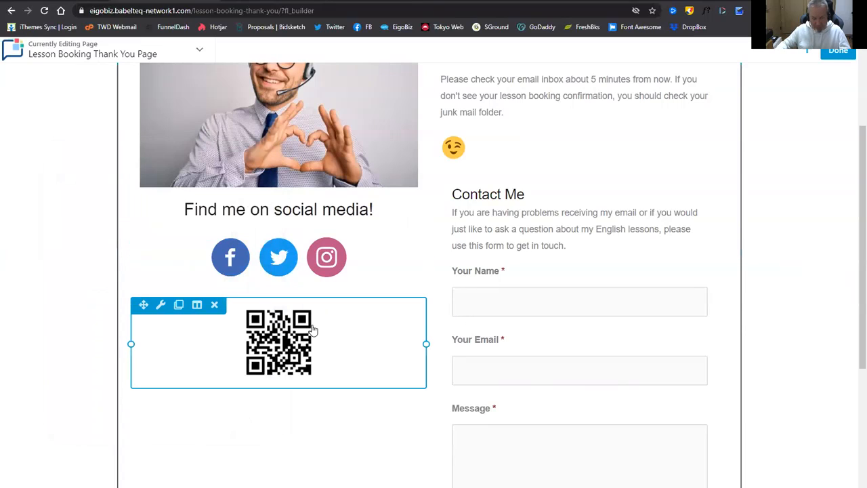
pyautogui.click(216, 306)
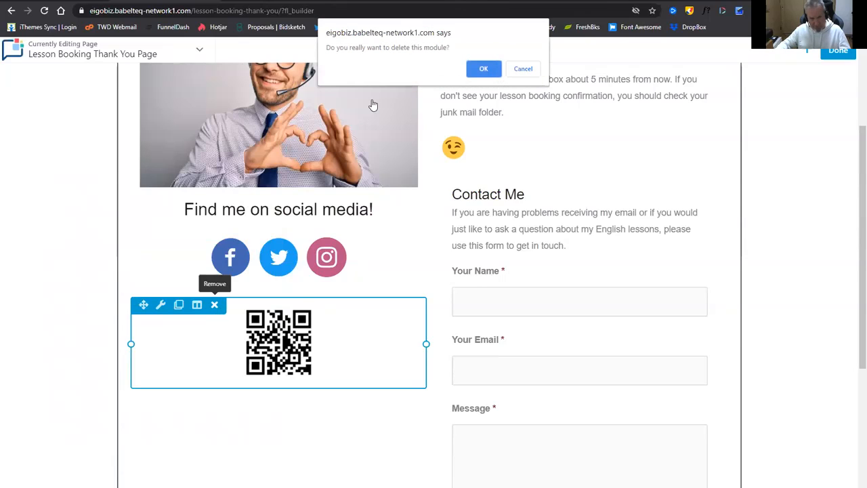
pyautogui.click(482, 69)
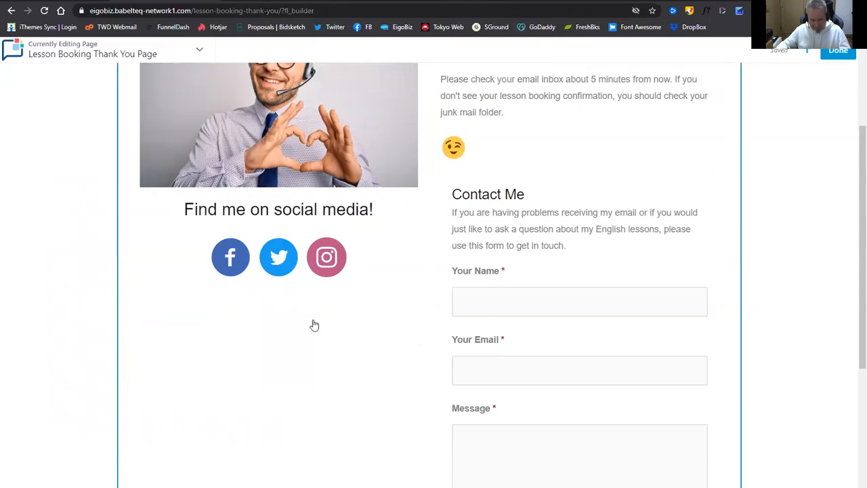
pyautogui.scroll(2, 314, 325)
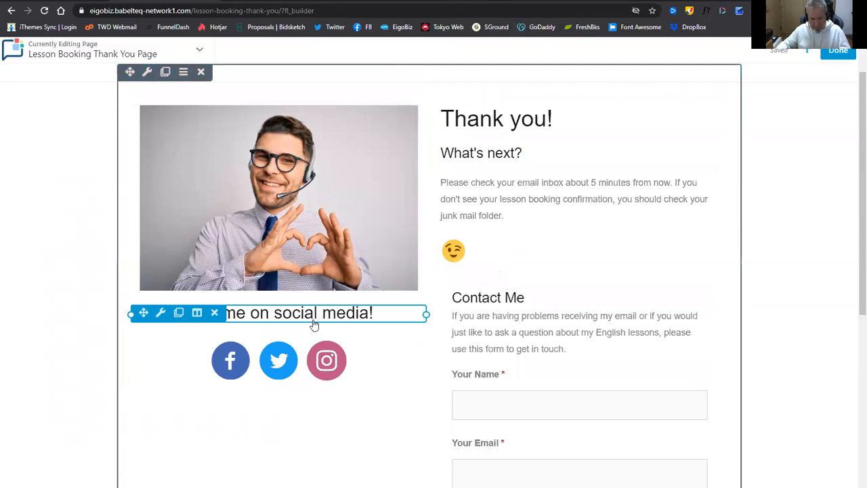
# Replace the headset photo with the eigobiz-profile portrait and save the photo module.
pyautogui.click(305, 211)
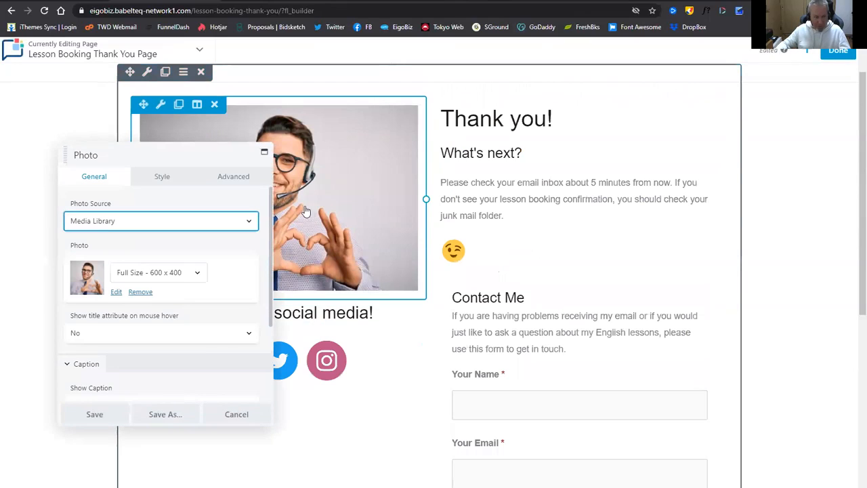
pyautogui.click(140, 291)
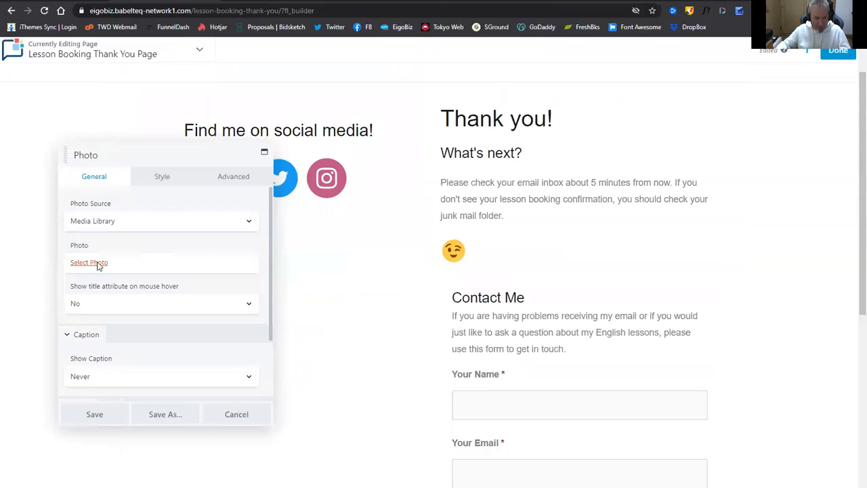
pyautogui.click(89, 263)
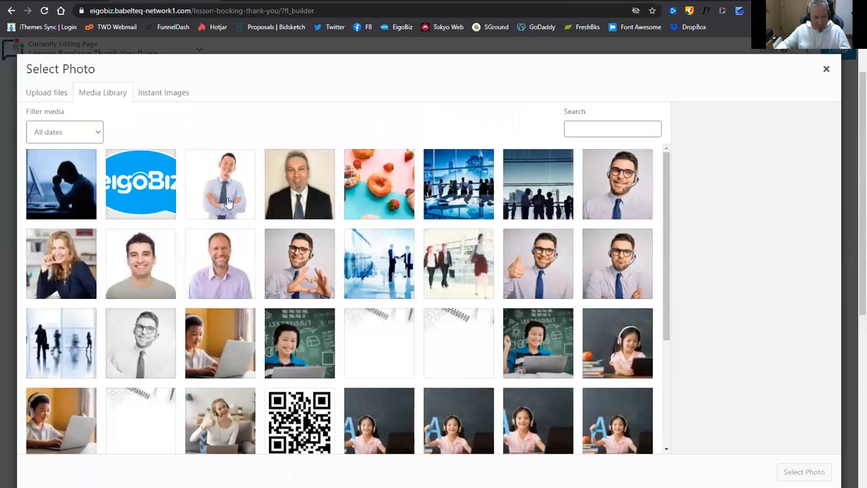
pyautogui.click(281, 196)
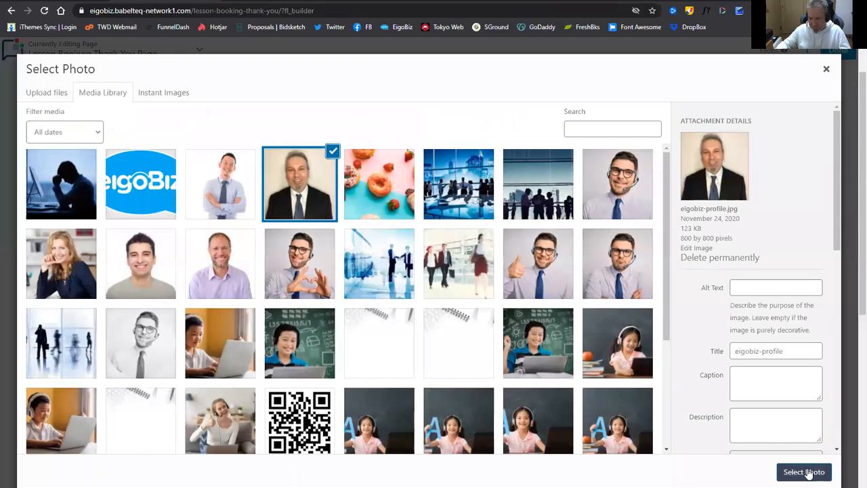
pyautogui.click(794, 471)
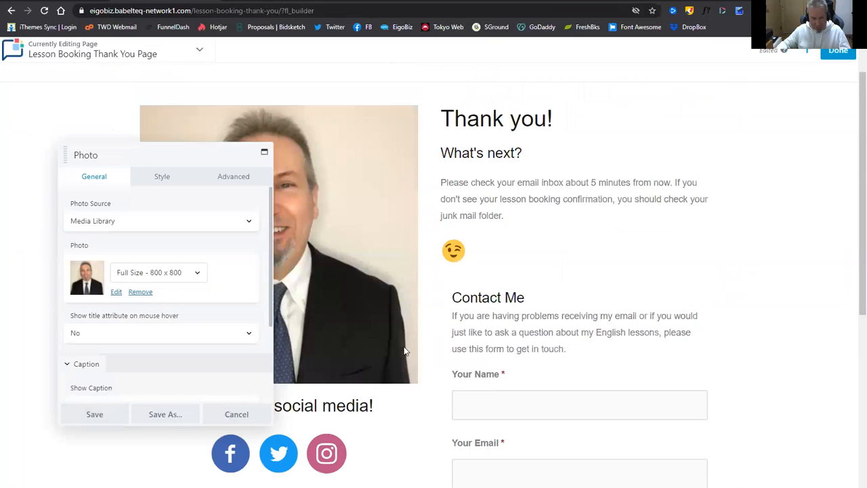
pyautogui.click(96, 415)
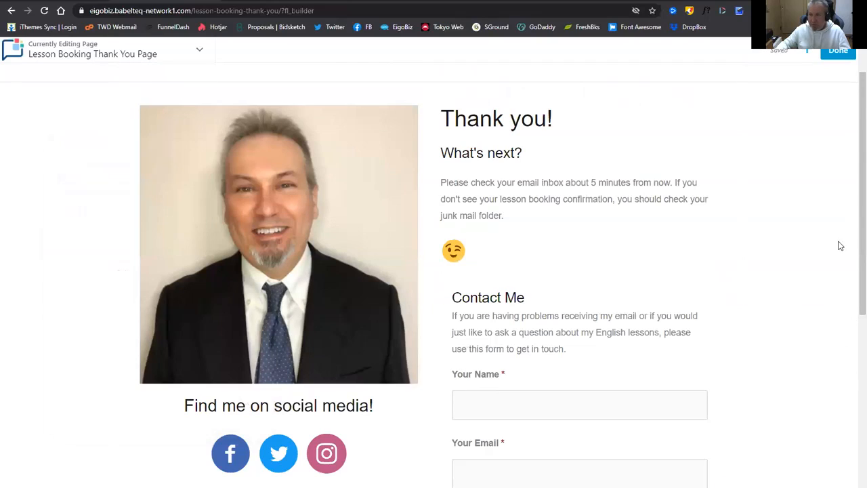
# Publish the thank-you page and go to the Book a Lesson page.
pyautogui.click(838, 52)
pyautogui.click(784, 54)
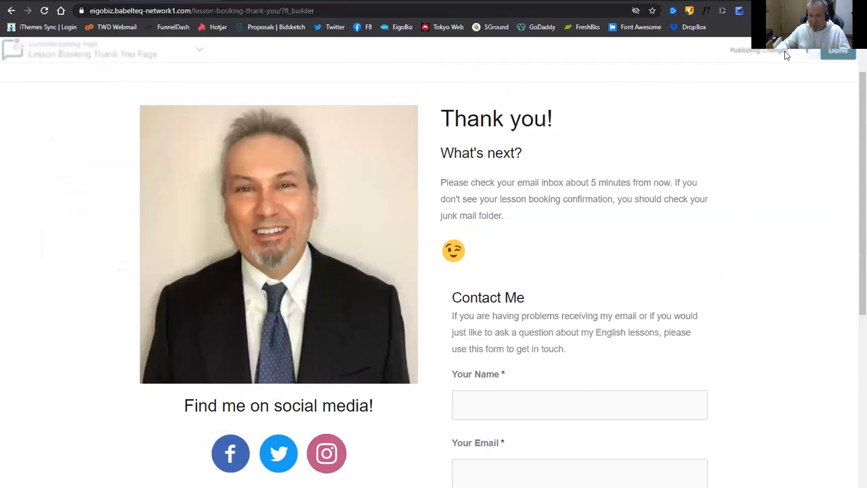
pyautogui.scroll(-10, 561, 350)
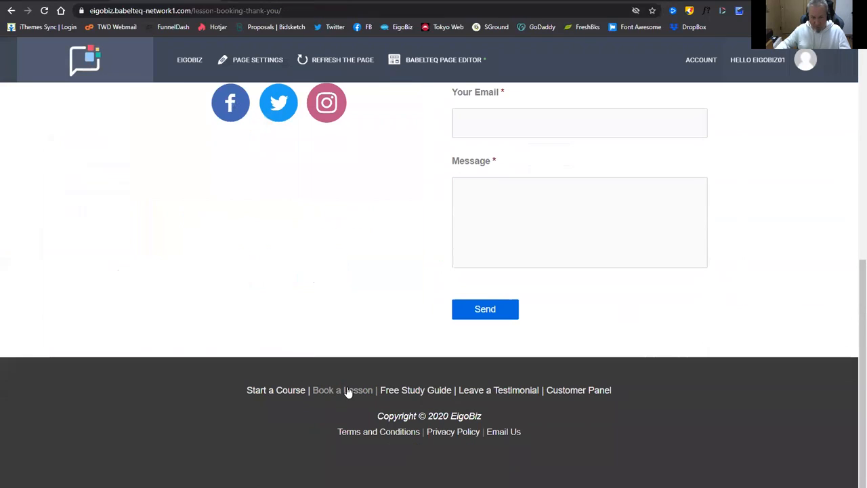
pyautogui.click(348, 390)
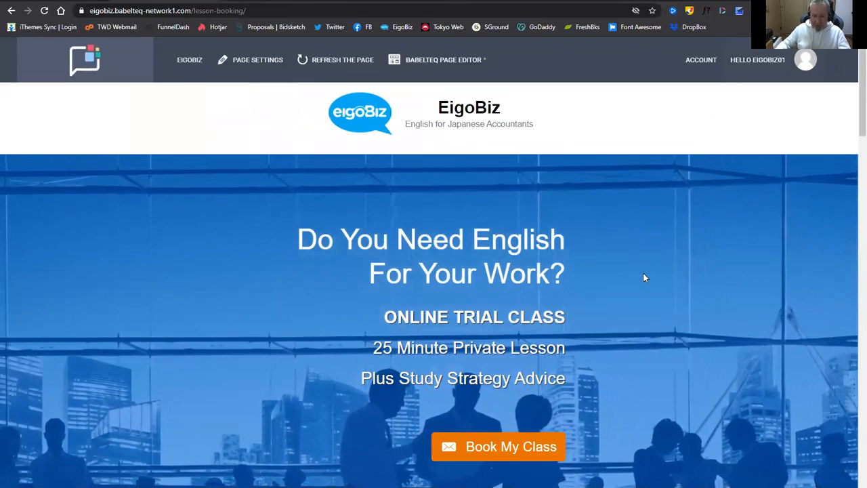
pyautogui.scroll(-3, 643, 273)
pyautogui.scroll(-5, 684, 298)
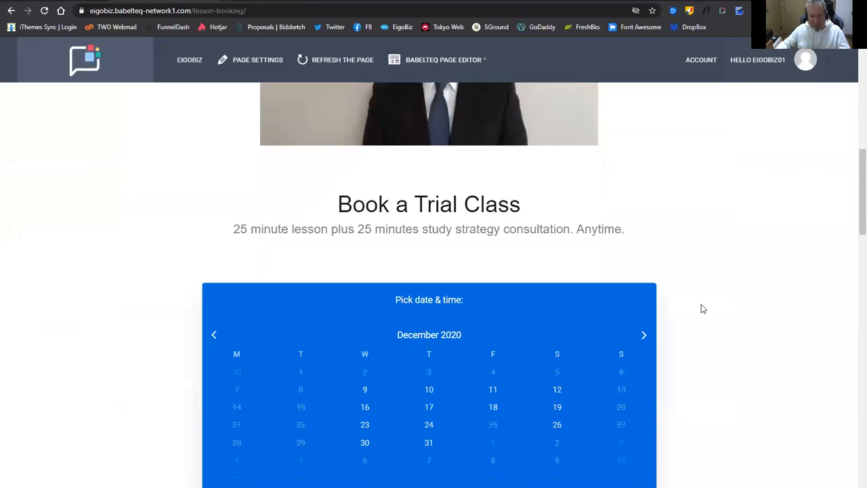
# Look over the lesson booking page down to its December 2020 calendar and back.
pyautogui.scroll(-2, 648, 279)
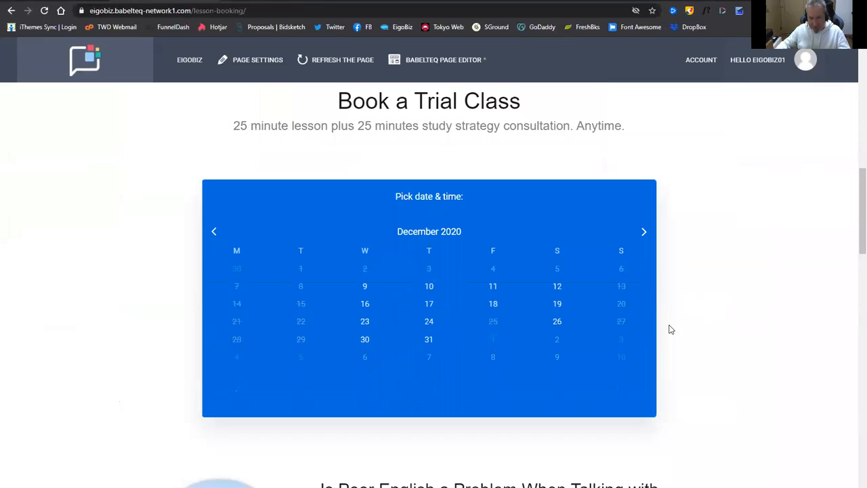
pyautogui.scroll(-1, 551, 305)
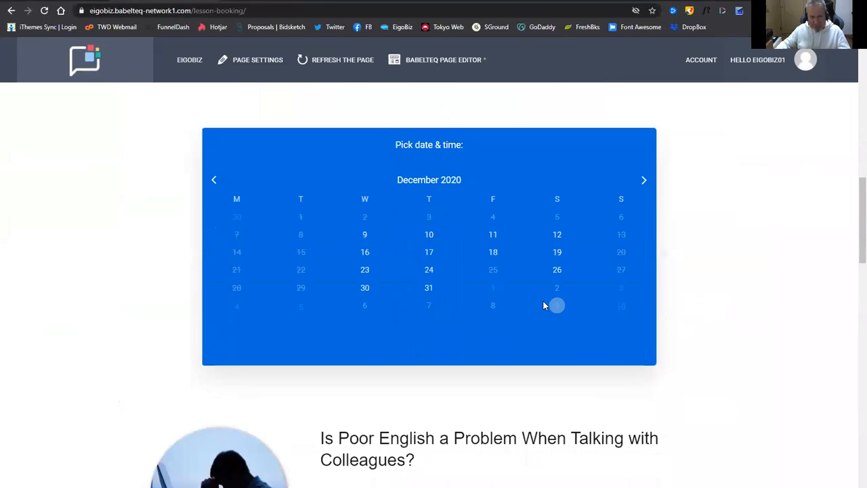
pyautogui.scroll(1, 556, 304)
pyautogui.scroll(-1, 543, 305)
pyautogui.scroll(8, 542, 304)
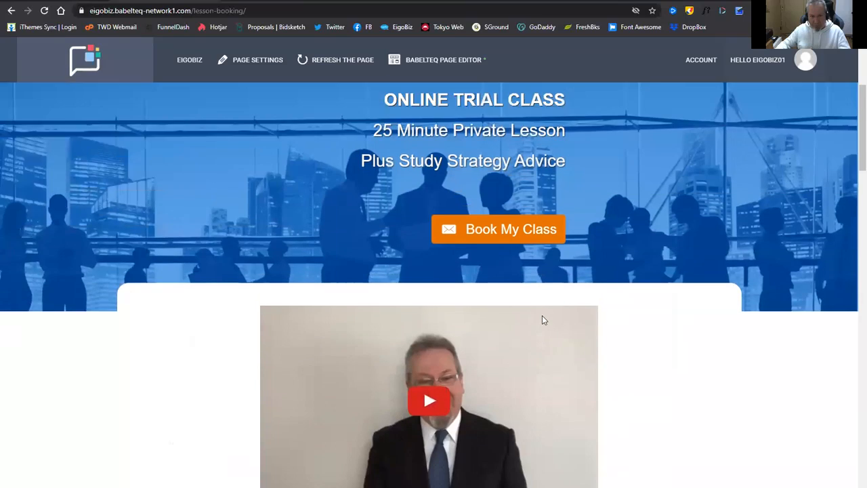
pyautogui.scroll(2, 541, 319)
pyautogui.scroll(-4, 532, 362)
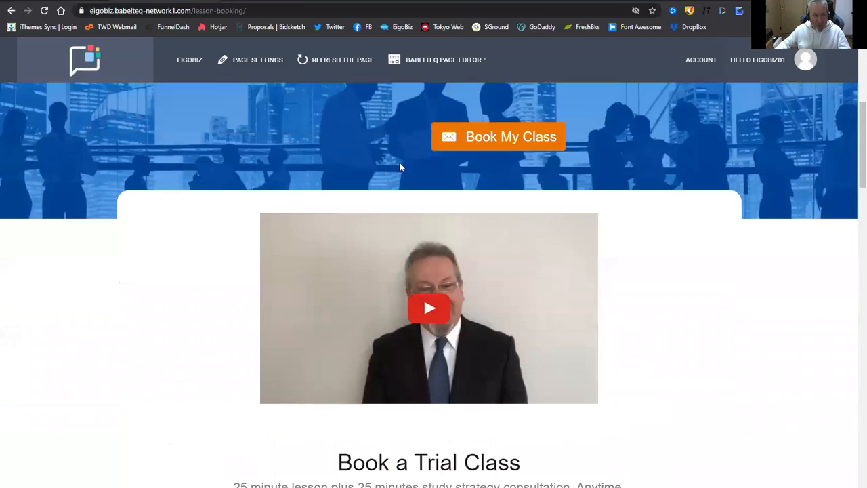
pyautogui.moveTo(188, 63)
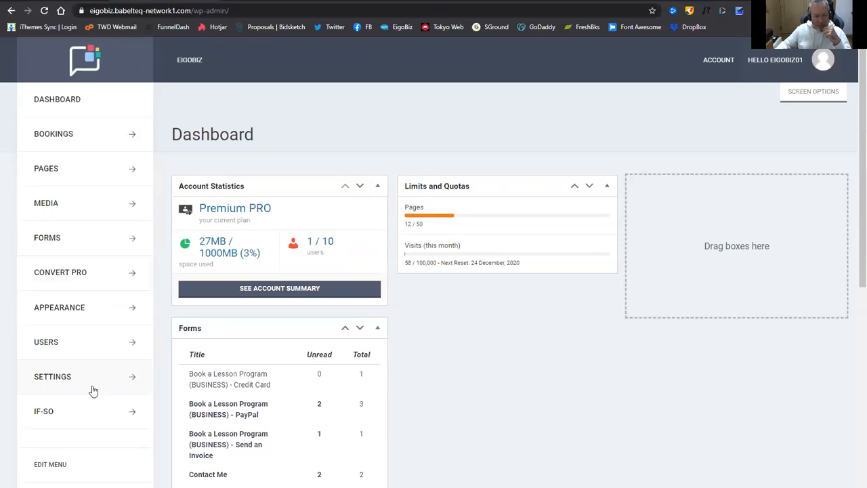
# Open Settings > General to view site title EigoBiz and tagline 'English for Japanese Accountants'.
pyautogui.scroll(-1, 90, 387)
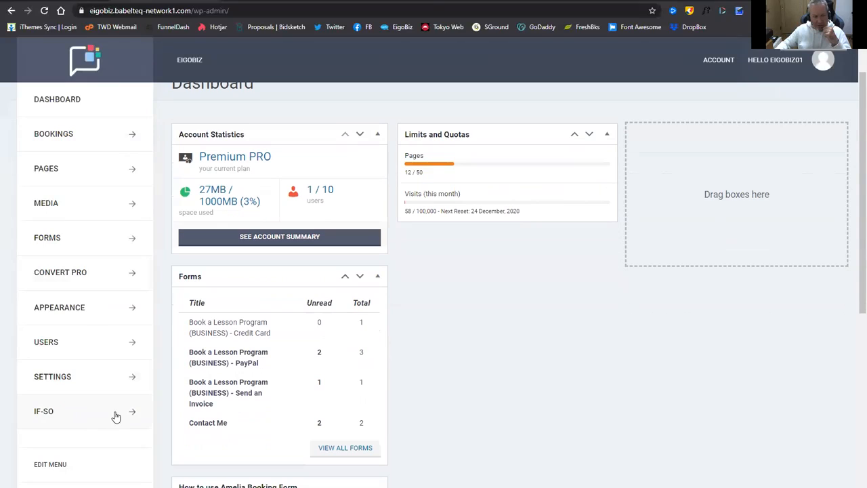
pyautogui.click(128, 378)
pyautogui.scroll(-2, 68, 359)
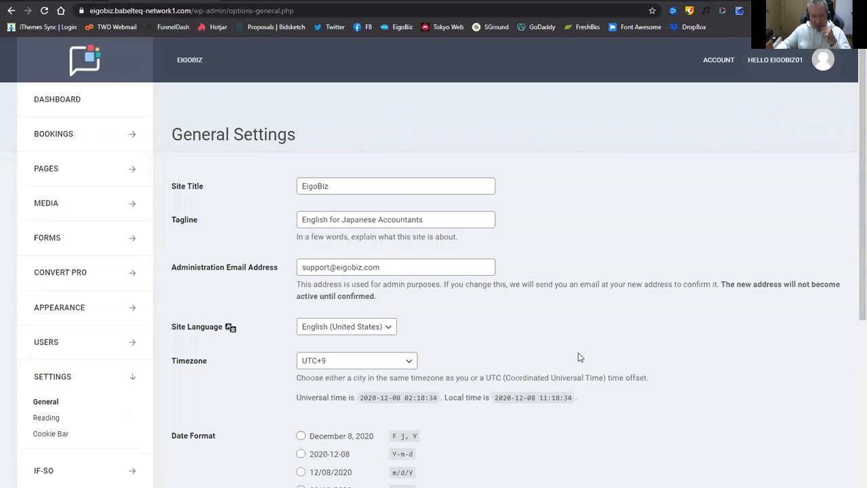
pyautogui.scroll(-1, 358, 316)
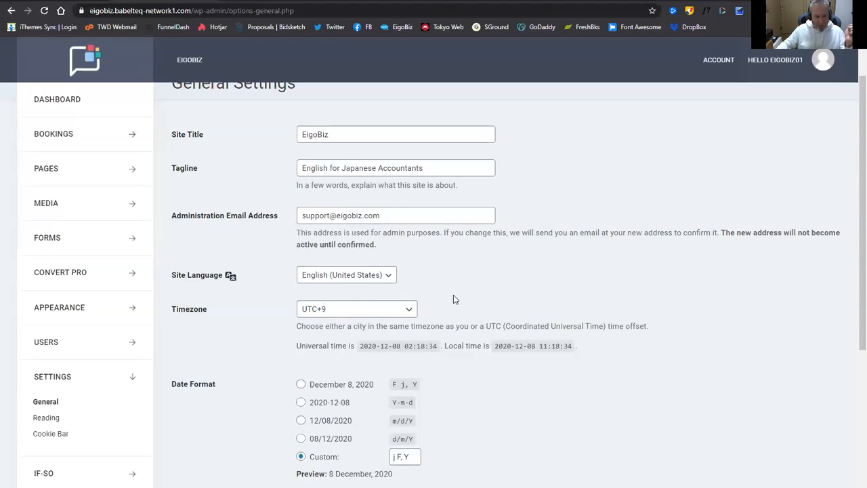
# Open the Amelia booking Dashboard and set its date range to 8–14 December 2020.
pyautogui.click(125, 140)
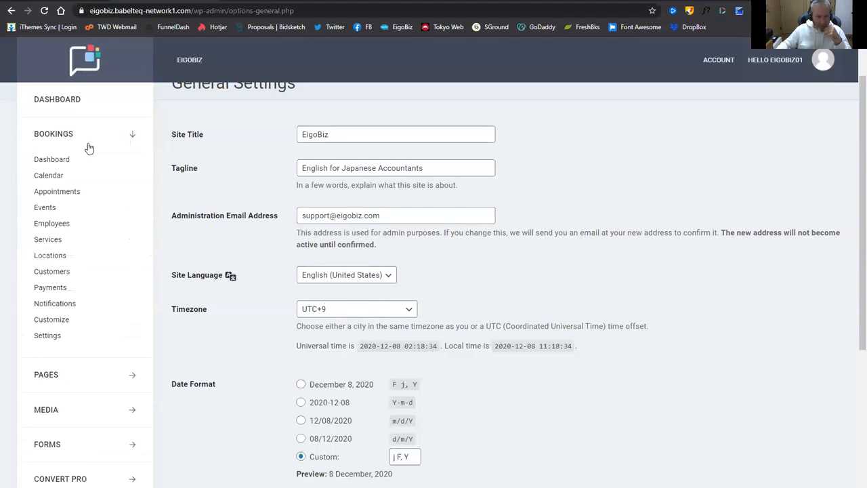
pyautogui.click(58, 161)
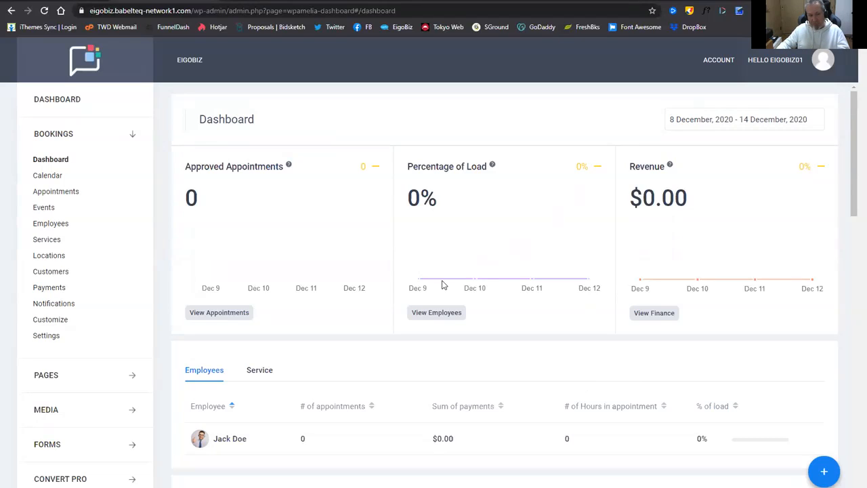
pyautogui.click(707, 119)
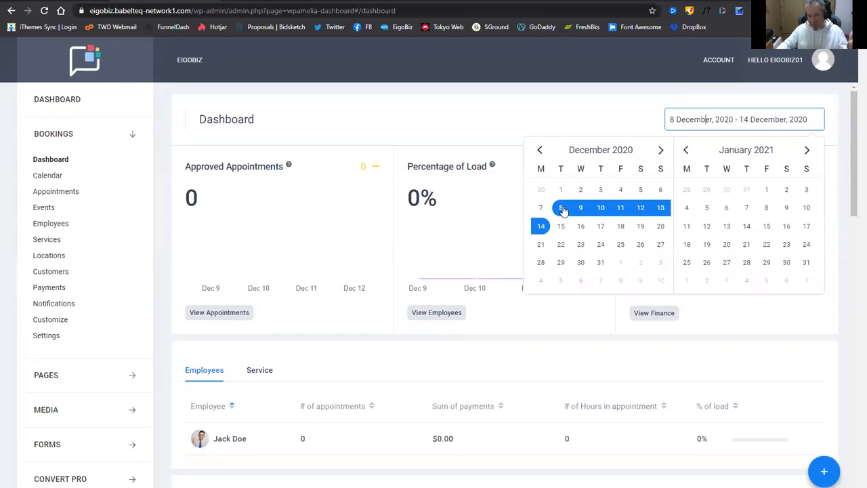
pyautogui.click(807, 150)
pyautogui.click(807, 150)
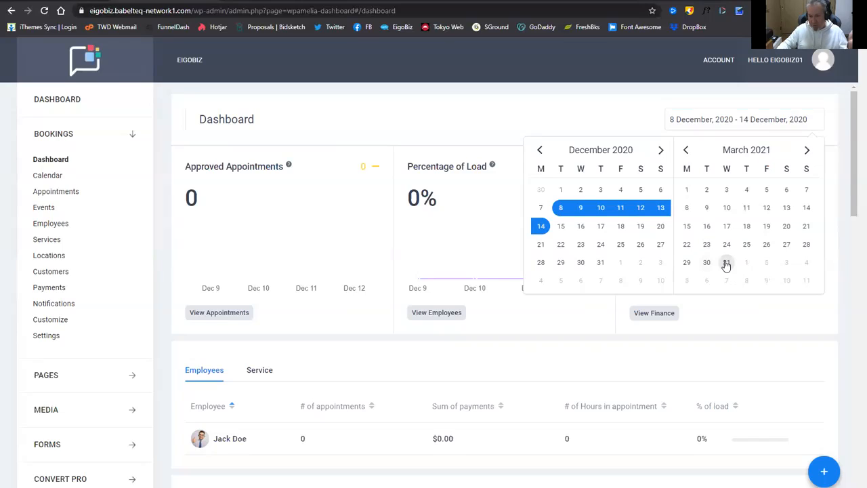
pyautogui.click(539, 229)
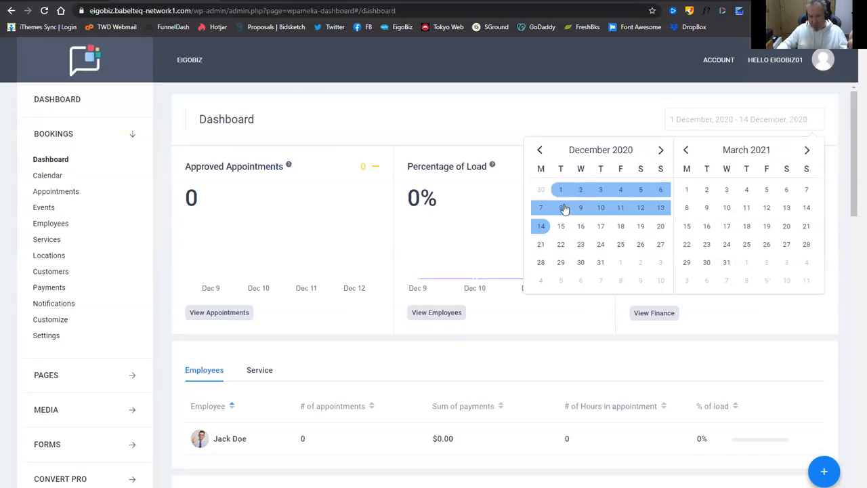
pyautogui.click(561, 210)
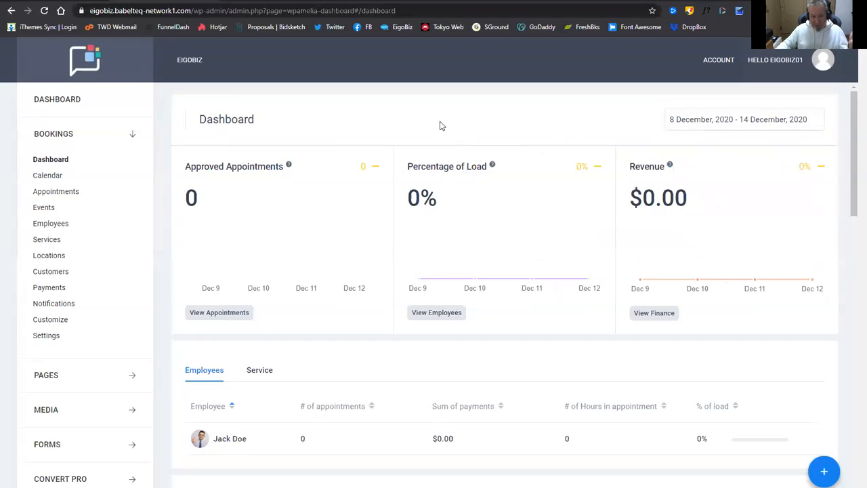
pyautogui.scroll(-2, 439, 142)
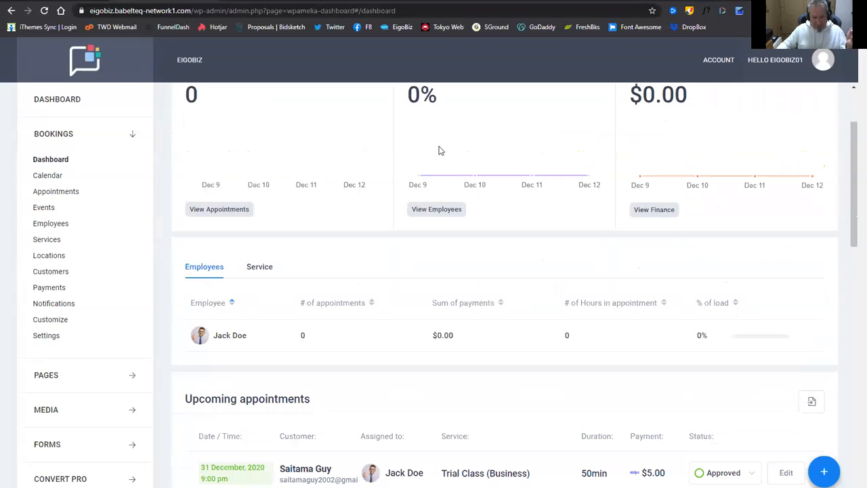
pyautogui.scroll(2, 429, 161)
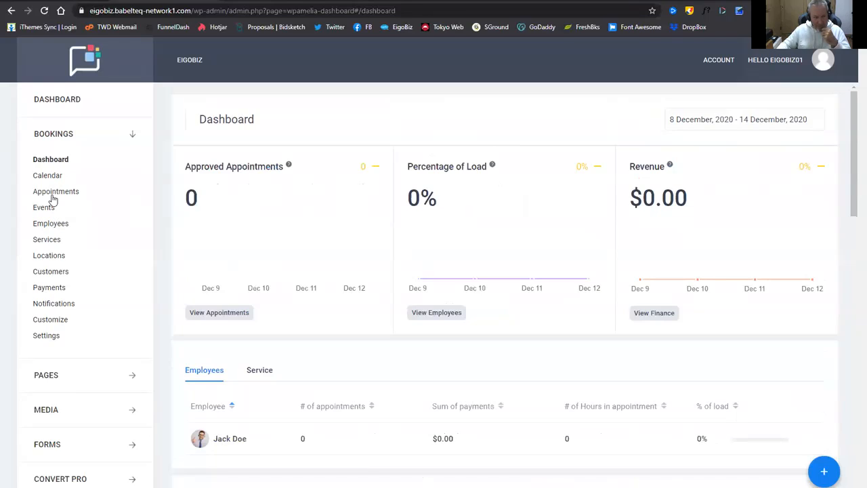
# Show Amelia's Services list with Trial Class, One to One Lesson and 10 Week Course.
pyautogui.click(54, 245)
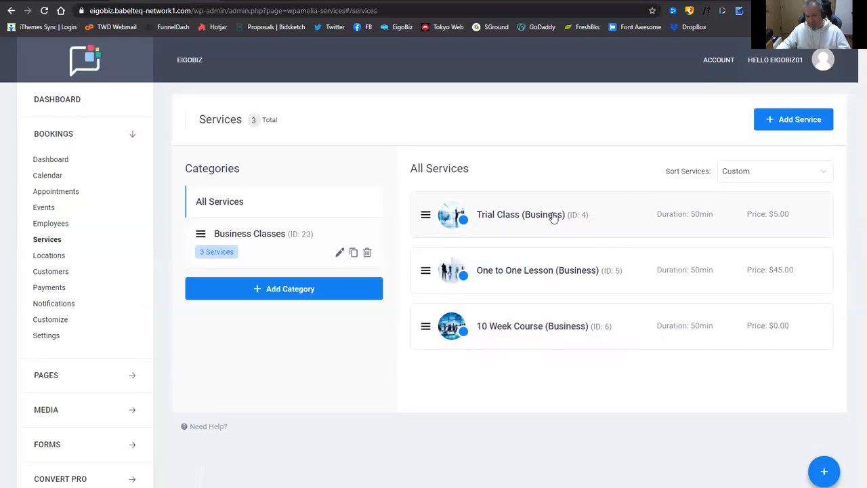
# Open the Trial Class (Business) service and review its 50min duration, $5.00 price and capacity 1.
pyautogui.click(609, 216)
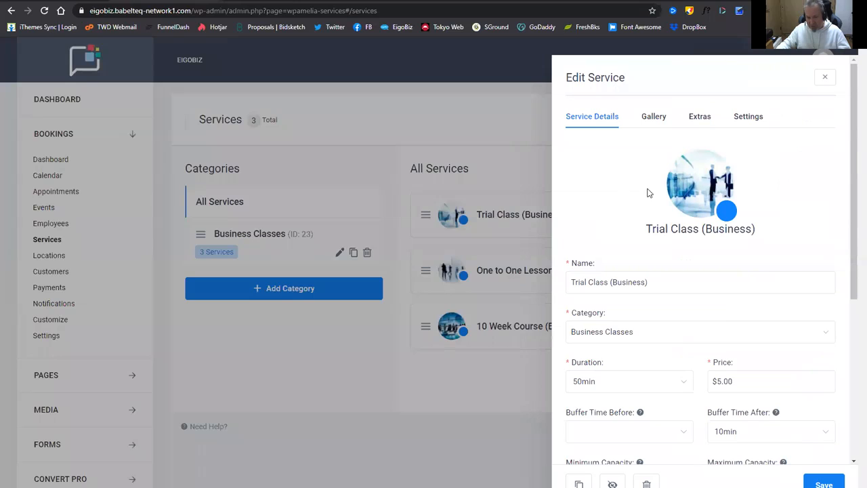
pyautogui.scroll(-2, 806, 230)
pyautogui.scroll(-1, 790, 230)
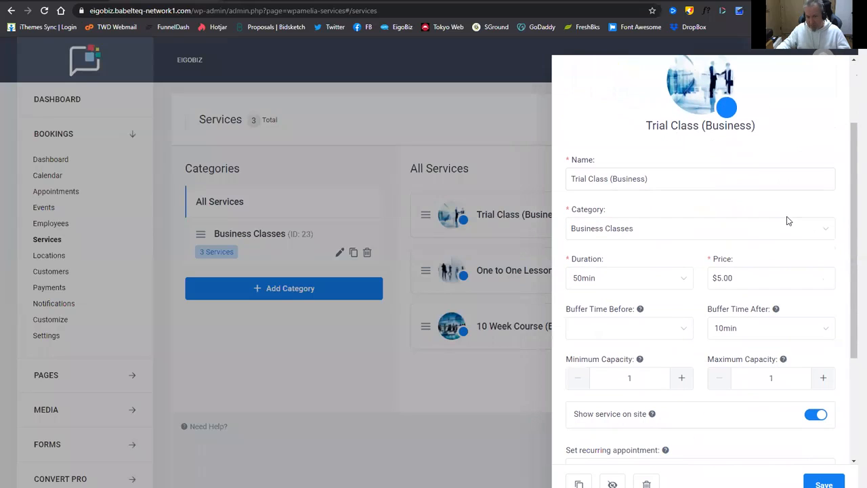
pyautogui.scroll(-1, 788, 220)
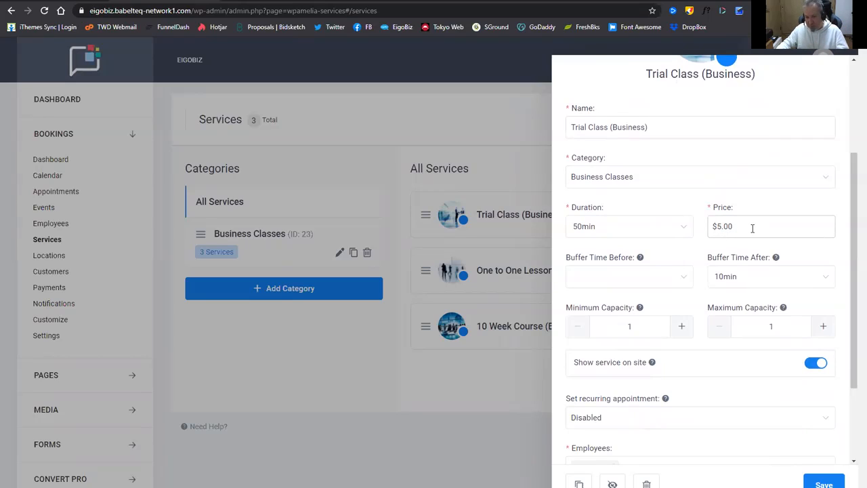
pyautogui.scroll(-3, 714, 264)
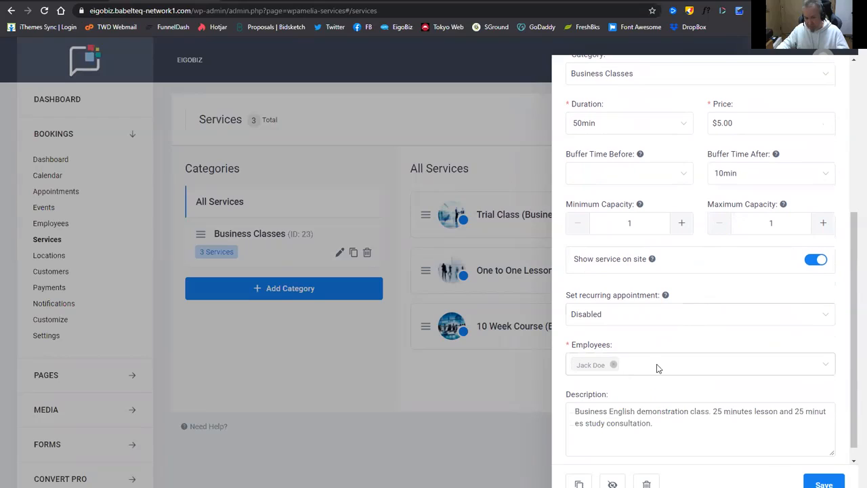
pyautogui.scroll(-1, 681, 405)
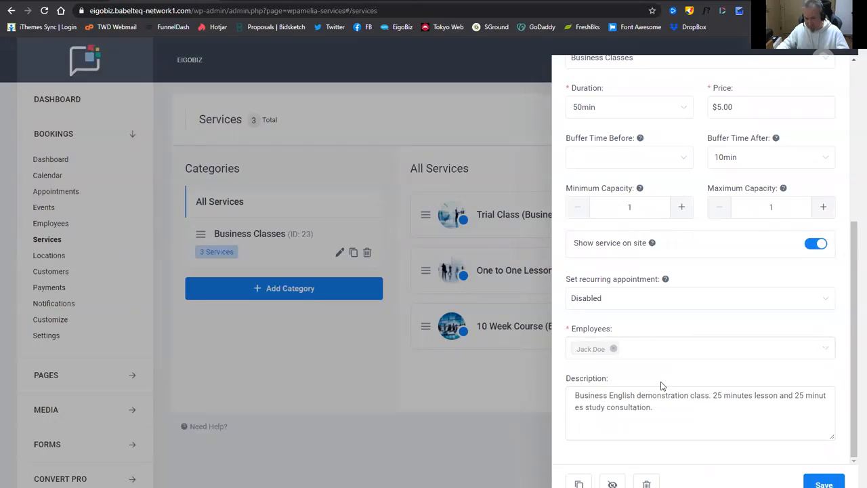
pyautogui.scroll(5, 661, 384)
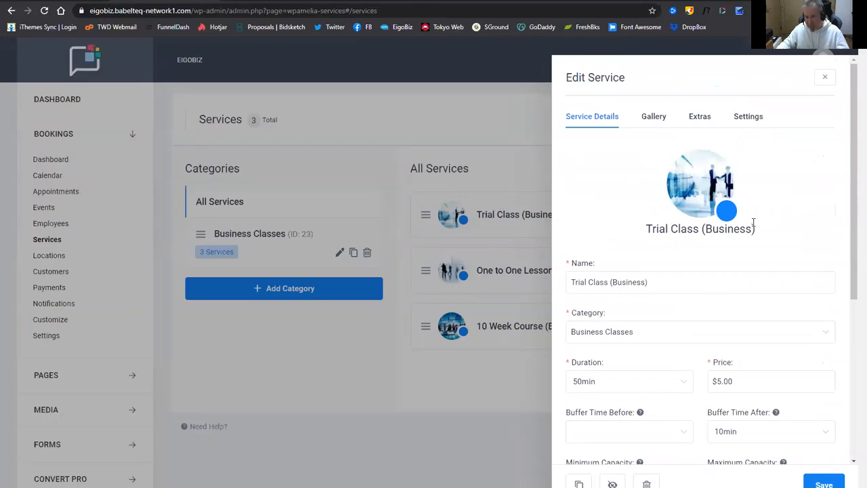
# Expand the Trial Class's General and Payments settings to review its redirect and payment options.
pyautogui.click(748, 118)
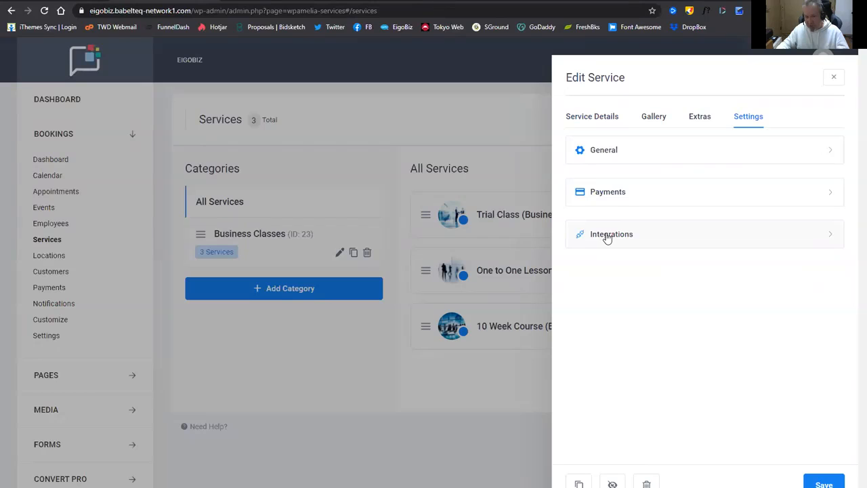
pyautogui.click(833, 154)
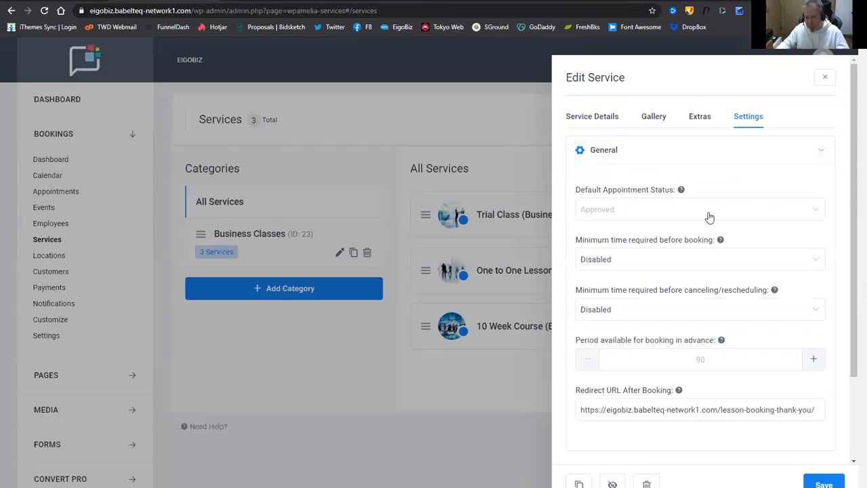
pyautogui.scroll(-1, 709, 217)
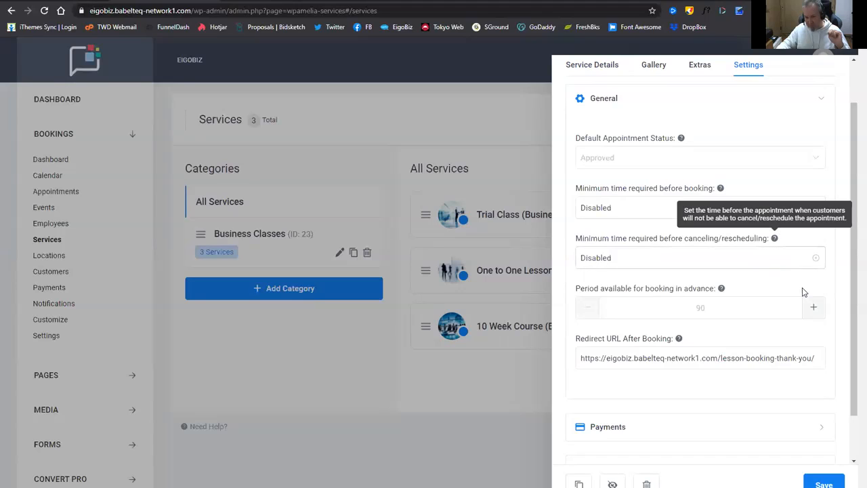
pyautogui.scroll(-1, 753, 289)
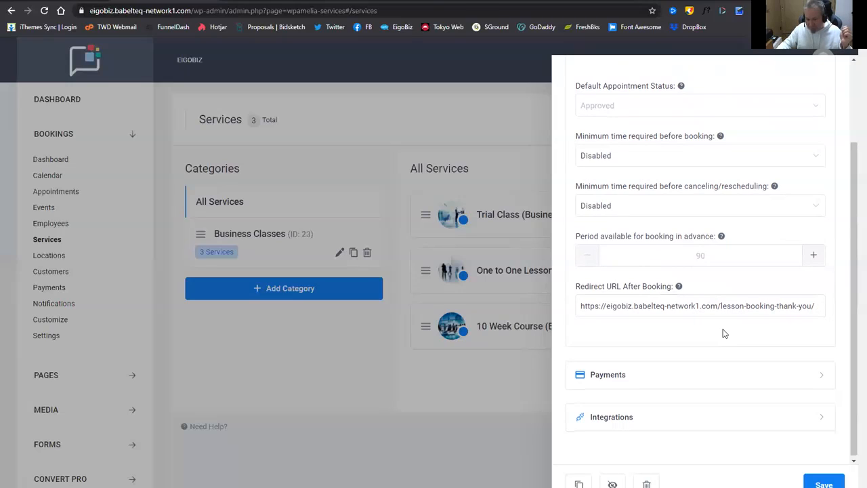
pyautogui.scroll(2, 721, 336)
pyautogui.moveTo(720, 342)
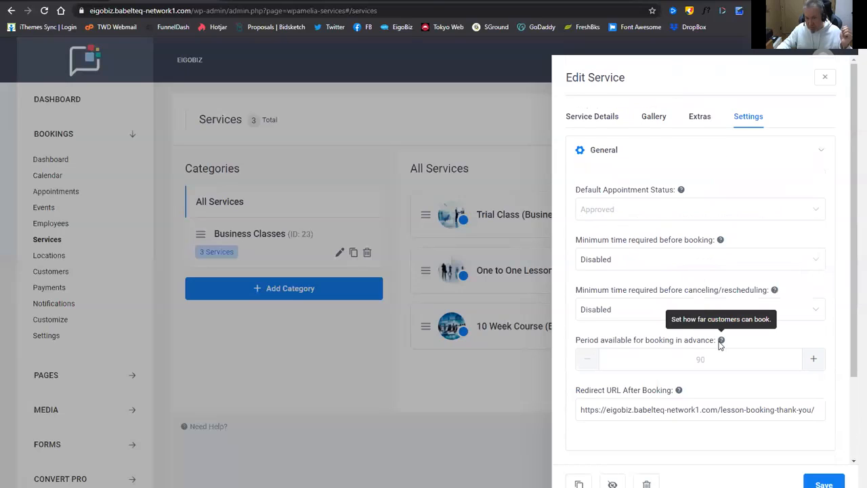
pyautogui.scroll(-2, 720, 342)
pyautogui.click(822, 375)
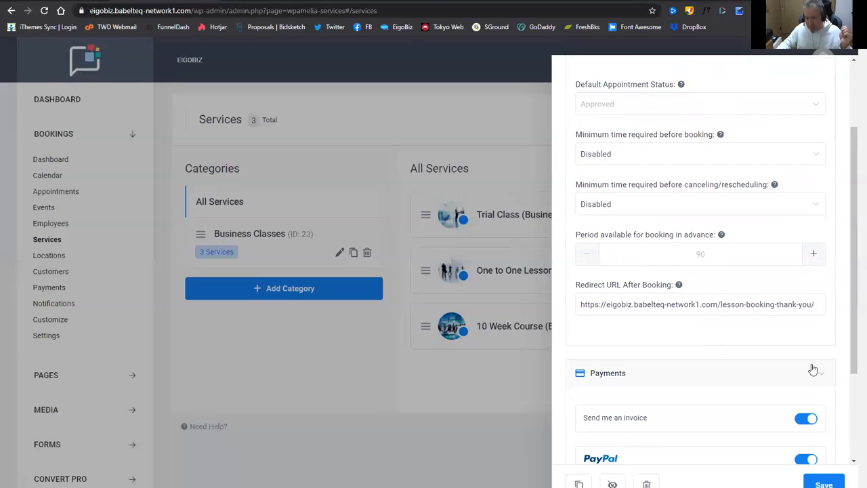
# Review the invoice, PayPal and Stripe payment toggles, then collapse the Payments section.
pyautogui.scroll(-2, 661, 232)
pyautogui.scroll(-1, 661, 233)
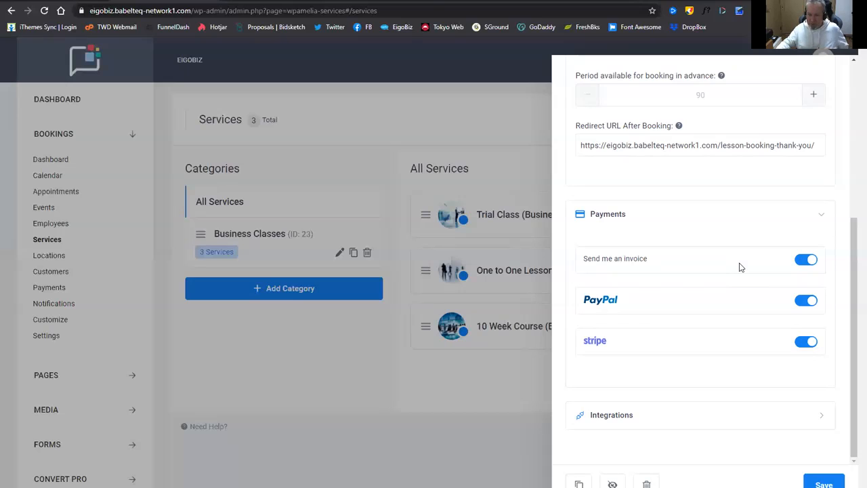
pyautogui.scroll(1, 679, 298)
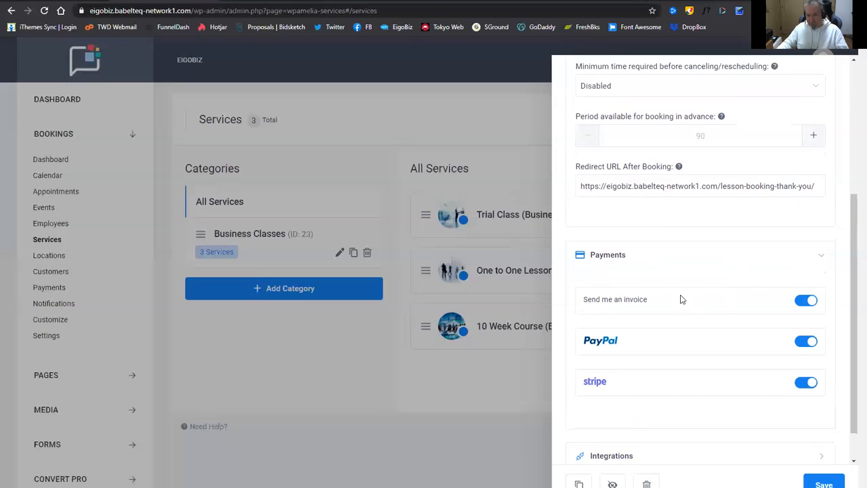
pyautogui.scroll(-1, 687, 304)
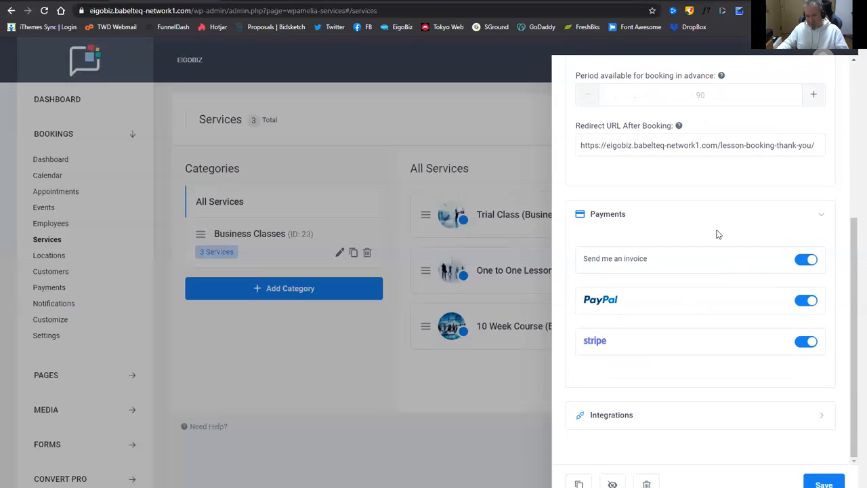
pyautogui.click(819, 218)
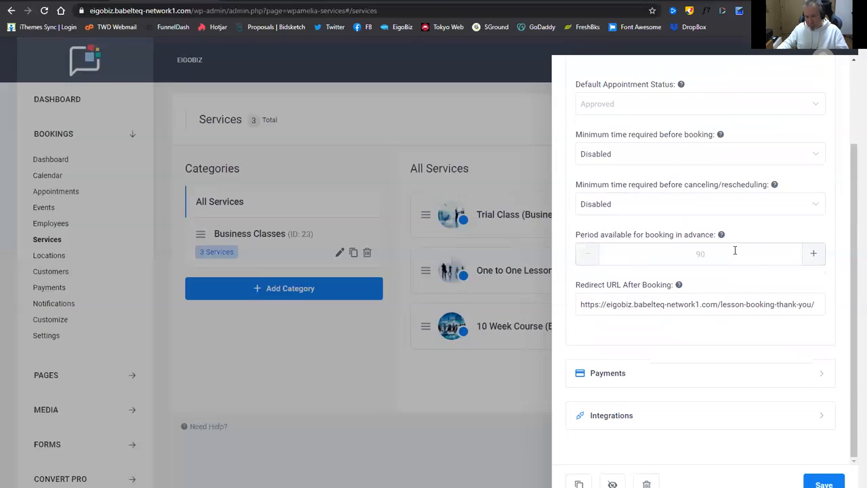
# Collapse General, confirm Zoom is enabled under Integrations, and close the Trial Class editor.
pyautogui.scroll(2, 713, 291)
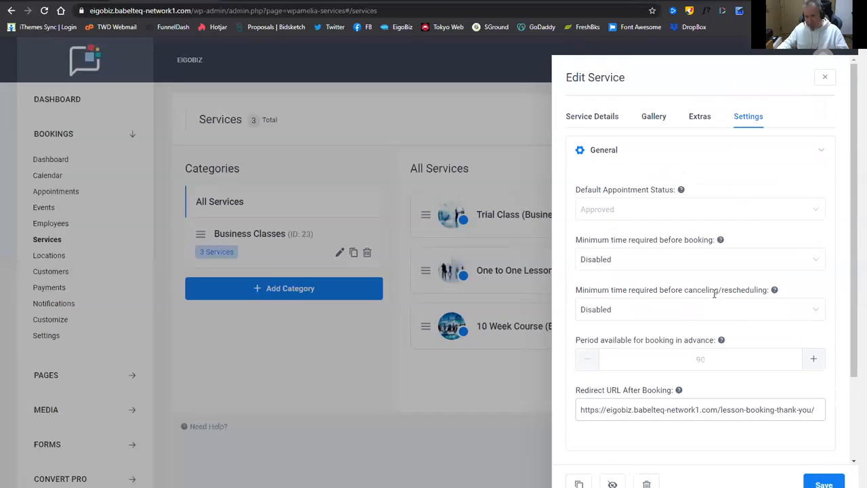
pyautogui.click(820, 155)
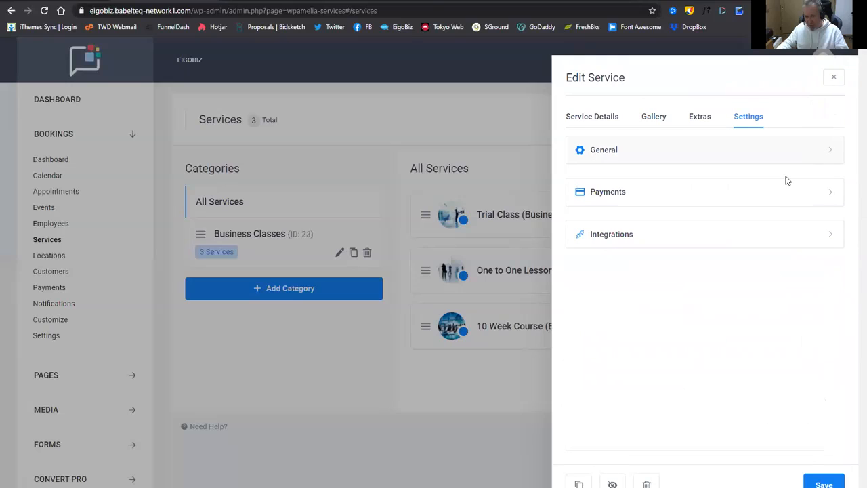
pyautogui.click(824, 237)
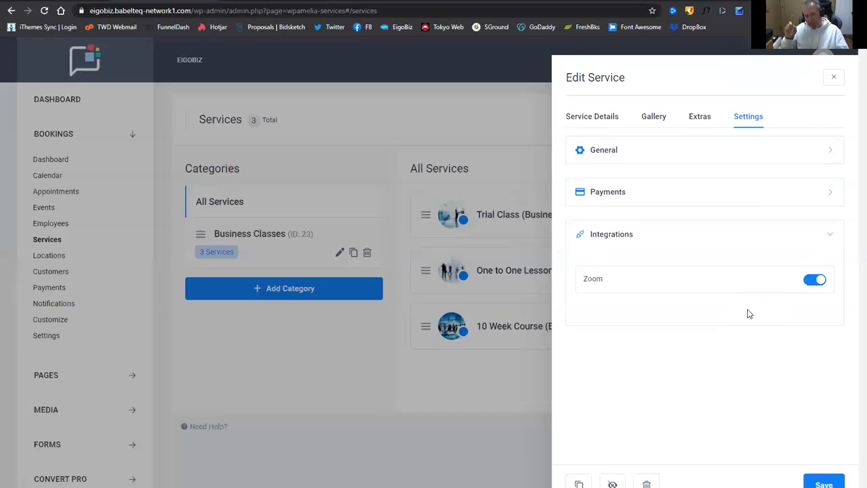
pyautogui.click(505, 397)
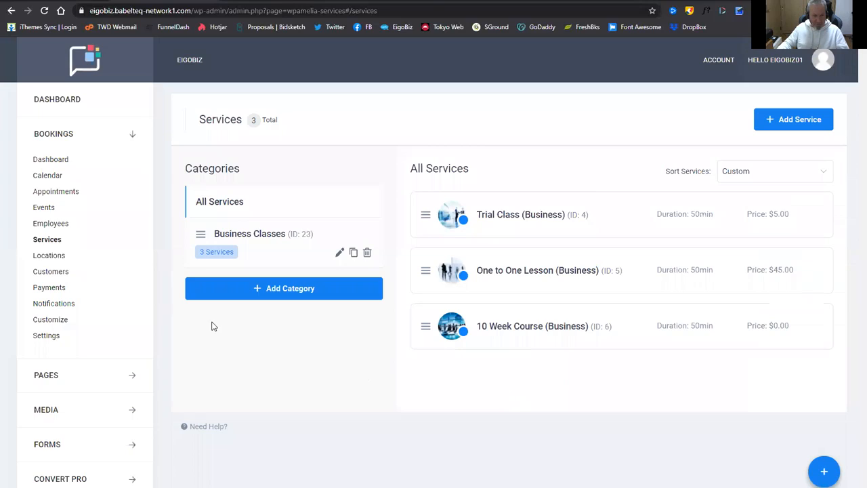
pyautogui.click(59, 310)
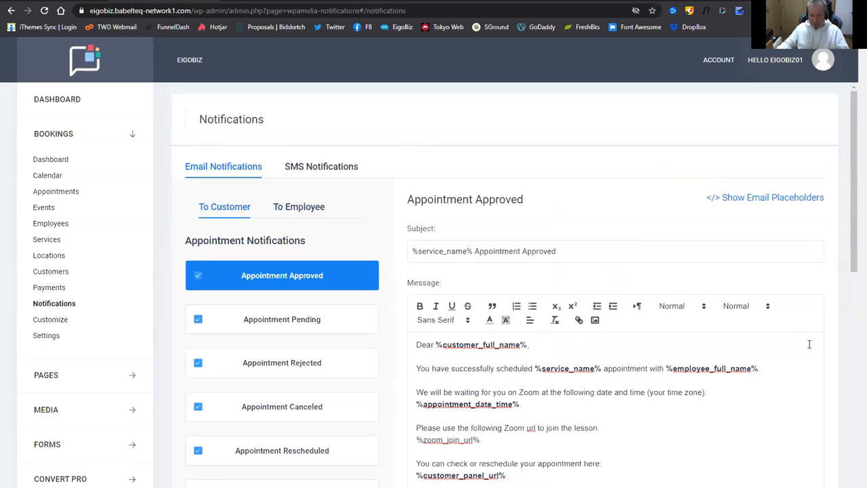
pyautogui.scroll(-1, 719, 359)
pyautogui.scroll(-1, 720, 358)
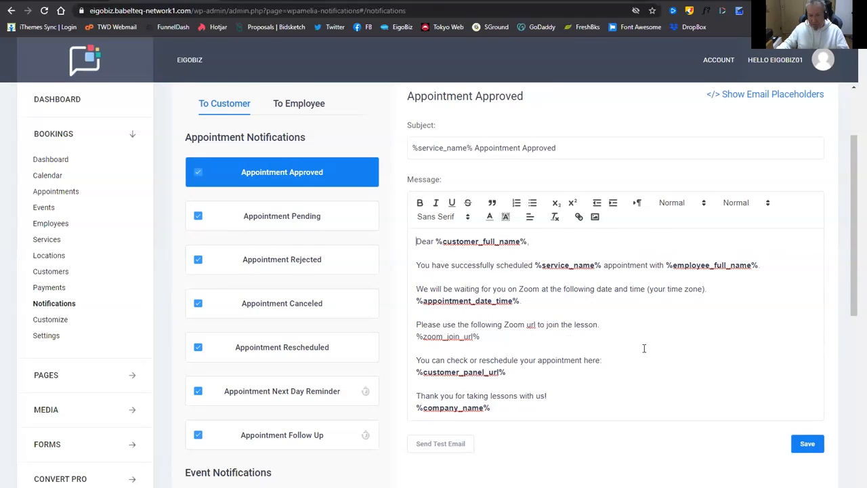
pyautogui.scroll(-1, 644, 349)
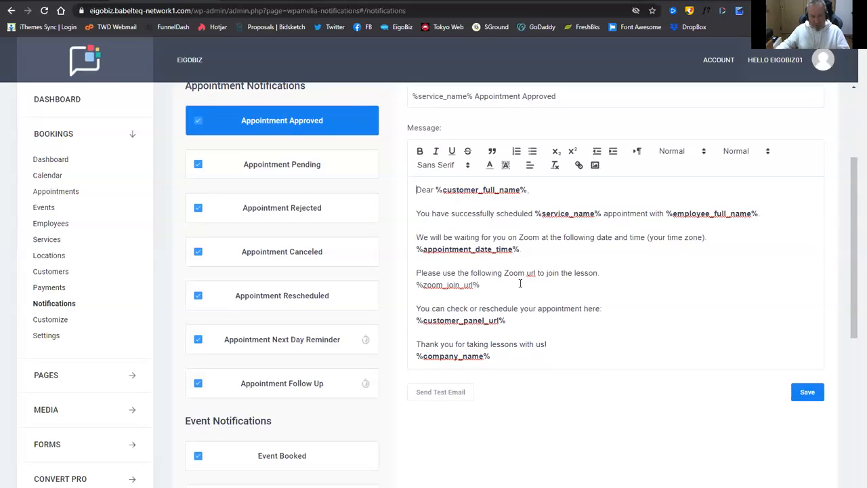
pyautogui.scroll(3, 520, 283)
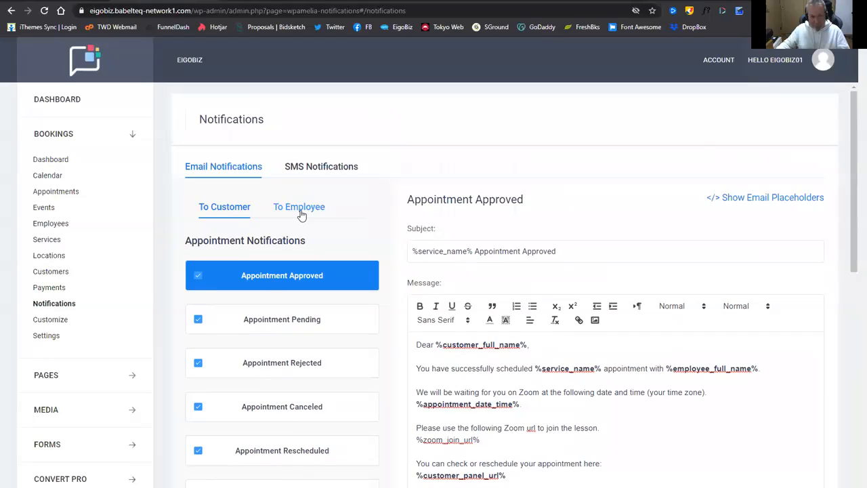
# Switch to the employee email templates and browse to Appointment Approved.
pyautogui.click(300, 209)
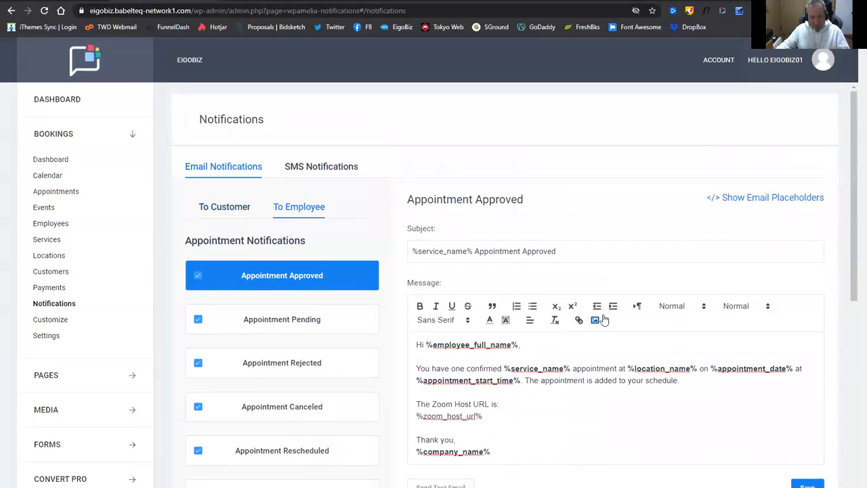
pyautogui.scroll(-1, 543, 306)
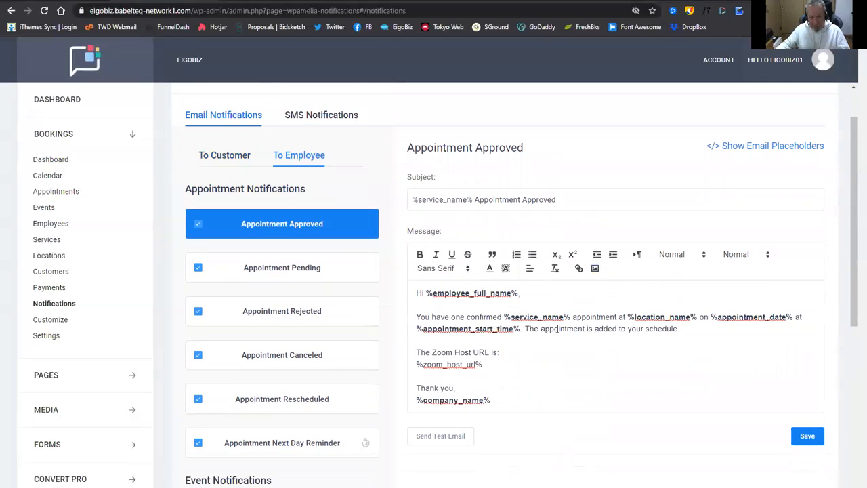
pyautogui.scroll(-1, 589, 328)
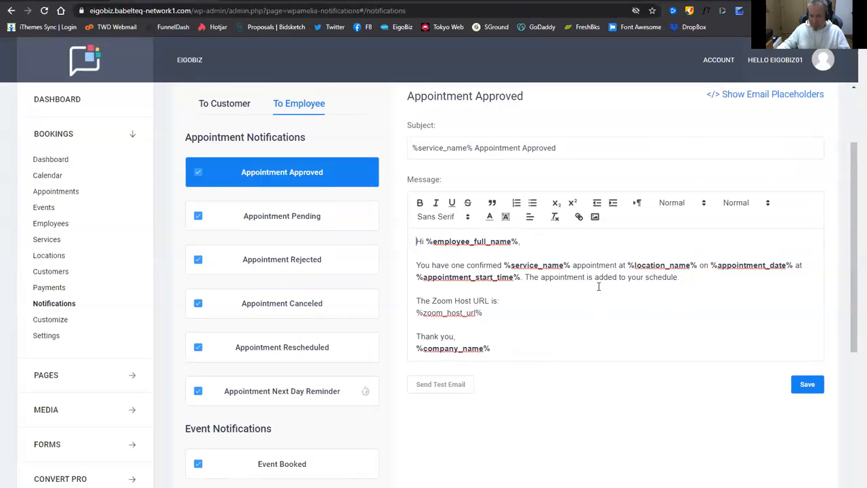
pyautogui.scroll(-1, 625, 296)
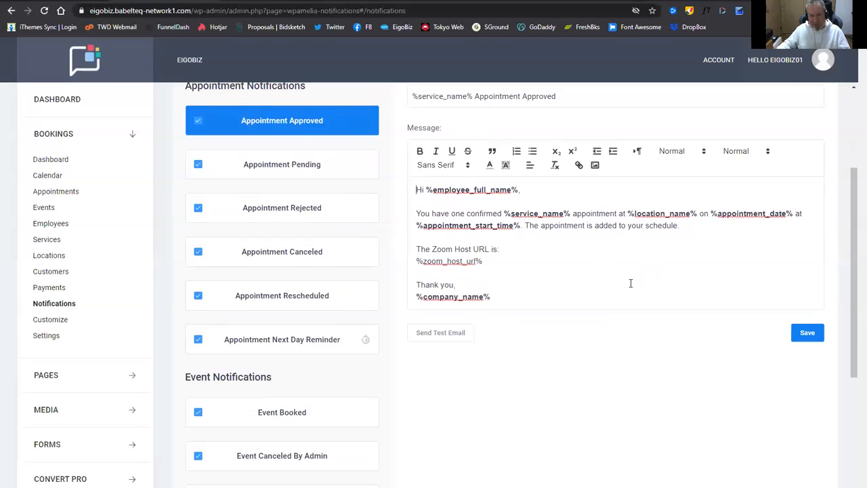
pyautogui.scroll(1, 629, 283)
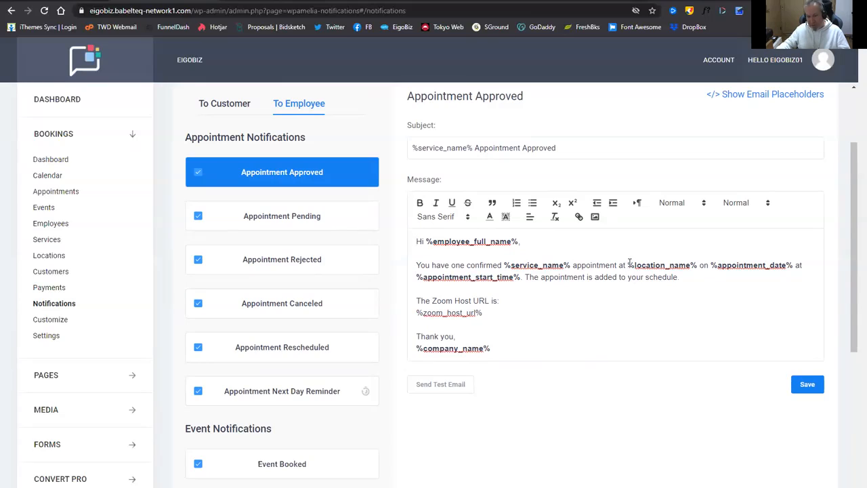
# Delete 'at %location_name%' from the Appointment Approved message and save the notification.
pyautogui.click(627, 265)
pyautogui.moveTo(626, 265); pyautogui.dragTo(698, 266)
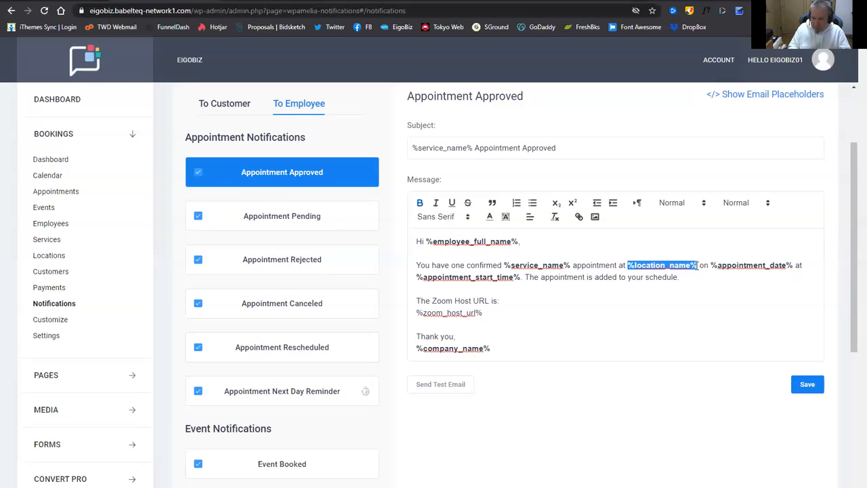
pyautogui.press('BackSpace')
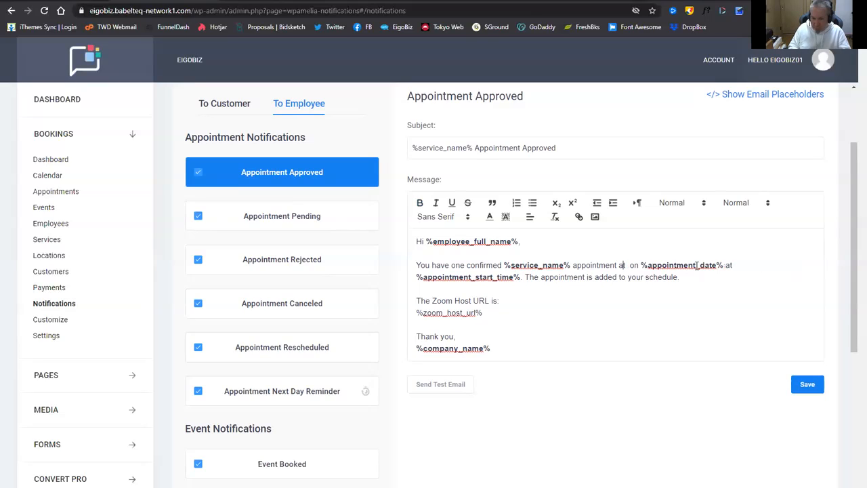
pyautogui.press('BackSpace')
pyautogui.press('BackSpace')
pyautogui.press('Delete')
pyautogui.press('Delete')
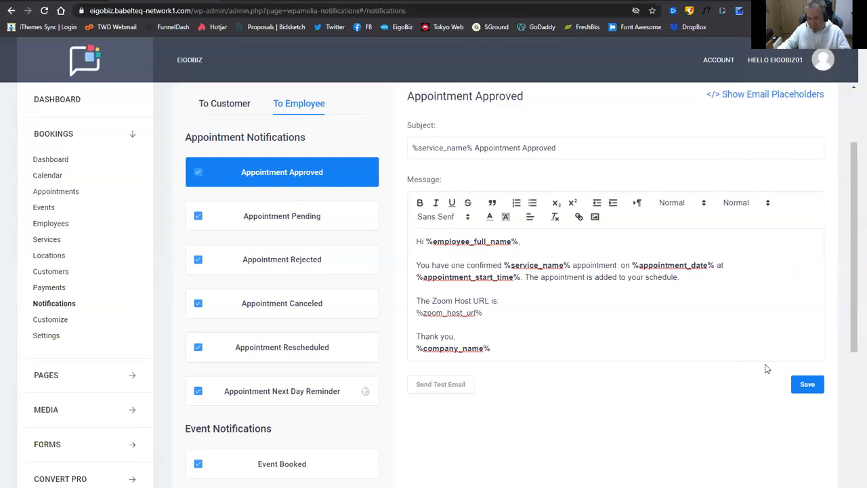
pyautogui.click(816, 386)
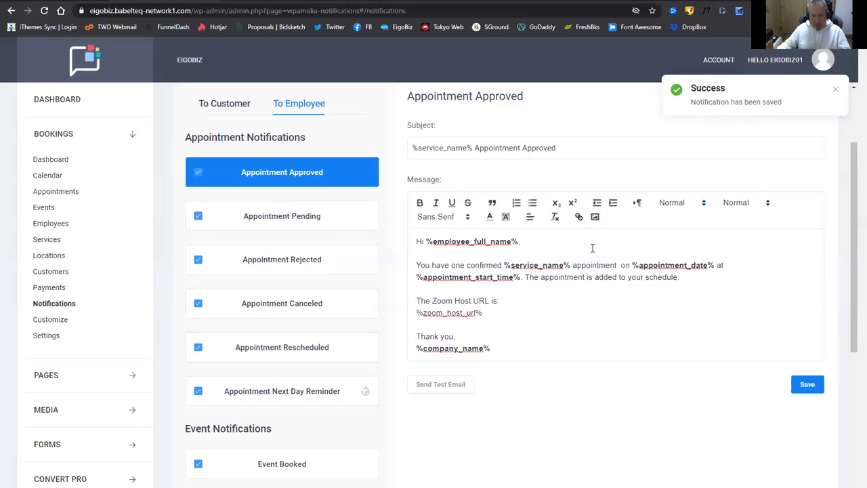
# Show the To Customer email templates and scroll through Appointment, Event and Other notifications.
pyautogui.click(226, 107)
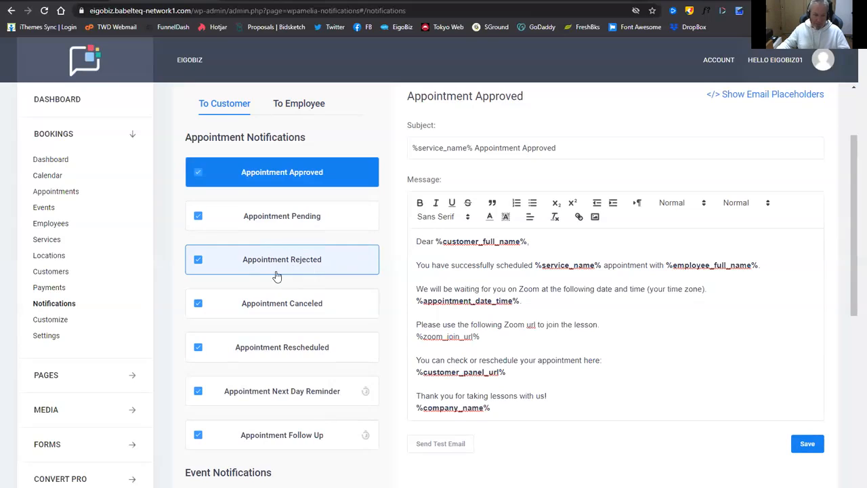
pyautogui.scroll(-1, 257, 300)
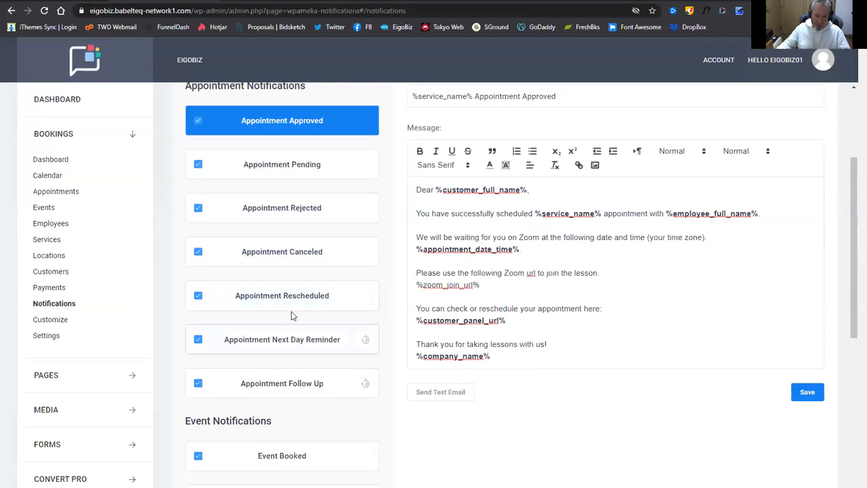
pyautogui.scroll(-1, 258, 287)
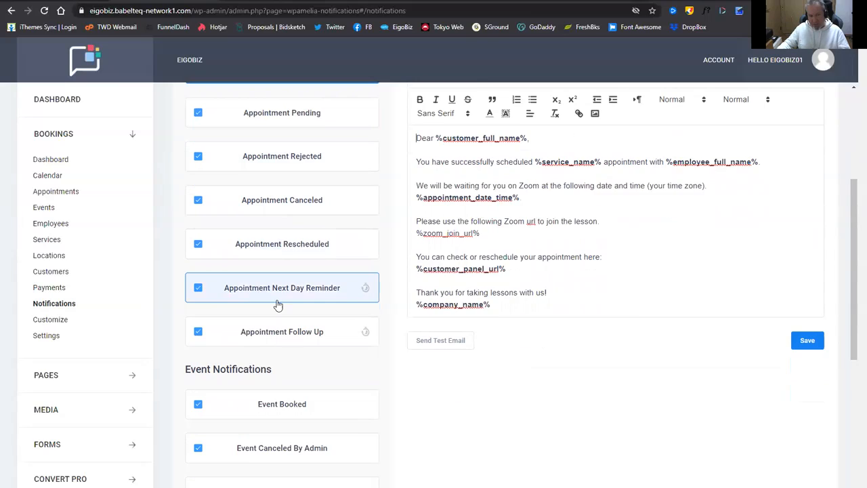
pyautogui.scroll(-1, 278, 298)
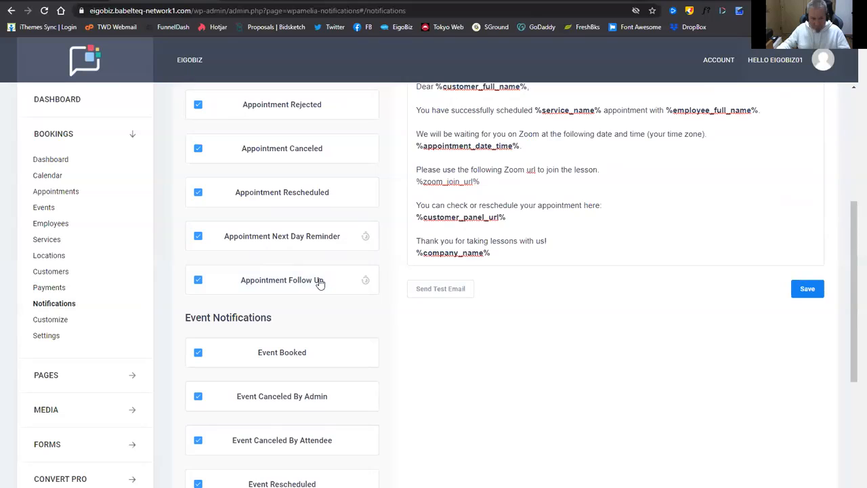
pyautogui.scroll(-2, 311, 278)
pyautogui.scroll(-2, 350, 254)
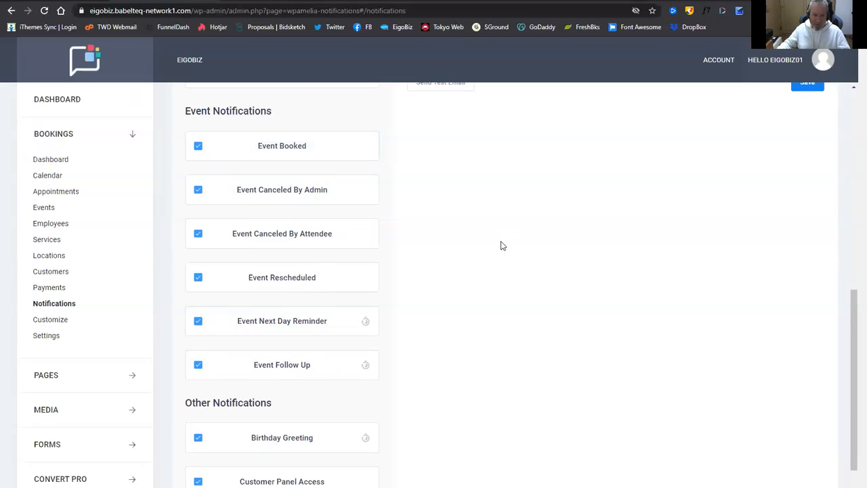
pyautogui.scroll(-1, 476, 260)
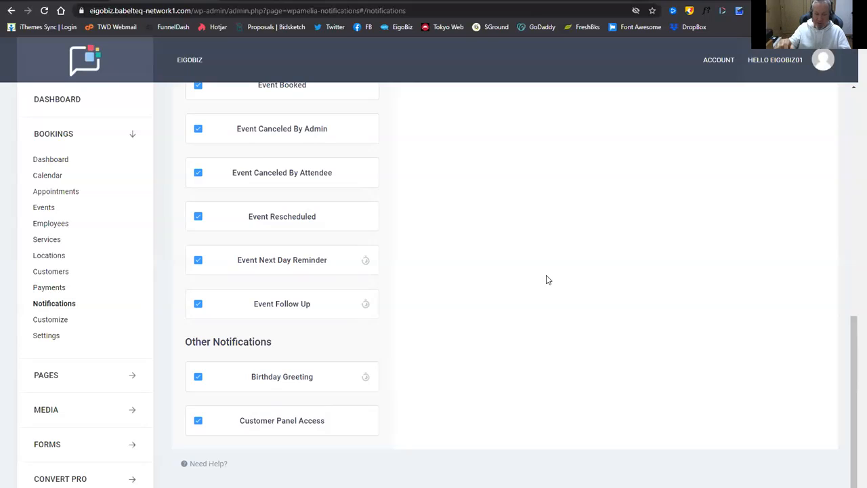
# Open Amelia's Employees page and start editing the single employee listed there.
pyautogui.click(341, 415)
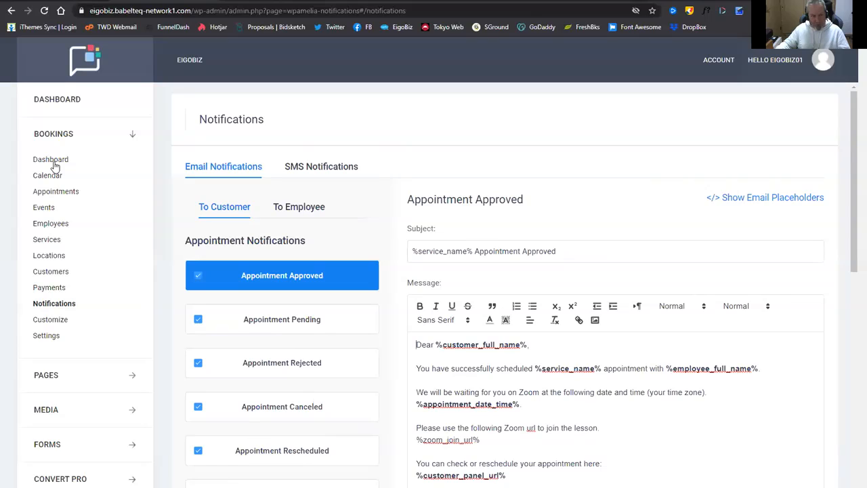
pyautogui.click(57, 228)
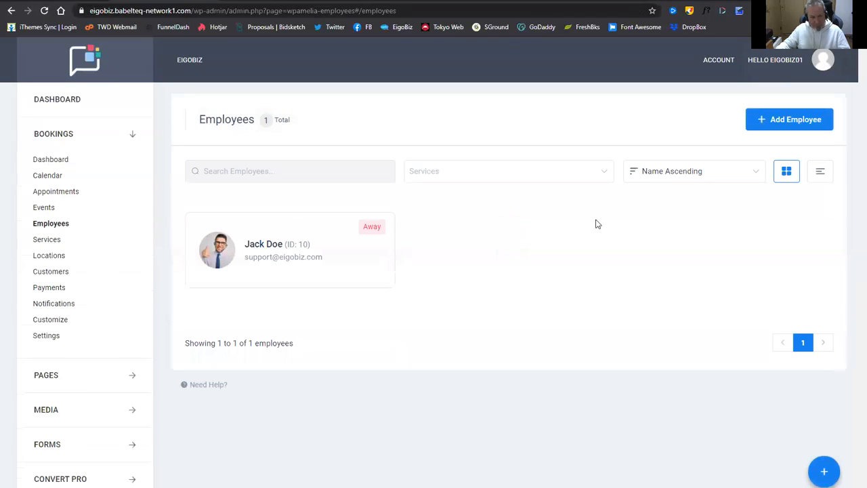
pyautogui.click(281, 248)
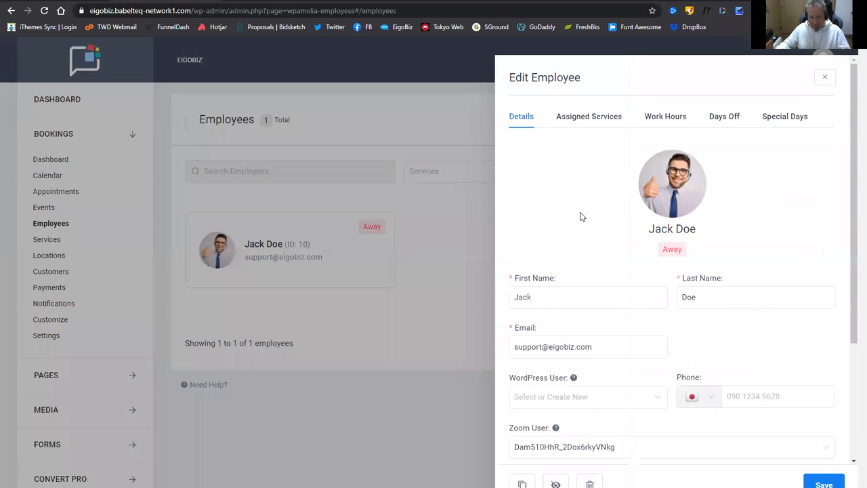
# Replace the employee's headset profile photo with eigobiz-profile.jpg from the Media Library.
pyautogui.scroll(-1, 596, 215)
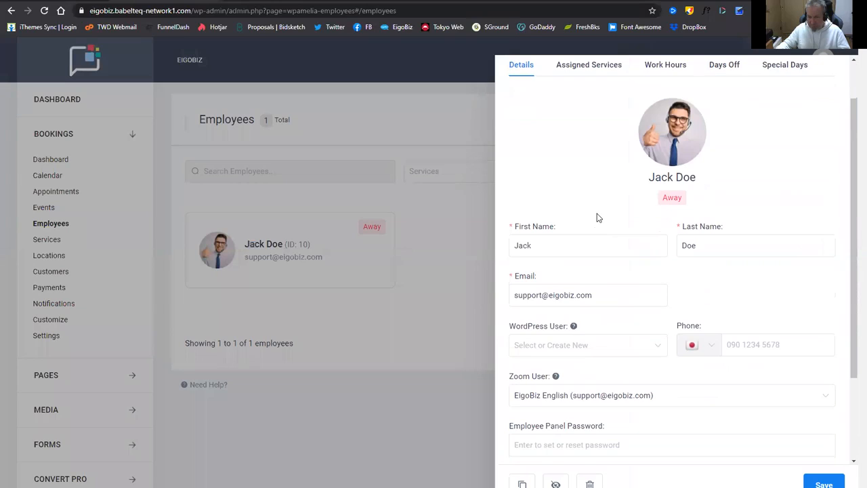
pyautogui.scroll(1, 595, 230)
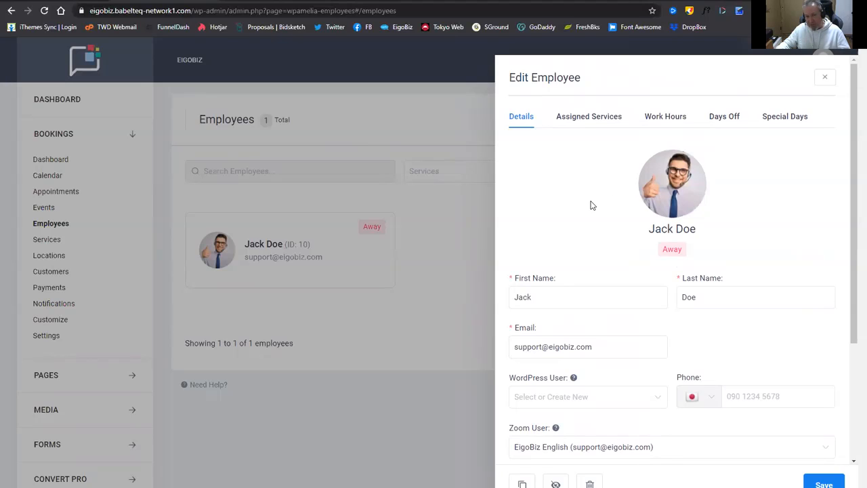
pyautogui.click(660, 189)
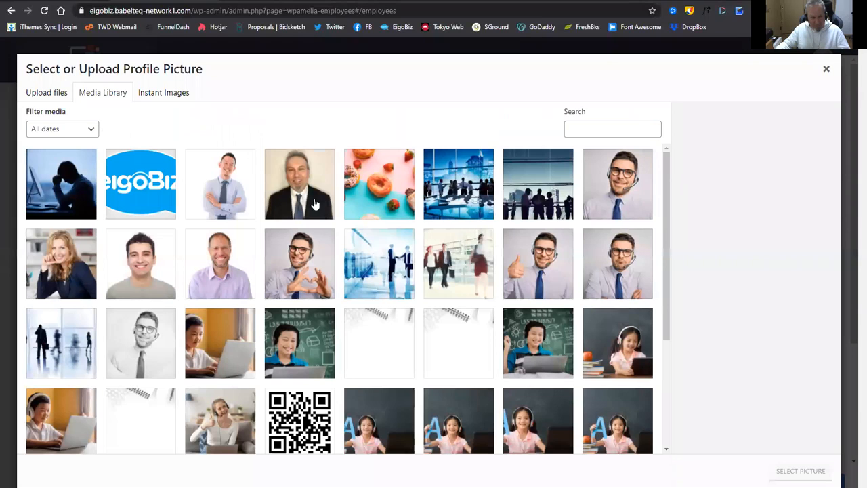
pyautogui.click(314, 204)
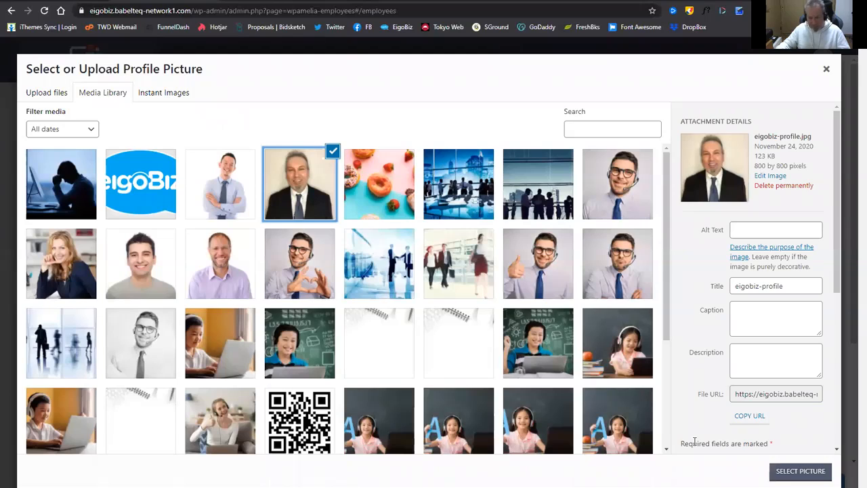
pyautogui.click(787, 473)
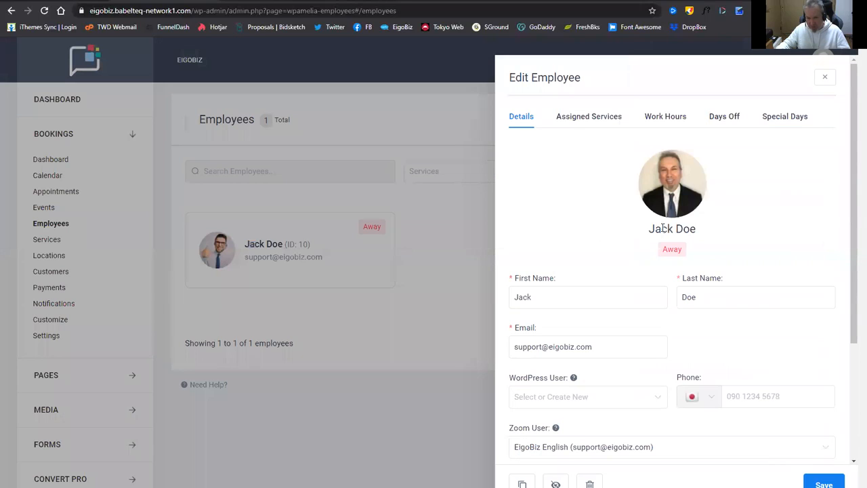
# Overwrite the employee's First Name and Last Name fields with the new teacher's first name and surname.
pyautogui.click(563, 297)
pyautogui.doubleClick(558, 303)
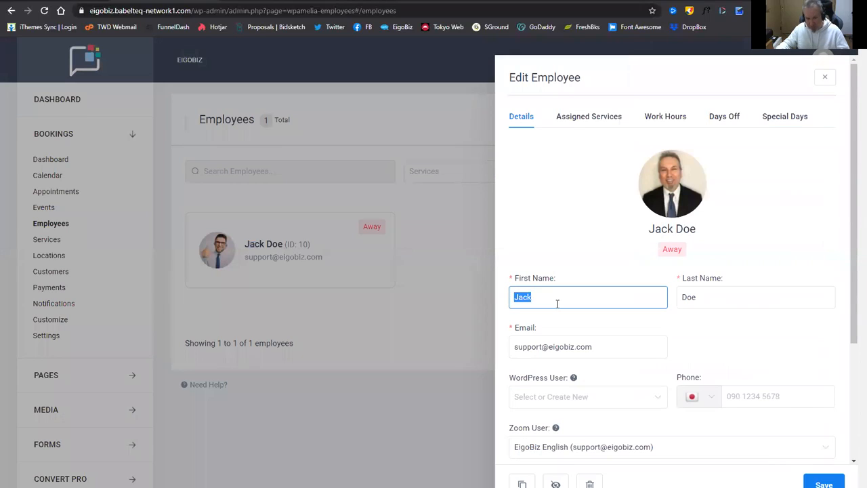
pyautogui.press('Tab')
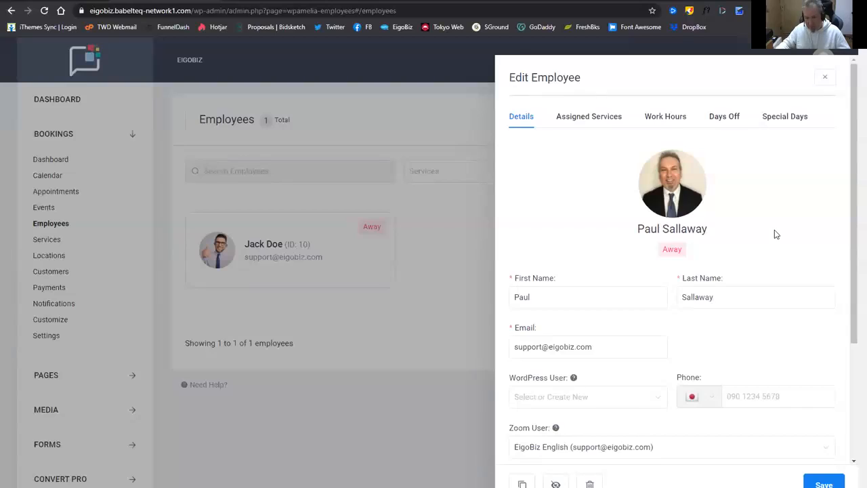
pyautogui.scroll(-1, 774, 229)
pyautogui.scroll(-2, 663, 286)
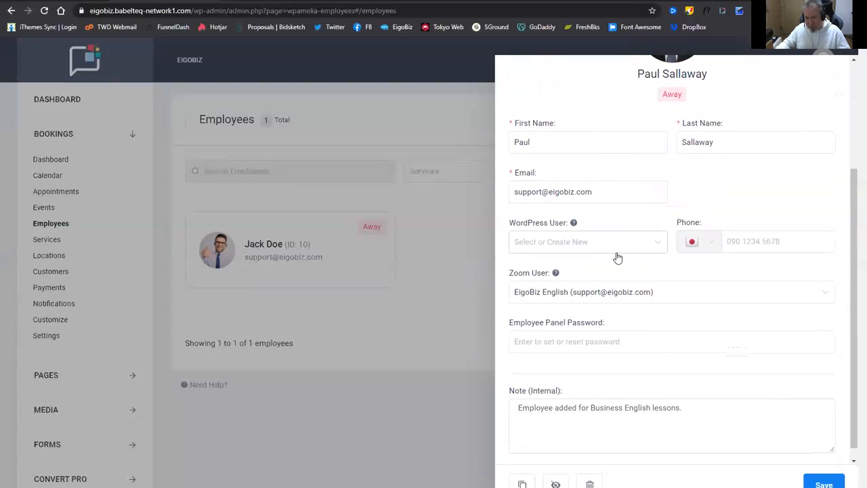
pyautogui.scroll(-1, 737, 266)
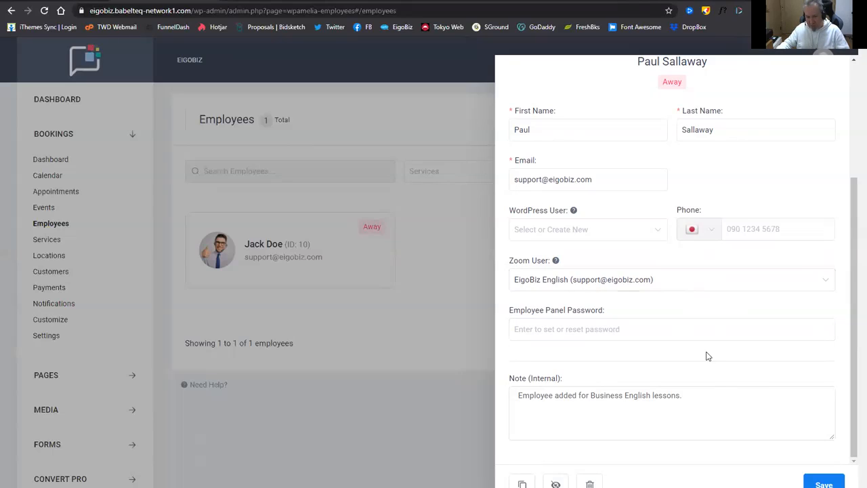
# Save the employee with the new name and eigobiz-profile photo.
pyautogui.click(816, 483)
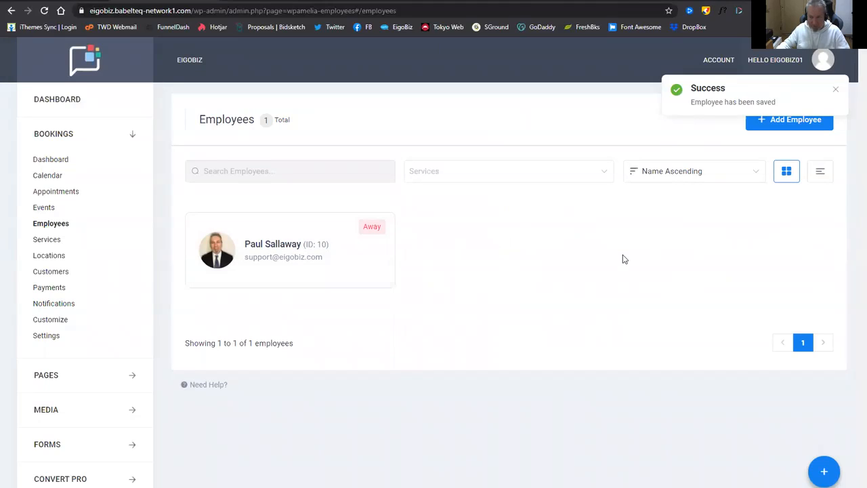
pyautogui.click(276, 248)
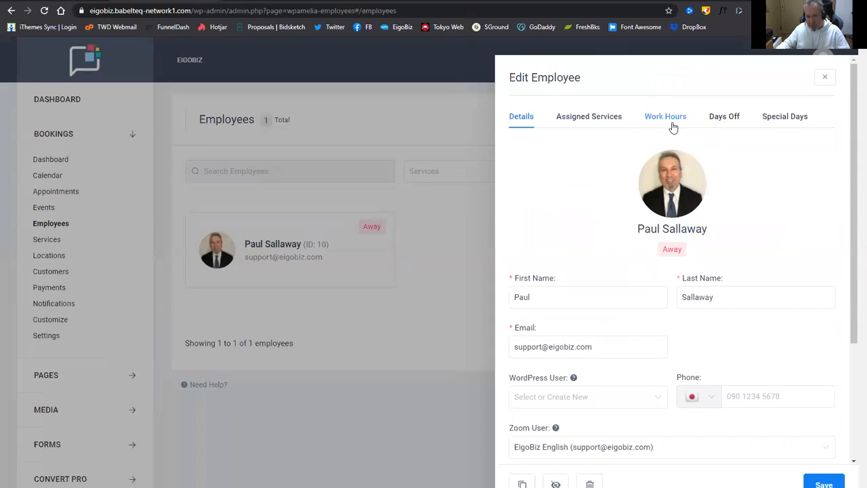
pyautogui.click(576, 124)
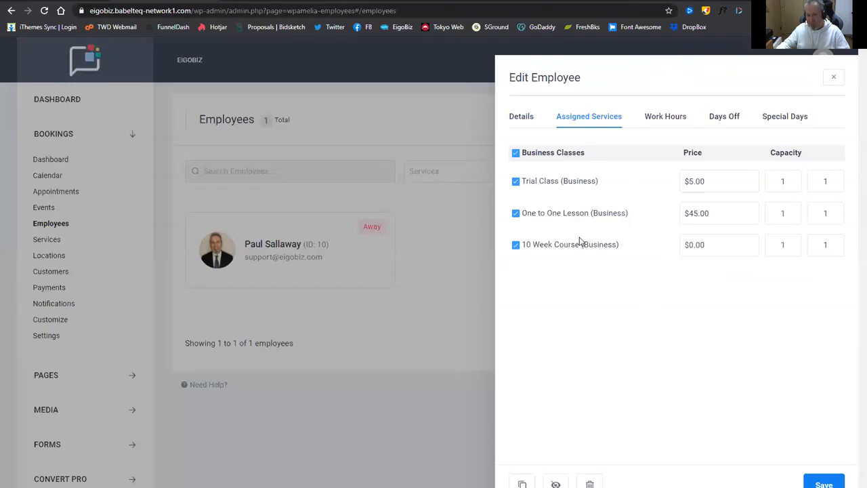
pyautogui.click(669, 120)
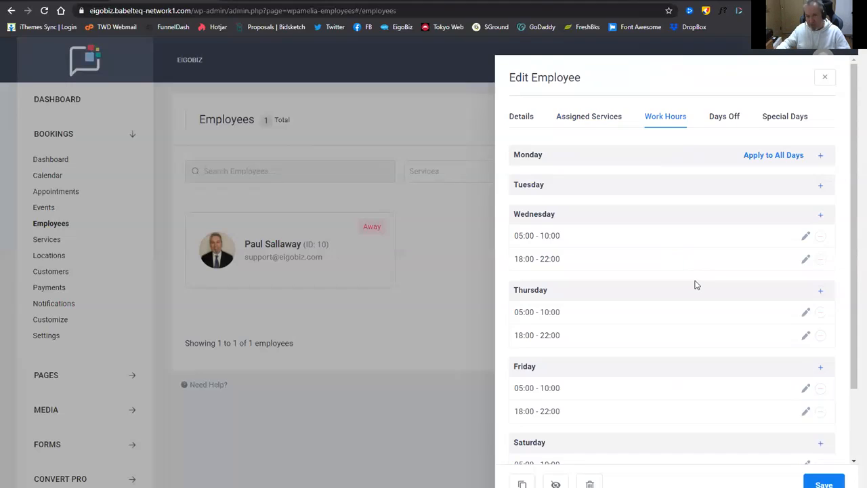
pyautogui.scroll(-2, 698, 318)
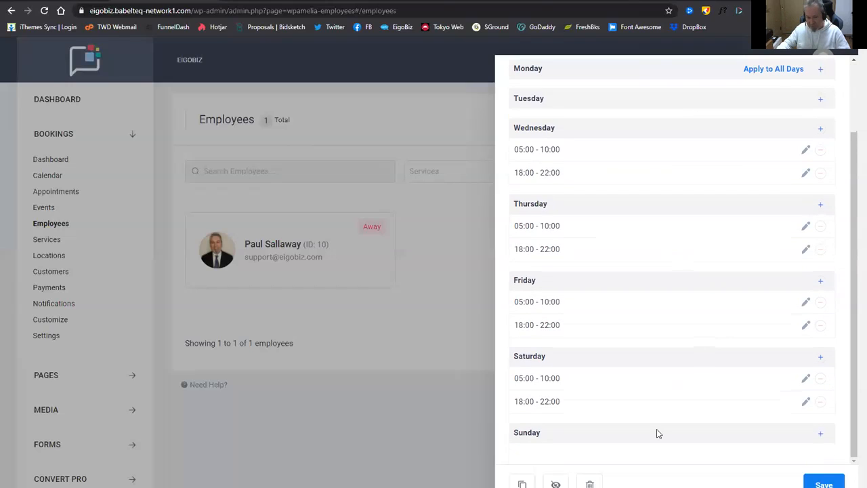
pyautogui.scroll(2, 722, 359)
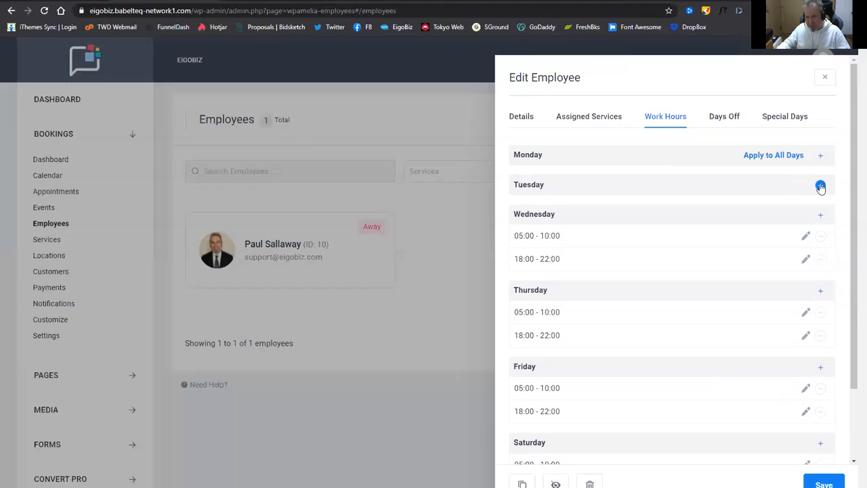
pyautogui.scroll(-1, 610, 224)
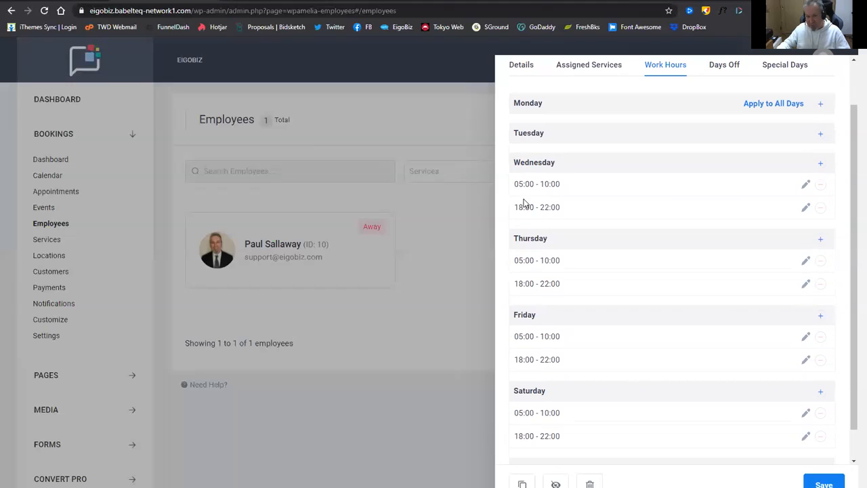
pyautogui.scroll(1, 665, 305)
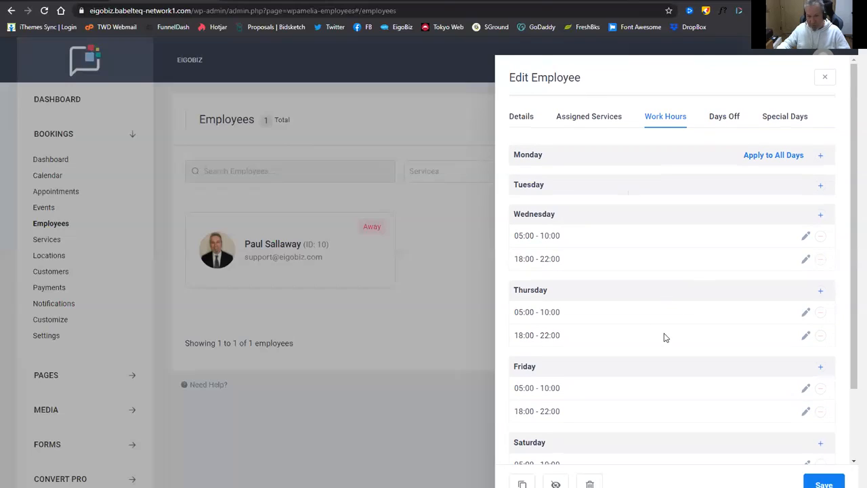
# Review the employee's Days Off and Special Days tabs, then close the Edit Employee panel.
pyautogui.click(725, 120)
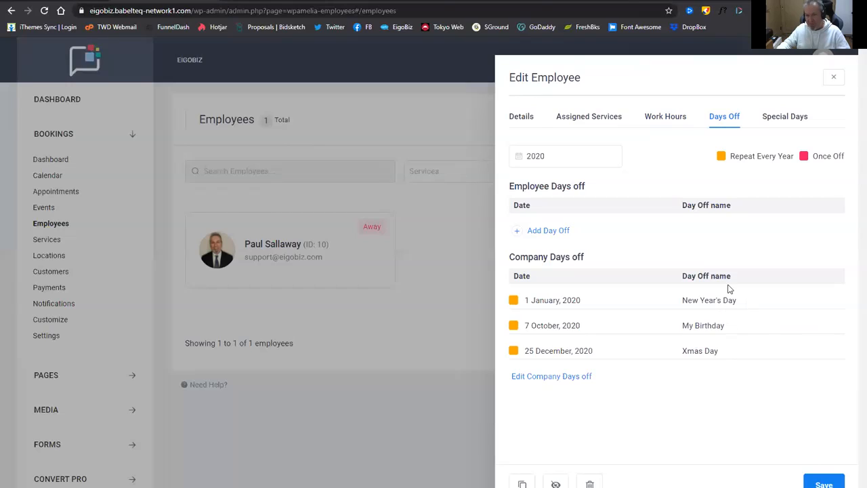
pyautogui.click(789, 121)
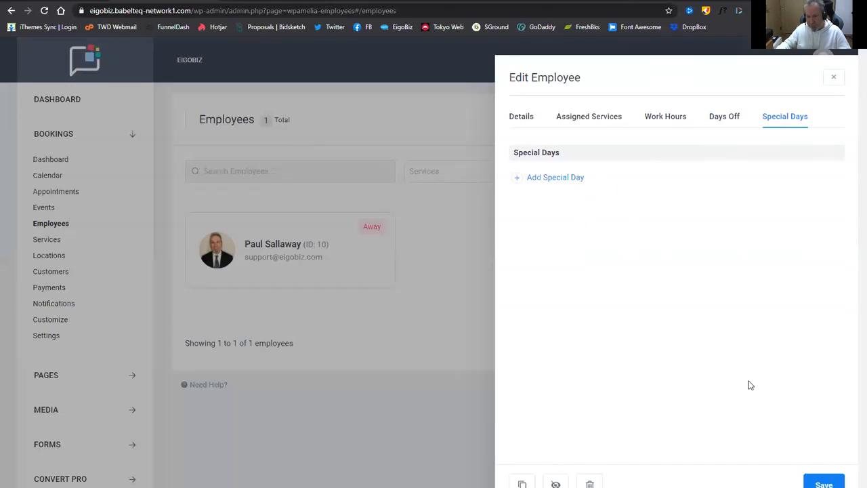
pyautogui.click(437, 327)
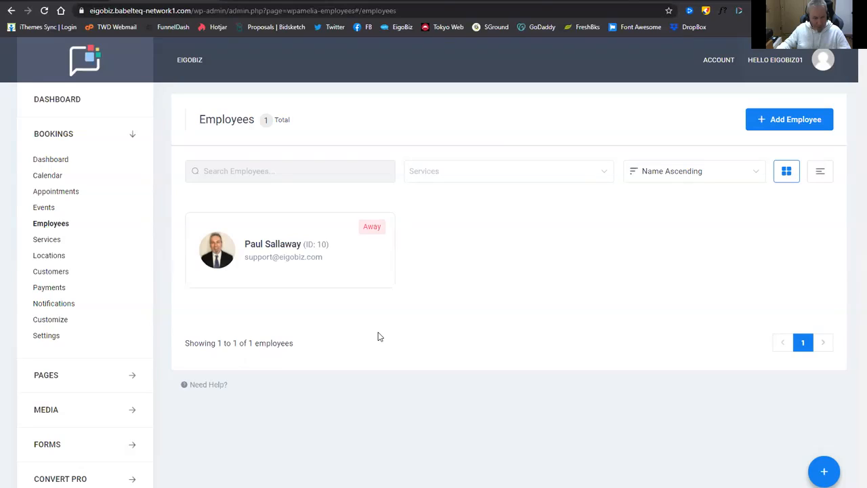
# Open Company Settings and insert 'Japanese' before 'Accountants' in the company name.
pyautogui.click(49, 342)
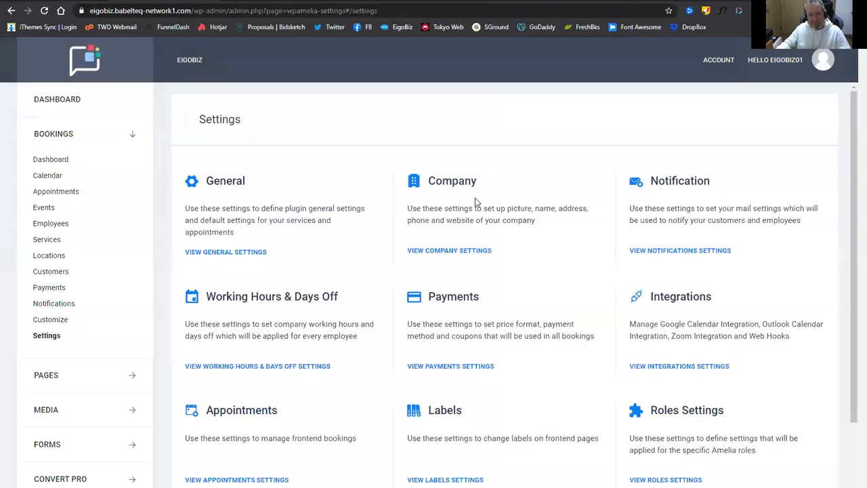
pyautogui.click(446, 251)
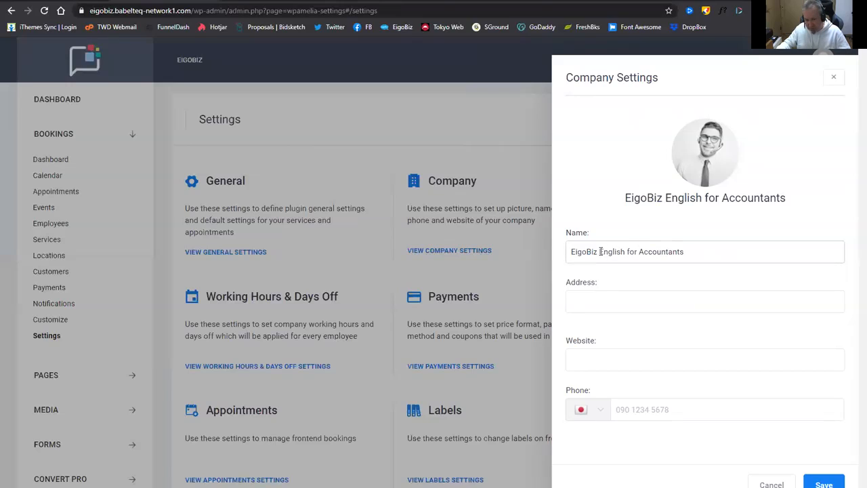
pyautogui.click(640, 251)
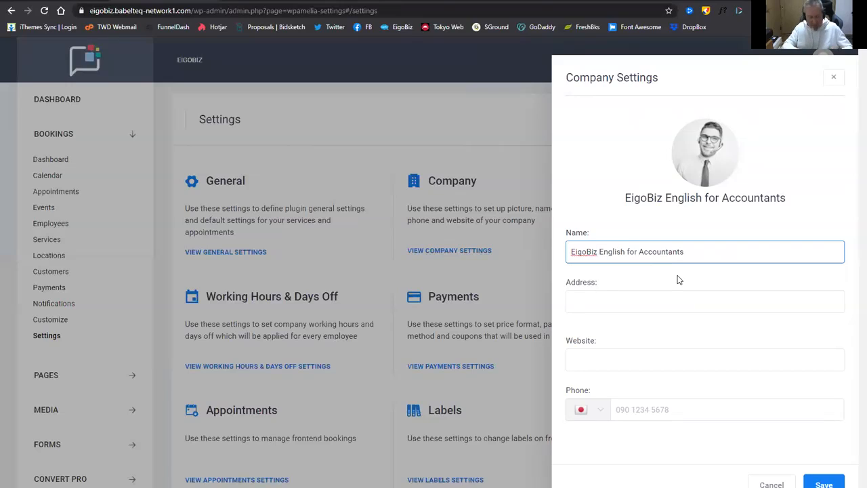
pyautogui.write('Japan')
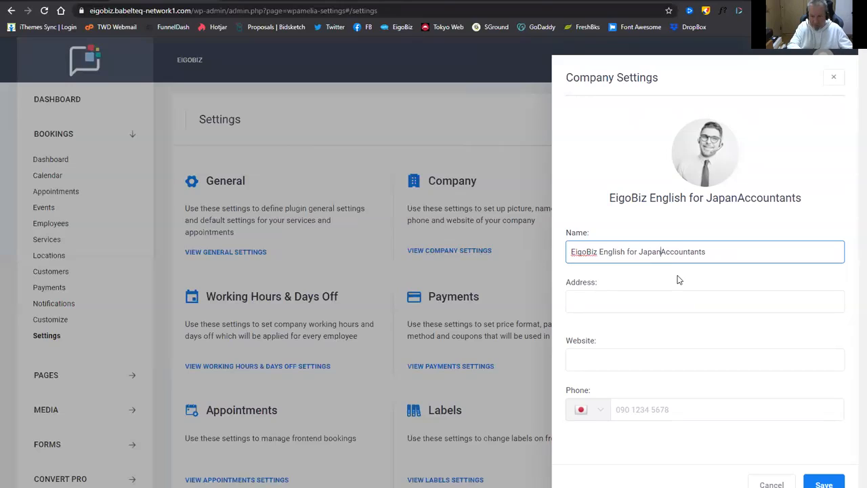
pyautogui.write('ese')
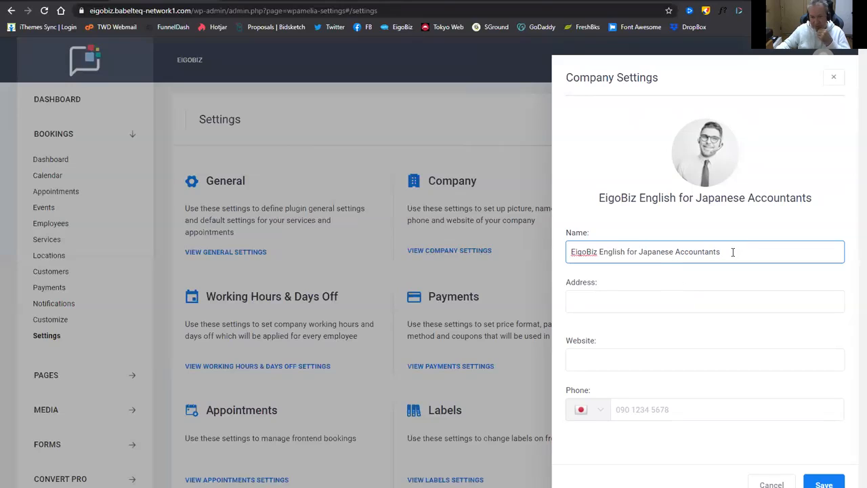
# Set the eigoBiz logo from the Media Library as the company picture and save.
pyautogui.click(705, 155)
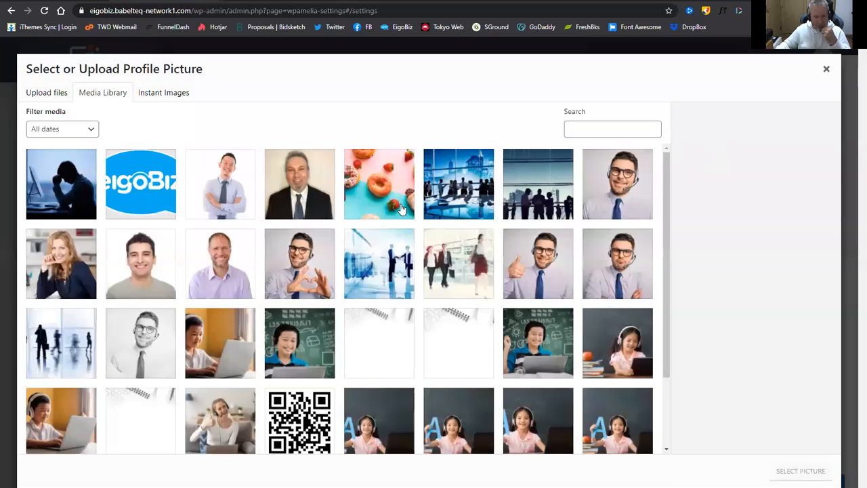
pyautogui.click(140, 183)
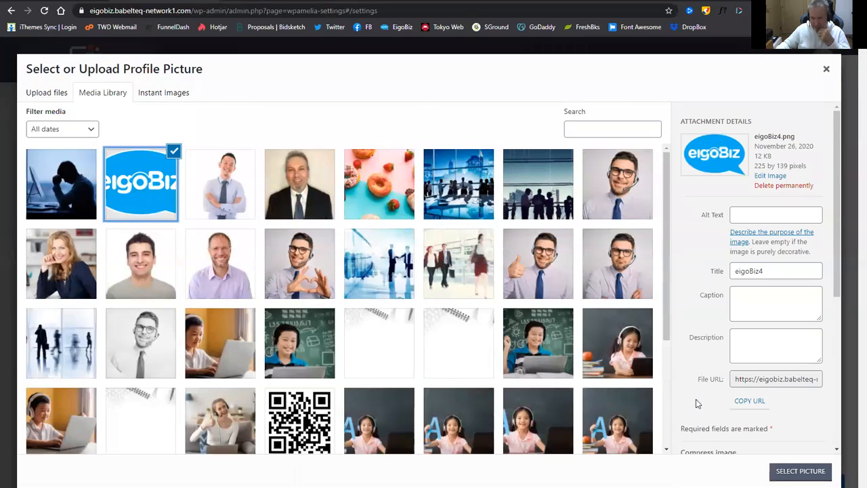
pyautogui.click(805, 472)
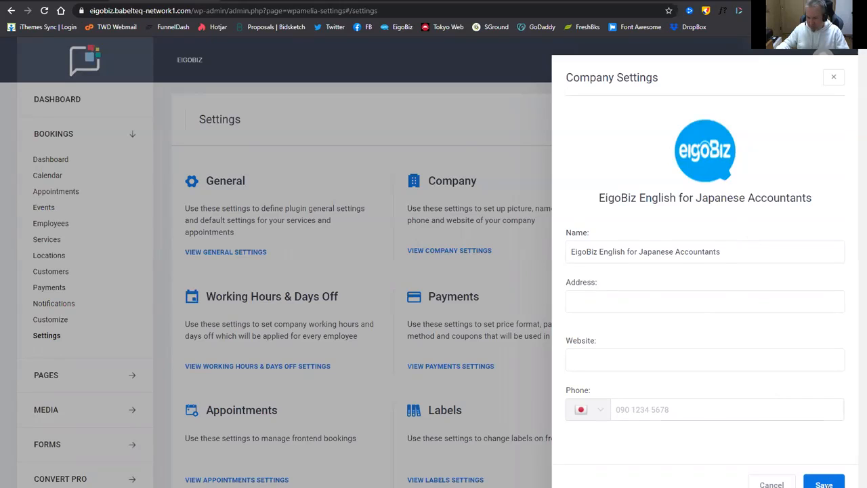
pyautogui.click(823, 483)
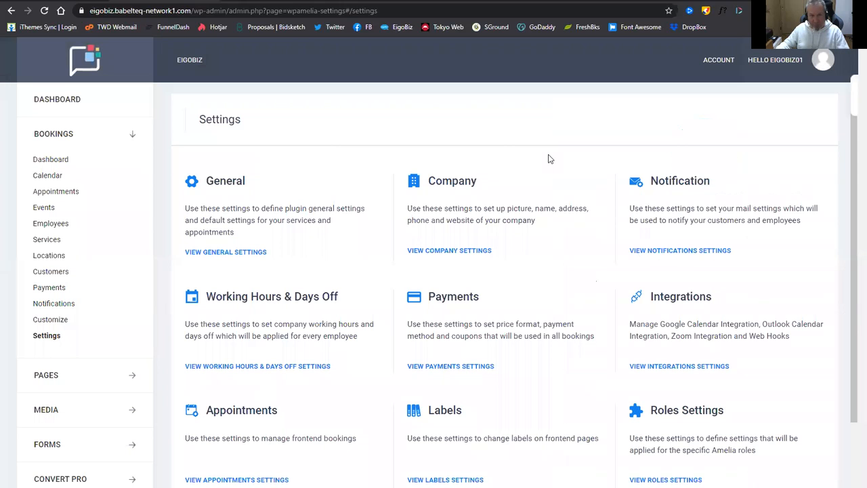
# Append 'for Japanese Accountants' to the notification Sender Name, save, and open Integrations settings.
pyautogui.click(674, 251)
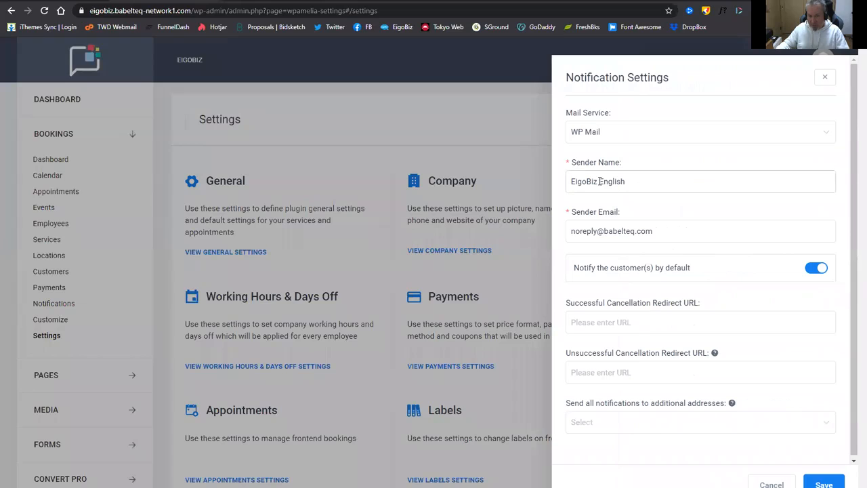
pyautogui.click(626, 180)
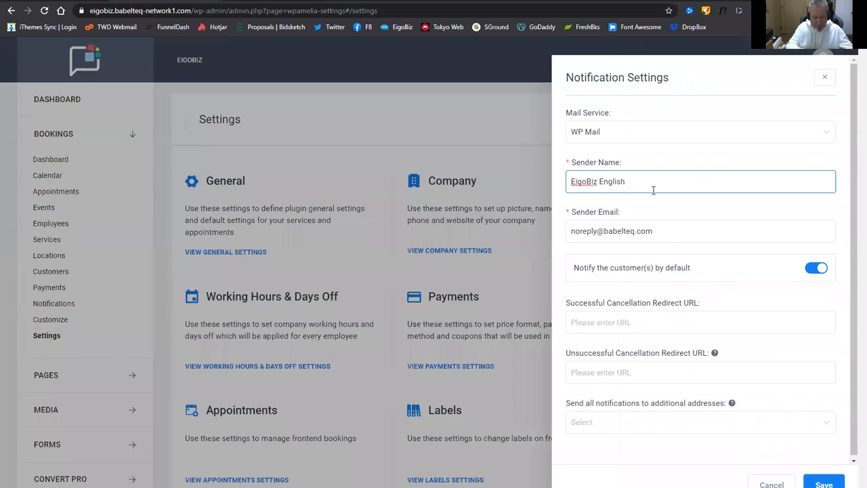
pyautogui.write('for Japa')
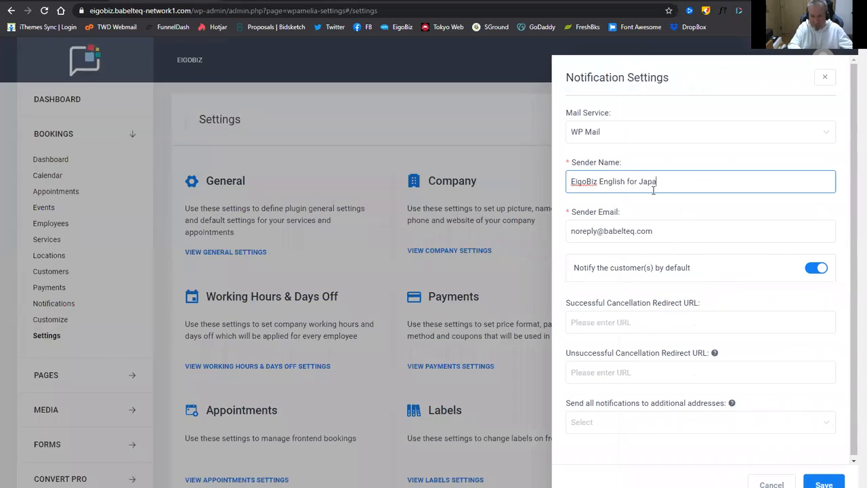
pyautogui.write('nese Acc')
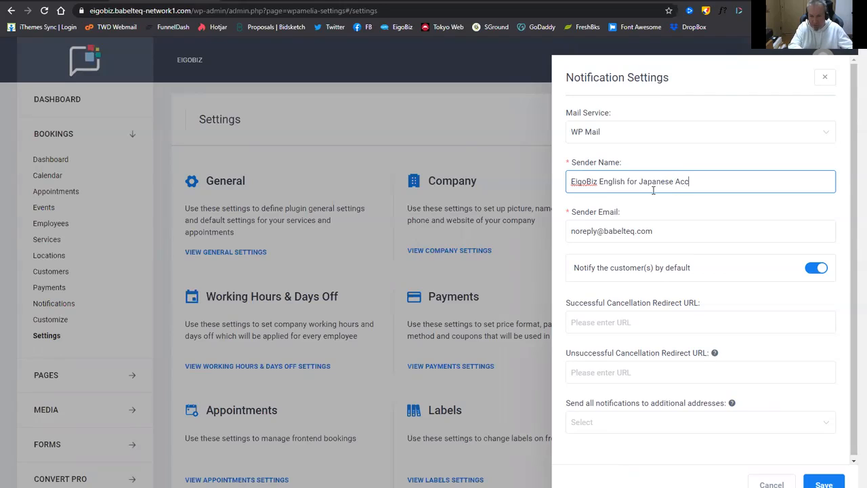
pyautogui.write('ountant')
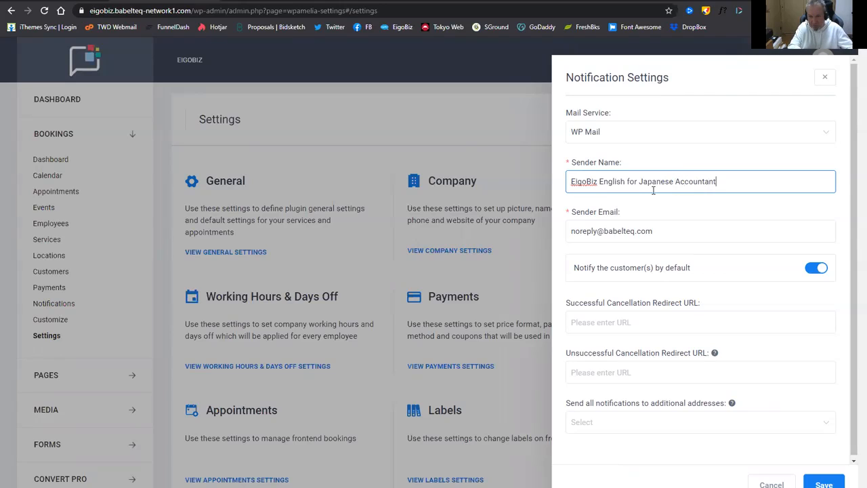
pyautogui.write('s')
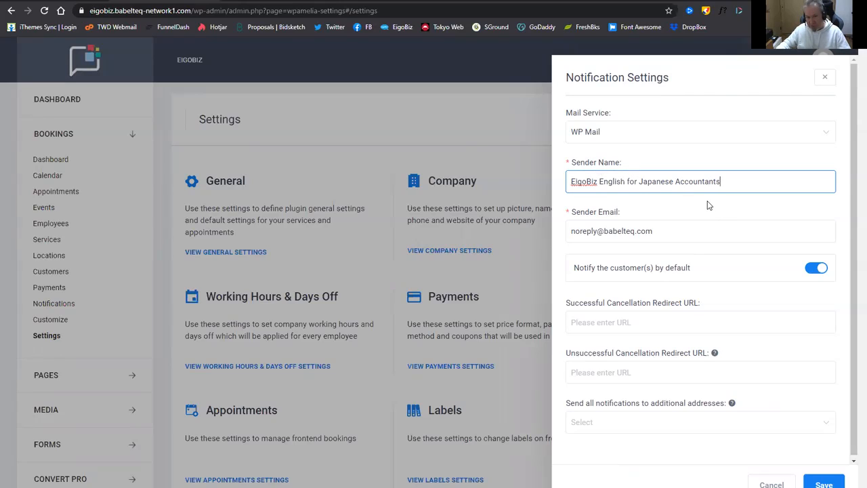
pyautogui.click(731, 210)
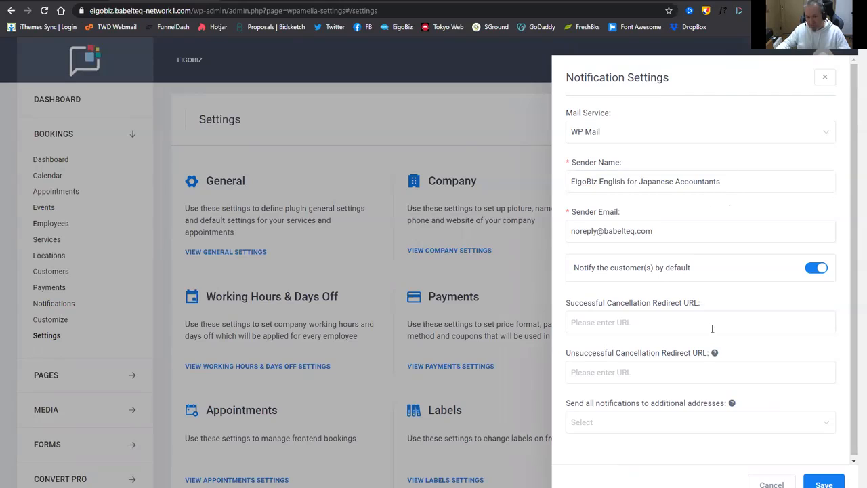
pyautogui.scroll(-1, 804, 397)
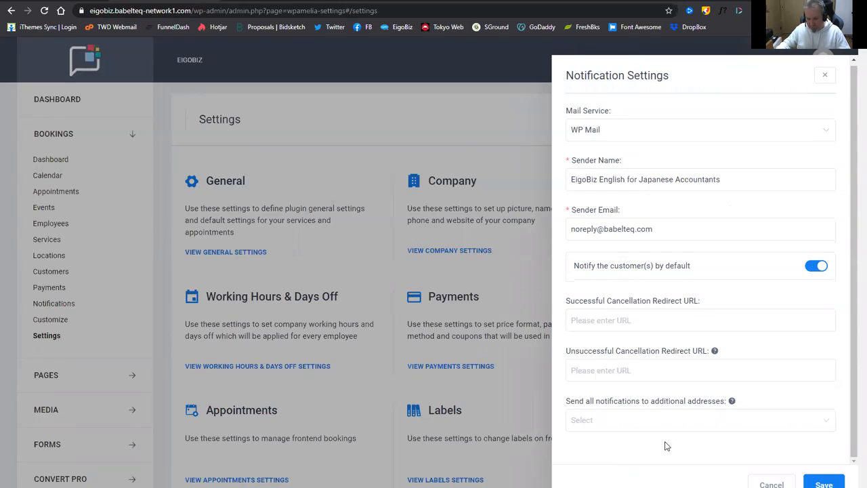
pyautogui.click(823, 484)
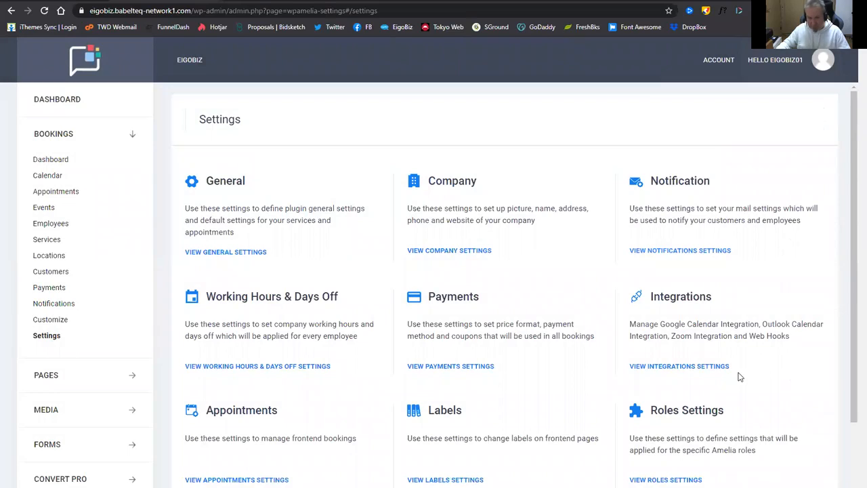
pyautogui.scroll(-2, 618, 229)
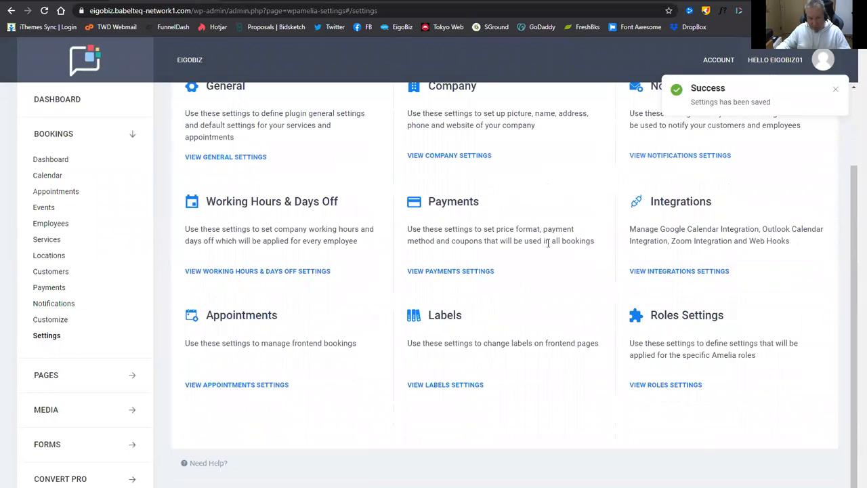
pyautogui.click(667, 271)
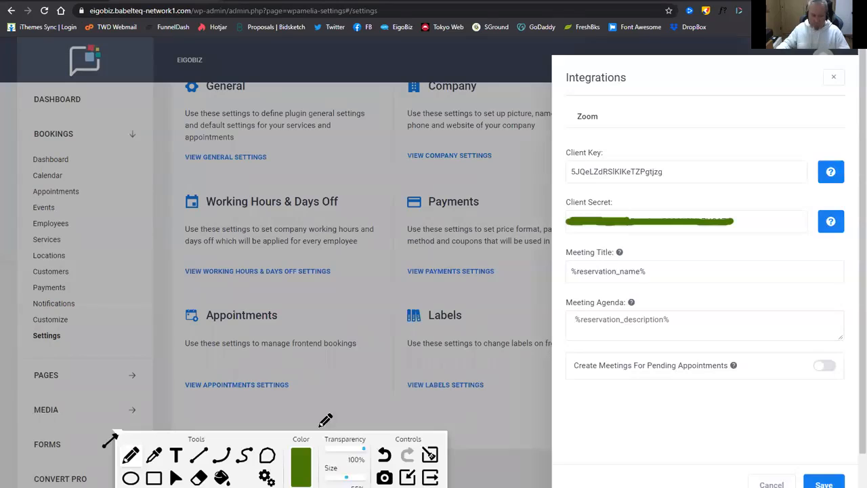
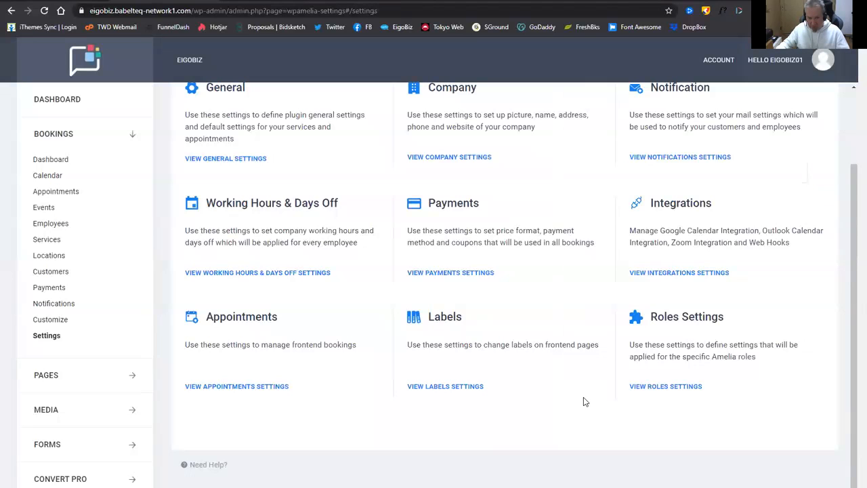
# Bring up Payments Settings: US Dollar currency, Stripe as default, and the PayPal and Stripe gateways.
pyautogui.scroll(2, 582, 400)
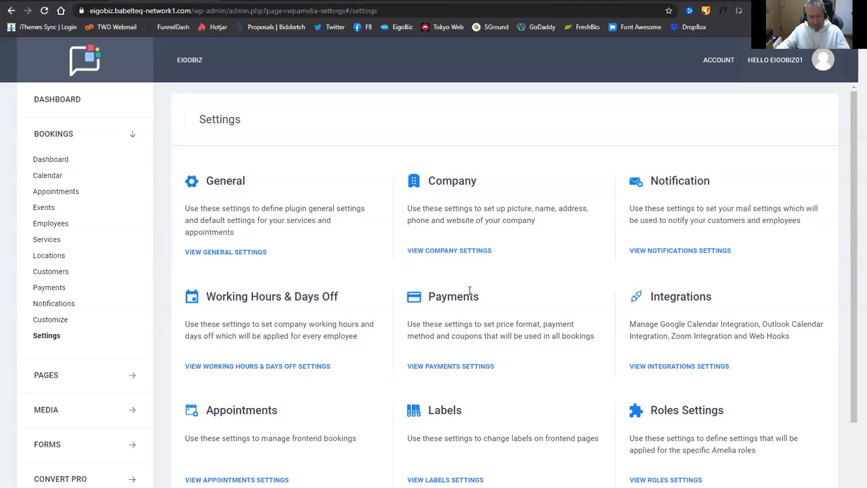
pyautogui.scroll(-1, 501, 284)
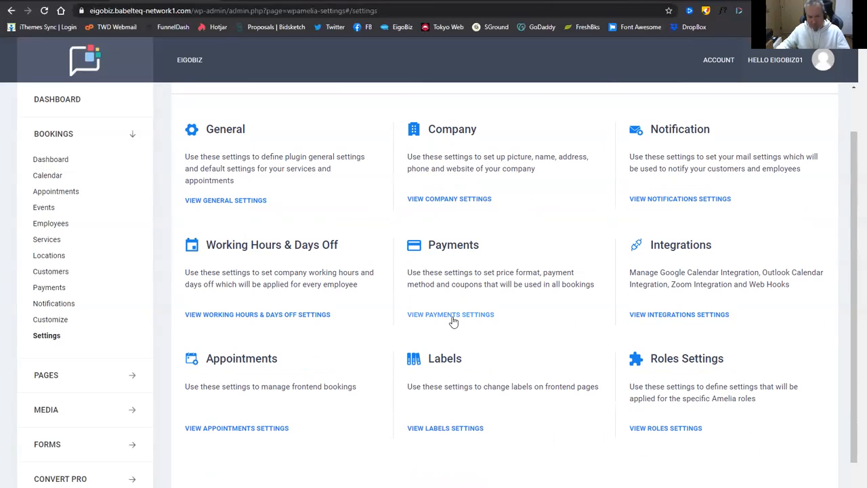
pyautogui.click(476, 315)
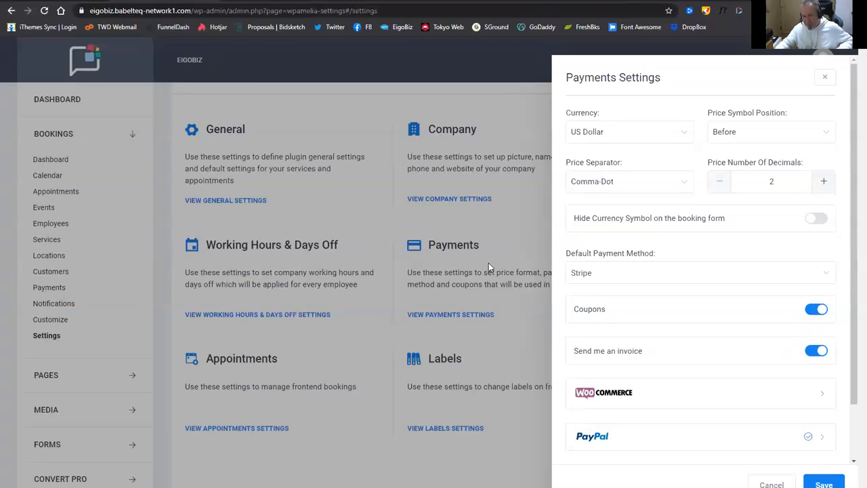
pyautogui.scroll(-1, 707, 279)
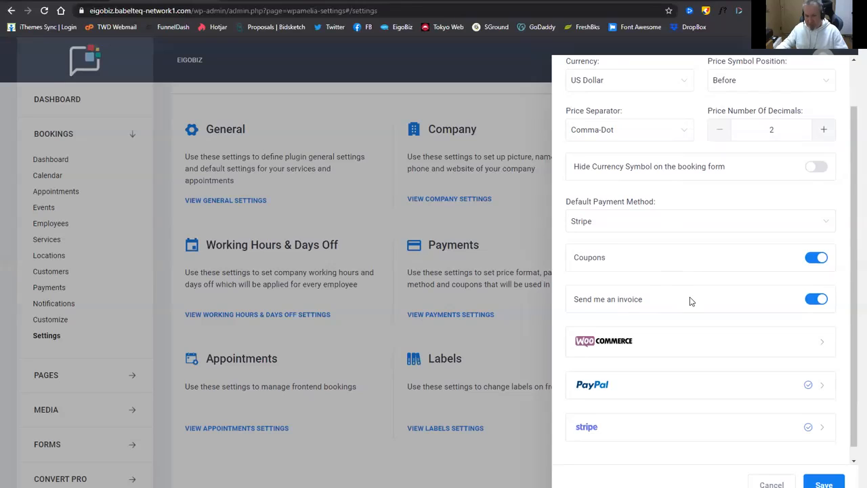
pyautogui.scroll(-1, 690, 296)
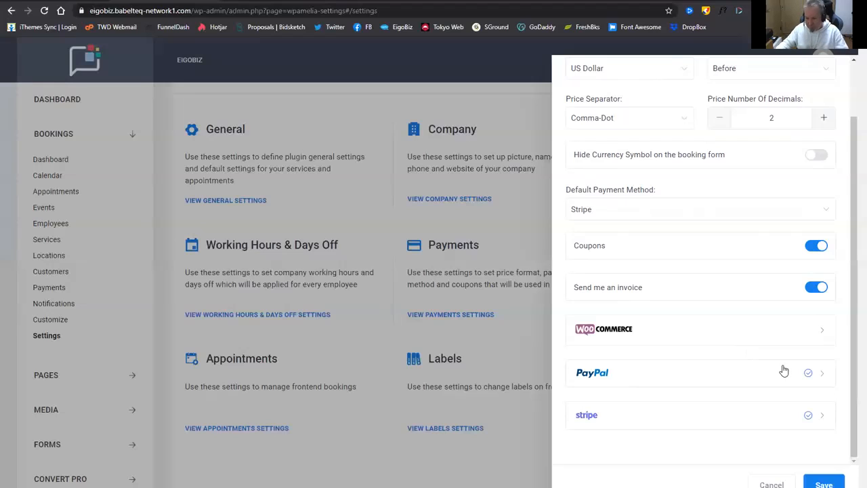
# Check PayPal's Sandbox Mode is on, then expand Stripe to show Test Mode and test keys.
pyautogui.click(824, 379)
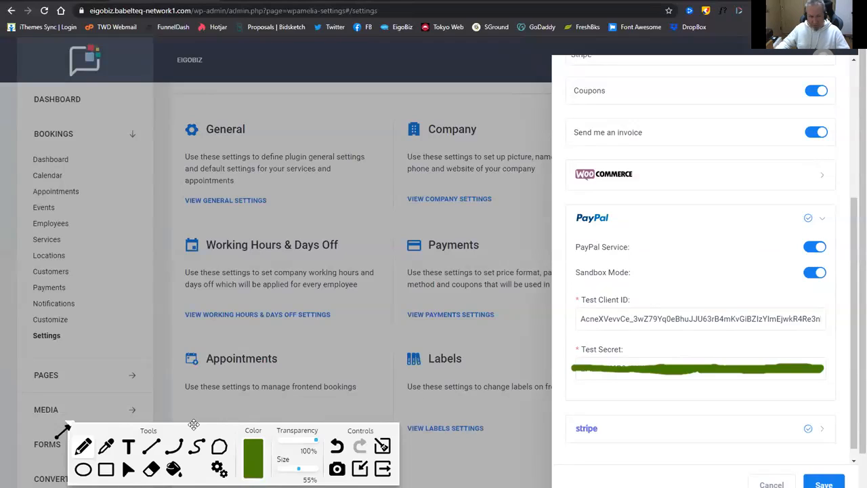
pyautogui.click(128, 474)
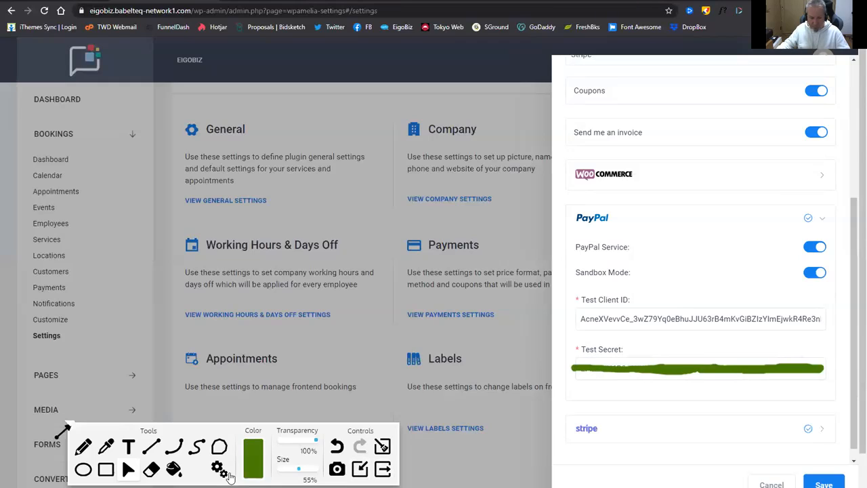
pyautogui.click(821, 431)
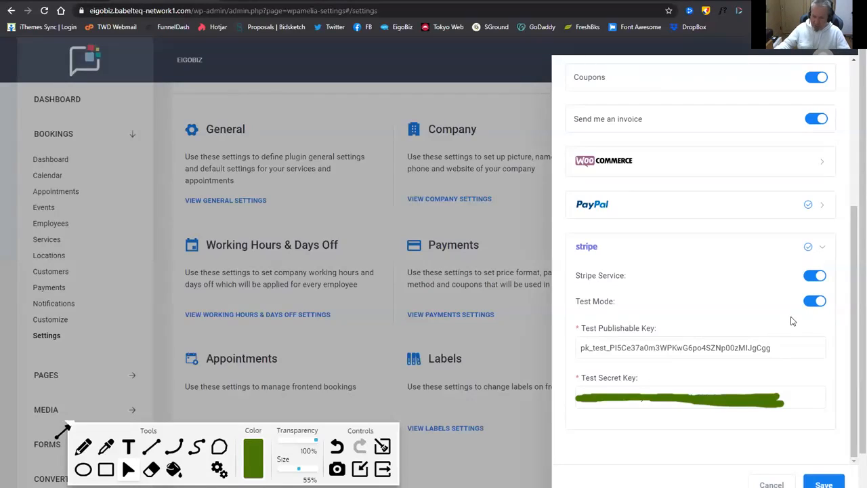
pyautogui.click(668, 345)
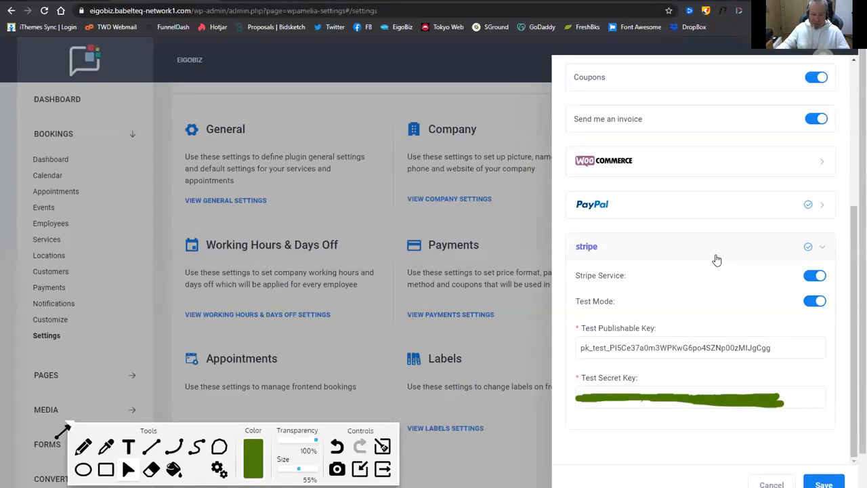
# Cancel the Payments Settings panel without saving any changes.
pyautogui.click(771, 483)
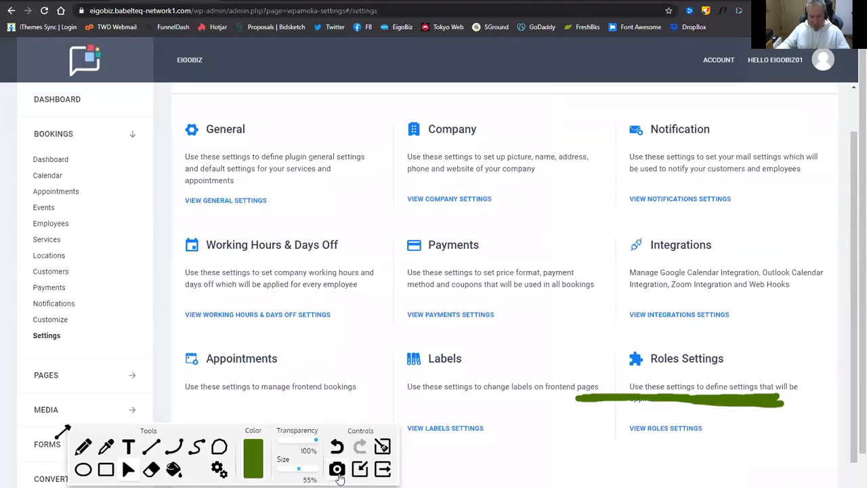
pyautogui.click(383, 472)
pyautogui.scroll(-1, 482, 319)
pyautogui.scroll(2, 491, 313)
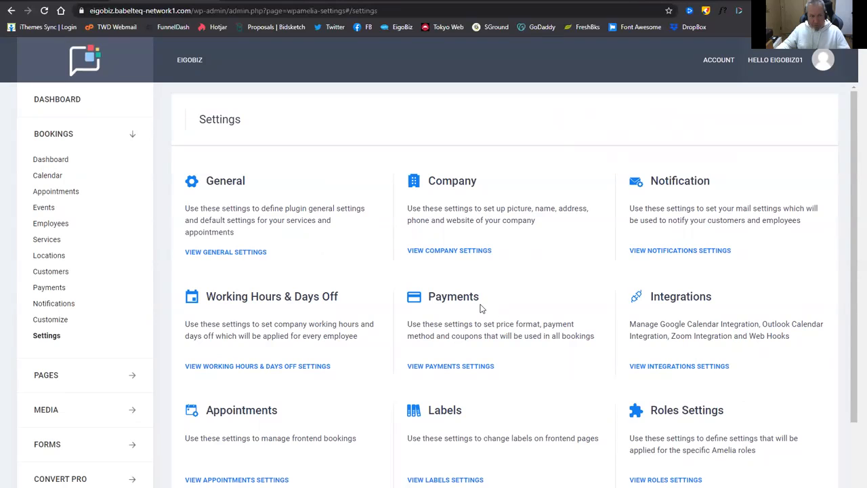
pyautogui.scroll(-2, 481, 308)
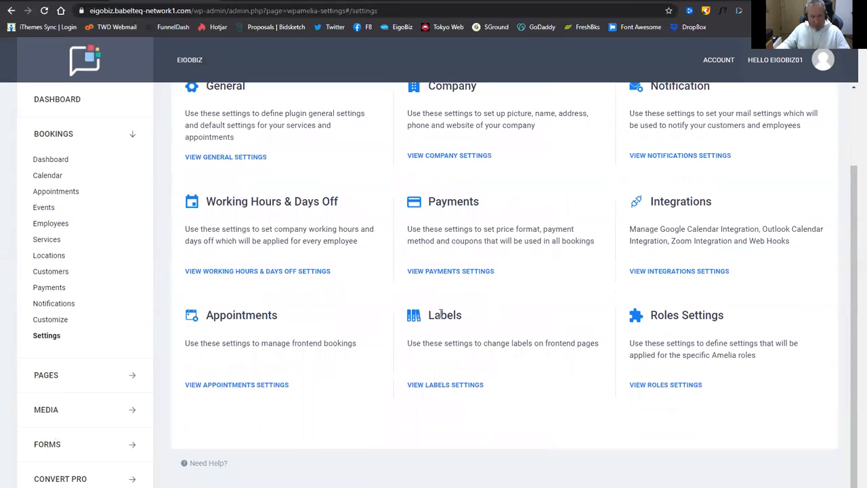
pyautogui.scroll(2, 440, 314)
# Return to the WordPress dashboard and view the site's 12 pages under EIGOBIZ > My Pages.
pyautogui.click(62, 99)
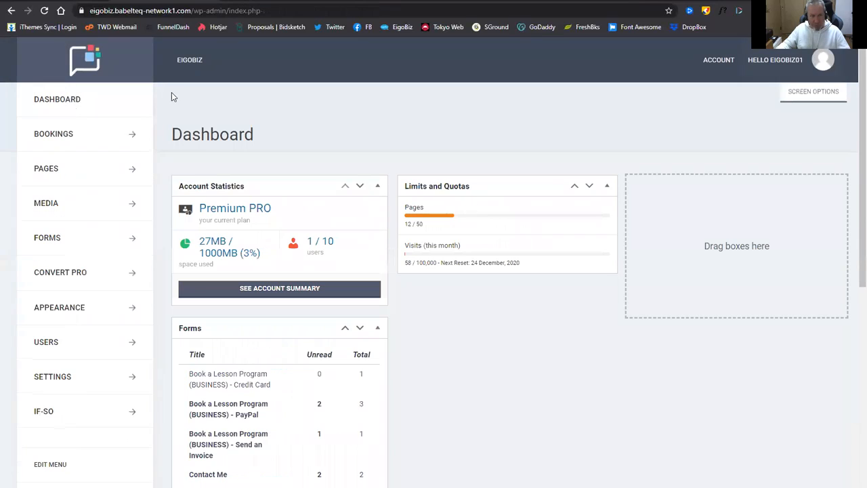
pyautogui.moveTo(189, 62)
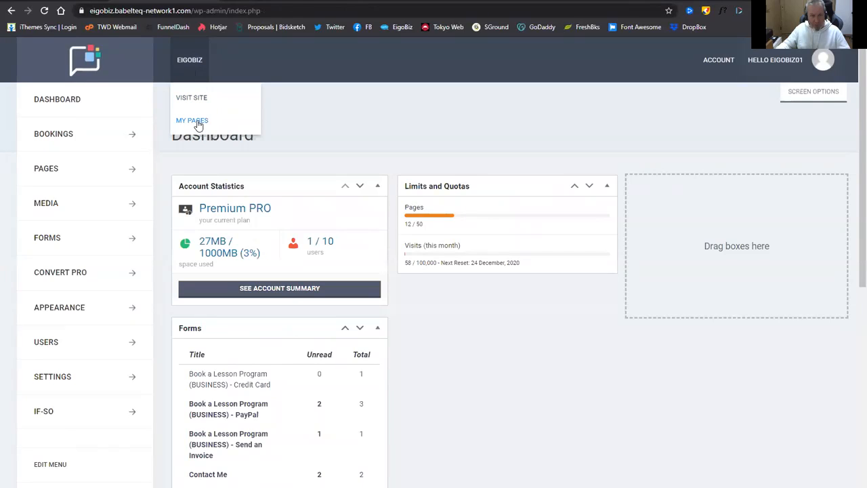
pyautogui.click(196, 120)
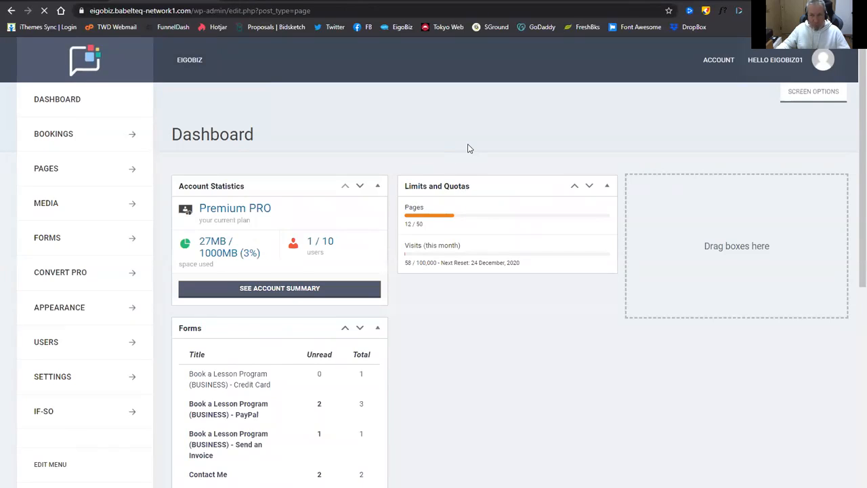
pyautogui.scroll(-6, 445, 241)
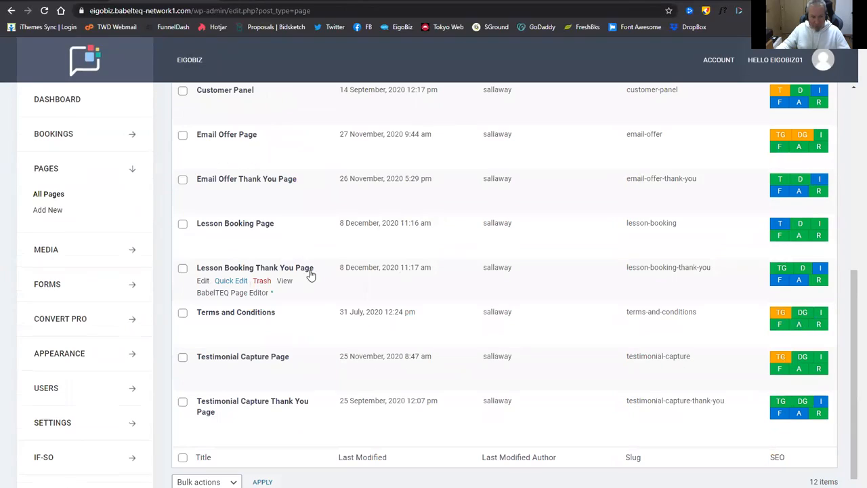
pyautogui.scroll(1, 284, 242)
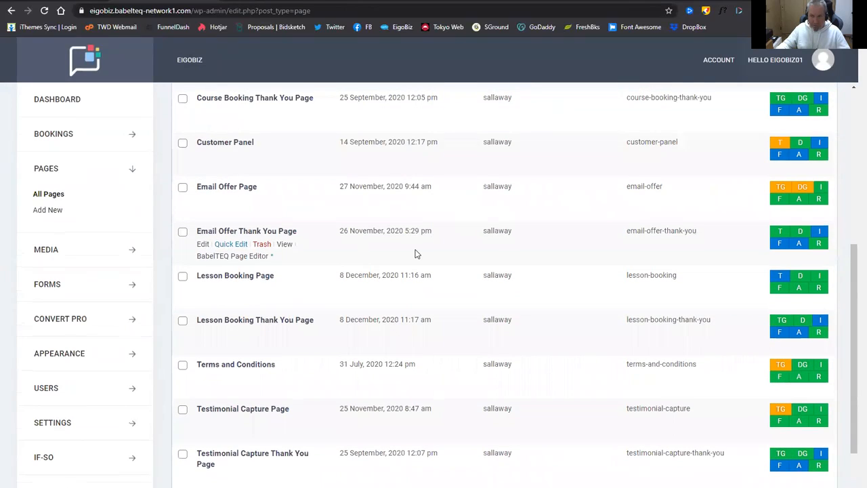
pyautogui.scroll(5, 416, 254)
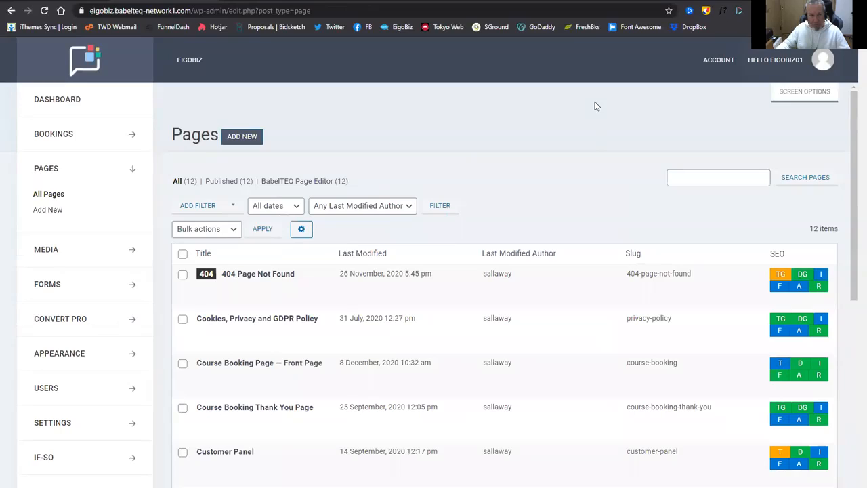
pyautogui.moveTo(764, 61)
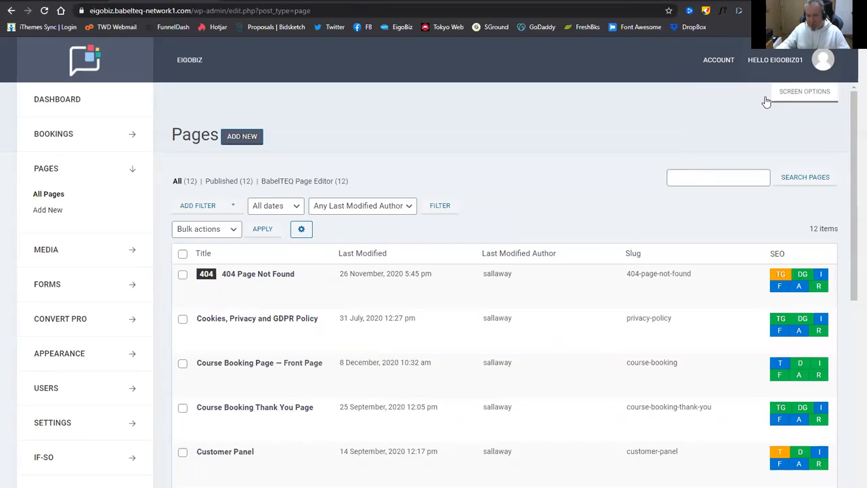
pyautogui.moveTo(771, 158)
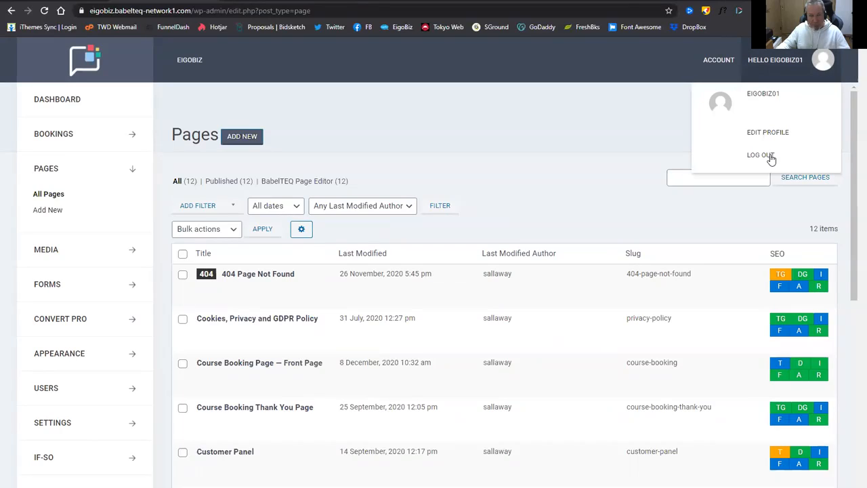
# Log out of the admin, go back to EigoBiz, and open Book a Lesson from the footer.
pyautogui.click(771, 158)
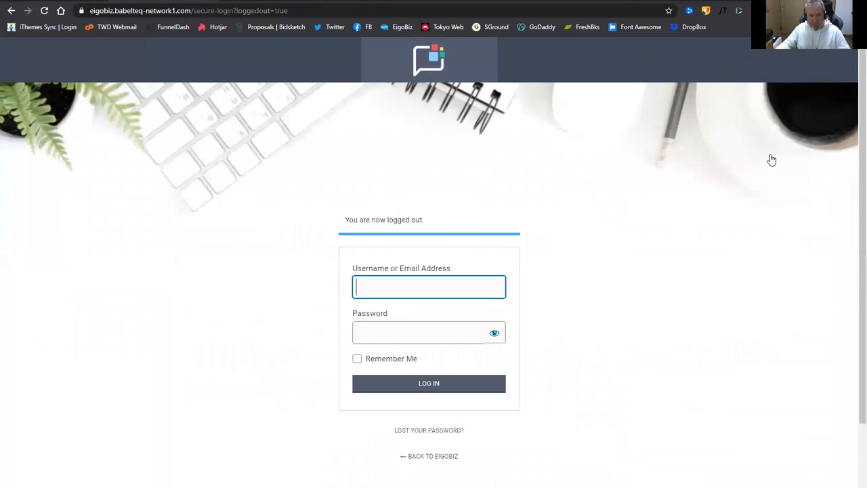
pyautogui.click(438, 457)
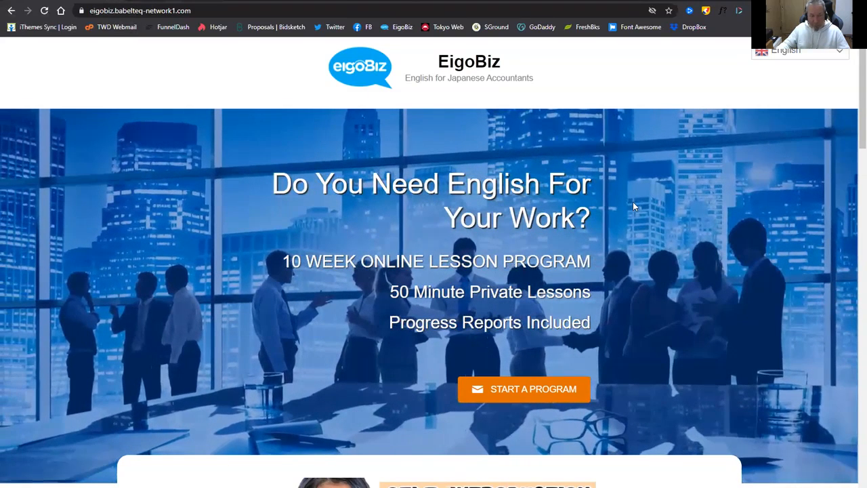
pyautogui.scroll(-4, 630, 212)
pyautogui.scroll(4, 606, 221)
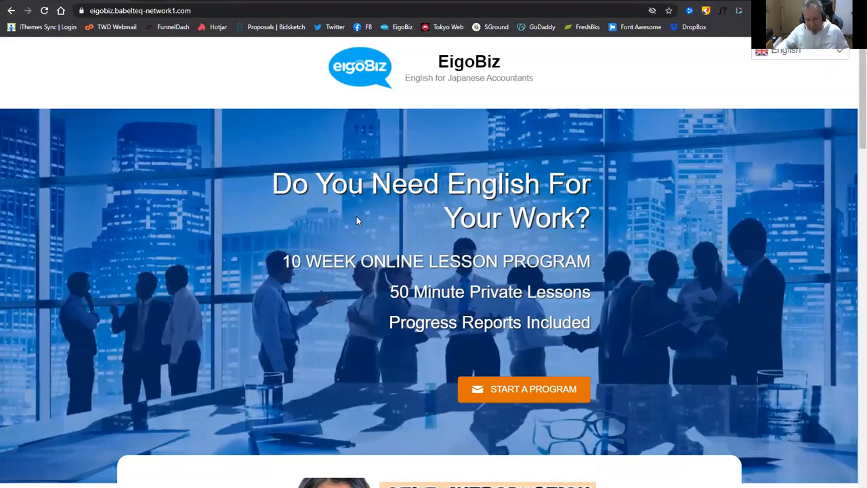
pyautogui.scroll(-5, 454, 253)
pyautogui.scroll(-10, 461, 260)
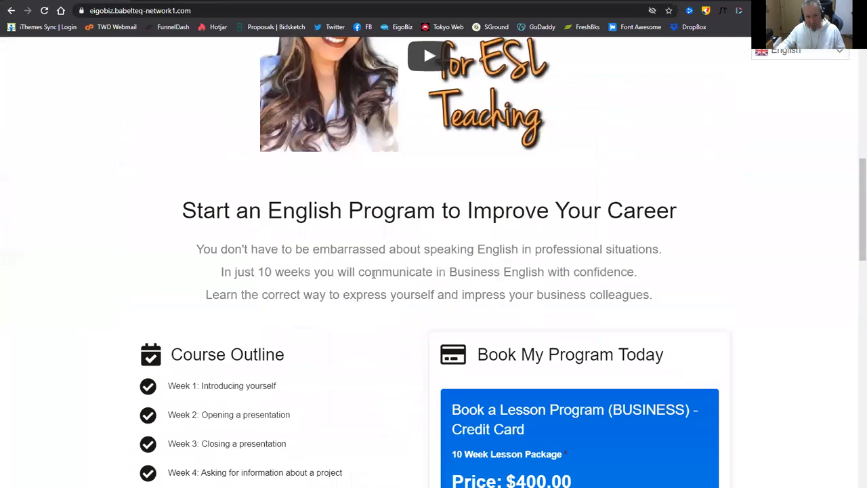
pyautogui.scroll(-10, 397, 328)
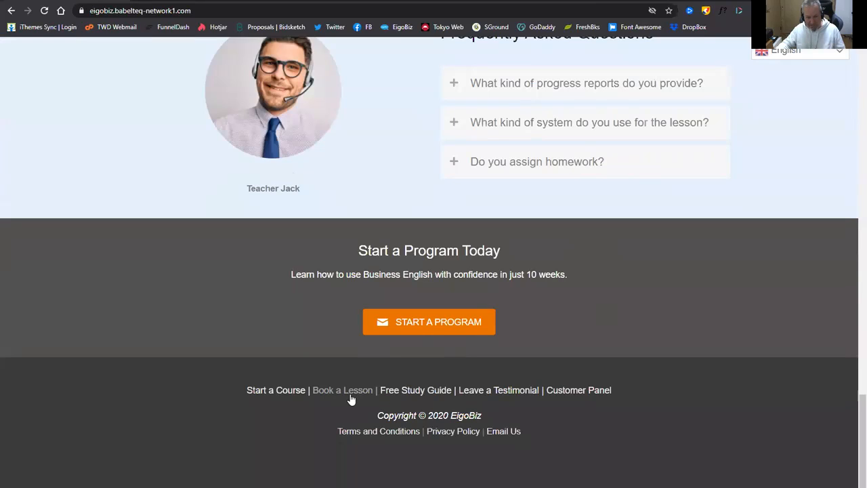
pyautogui.click(350, 396)
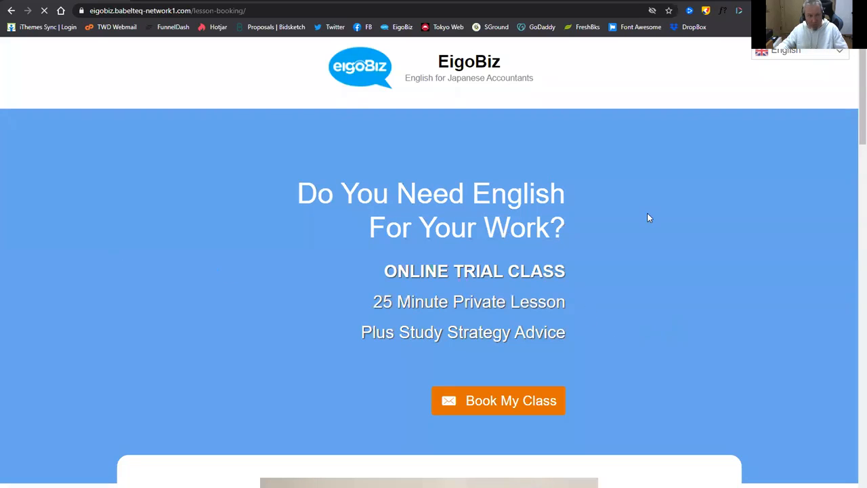
pyautogui.scroll(-2, 787, 287)
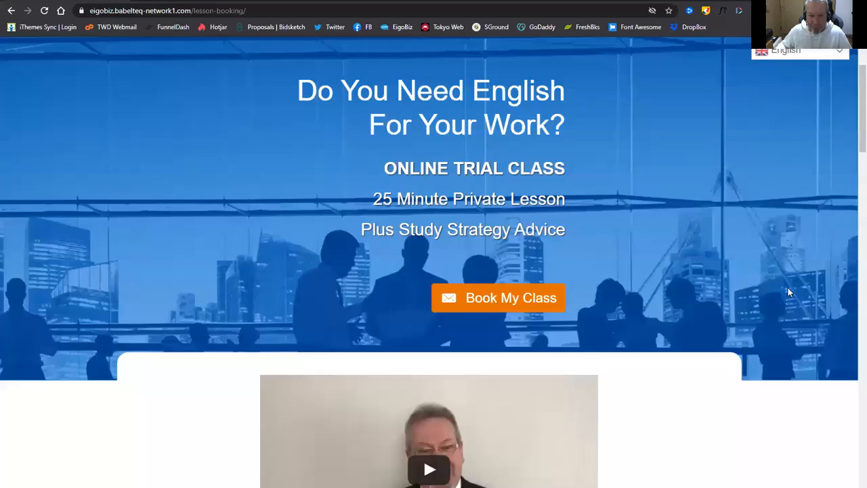
pyautogui.scroll(-1, 788, 300)
pyautogui.scroll(-5, 764, 307)
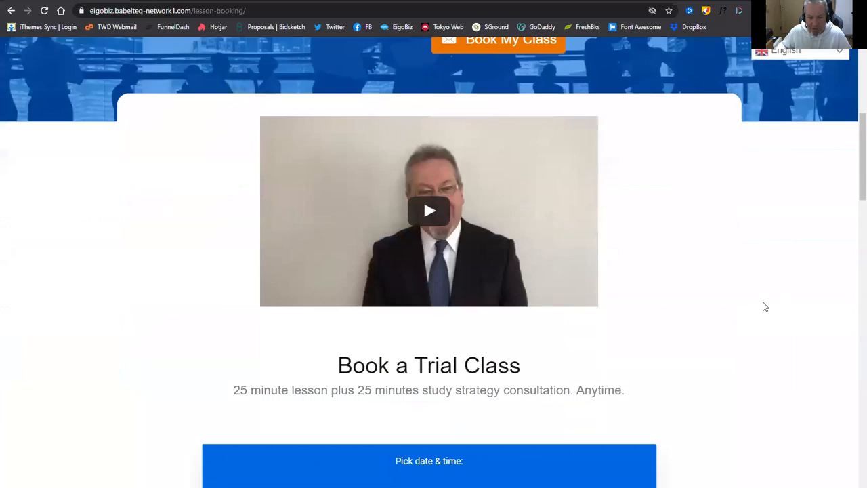
pyautogui.scroll(-6, 764, 307)
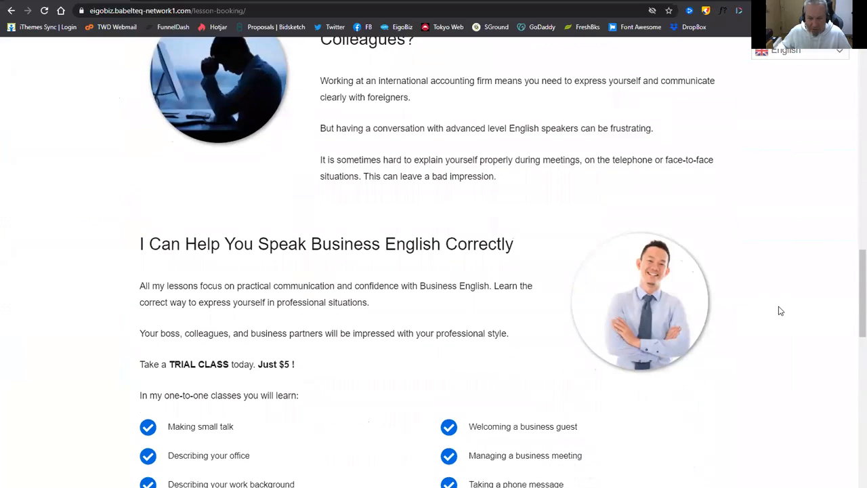
pyautogui.scroll(-3, 779, 310)
pyautogui.scroll(-2, 801, 308)
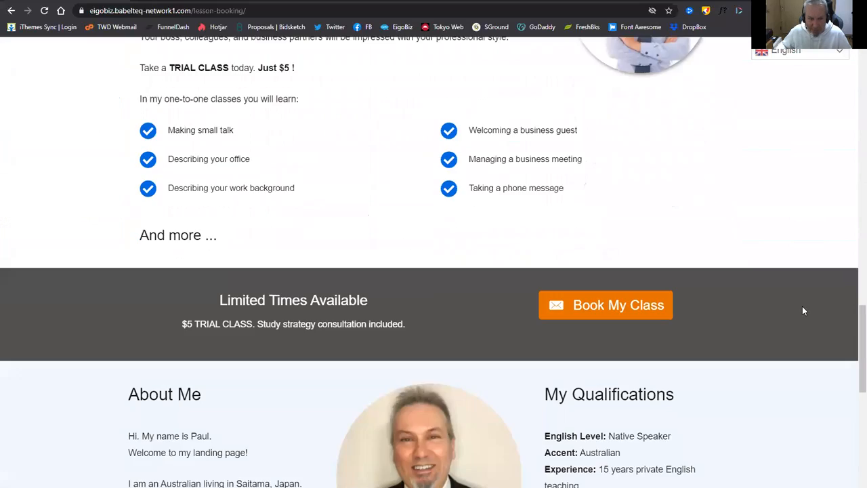
pyautogui.scroll(-3, 800, 308)
pyautogui.scroll(-2, 802, 313)
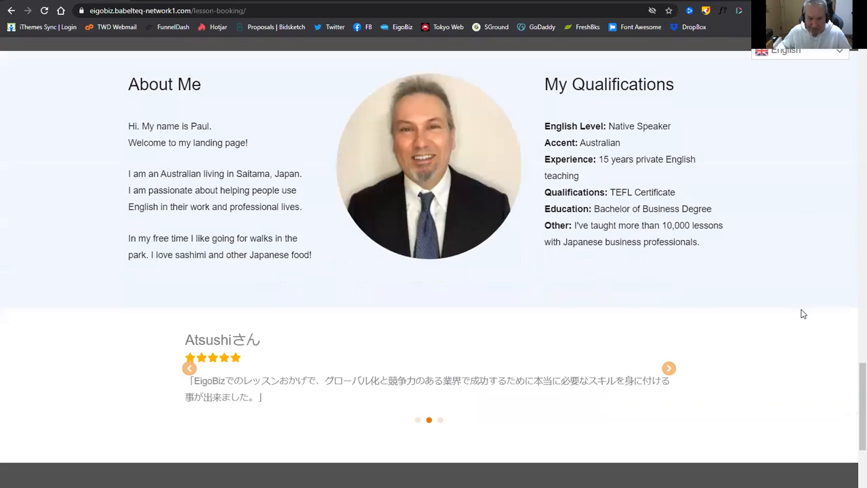
pyautogui.scroll(-2, 802, 312)
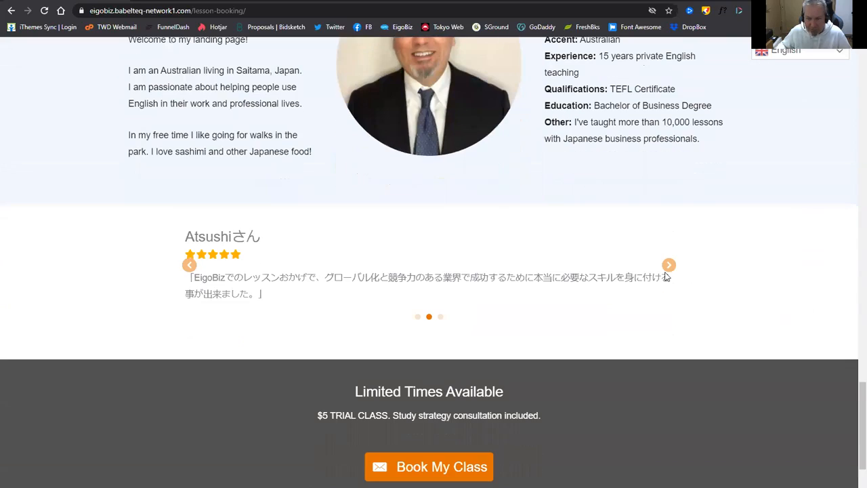
pyautogui.click(669, 268)
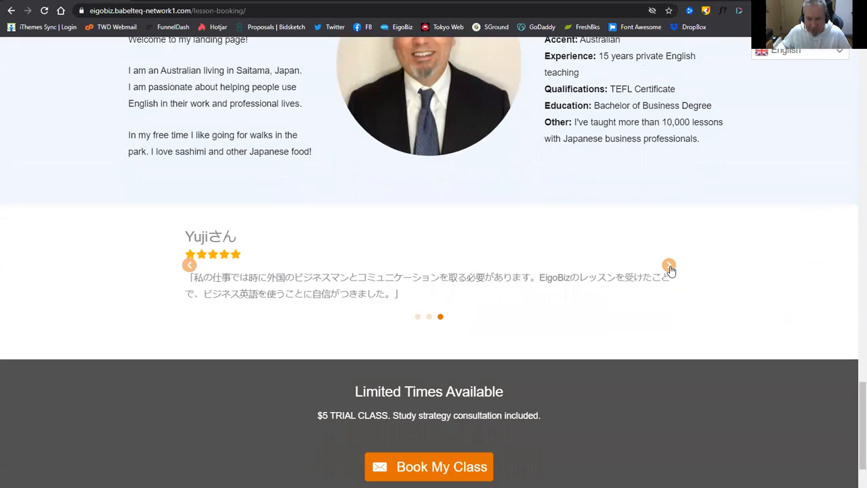
pyautogui.click(668, 268)
pyautogui.scroll(-3, 776, 280)
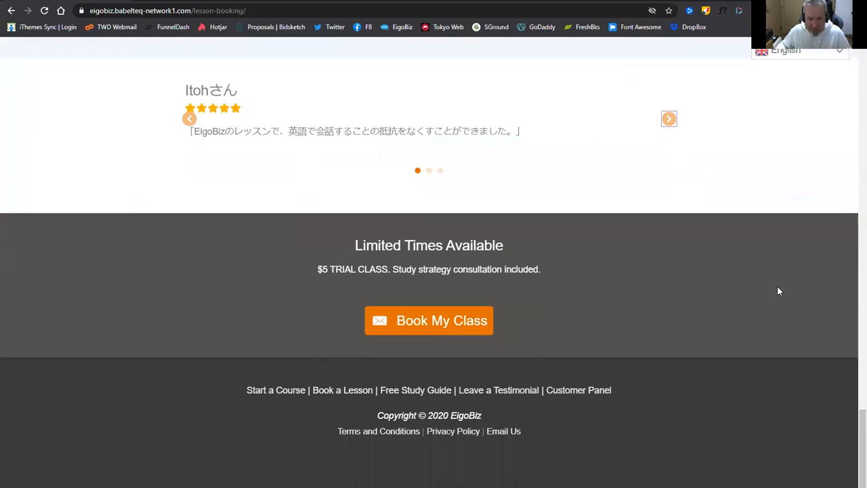
pyautogui.scroll(15, 772, 322)
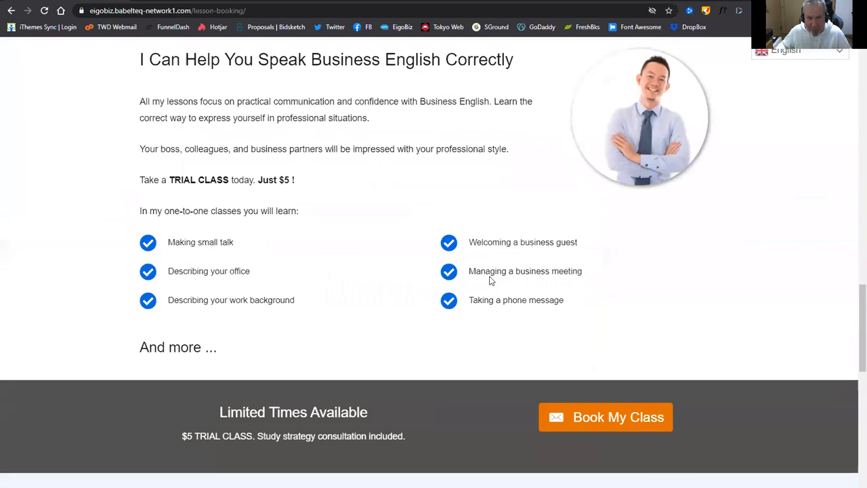
pyautogui.scroll(10, 490, 280)
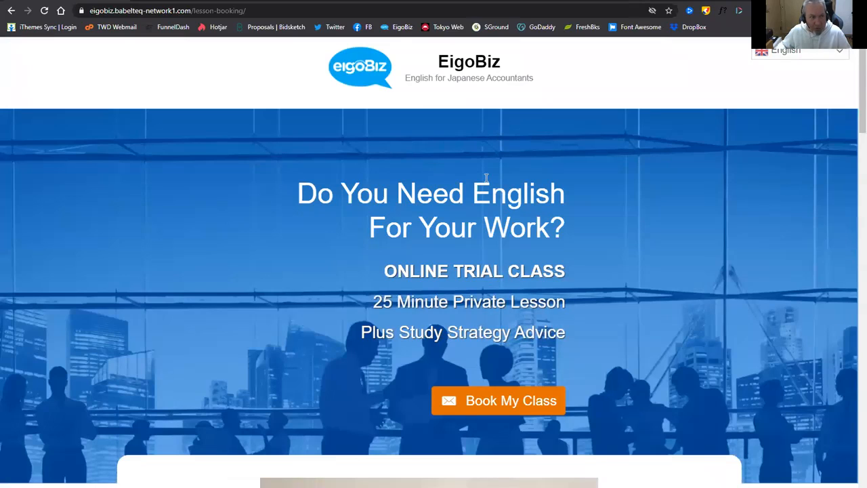
pyautogui.scroll(-2, 426, 197)
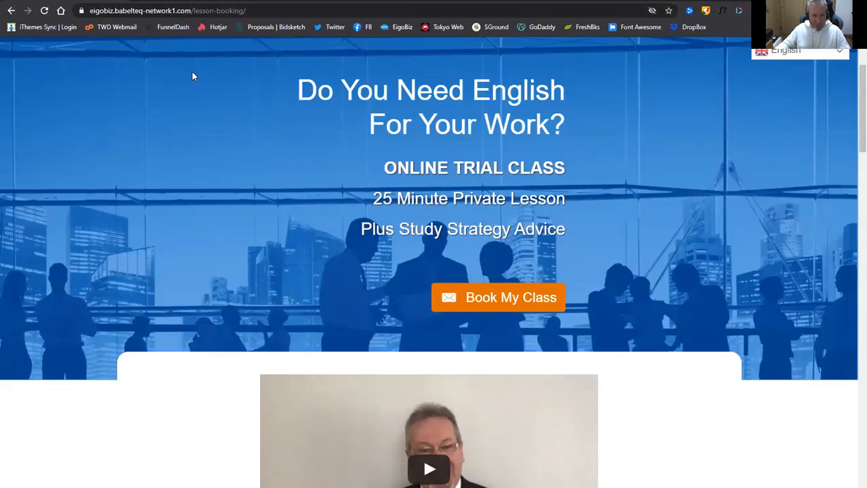
# Remove the EigoBiz site's stored cookies in Chrome and return to the booking page.
pyautogui.click(80, 11)
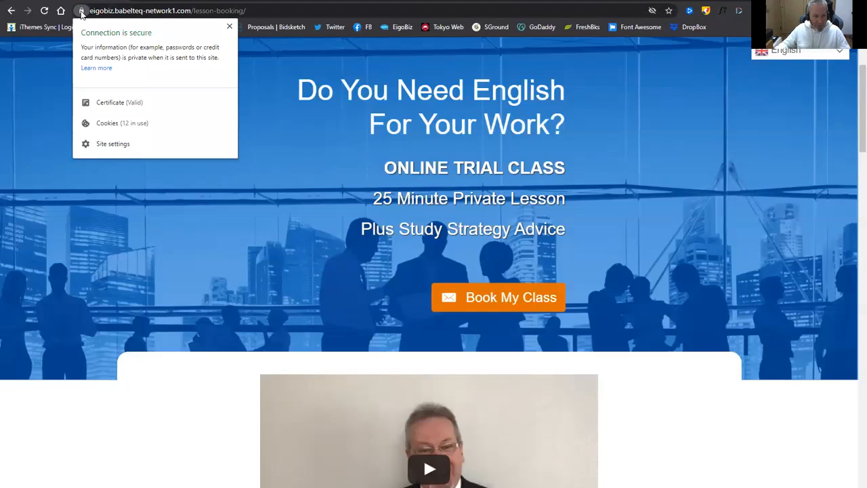
pyautogui.click(172, 122)
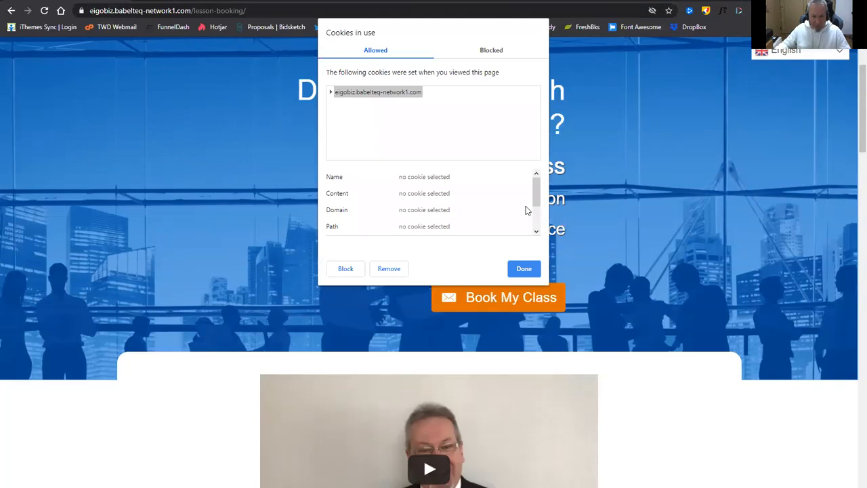
pyautogui.click(390, 269)
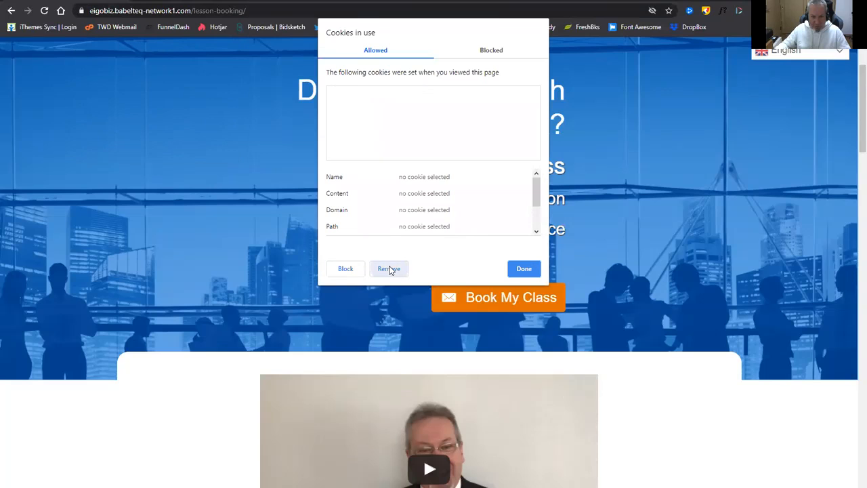
pyautogui.click(524, 269)
# Pick 10 December 2020 and the 7:00–7:50 am slot, then continue to the booking details.
pyautogui.scroll(-2, 697, 306)
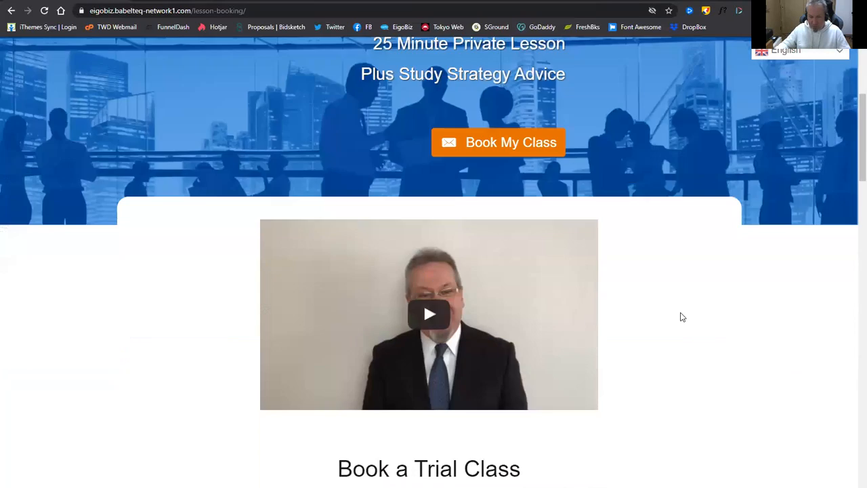
pyautogui.scroll(4, 679, 315)
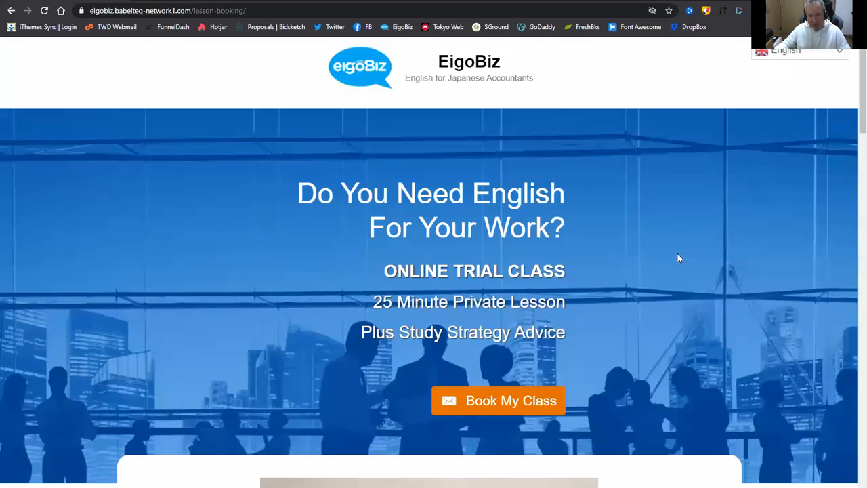
pyautogui.scroll(-1, 677, 255)
pyautogui.scroll(-3, 734, 248)
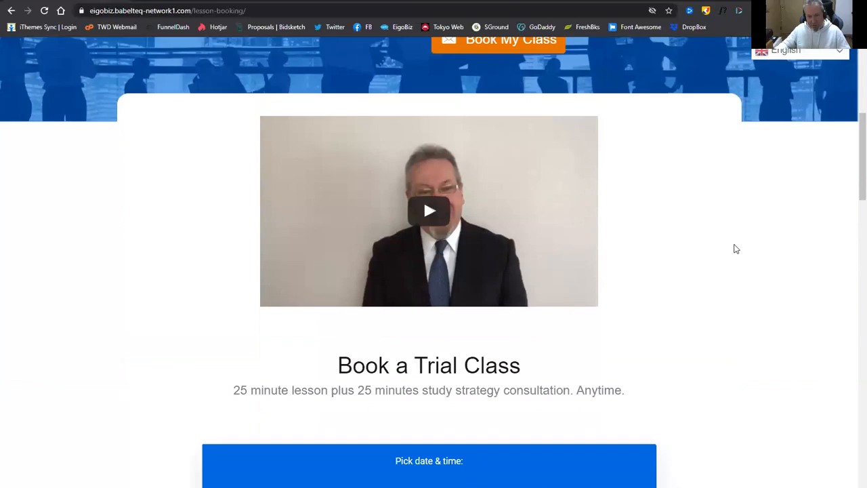
pyautogui.scroll(-5, 734, 254)
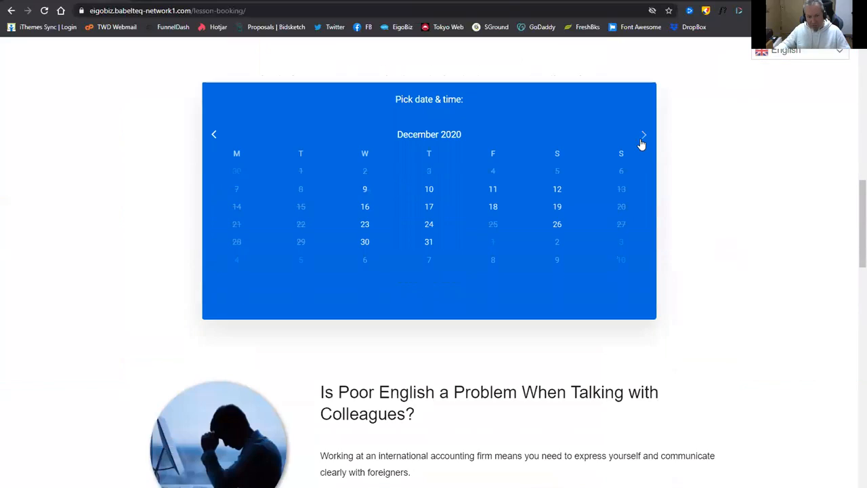
pyautogui.click(429, 189)
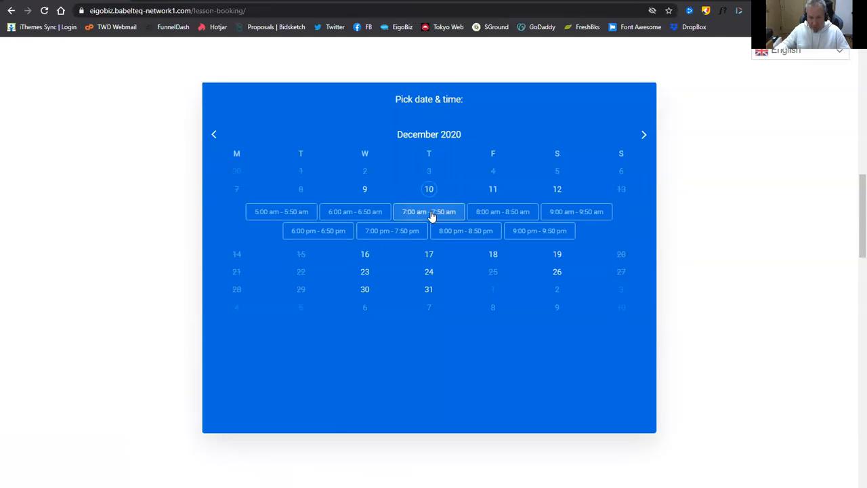
pyautogui.click(431, 214)
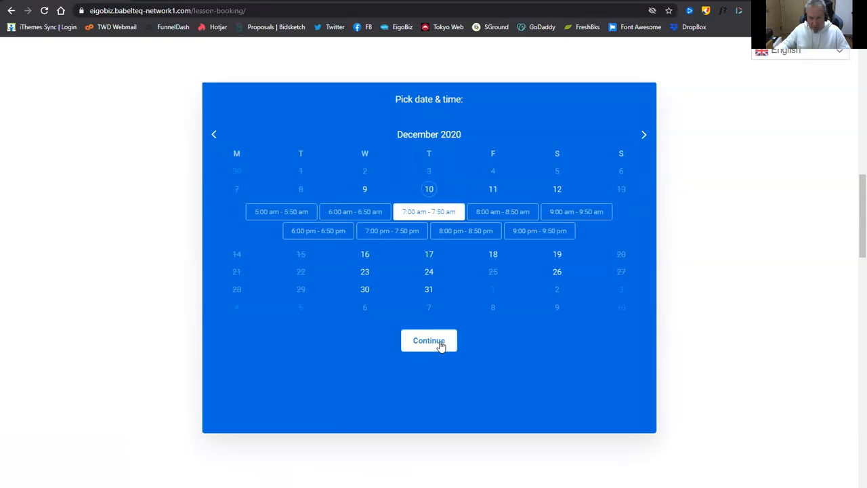
pyautogui.click(441, 344)
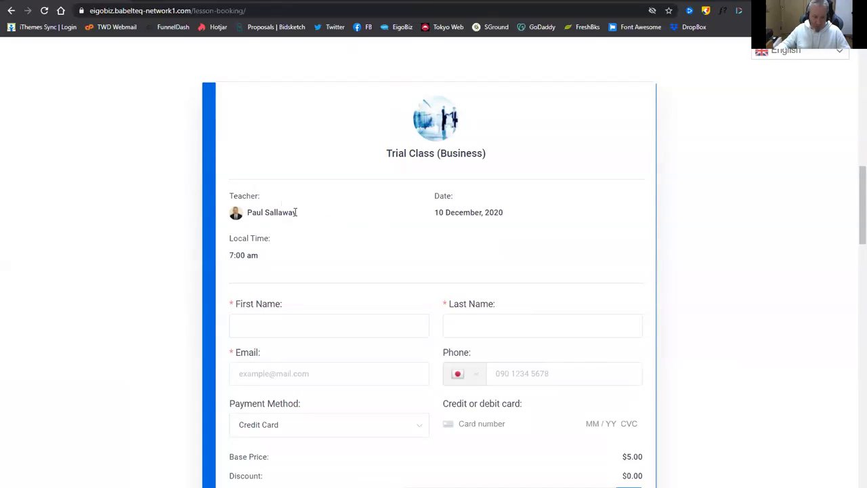
# Fill in the student's first name, last name and e-mail address on the booking form.
pyautogui.scroll(-1, 345, 233)
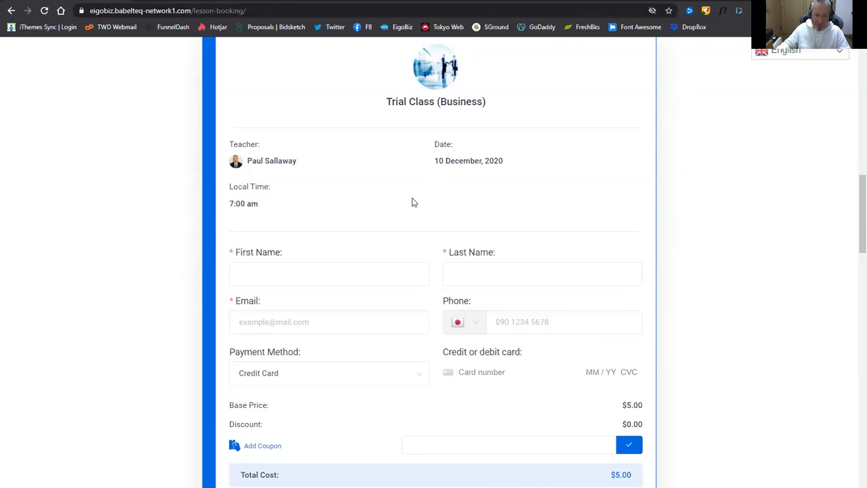
pyautogui.scroll(-1, 414, 202)
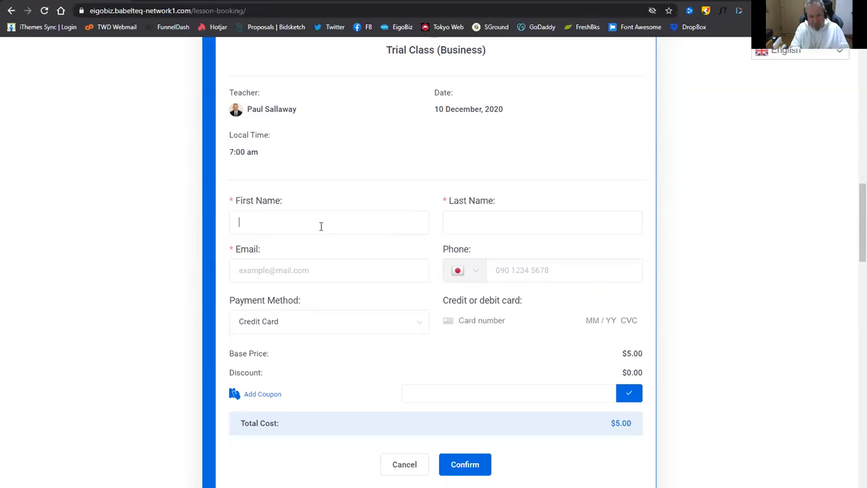
pyautogui.click(321, 226)
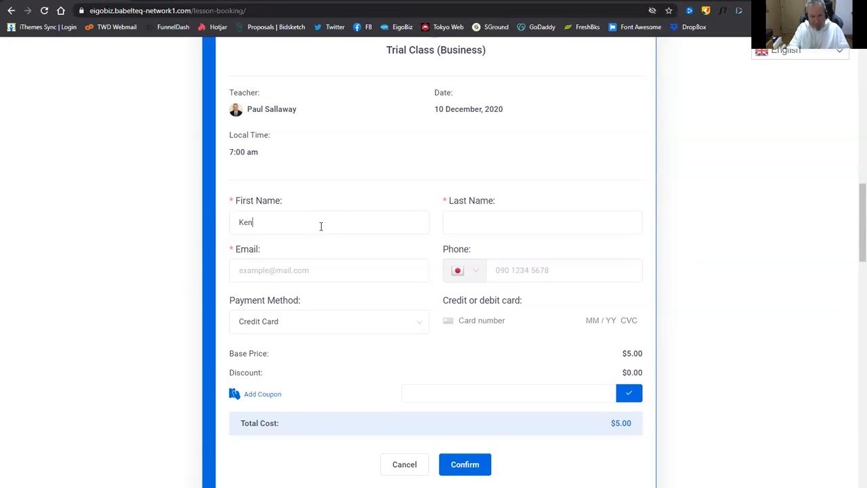
pyautogui.click(519, 224)
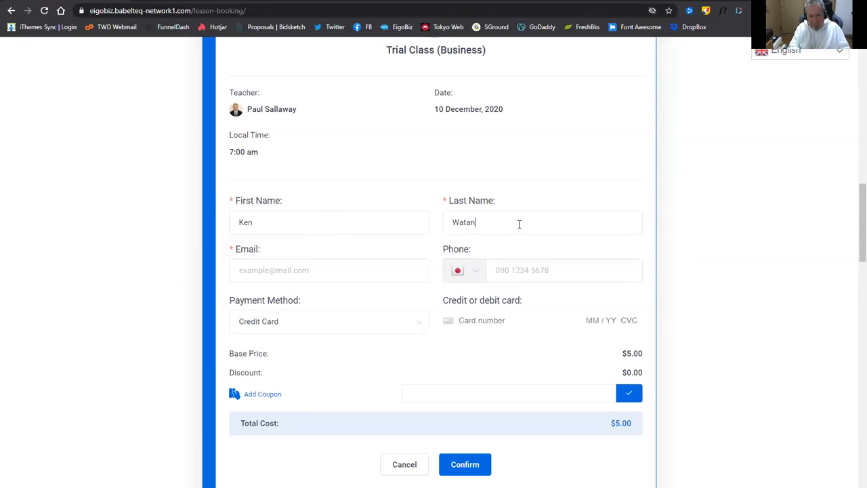
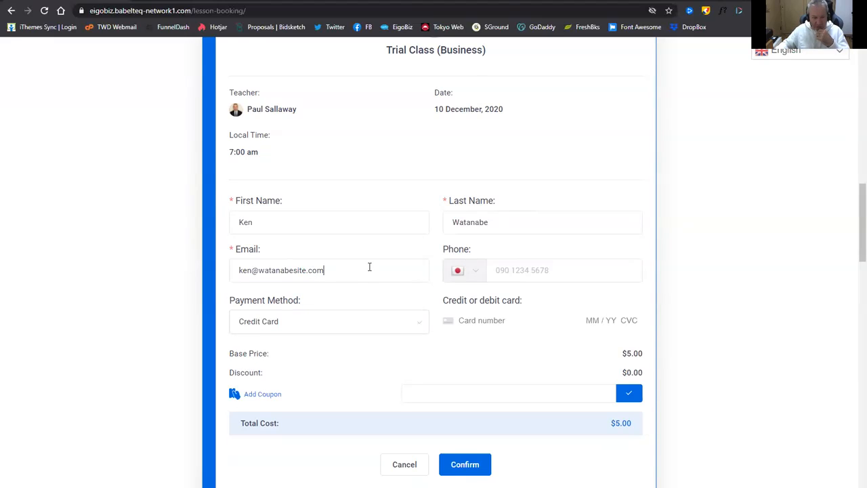
pyautogui.scroll(-1, 368, 265)
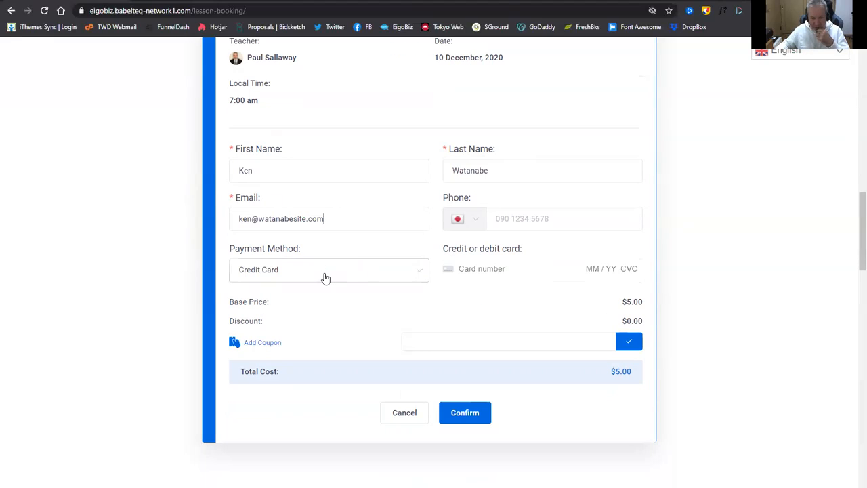
# Enter the test card number, expiry, CVC and ZIP, and confirm the $5.00 booking.
pyautogui.click(474, 267)
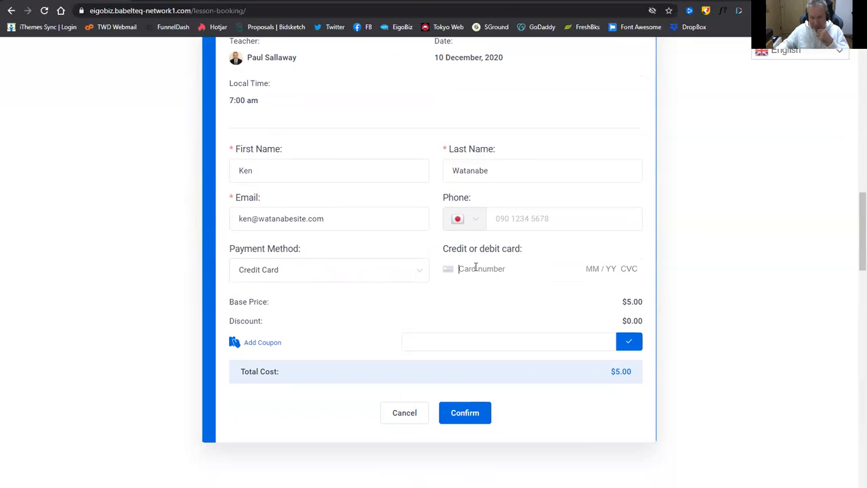
pyautogui.write('424')
pyautogui.write('2 4242 4242 ')
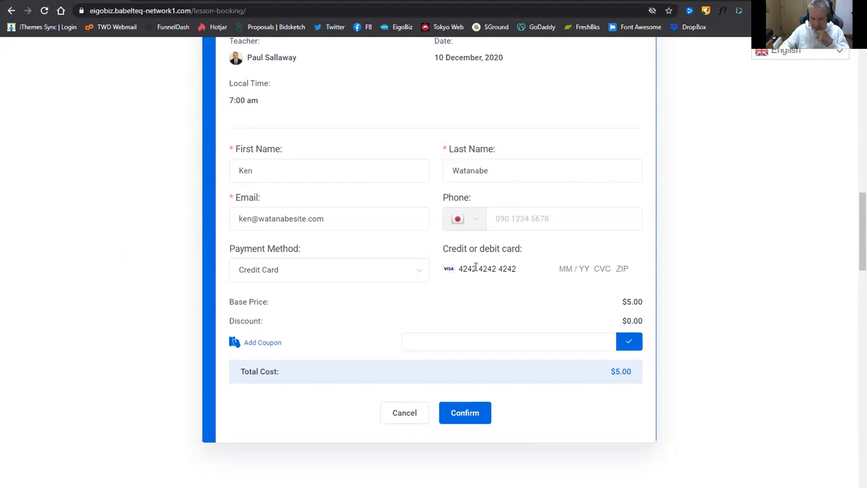
pyautogui.write('4242 ')
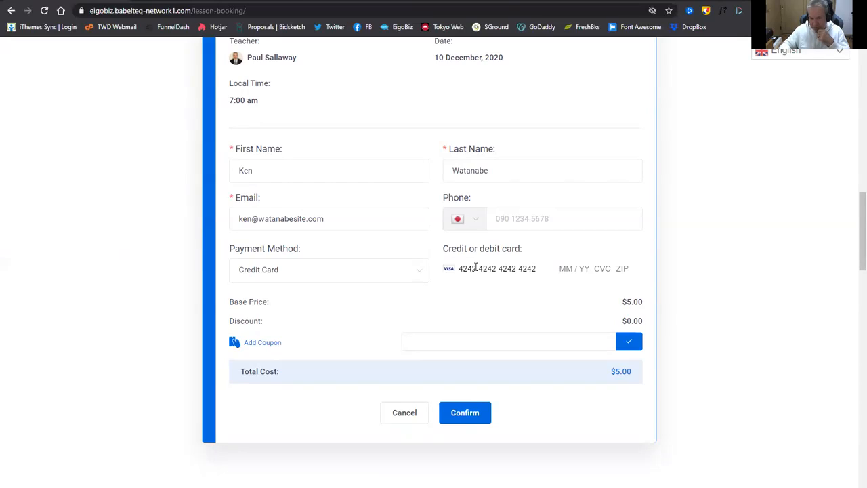
pyautogui.write('12 / 22')
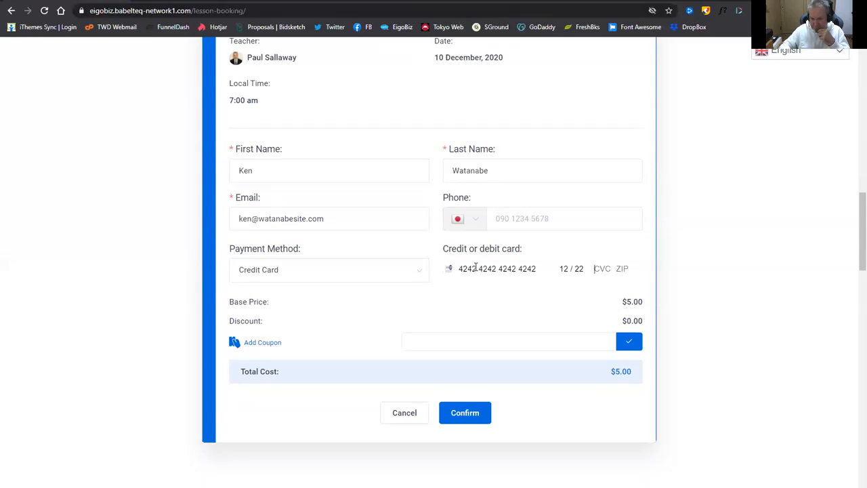
pyautogui.write(' 123')
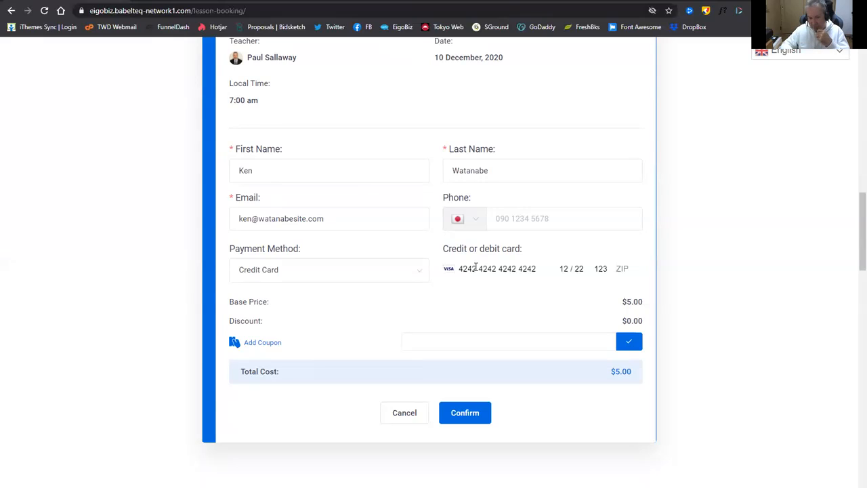
pyautogui.write('9')
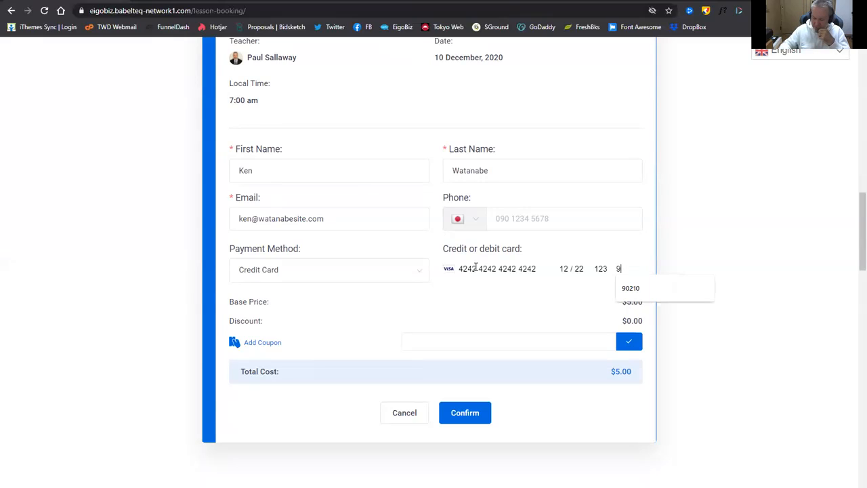
pyautogui.write('0210')
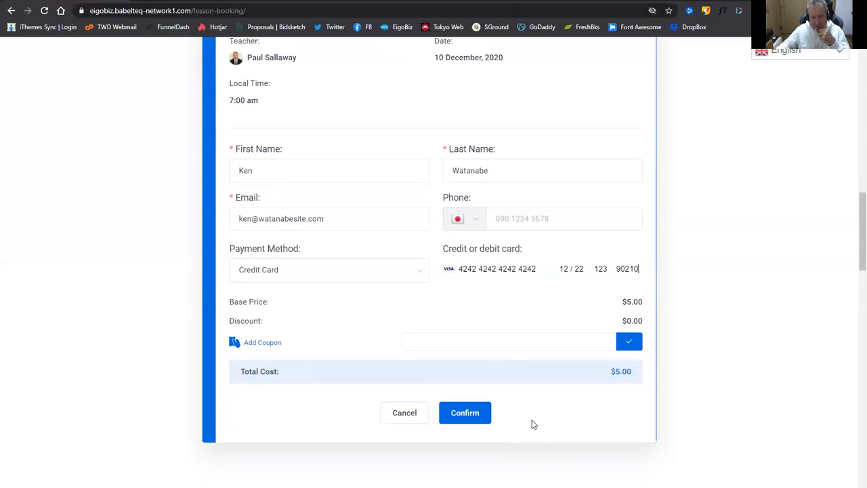
pyautogui.click(465, 413)
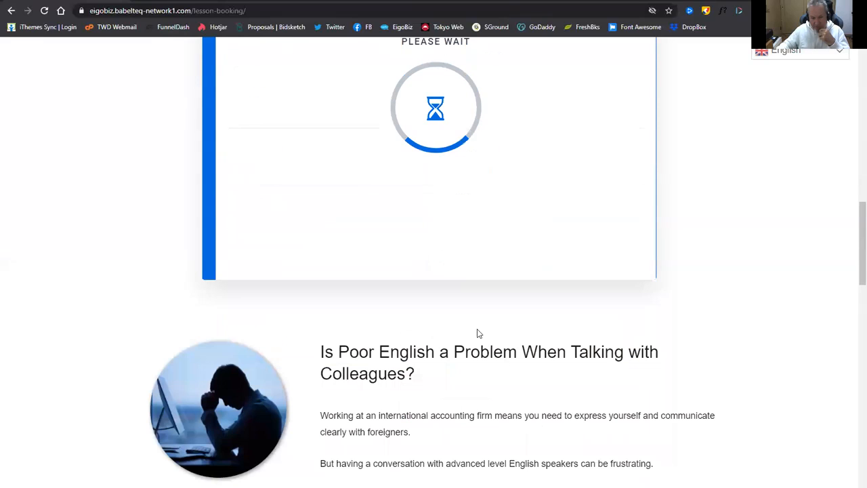
pyautogui.scroll(2, 475, 352)
pyautogui.scroll(2, 311, 385)
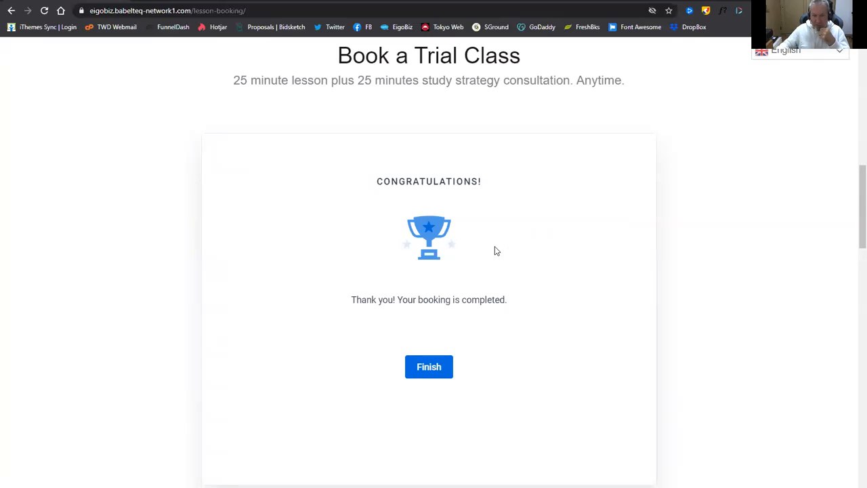
# Finish the booking and scroll through the EigoBiz thank-you page and its contact form.
pyautogui.click(429, 374)
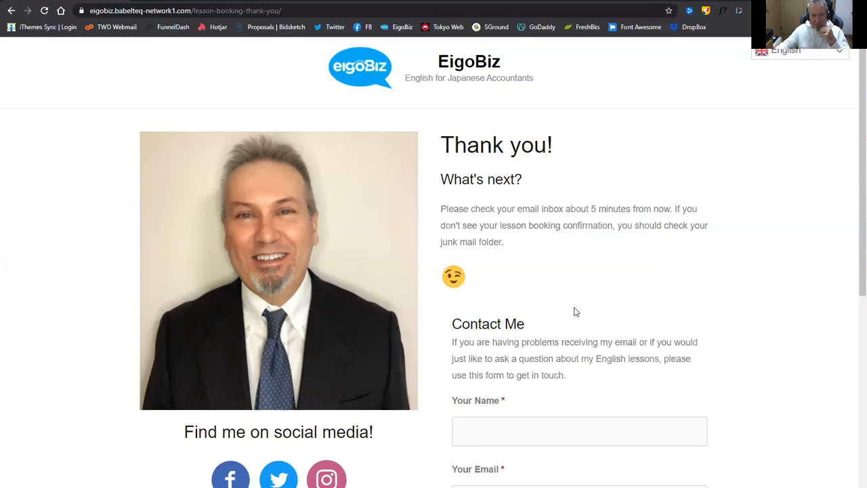
pyautogui.scroll(-5, 575, 305)
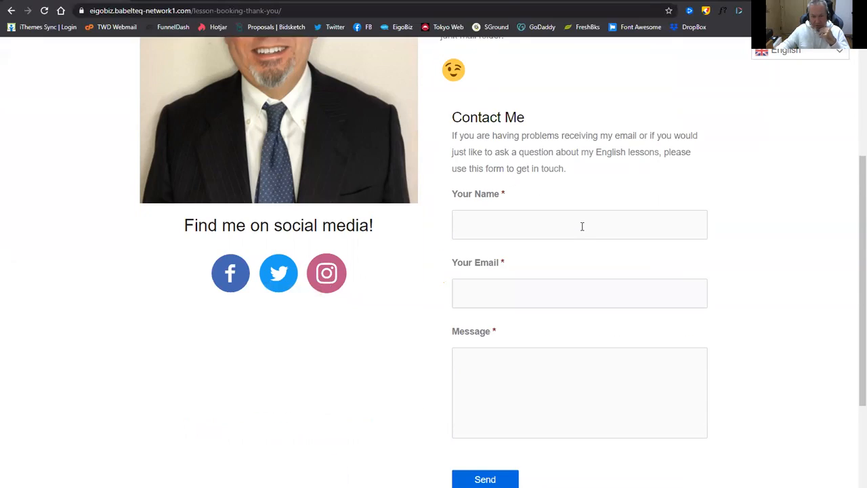
pyautogui.scroll(5, 564, 267)
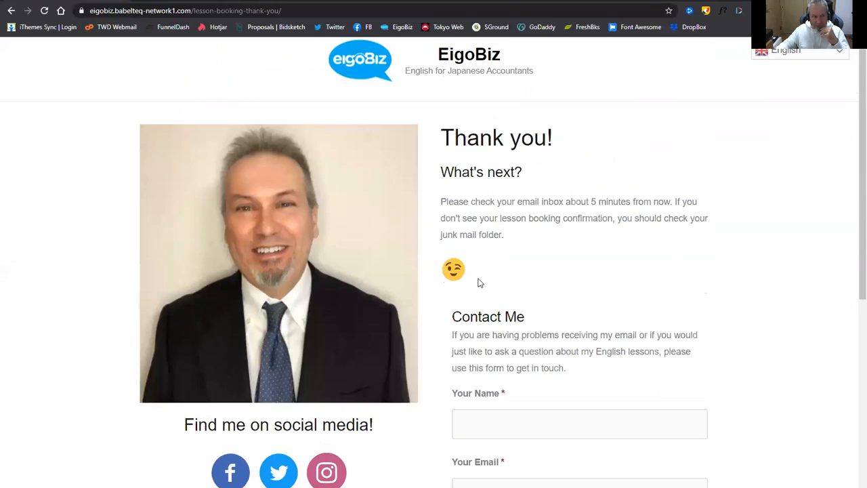
# Change the site address to the secure-login path and load the WordPress admin Dashboard.
pyautogui.click(294, 13)
pyautogui.click(336, 13)
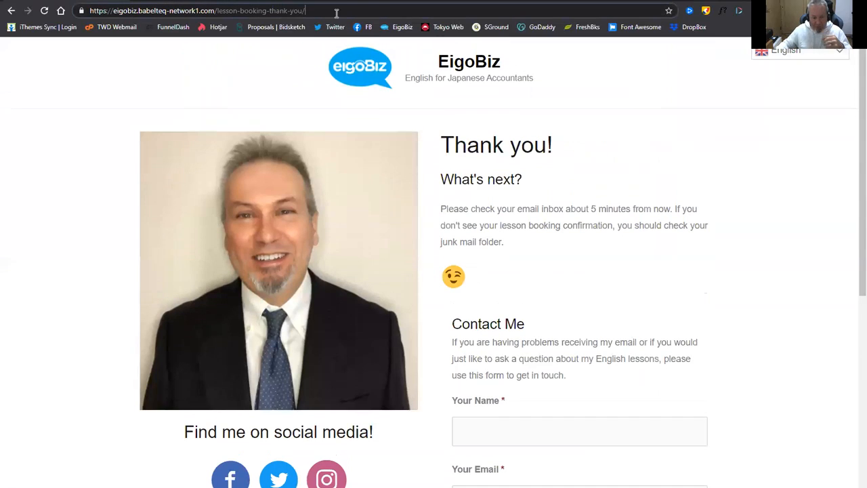
pyautogui.press('BackSpace')
pyautogui.press('BackSpace')
pyautogui.press('BackSpace')
pyautogui.press('BackSpace')
pyautogui.press('BackSpace')
pyautogui.press('BackSpace')
pyautogui.press('BackSpace')
pyautogui.press('BackSpace')
pyautogui.press('BackSpace')
pyautogui.press('BackSpace')
pyautogui.press('BackSpace')
pyautogui.press('BackSpace')
pyautogui.press('BackSpace')
pyautogui.press('BackSpace')
pyautogui.press('BackSpace')
pyautogui.press('BackSpace')
pyautogui.press('BackSpace')
pyautogui.press('BackSpace')
pyautogui.press('BackSpace')
pyautogui.press('BackSpace')
pyautogui.press('BackSpace')
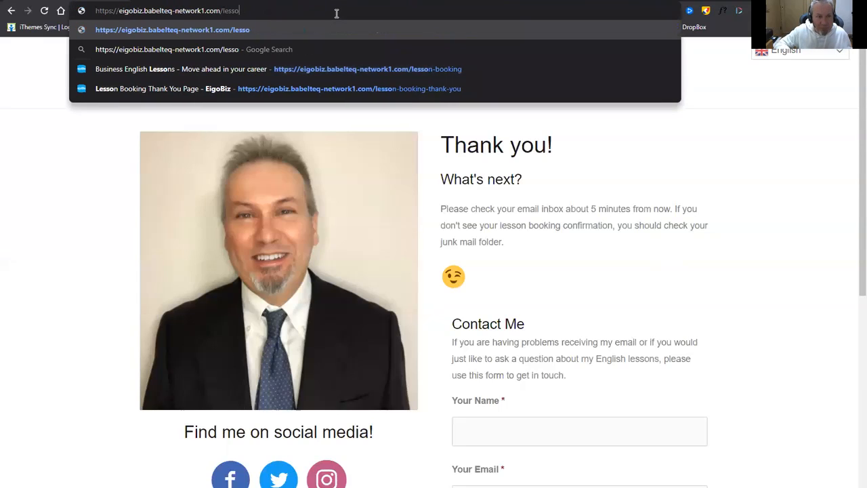
pyautogui.press('BackSpace')
pyautogui.write('secure-login')
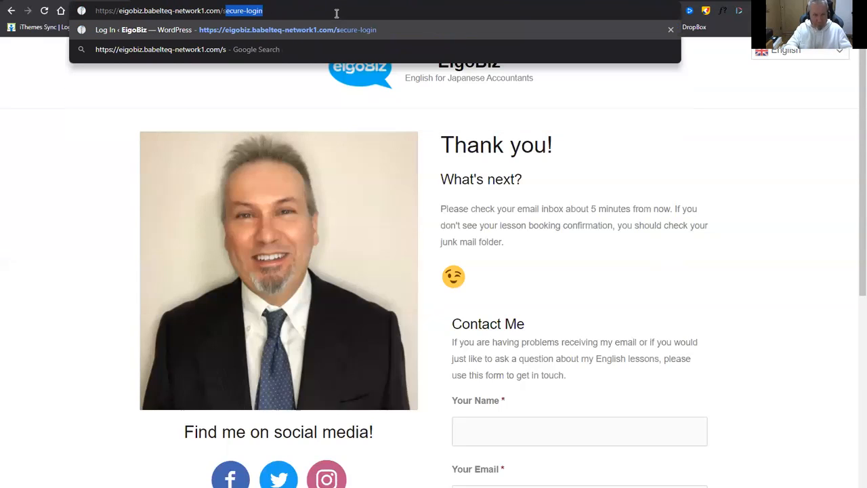
pyautogui.press('Return')
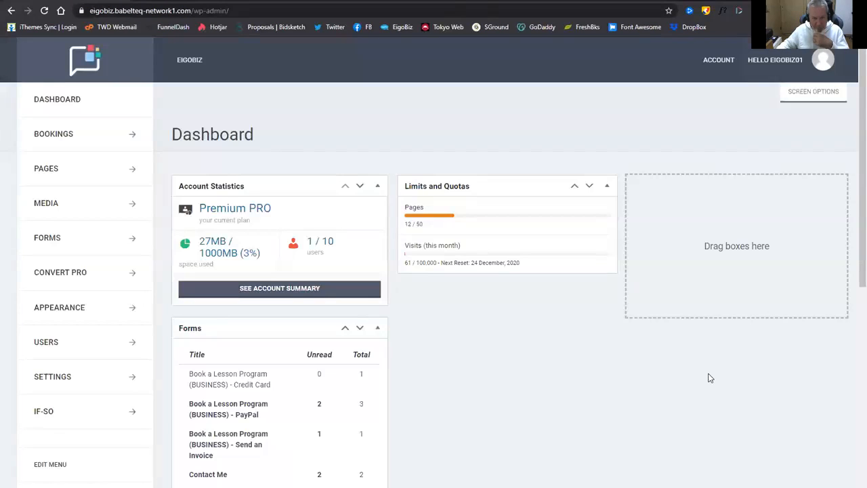
# Open the Amelia Dashboard to confirm 1 approved appointment, $5.00 revenue and the upcoming trial class.
pyautogui.click(135, 133)
pyautogui.click(43, 161)
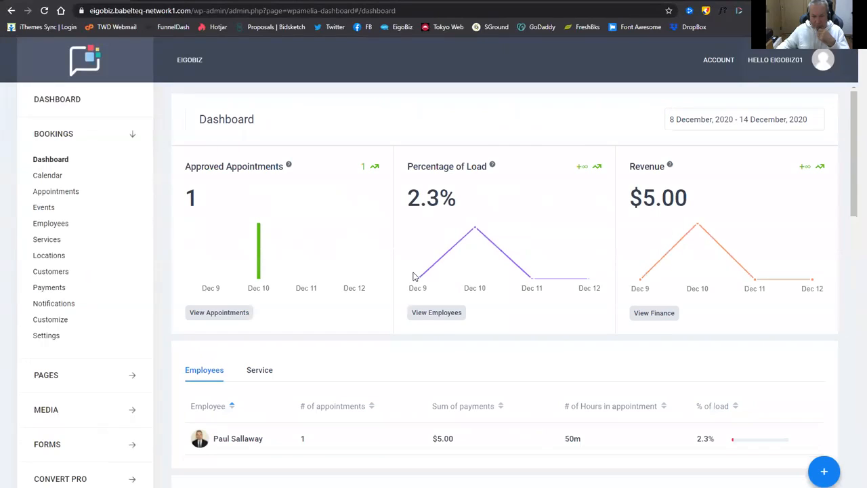
pyautogui.scroll(-3, 414, 276)
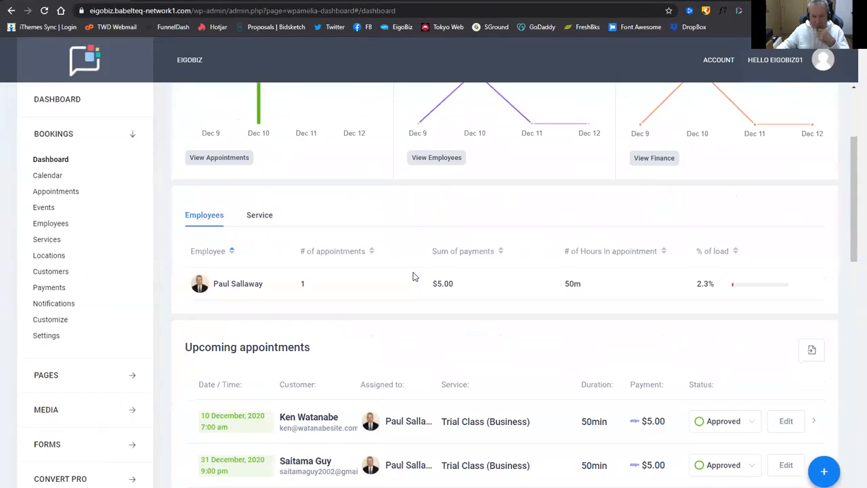
pyautogui.scroll(-1, 414, 276)
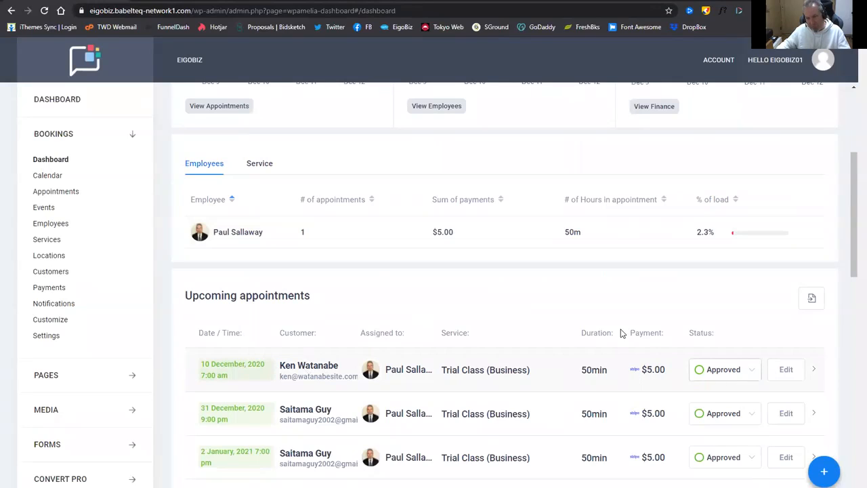
pyautogui.scroll(2, 461, 312)
pyautogui.scroll(1, 460, 312)
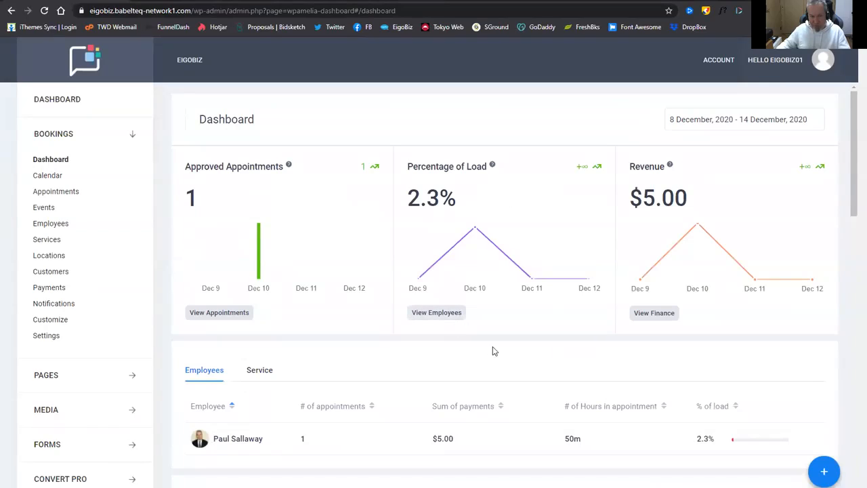